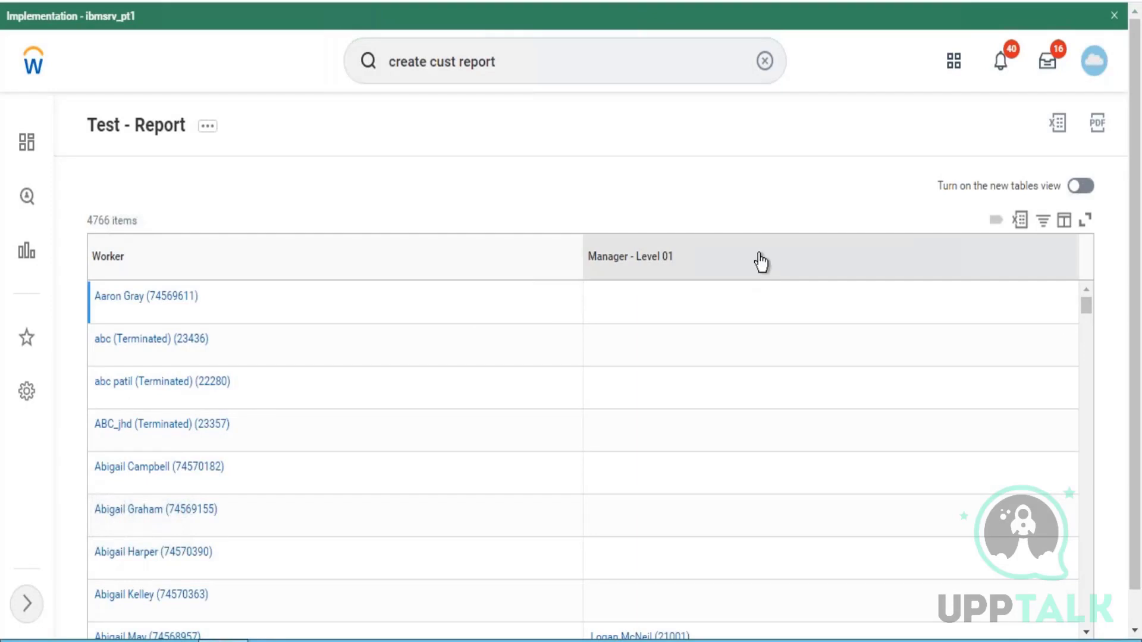
Open the list of filter values for the Manager - Level 01 column.
left_click(760, 262)
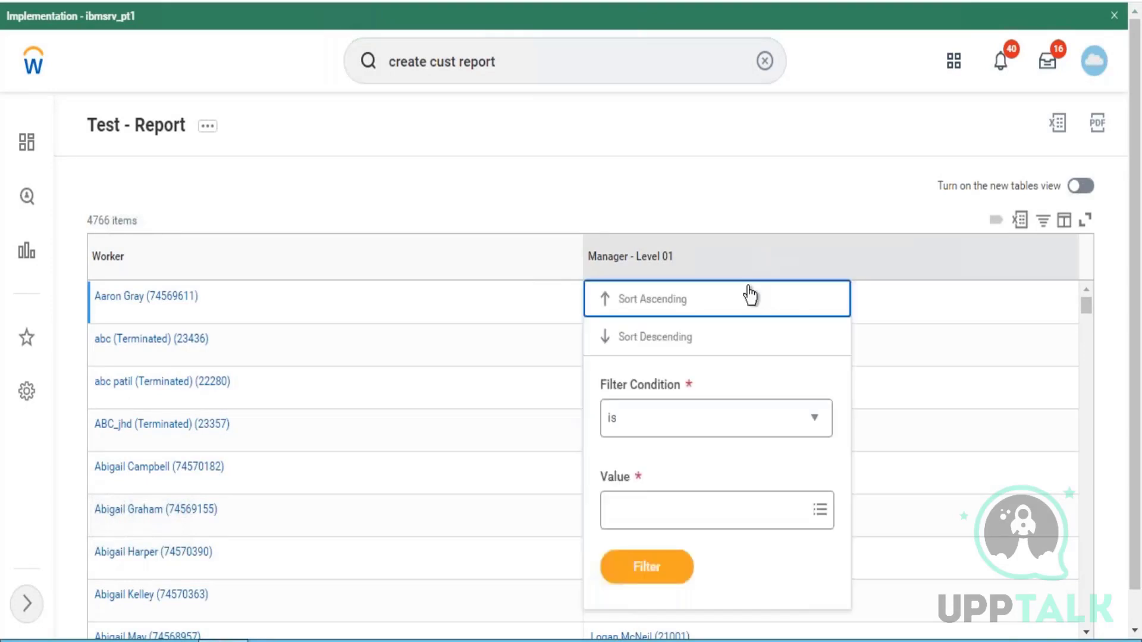
left_click(717, 515)
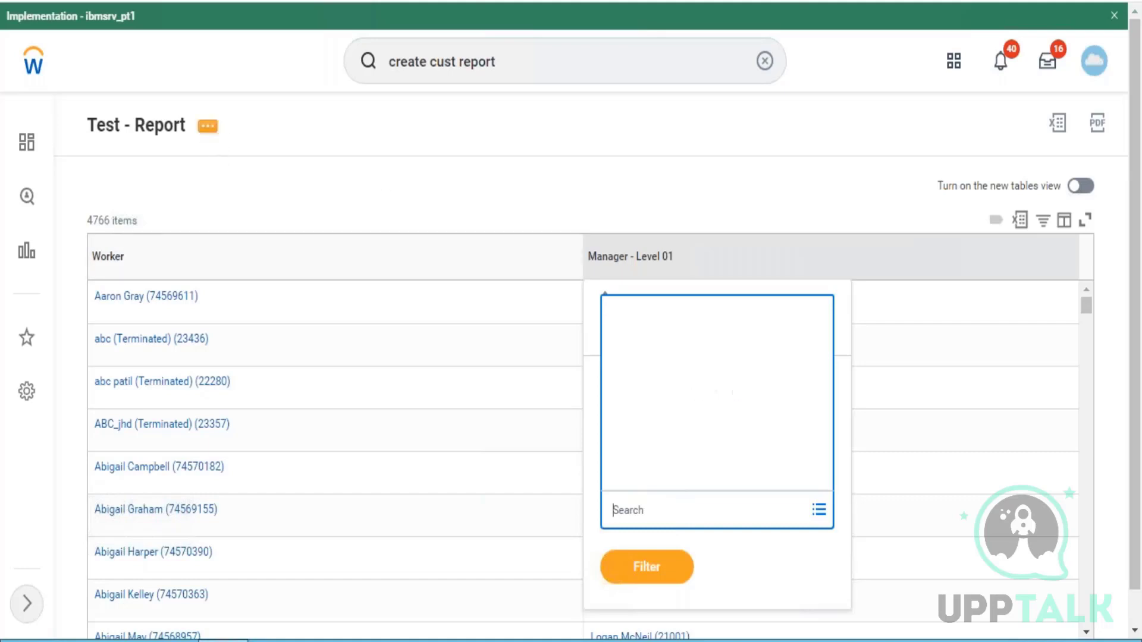
Open the definition of the custom report Test - Report for editing.
left_click(208, 125)
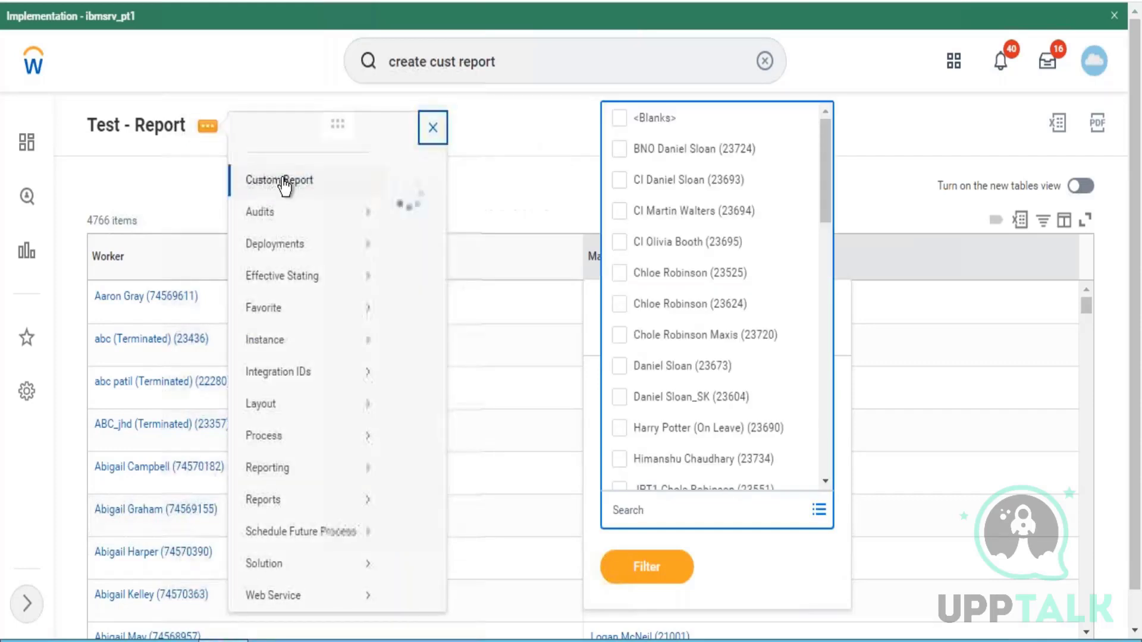
mouse_move(360, 177)
left_click(410, 182)
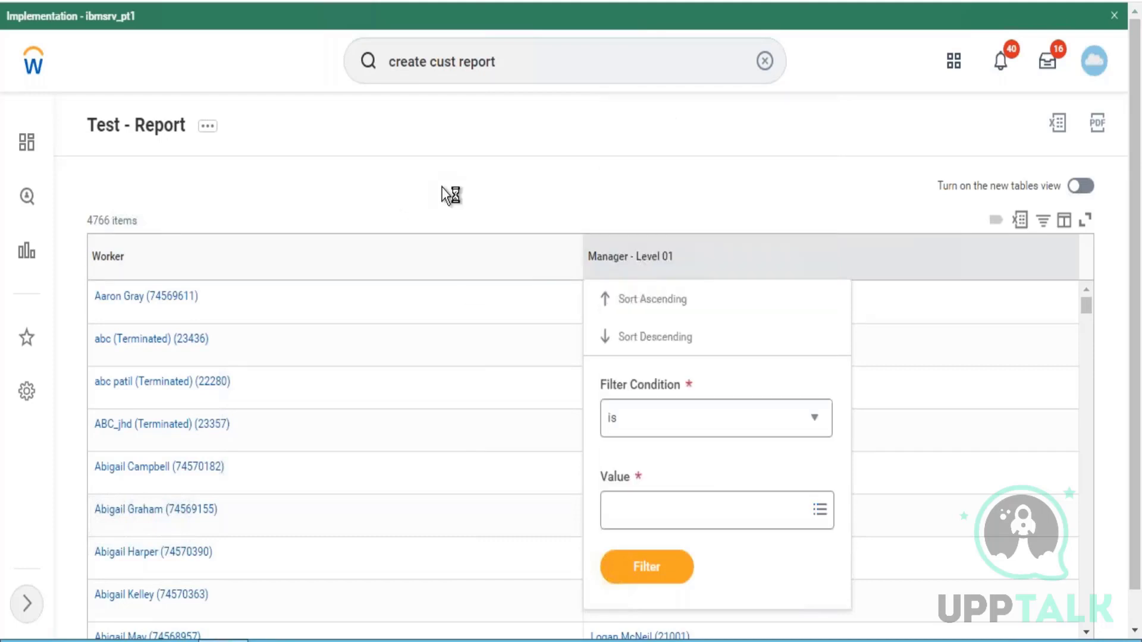
left_click(384, 146)
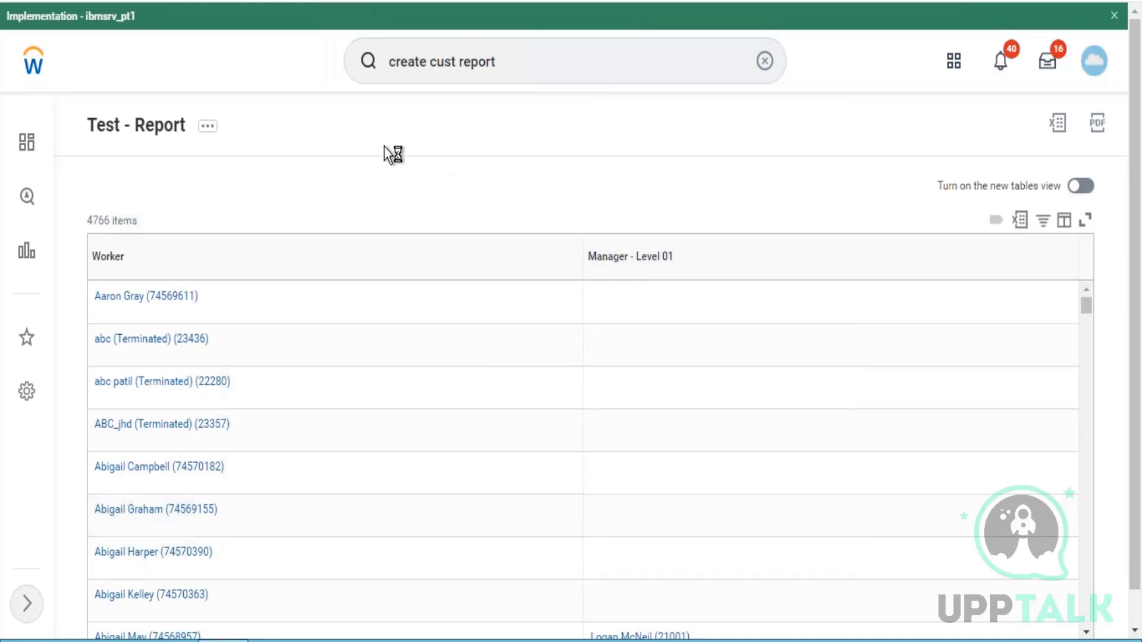
left_click(214, 138)
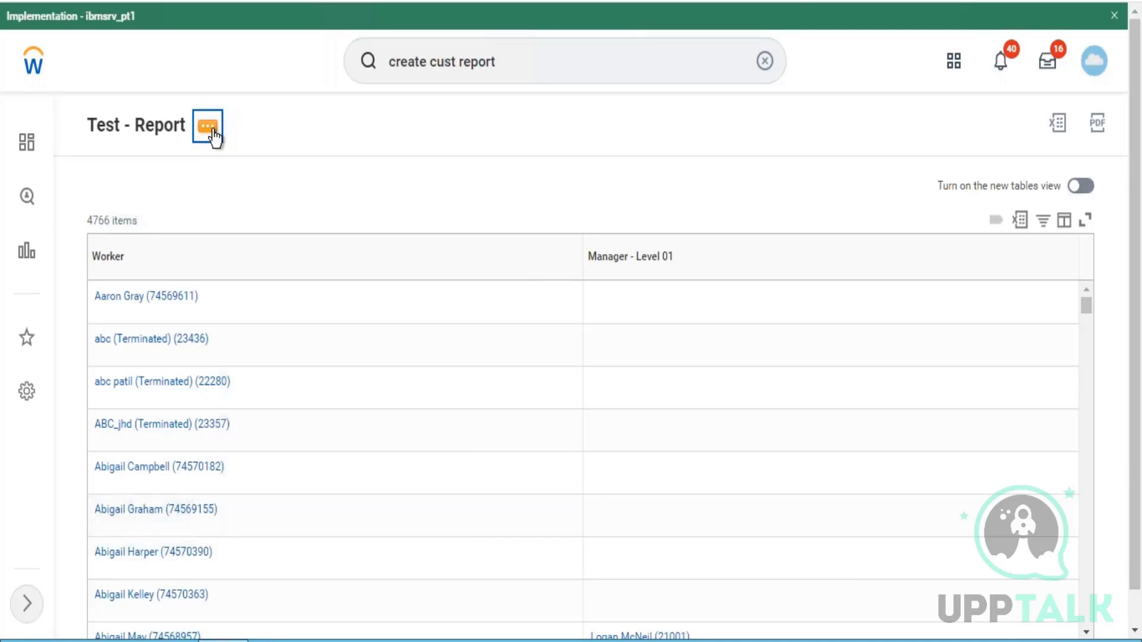
left_click(214, 135)
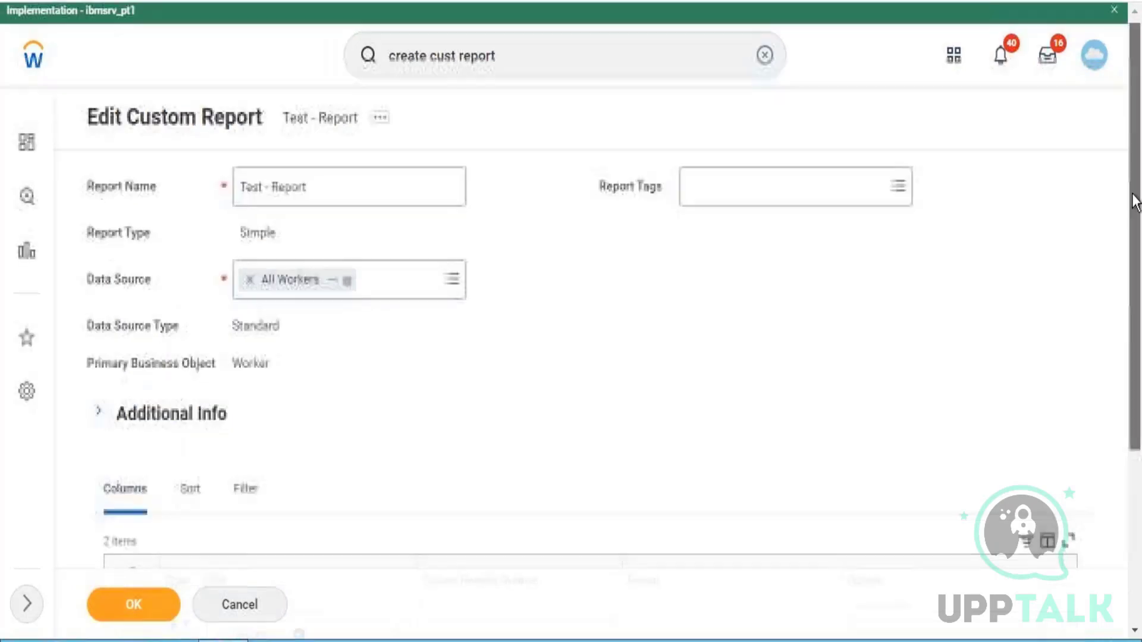
Add a blank condition row to the report's Filter on Instances section.
scroll(1104, 212, "down", 5)
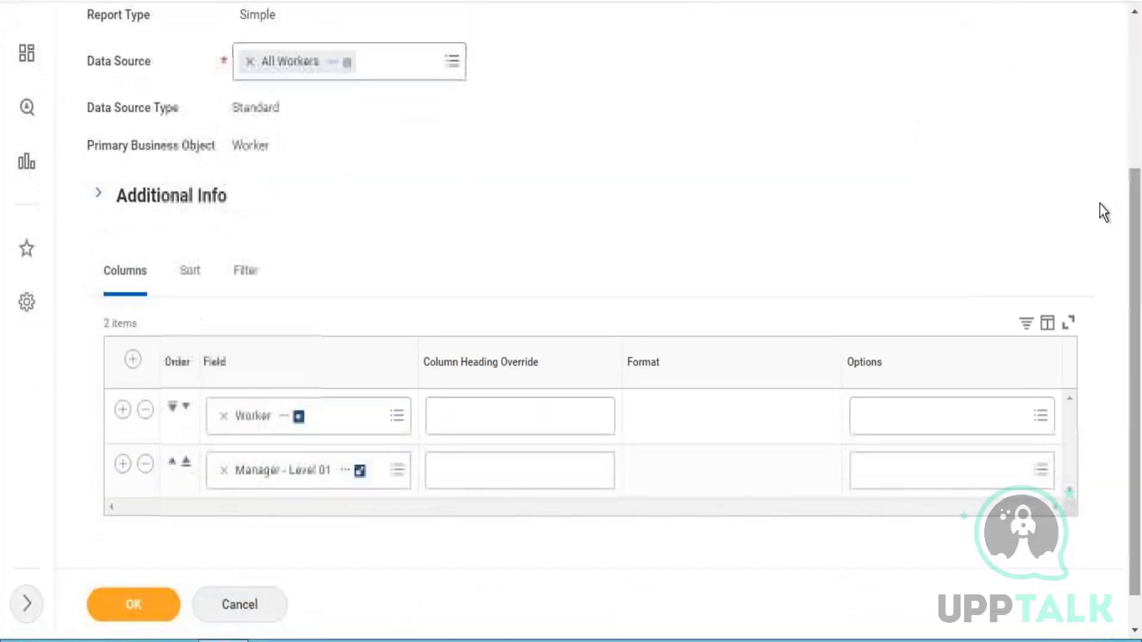
left_click(247, 276)
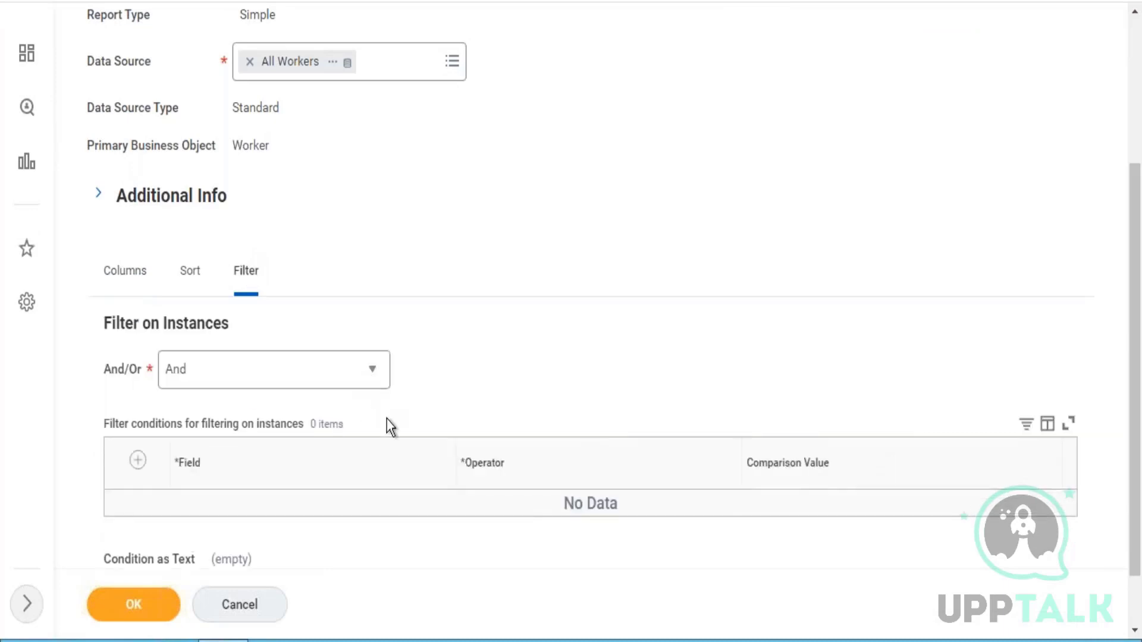
left_click(136, 461)
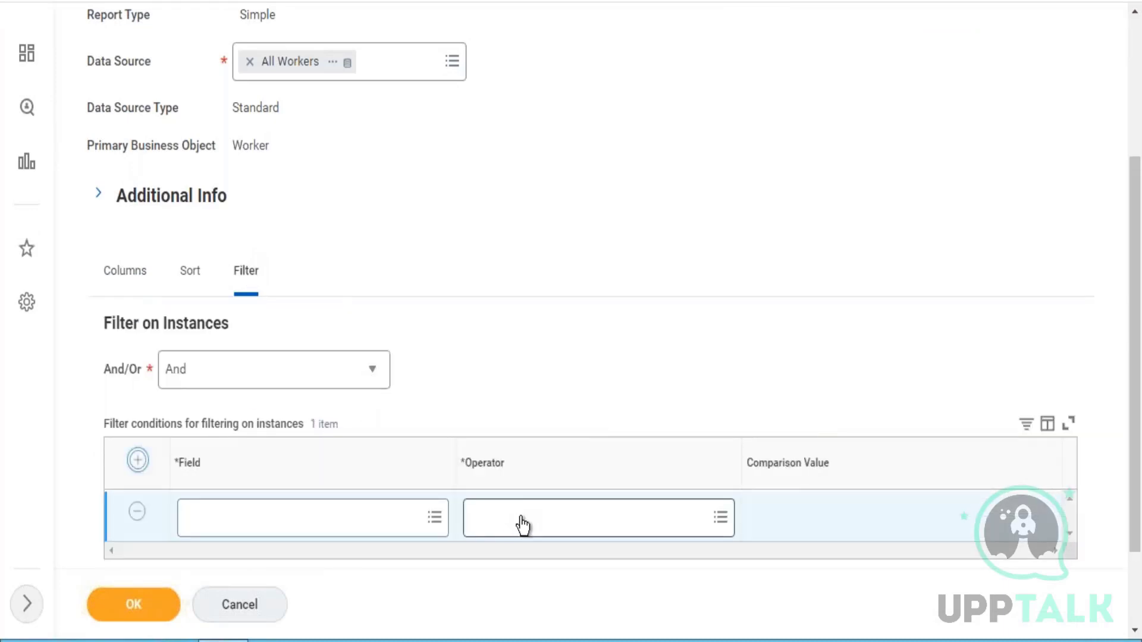
Try Worker Status as the filter condition's field and browse the frequently used operators for it.
left_click(507, 521)
left_click(327, 524)
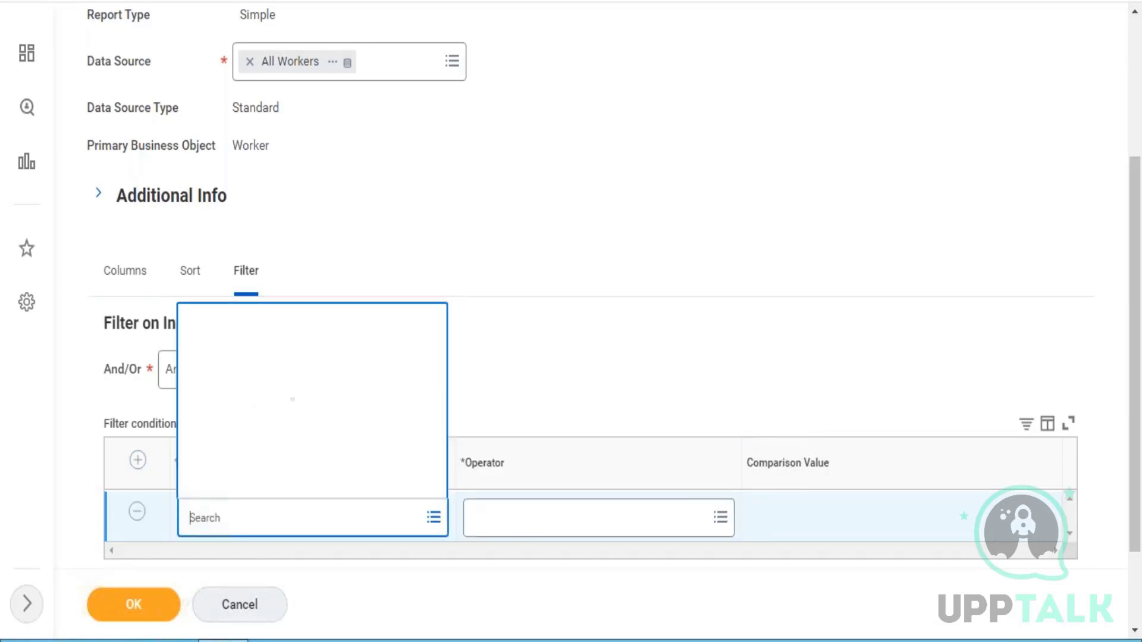
type("worker")
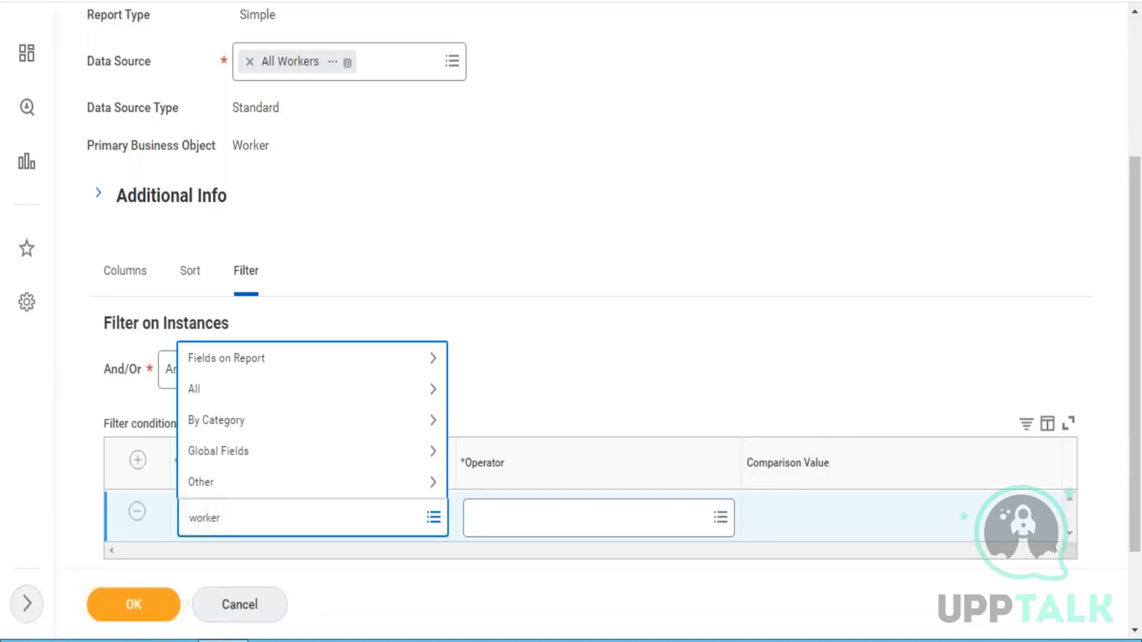
type("status")
key("Return")
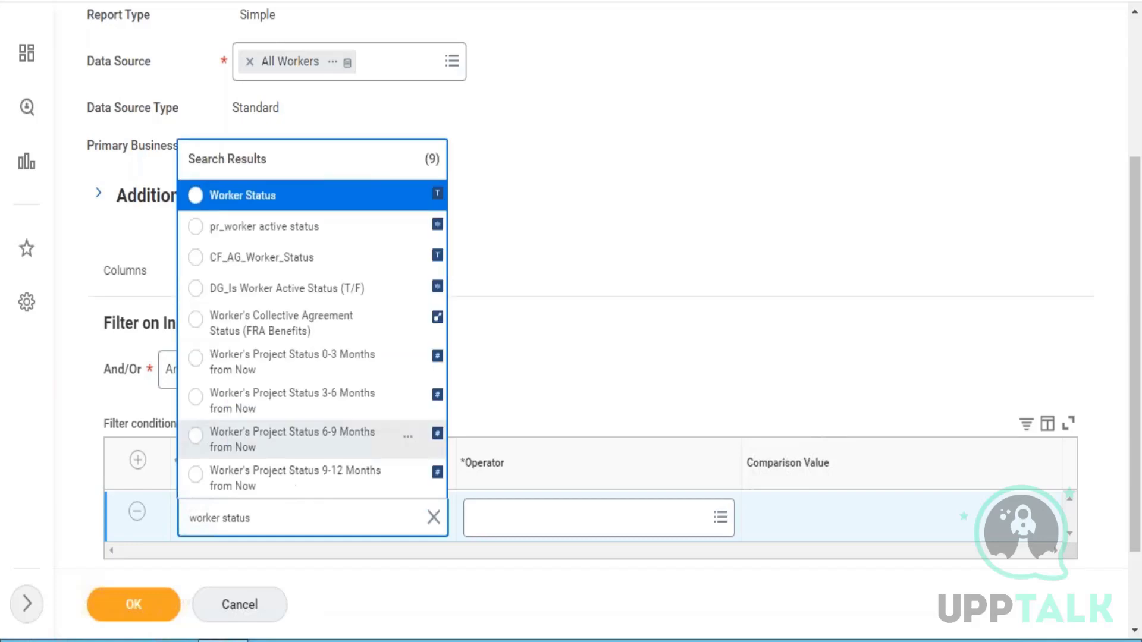
left_click(285, 202)
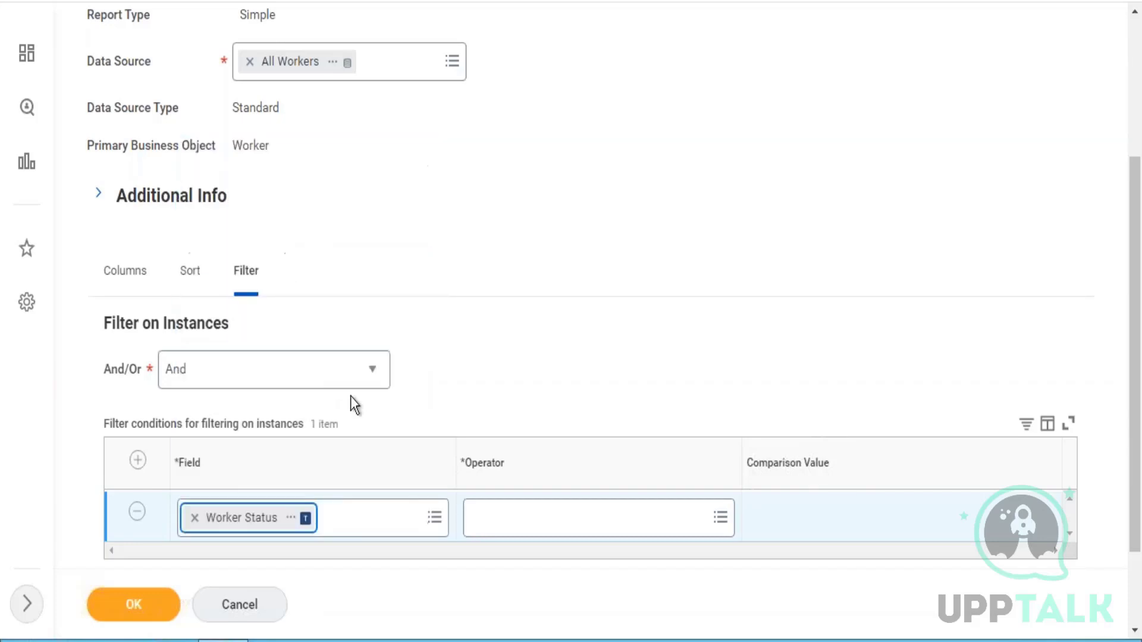
left_click(510, 523)
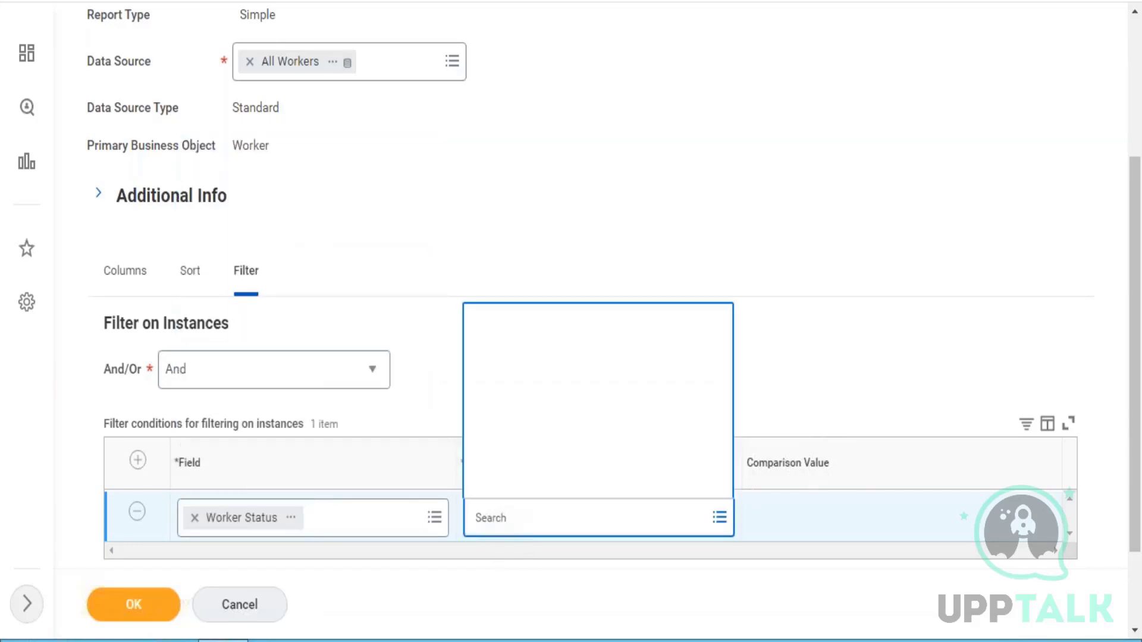
left_click(526, 447)
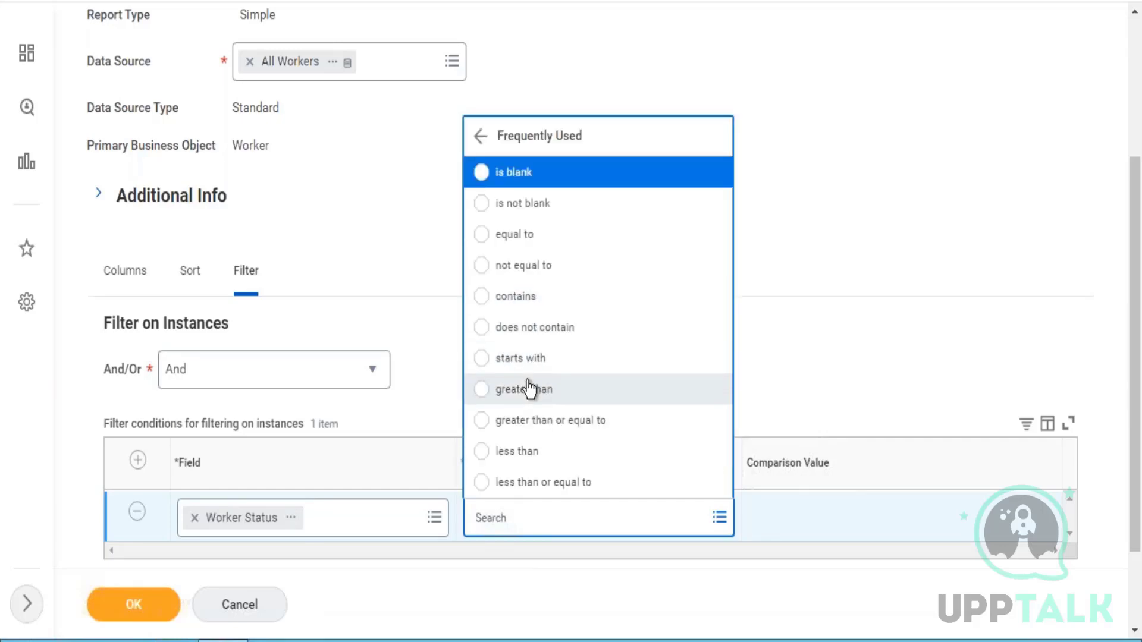
Replace the filter condition's field with Active Status.
left_click(195, 517)
type("act")
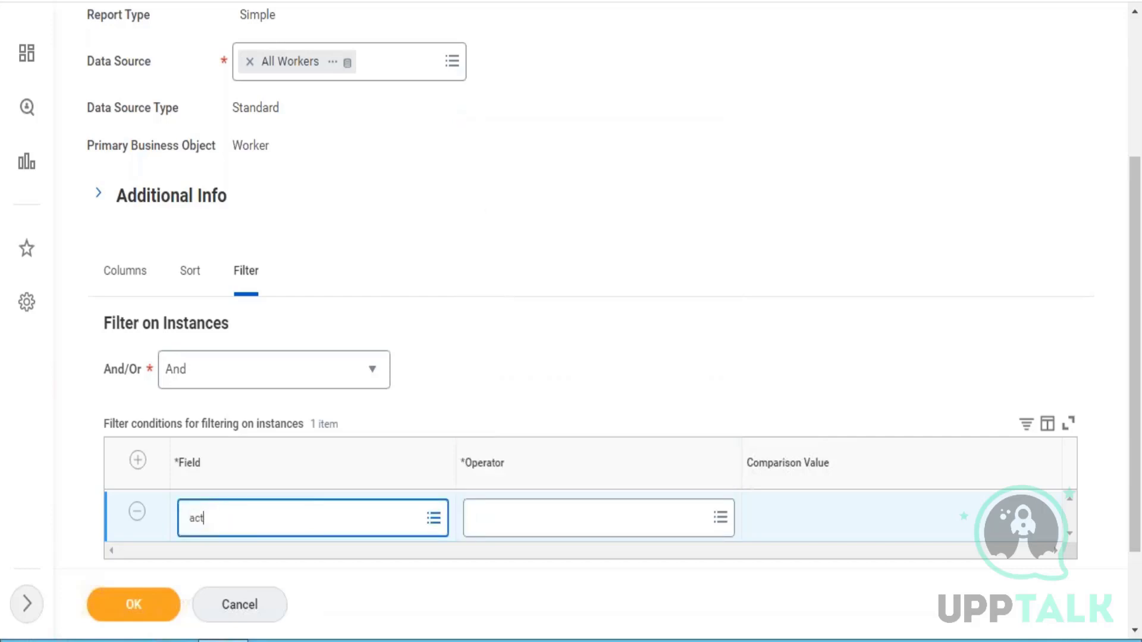
type("ive status")
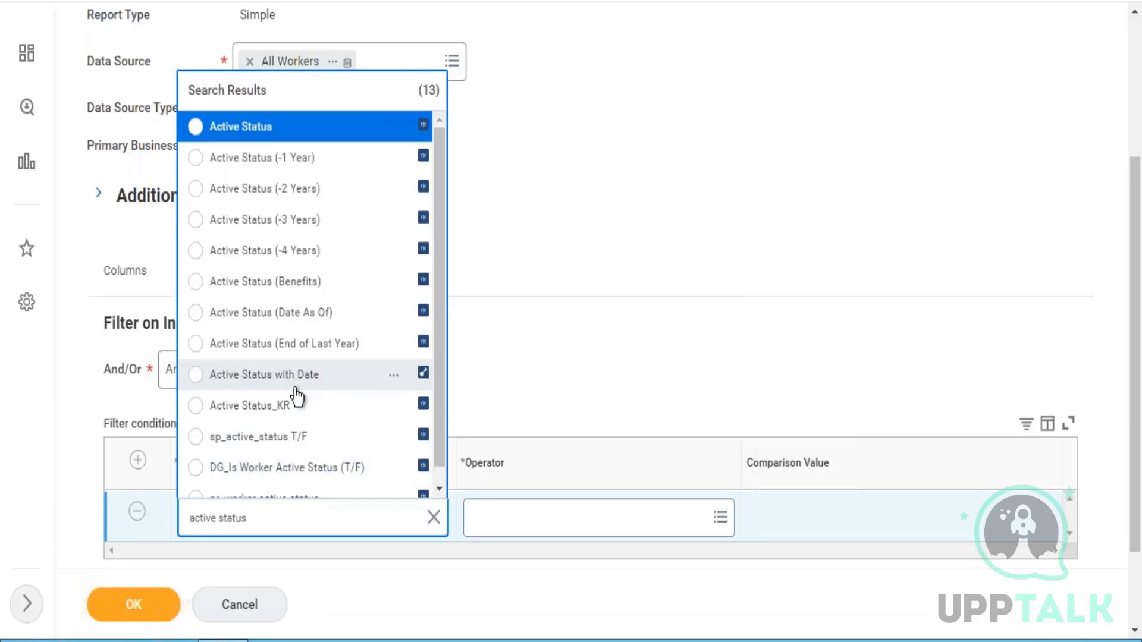
left_click(294, 138)
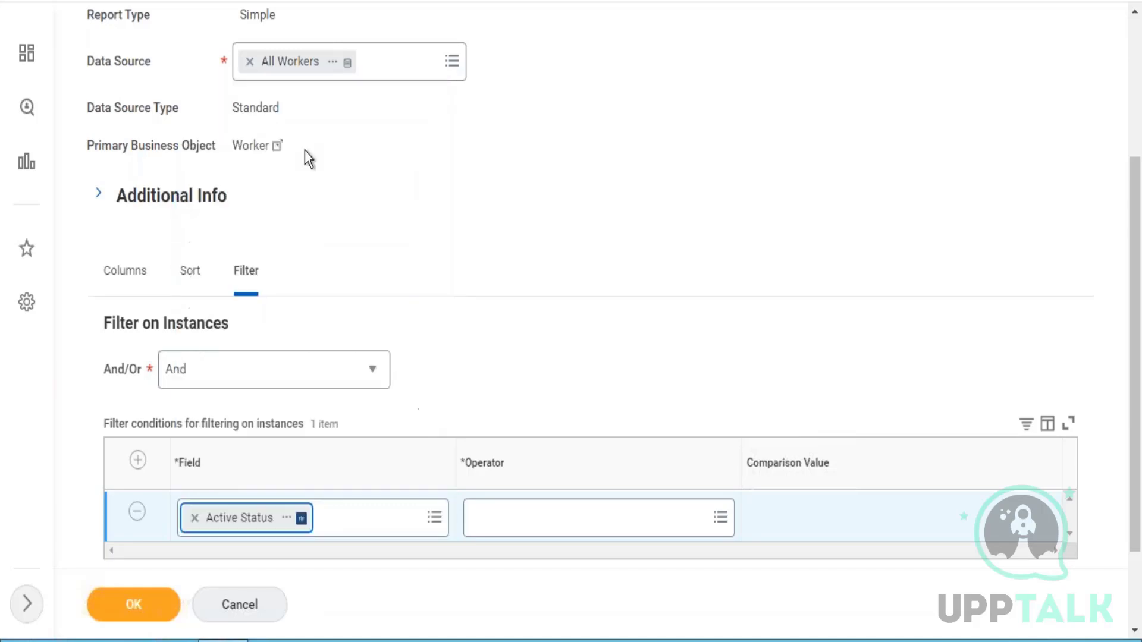
Set the Active Status condition's operator to equal to and its comparison value to checked.
left_click(502, 510)
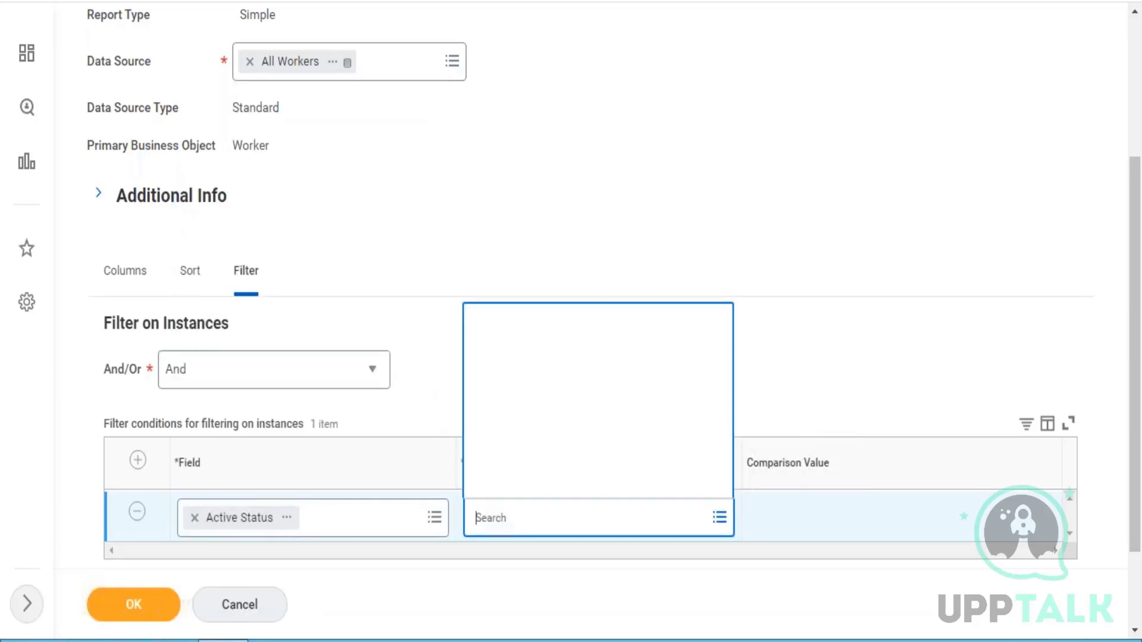
left_click(539, 453)
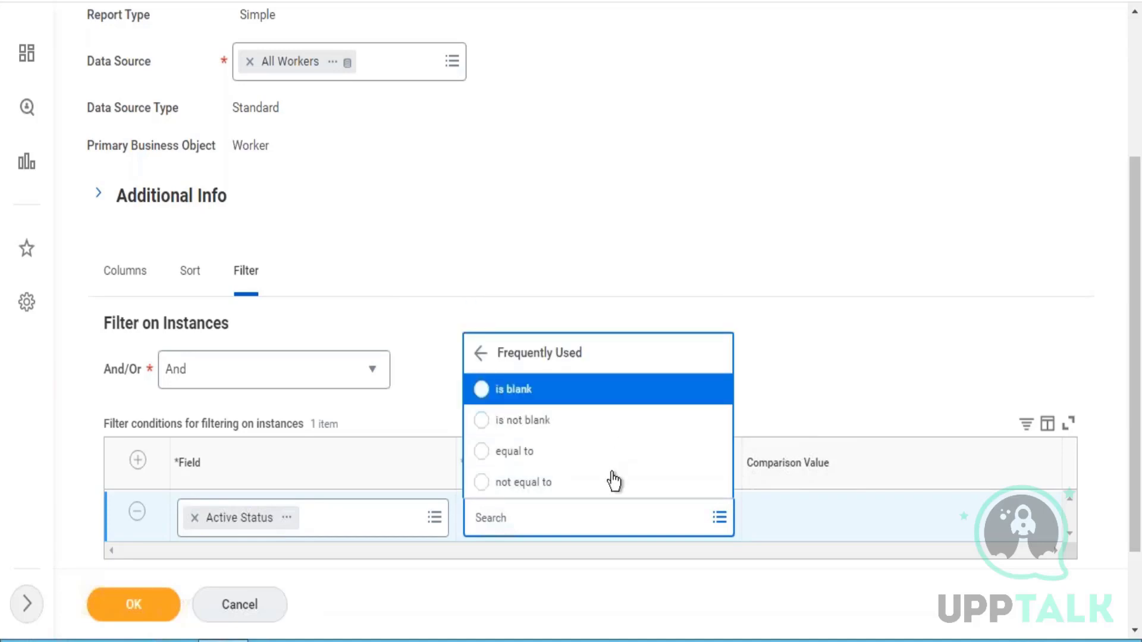
left_click(538, 455)
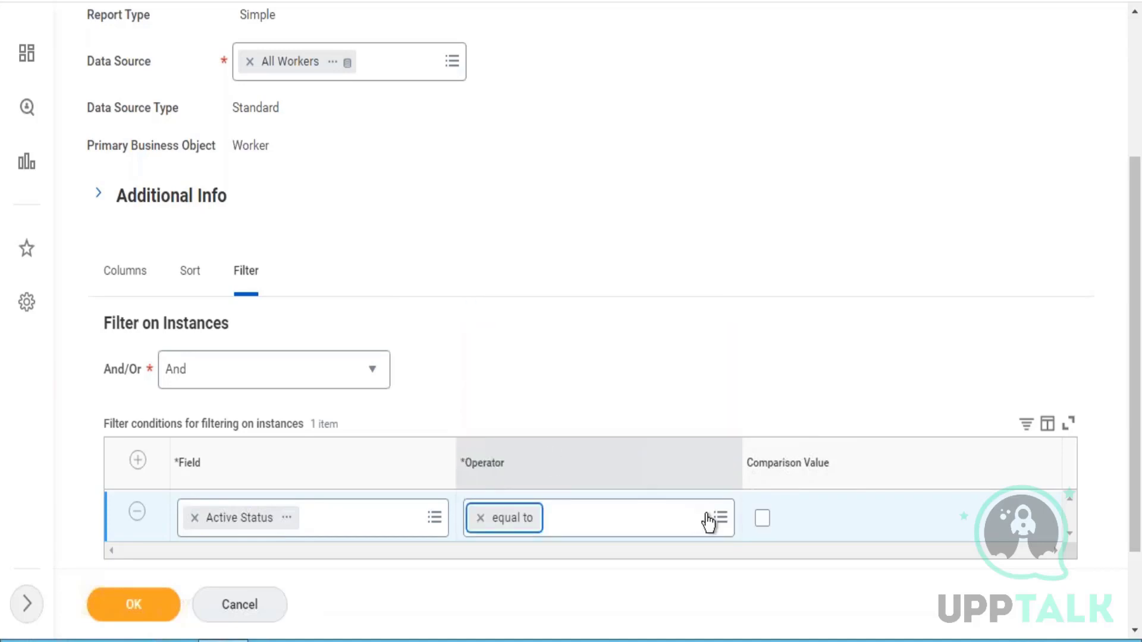
left_click(763, 518)
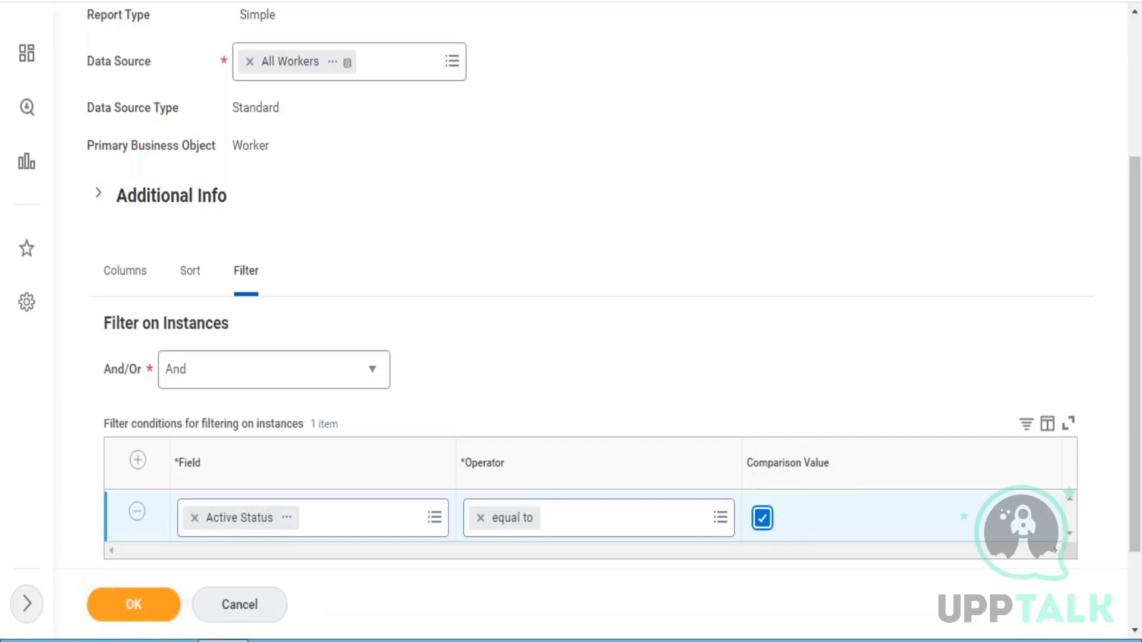
Save the edited report definition and run the report.
left_click(159, 615)
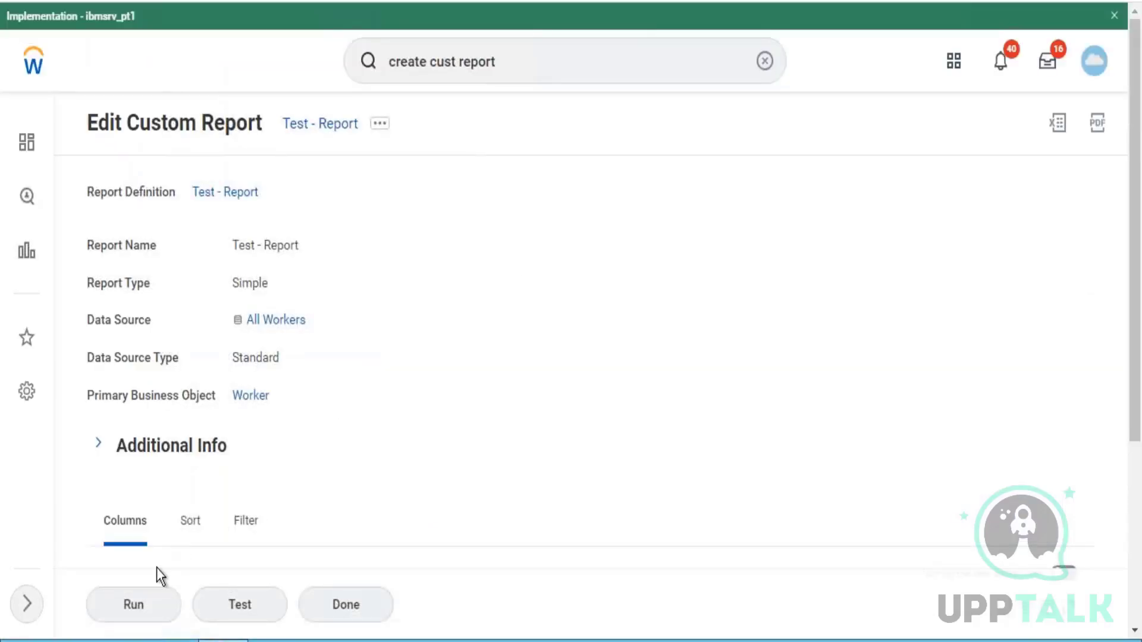
left_click(133, 607)
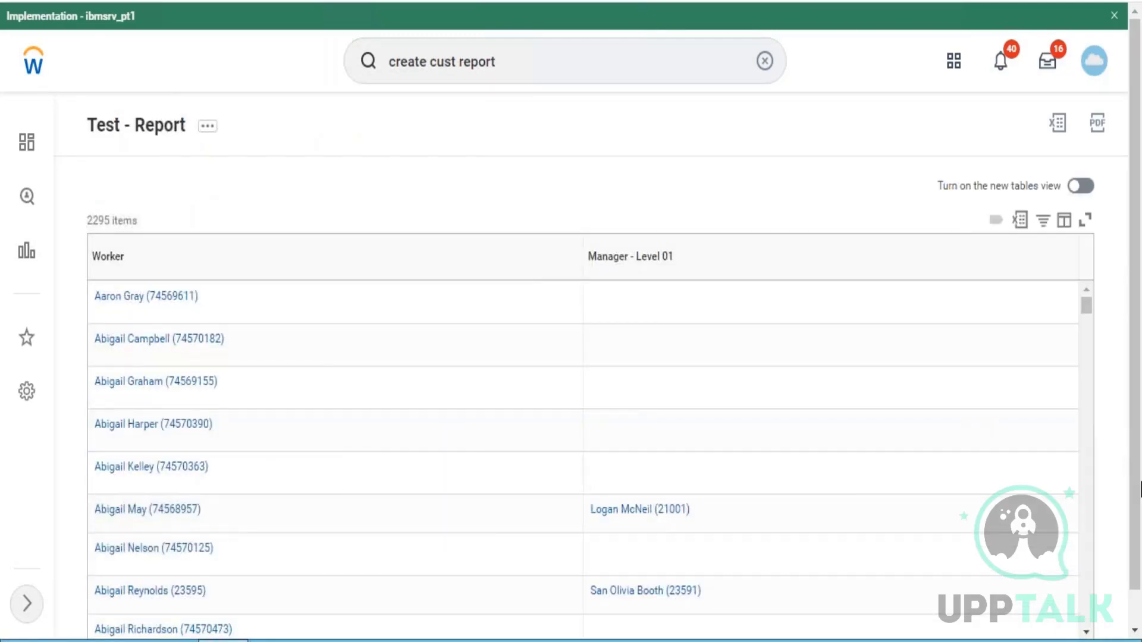
Open the filter for the Manager - Level 01 column and try searching its values for "not blank".
left_click_drag(1138, 503, 1135, 548)
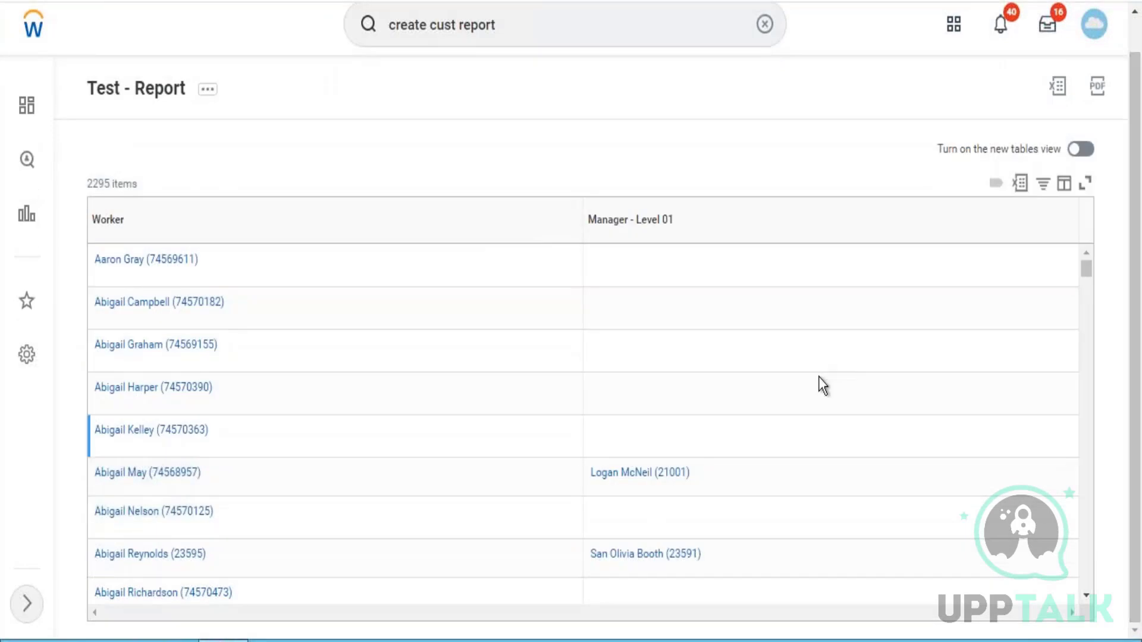
left_click(779, 228)
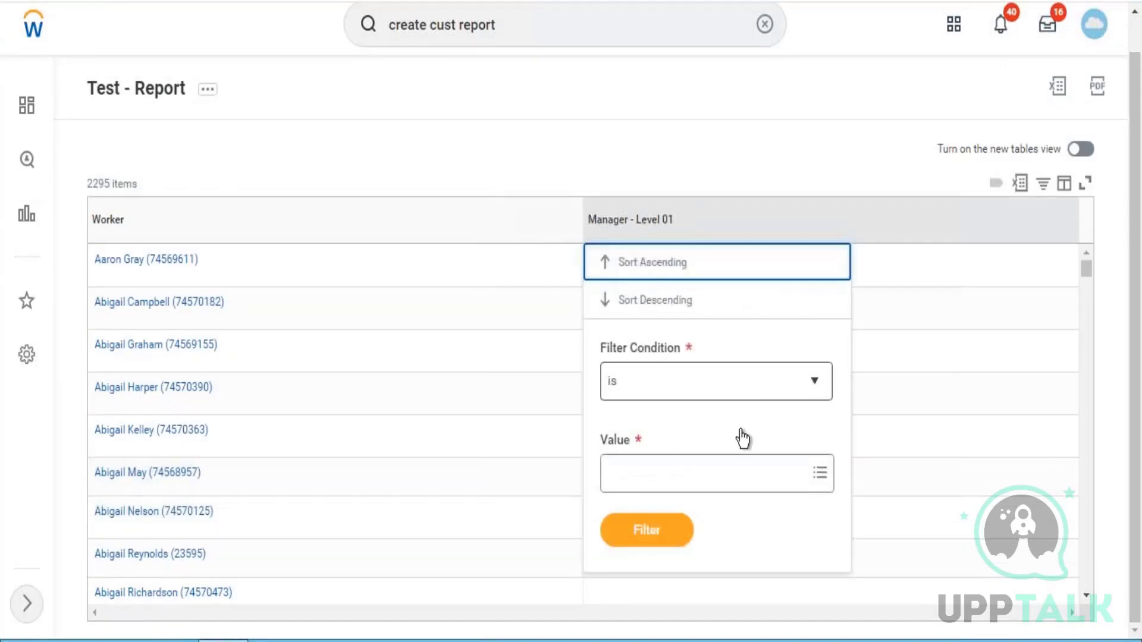
left_click(737, 476)
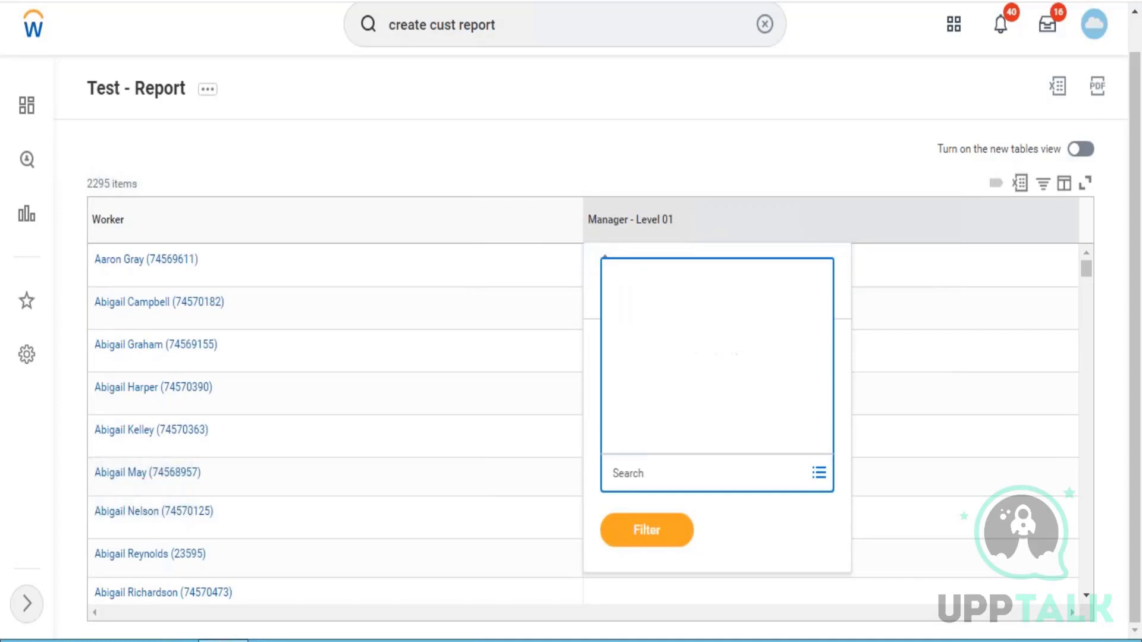
type("not blank")
key("BackSpace")
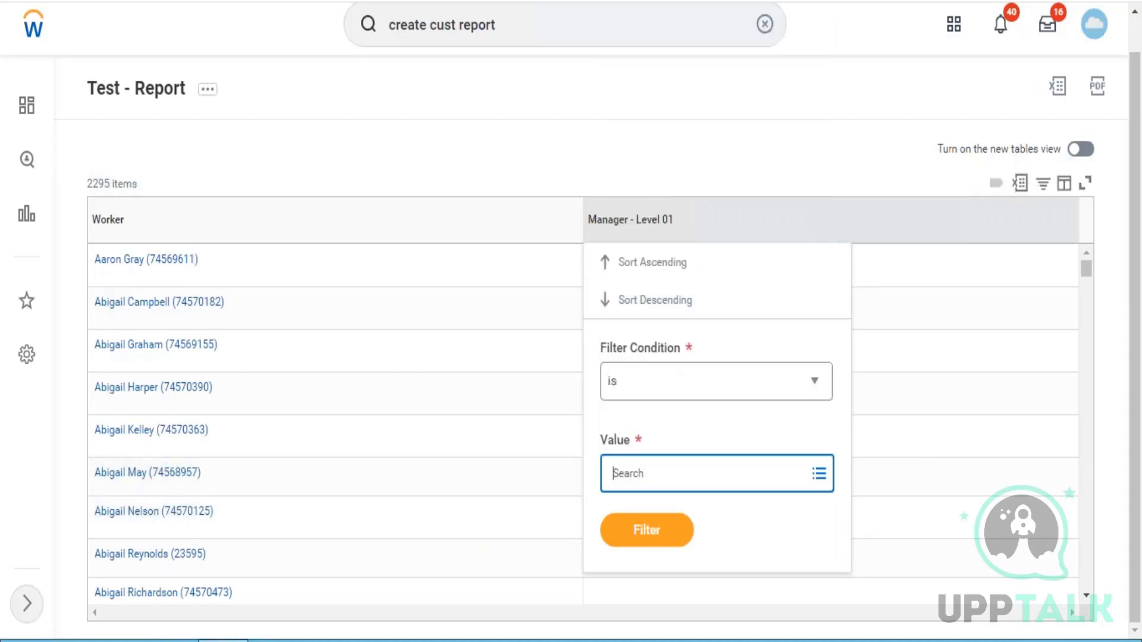
Filter the Manager - Level 01 column by all listed values except <Blanks>.
left_click(682, 469)
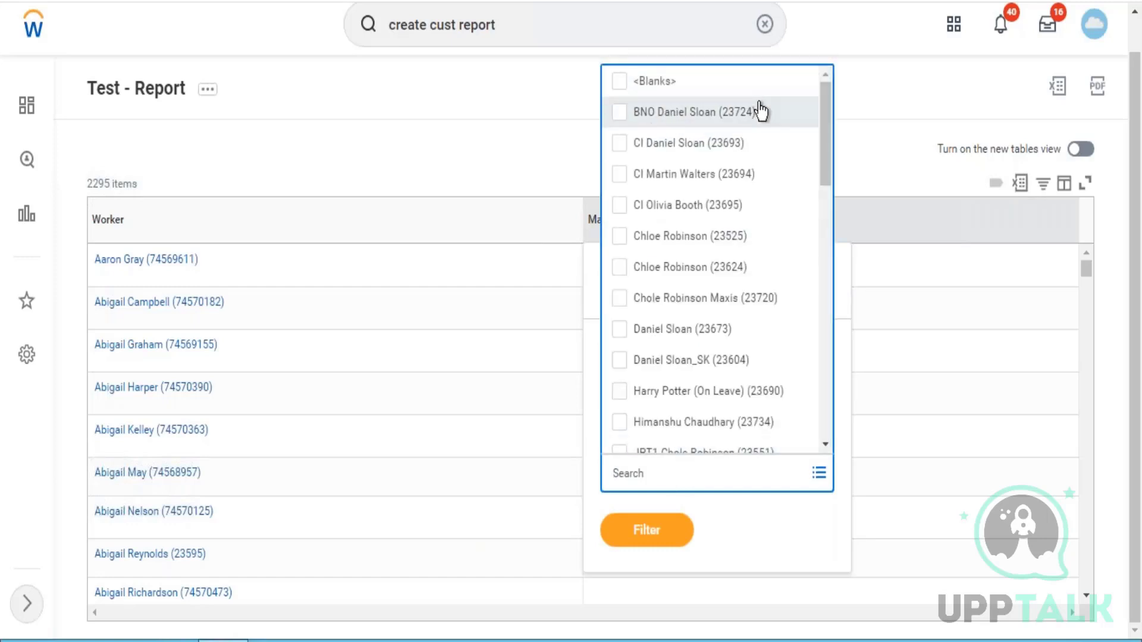
key("ctrl+a")
left_click(649, 82, "ctrl")
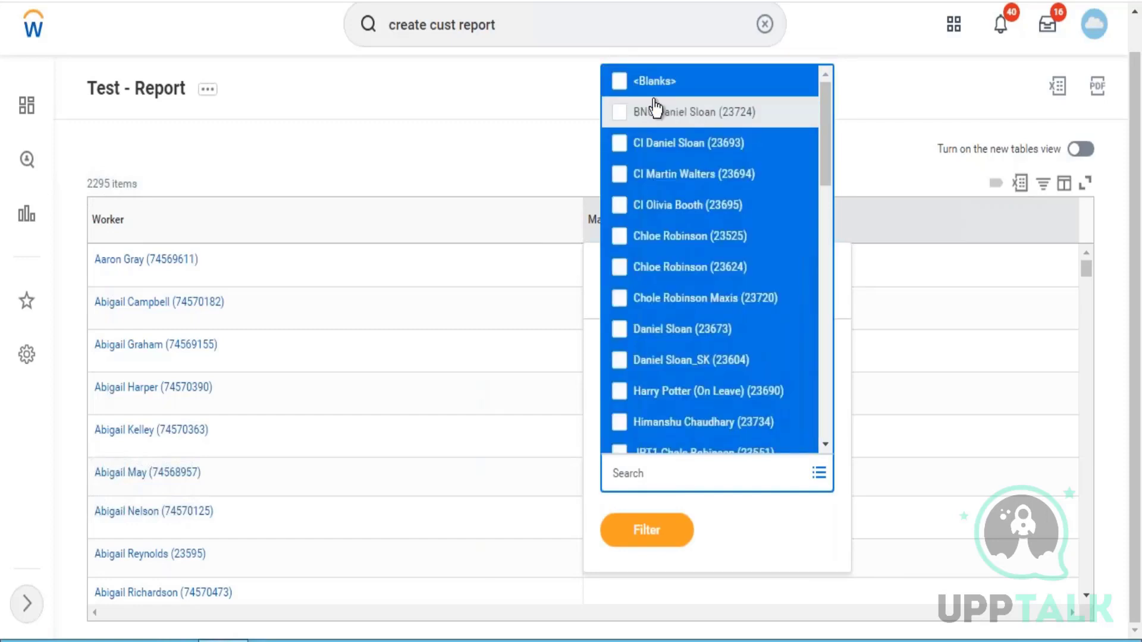
left_click(669, 90)
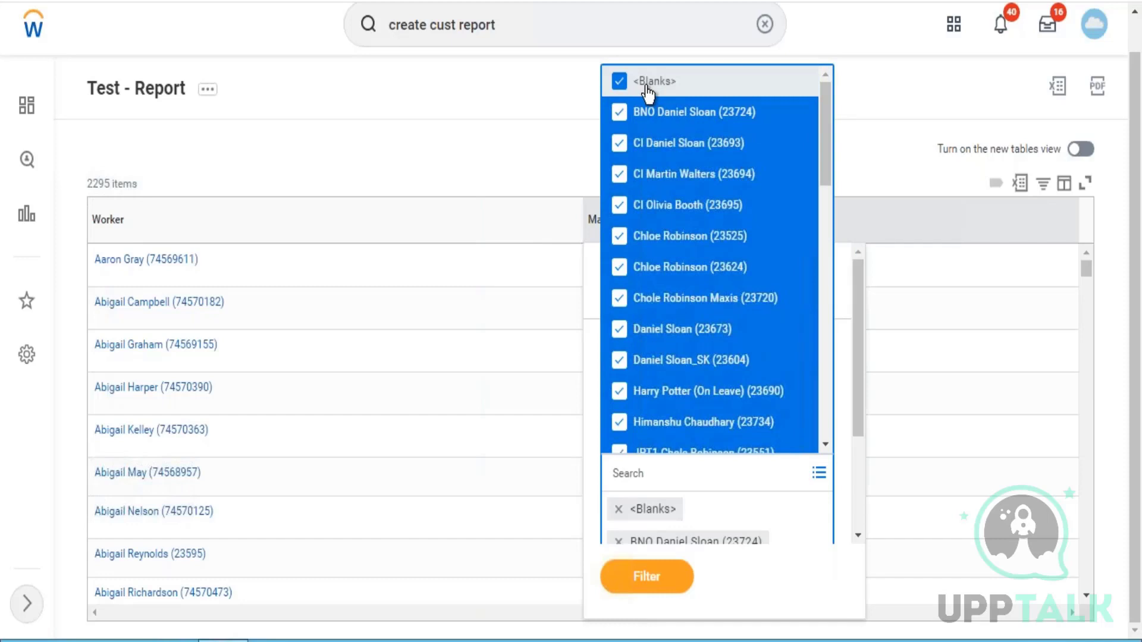
left_click(649, 89)
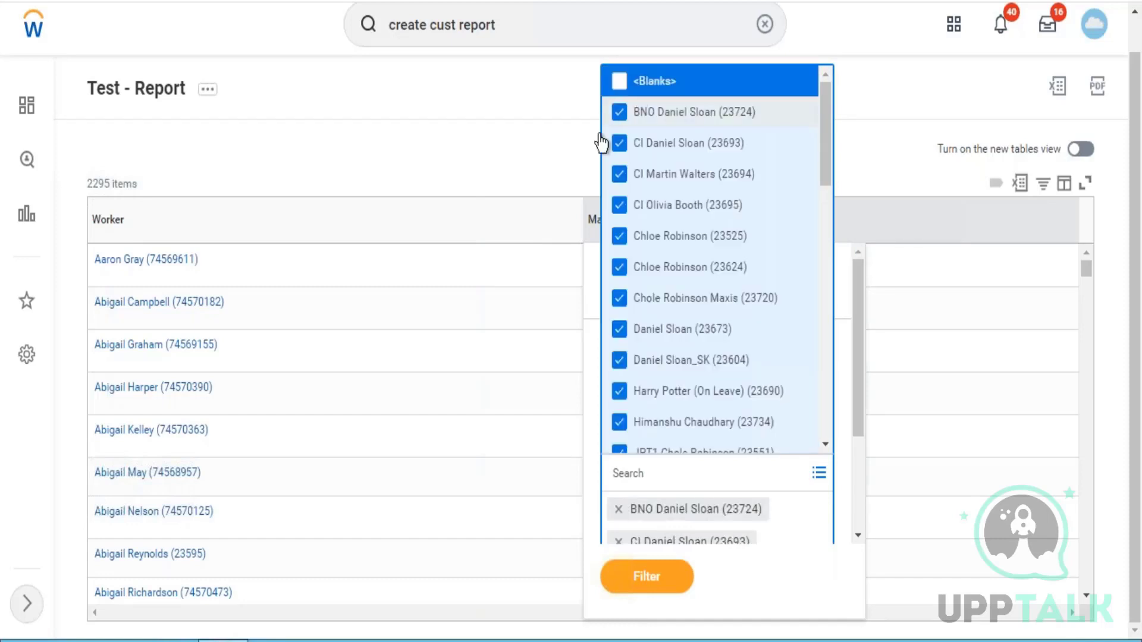
left_click(645, 577)
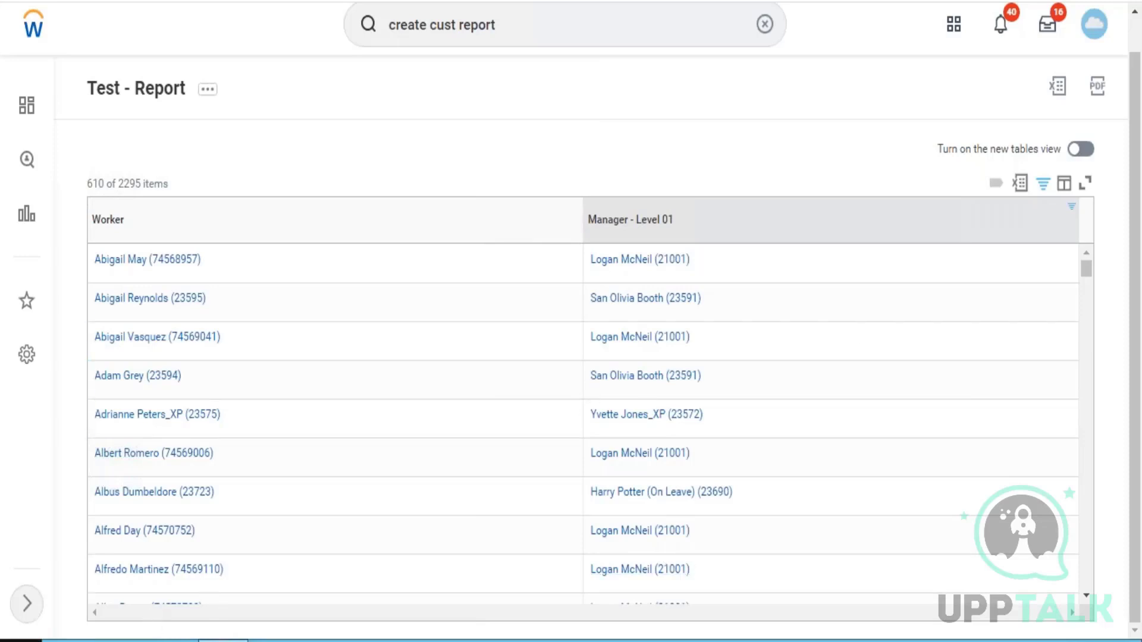
Export the filtered report table to Excel, download it and try to open the Test_-_Report.xlsx file.
left_click(1028, 189)
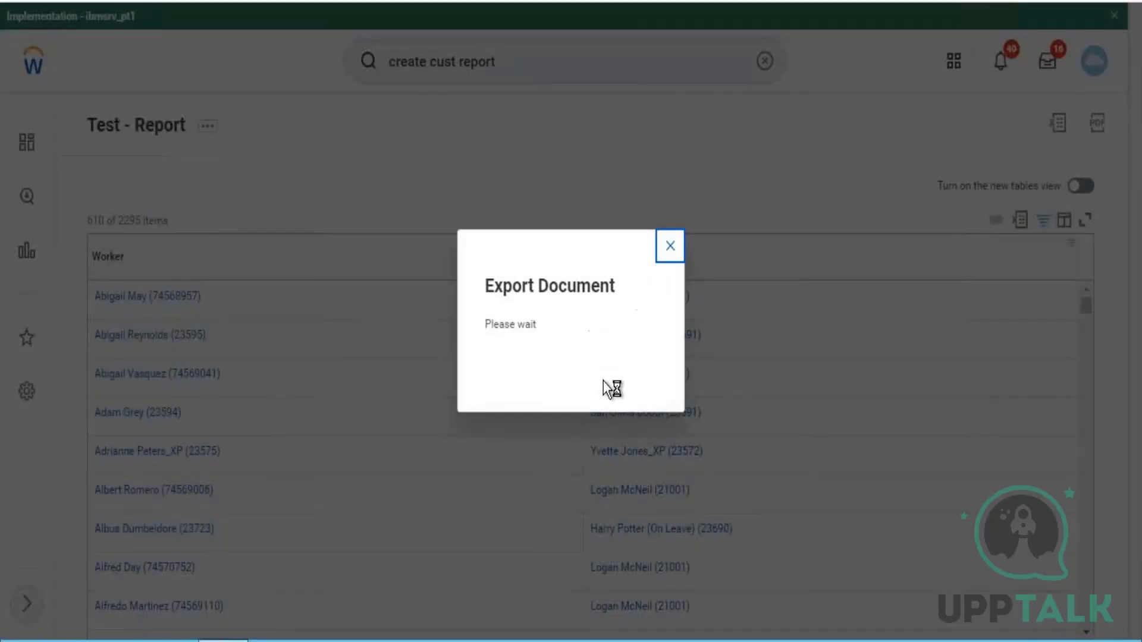
left_click(569, 373)
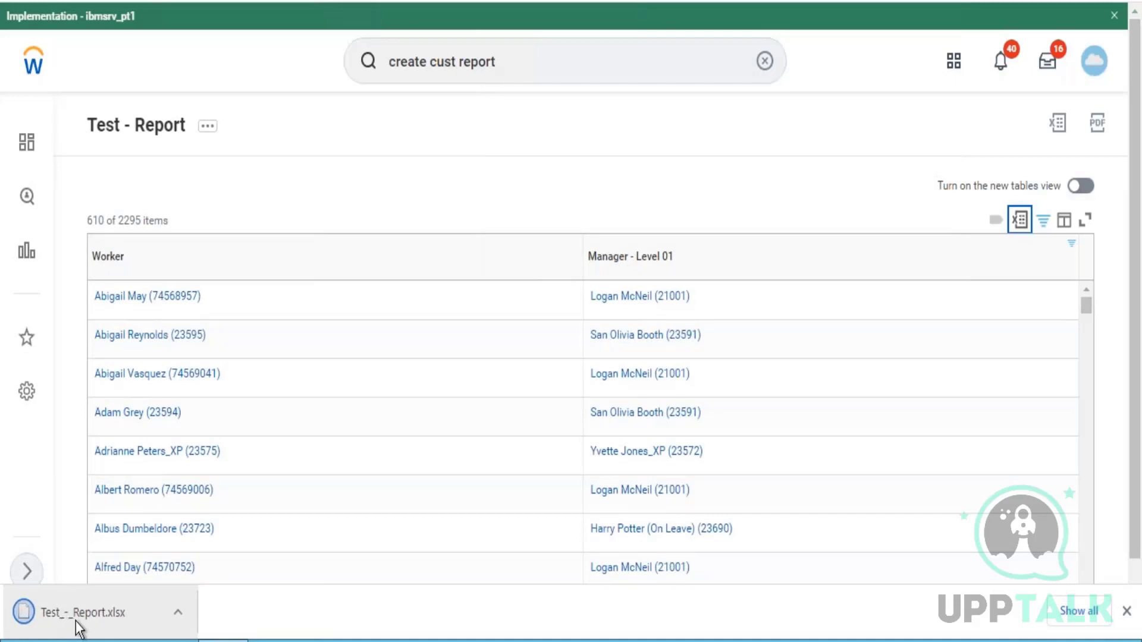
left_click(77, 619)
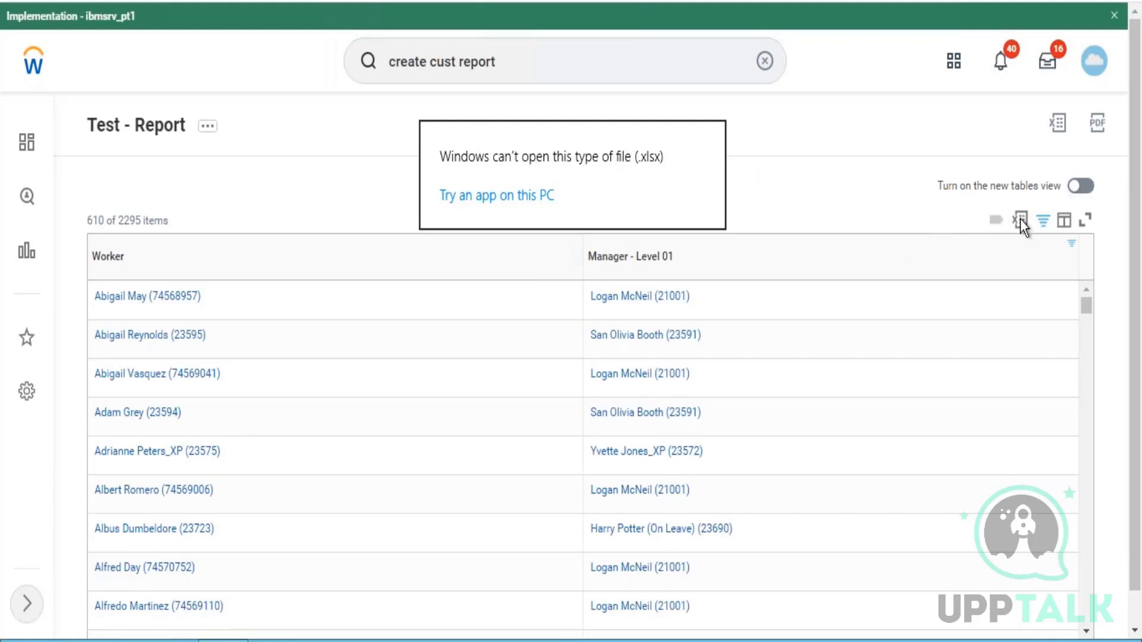
left_click(861, 159)
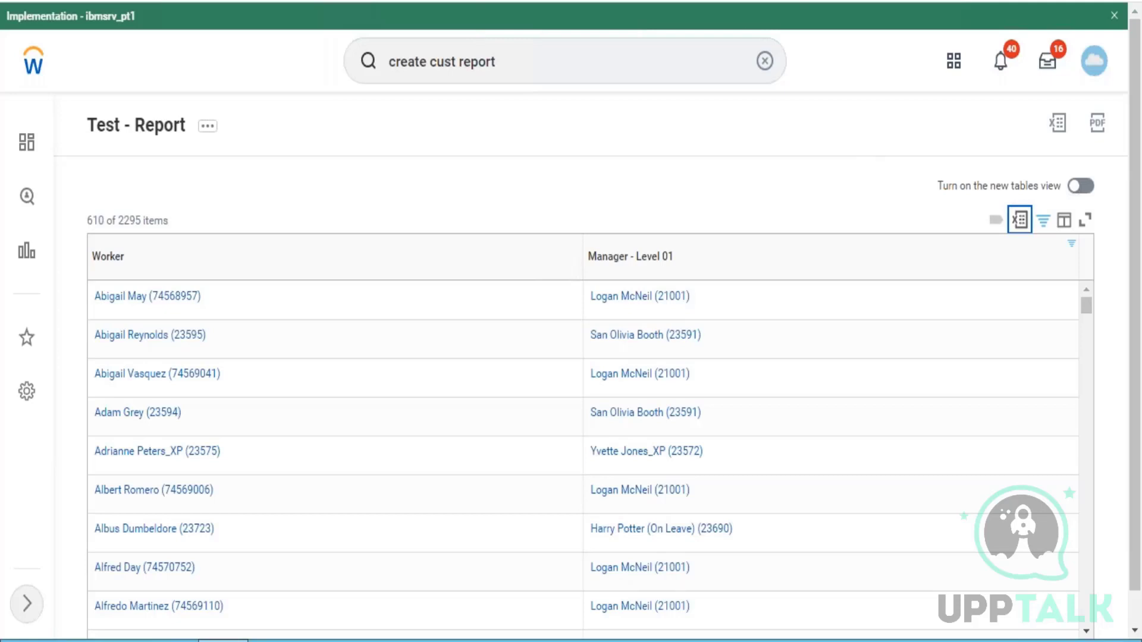
Duplicate the report's browser tab and open the Learning app in the copy.
right_click(517, 1)
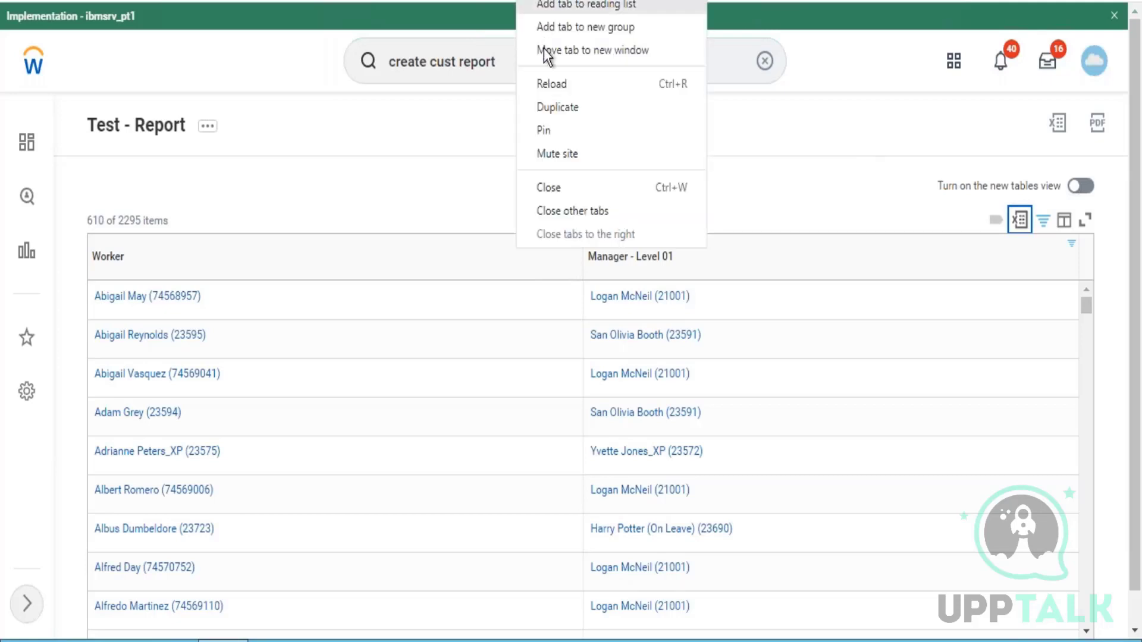
left_click(552, 113)
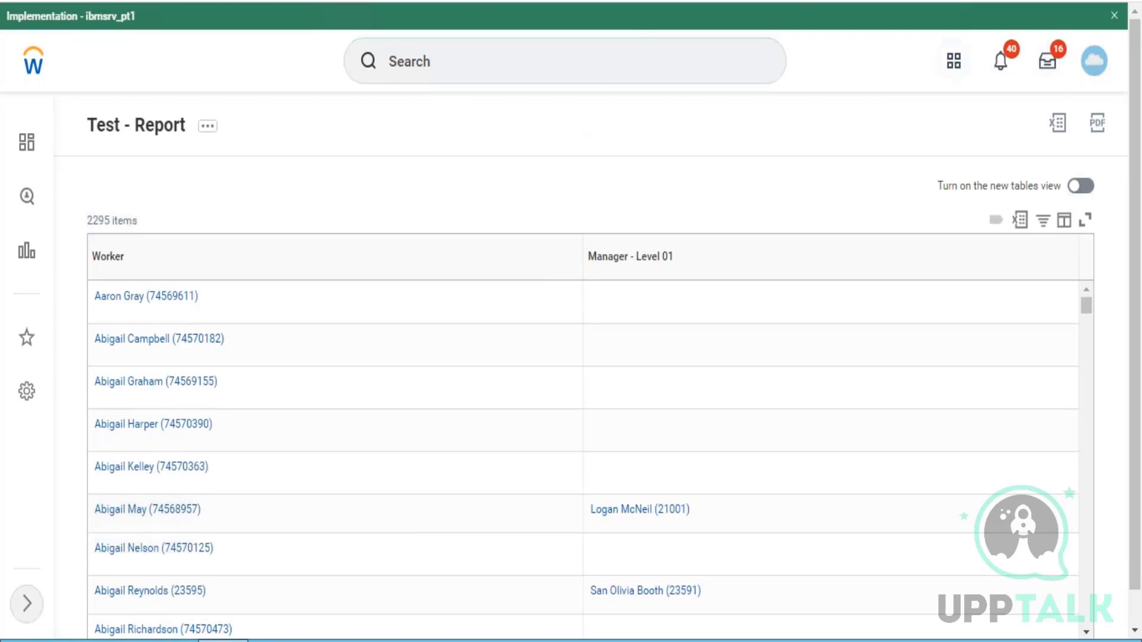
left_click(953, 60)
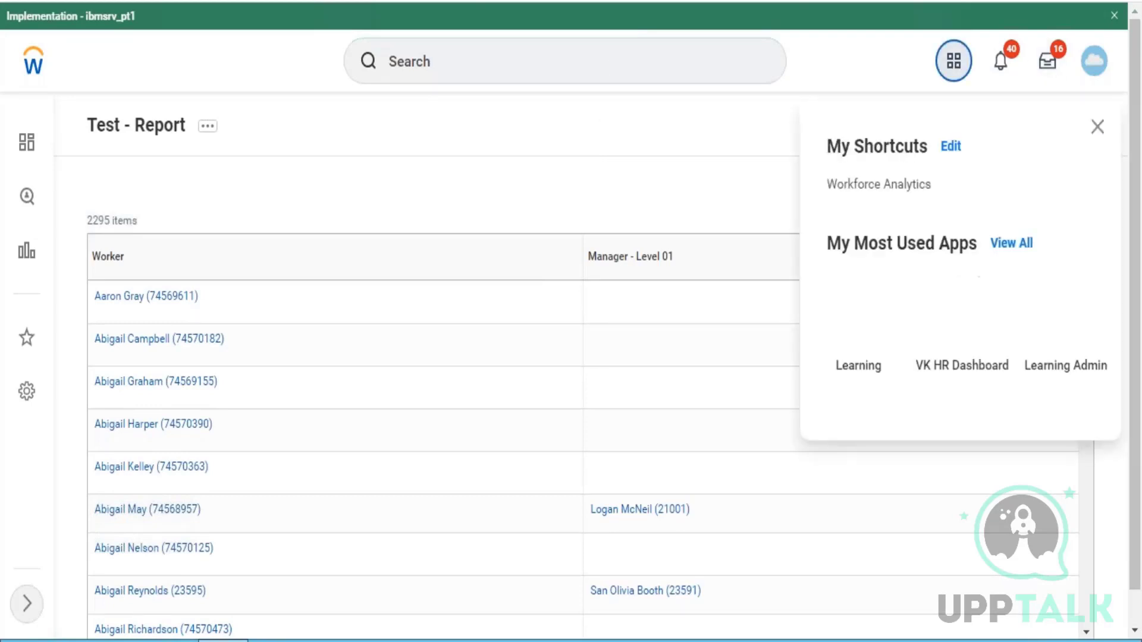
left_click(869, 320)
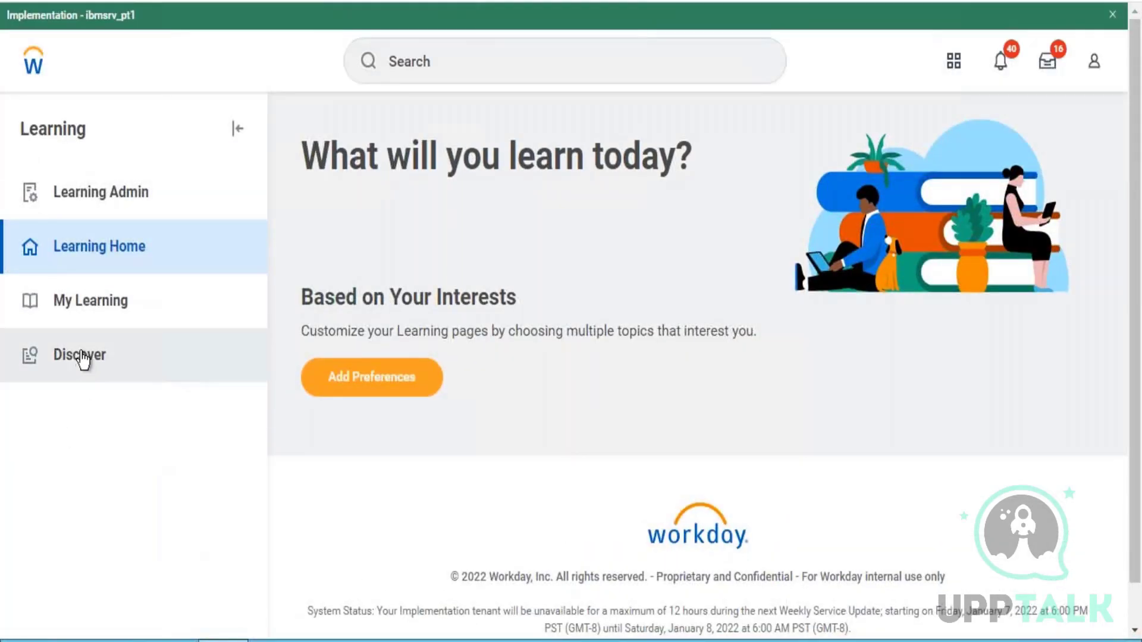
Browse the learning catalog from Discover and open the Compliance Course.
left_click(81, 357)
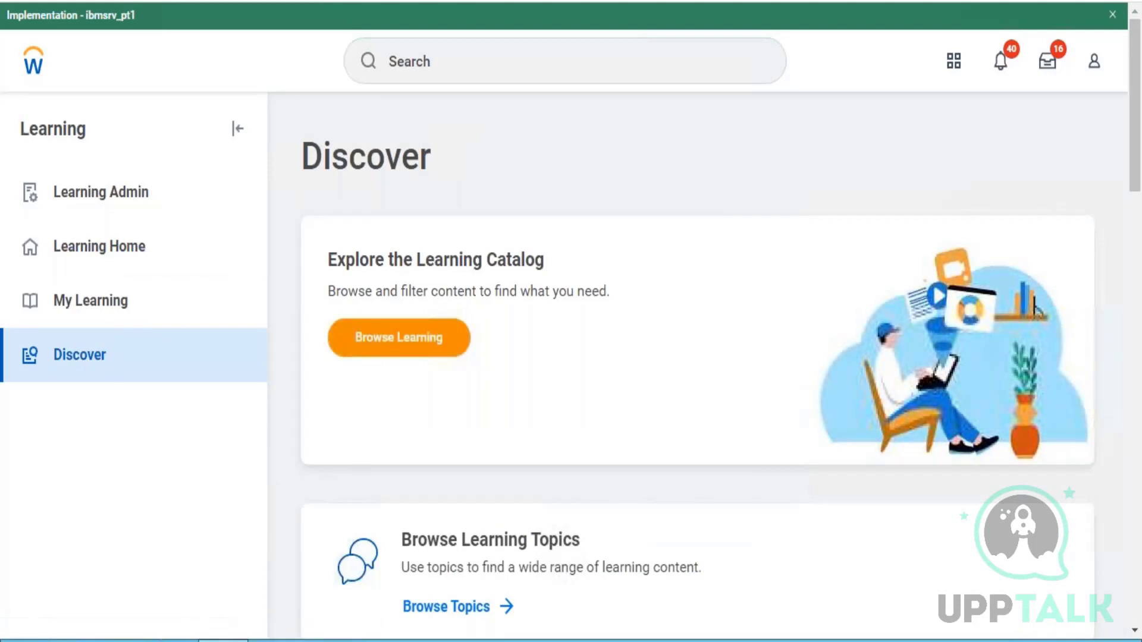
left_click(387, 339)
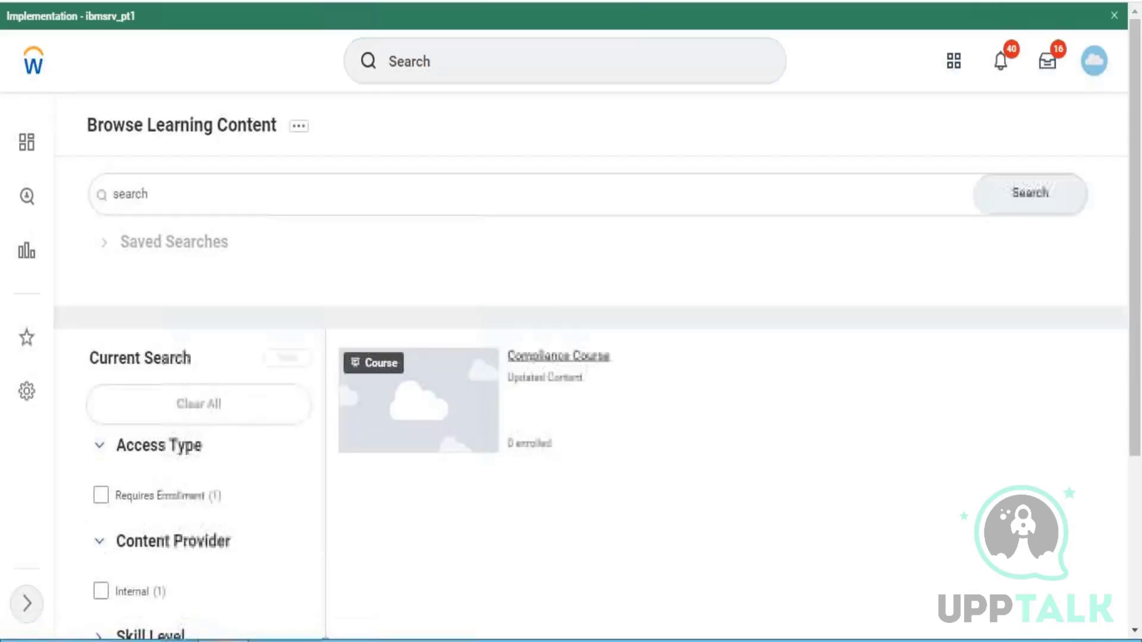
left_click(572, 356)
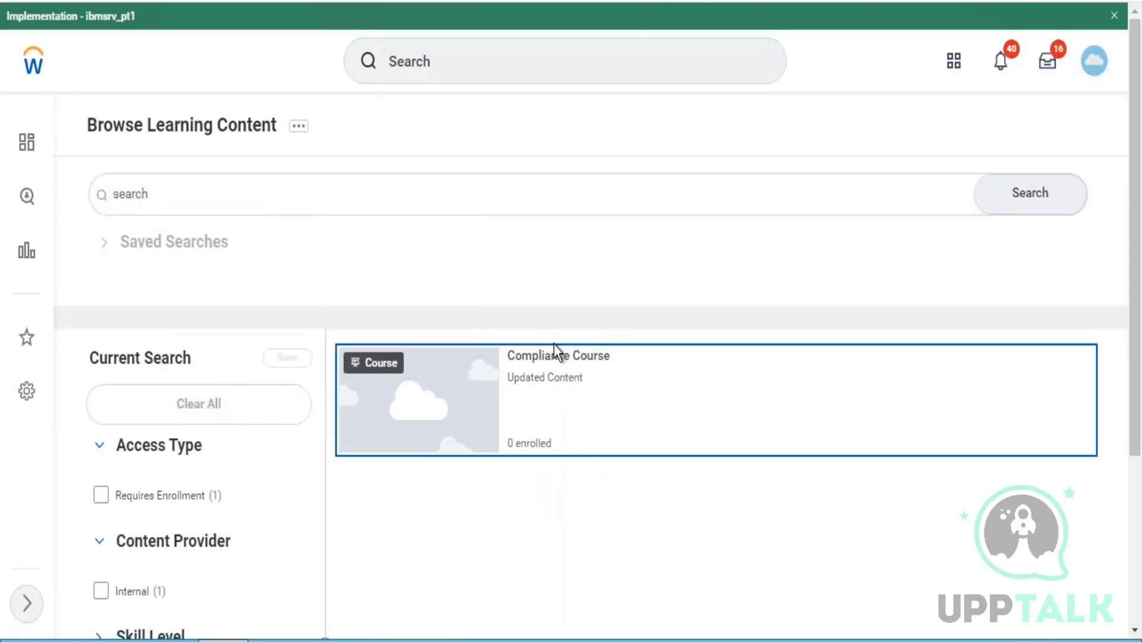
left_click(554, 345)
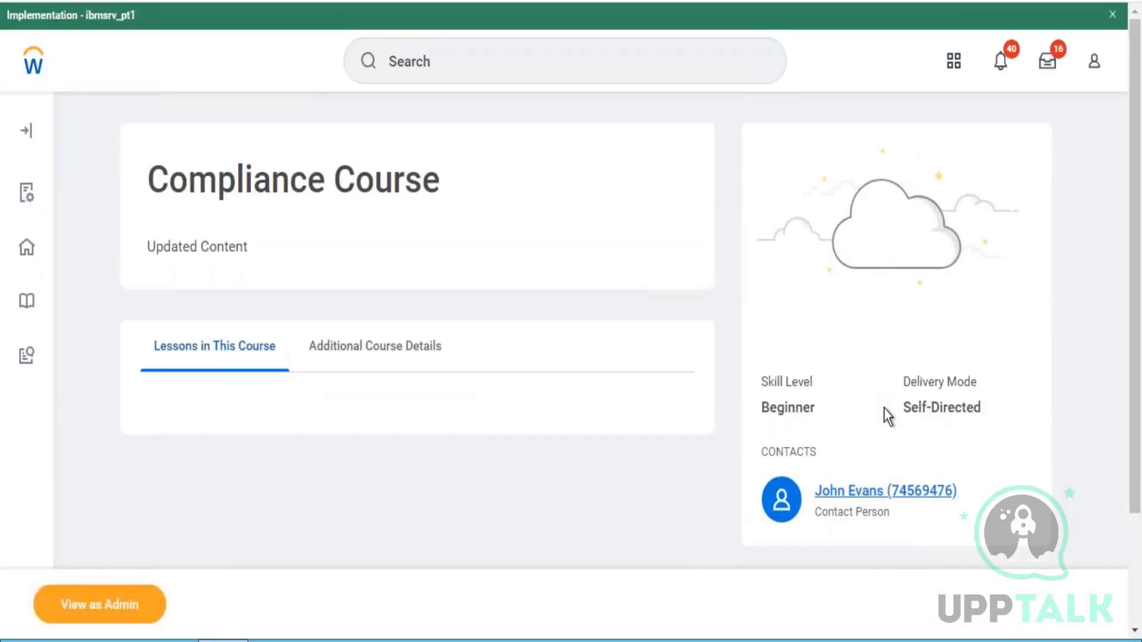
Examine the Compliance Course's learner page and its course details in the admin view.
left_click_drag(1137, 219, 1132, 383)
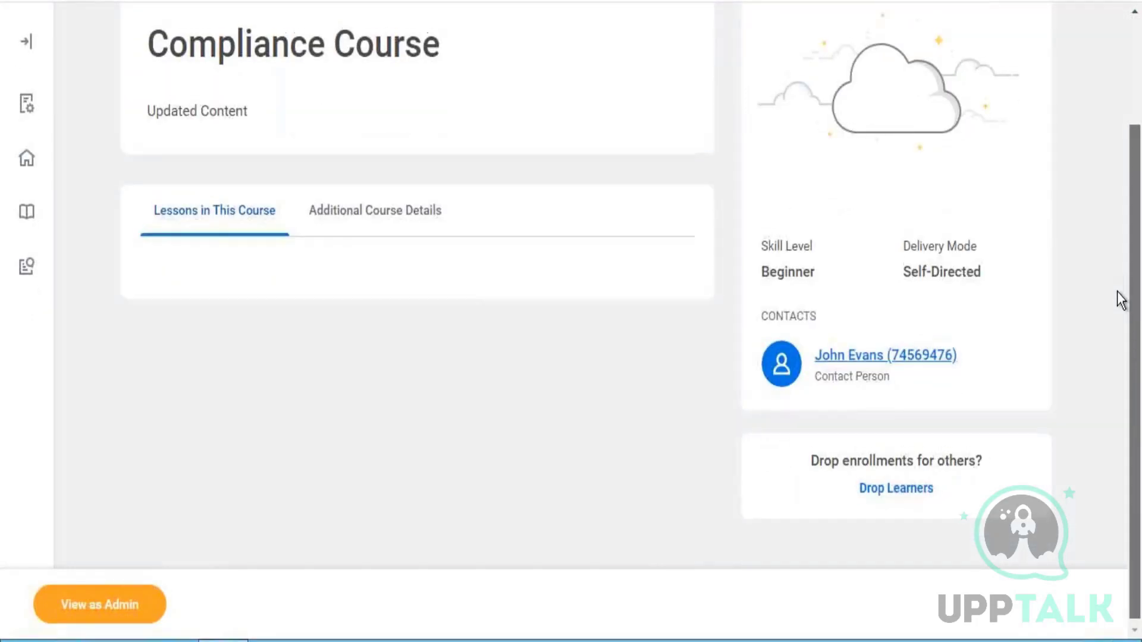
scroll(1121, 301, "up", 3)
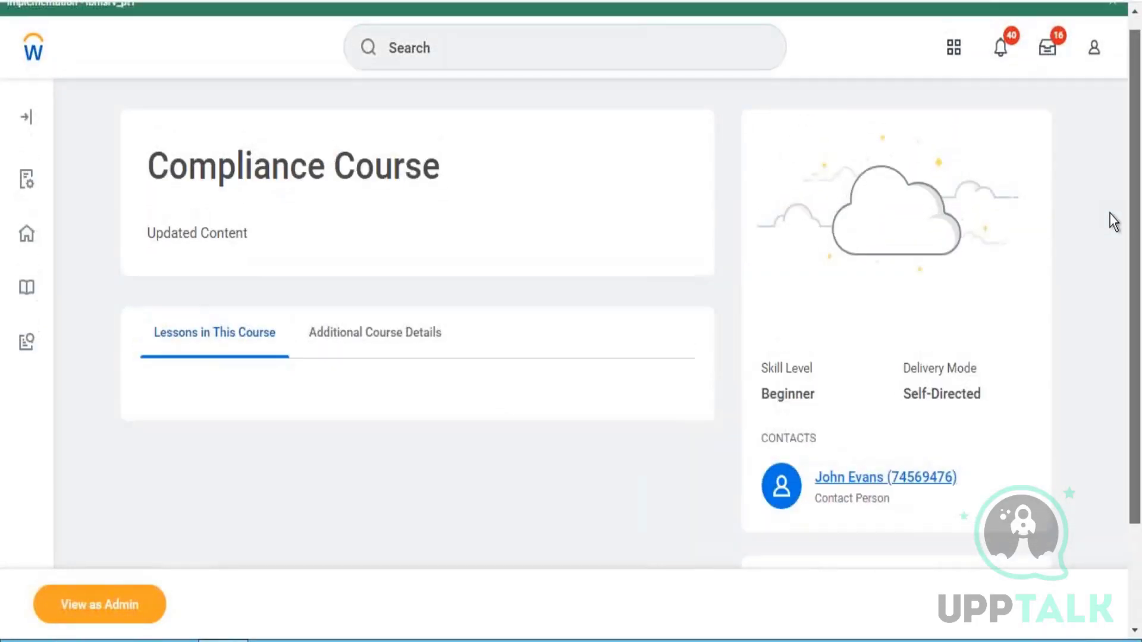
scroll(1106, 336, "down", 3)
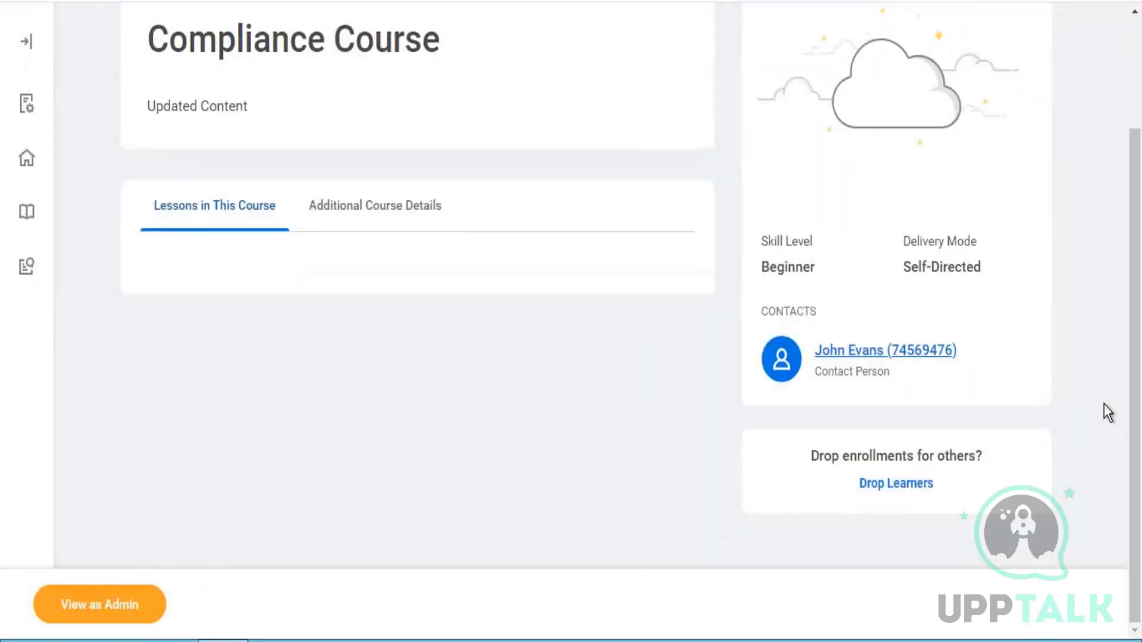
scroll(1128, 292, "up", 3)
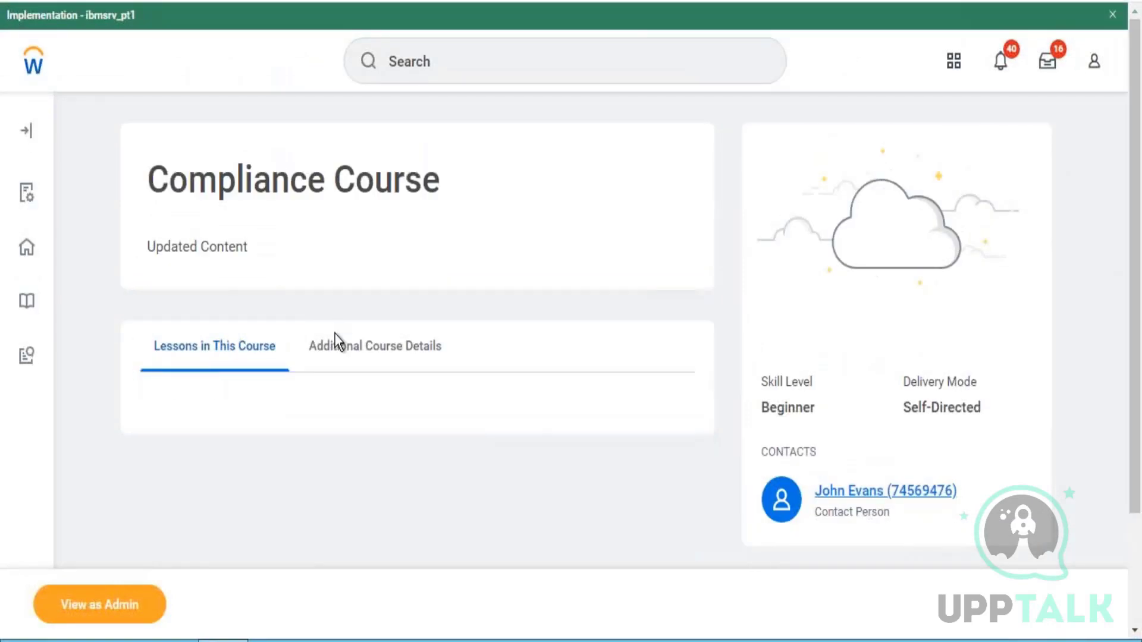
left_click(78, 618)
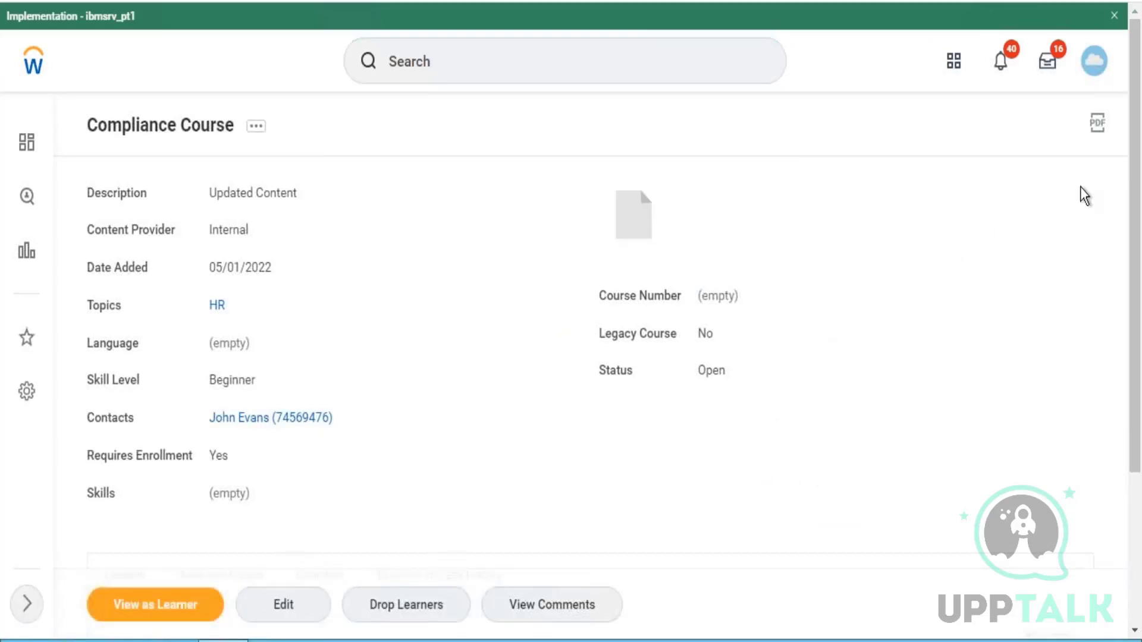
scroll(1137, 238, "down", 1)
scroll(1136, 237, "down", 3)
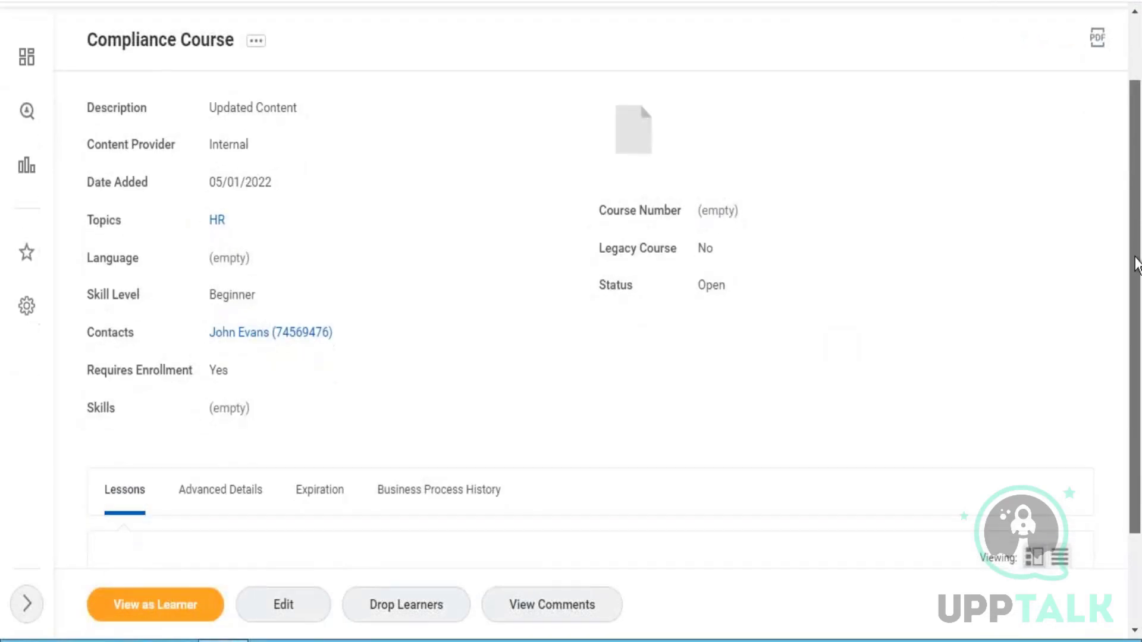
scroll(1124, 255, "up", 1)
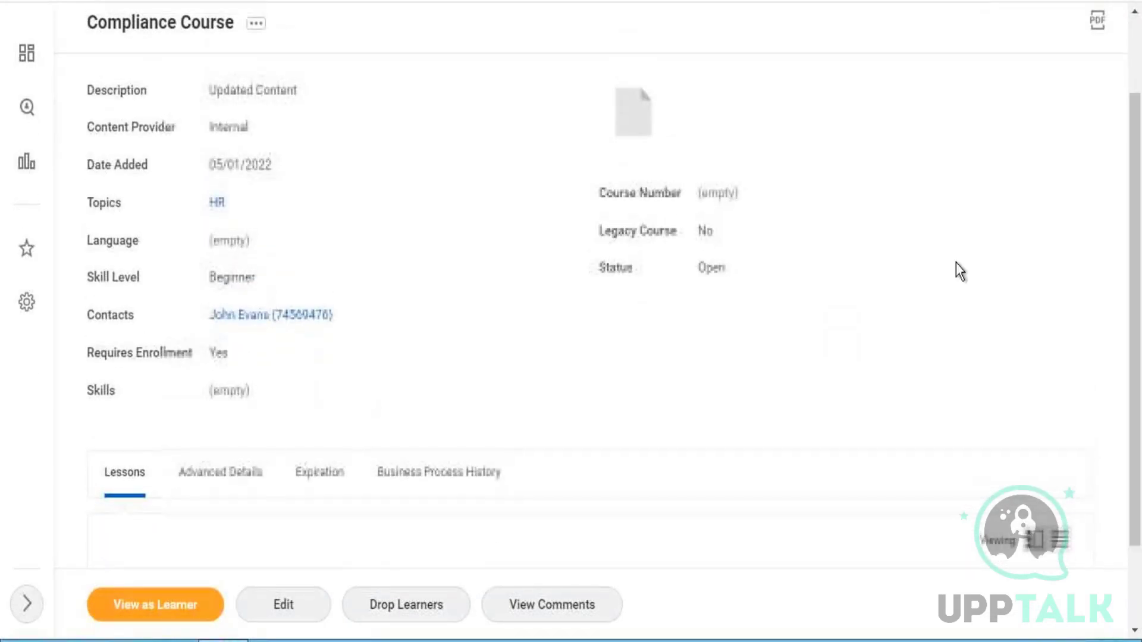
Edit the Compliance Course with the Update Current Version option, check its course fields and submit it.
left_click(303, 613)
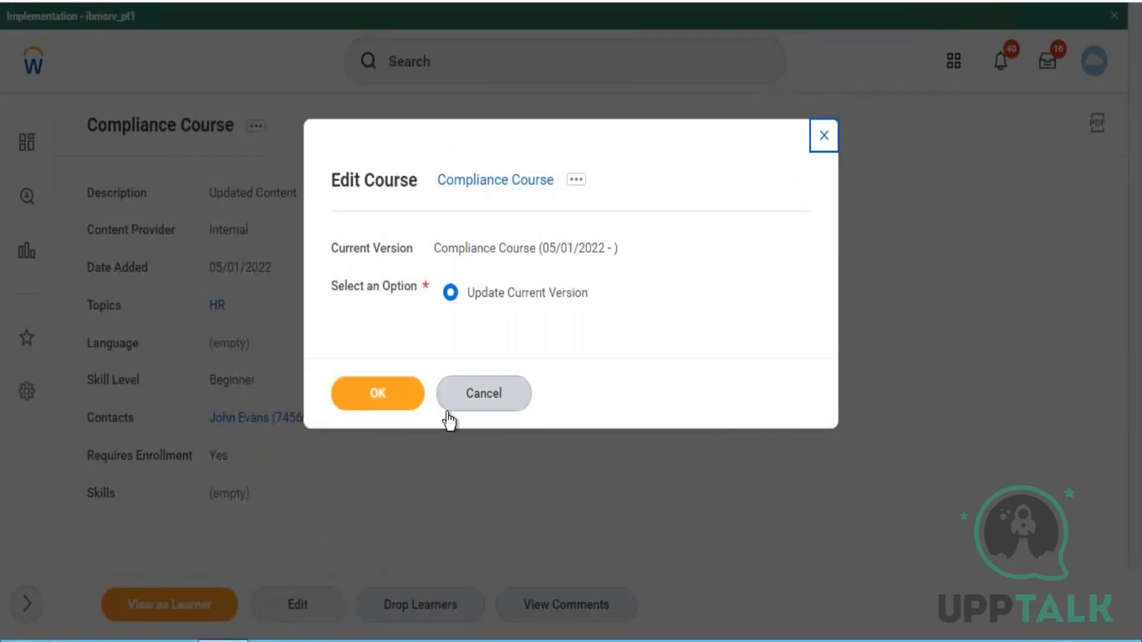
left_click(400, 397)
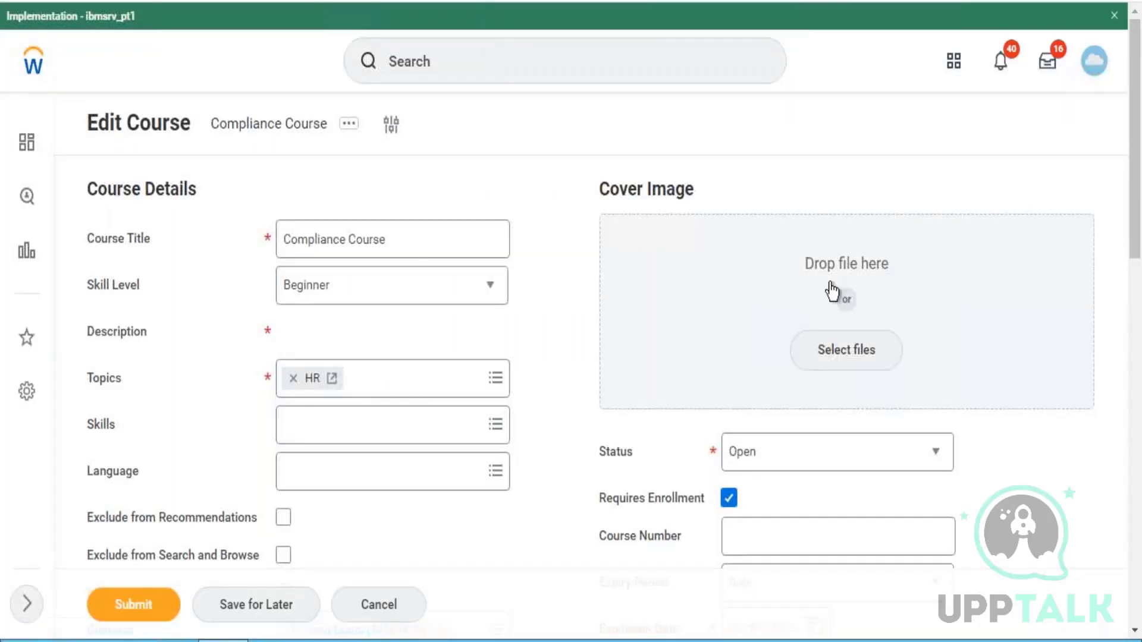
left_click_drag(1137, 157, 1138, 219)
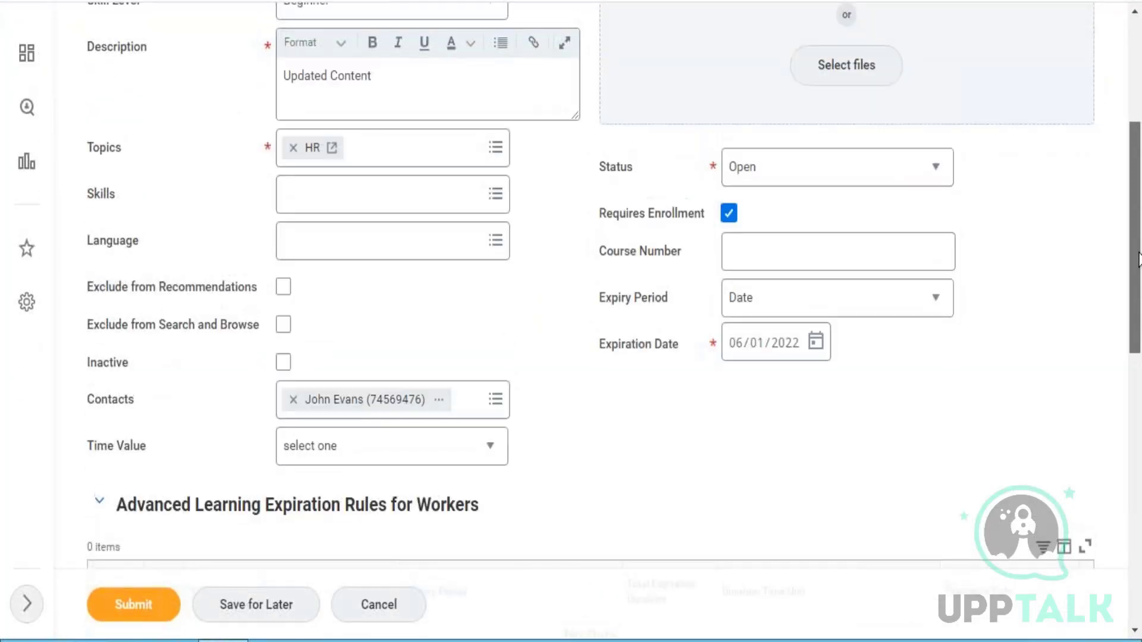
left_click(129, 607)
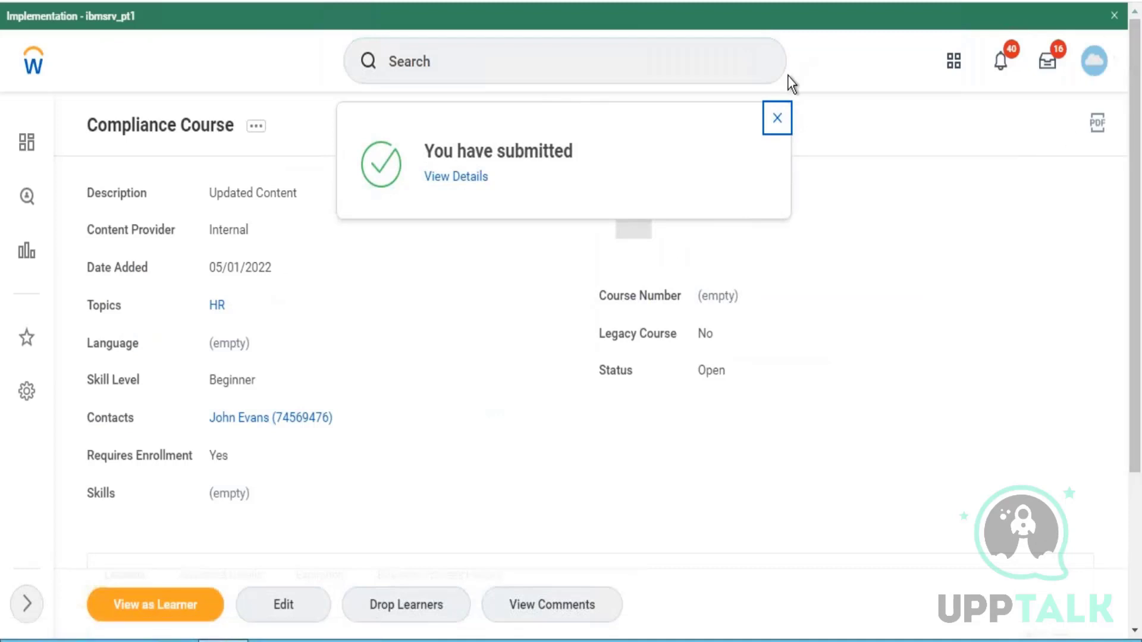
Search for "create business process" and open the Create Business Process Definition (Default Definition) task.
left_click(655, 76)
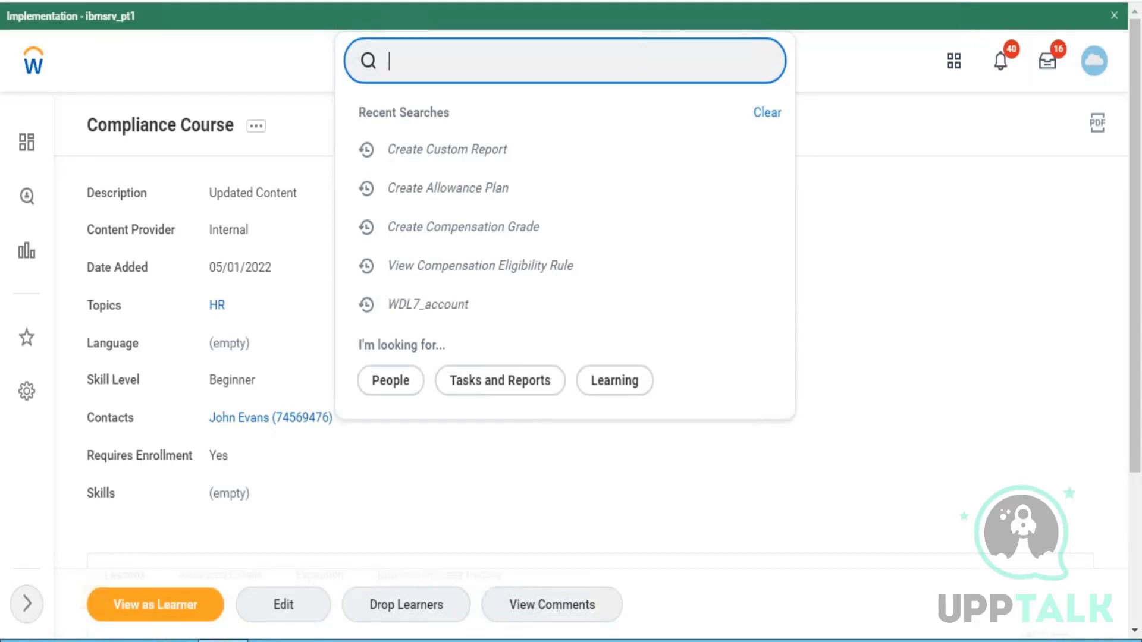
type("create business ppr")
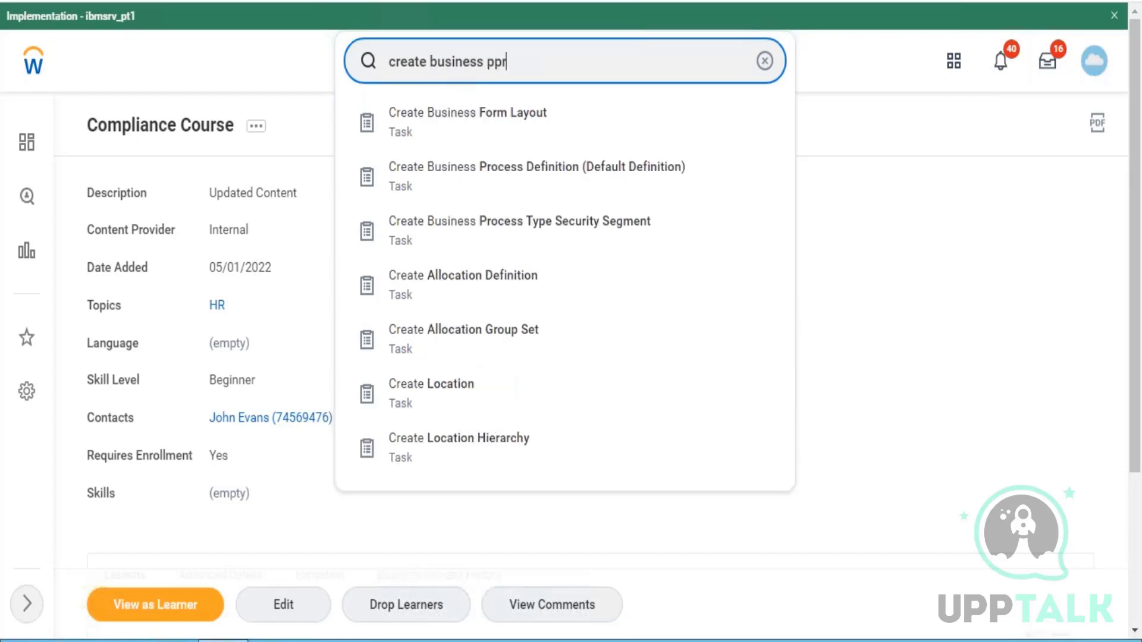
type("ocess")
key("BackSpace")
key("BackSpace")
key("BackSpace")
key("BackSpace")
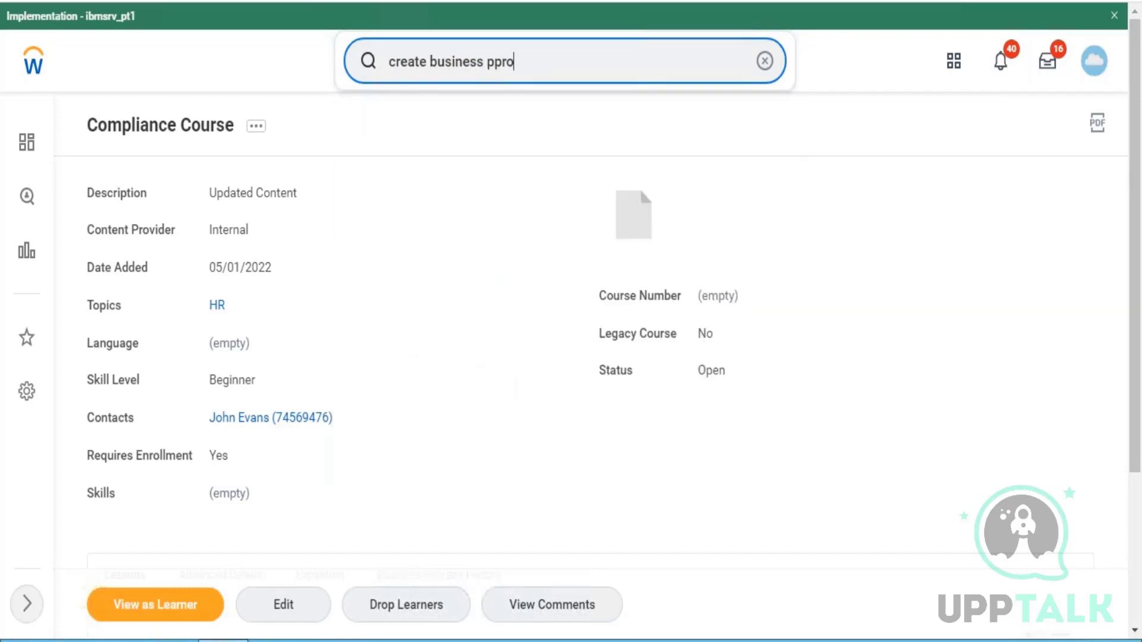
key("BackSpace")
key("BackSpace")
key("BackSpace")
type("rocess")
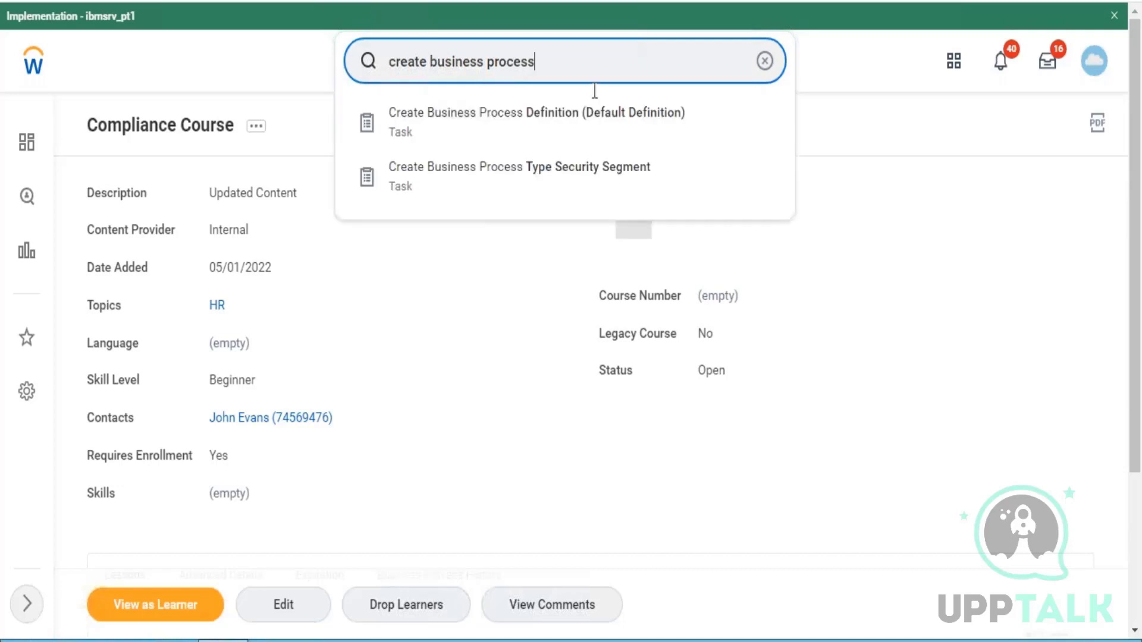
left_click(520, 134)
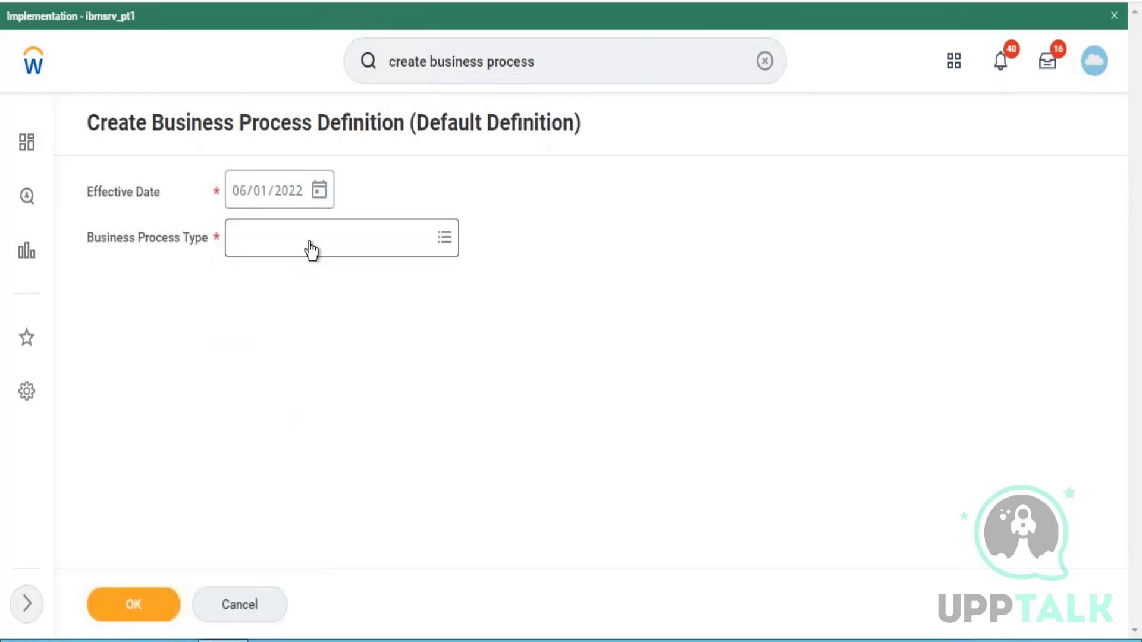
Set the business process type to Enroll in Content and continue to its definition.
left_click(308, 247)
type("enro")
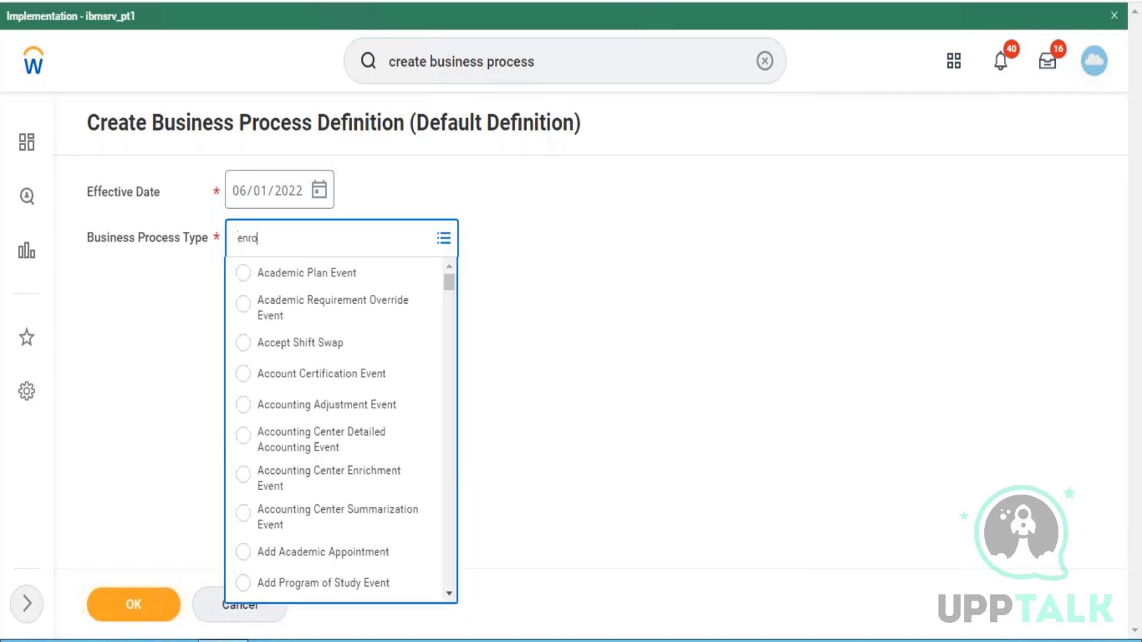
type("ll in")
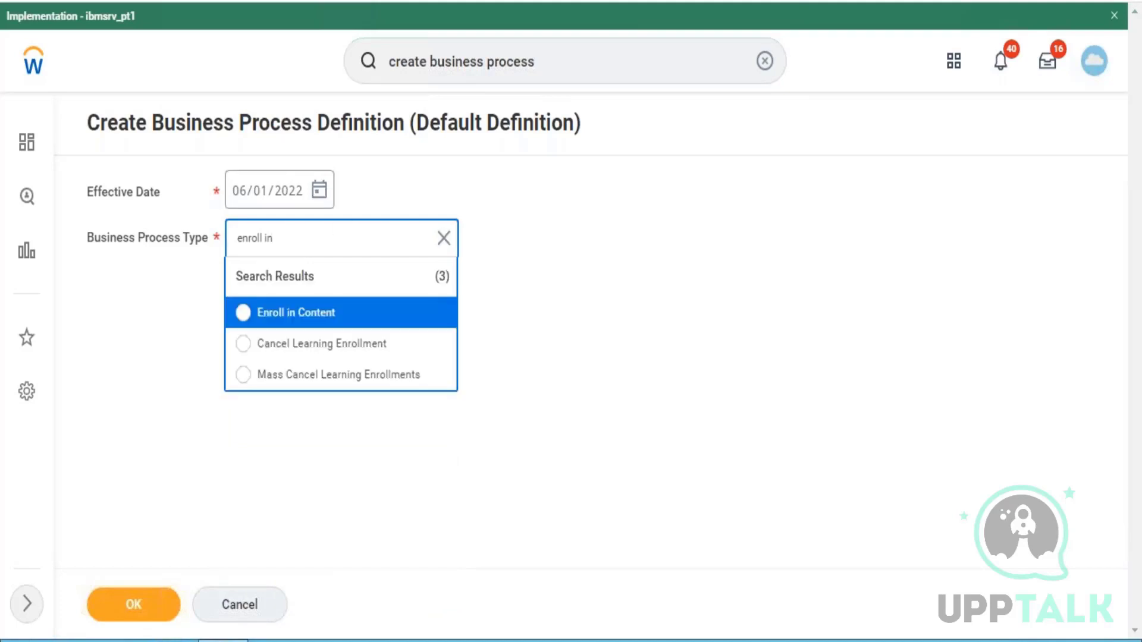
left_click(331, 314)
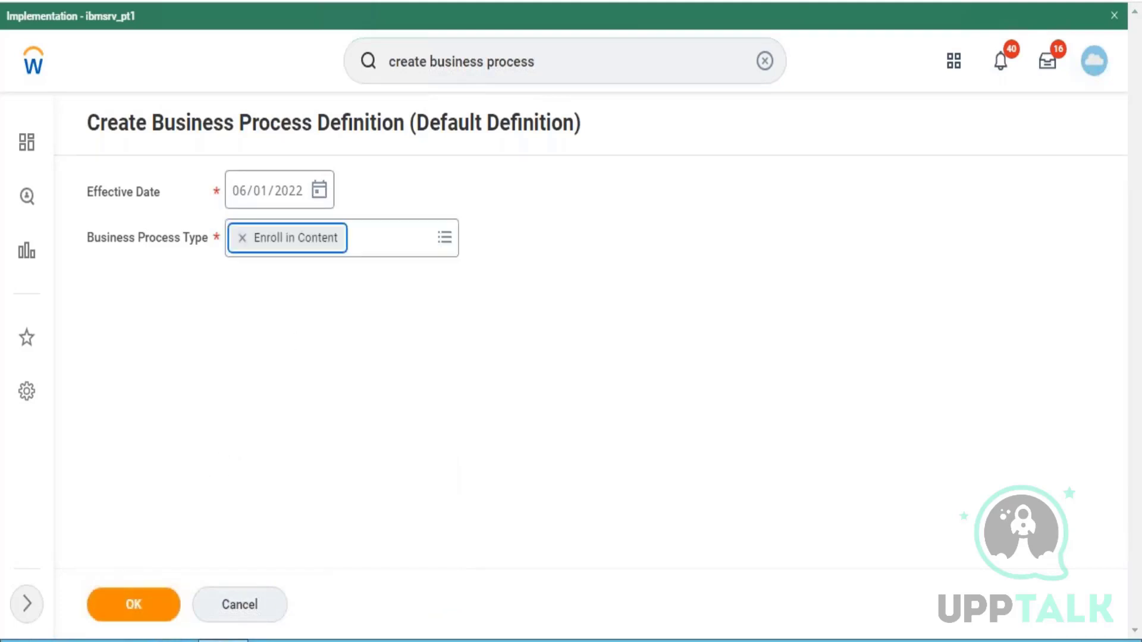
left_click(130, 603)
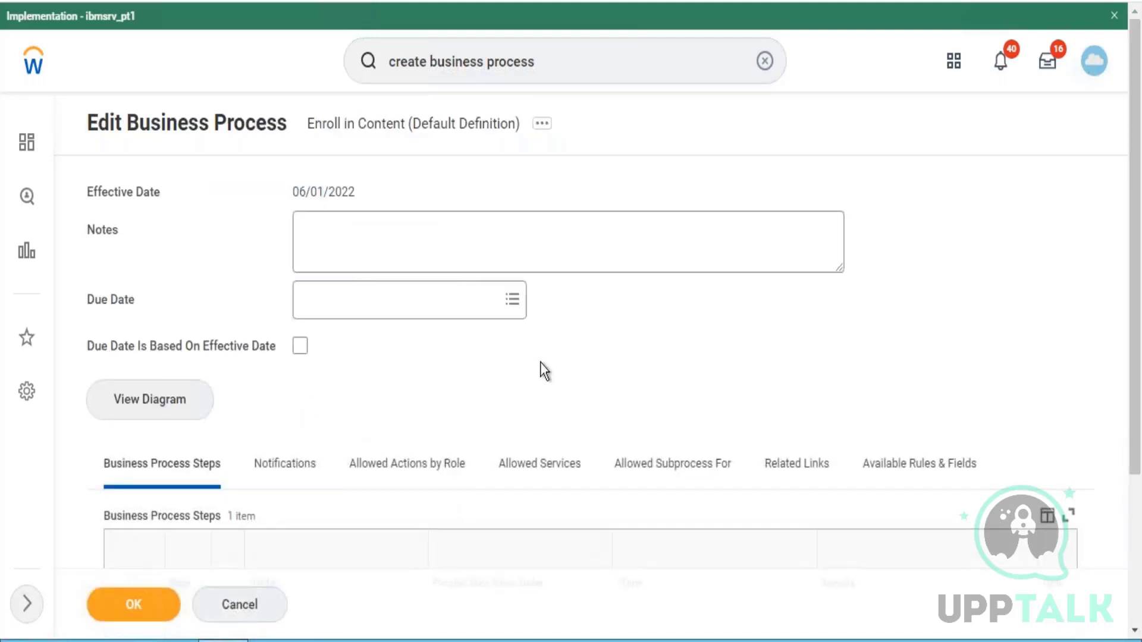
Check the Enroll in Content business process steps, save the default definition and finish the task.
left_click_drag(1132, 312, 1132, 458)
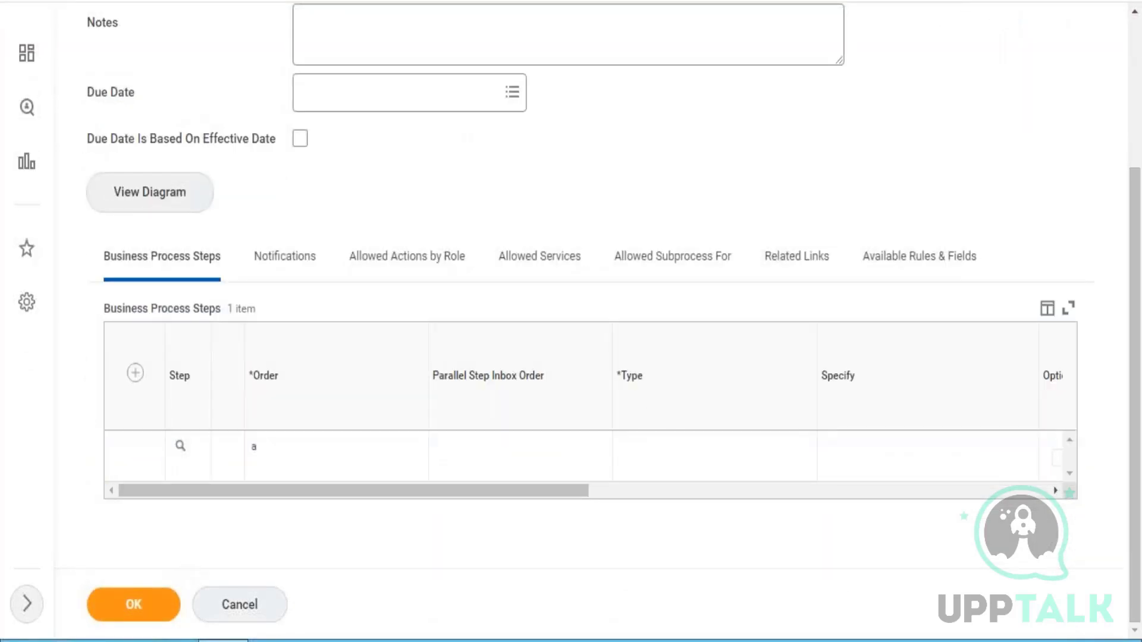
left_click(133, 604)
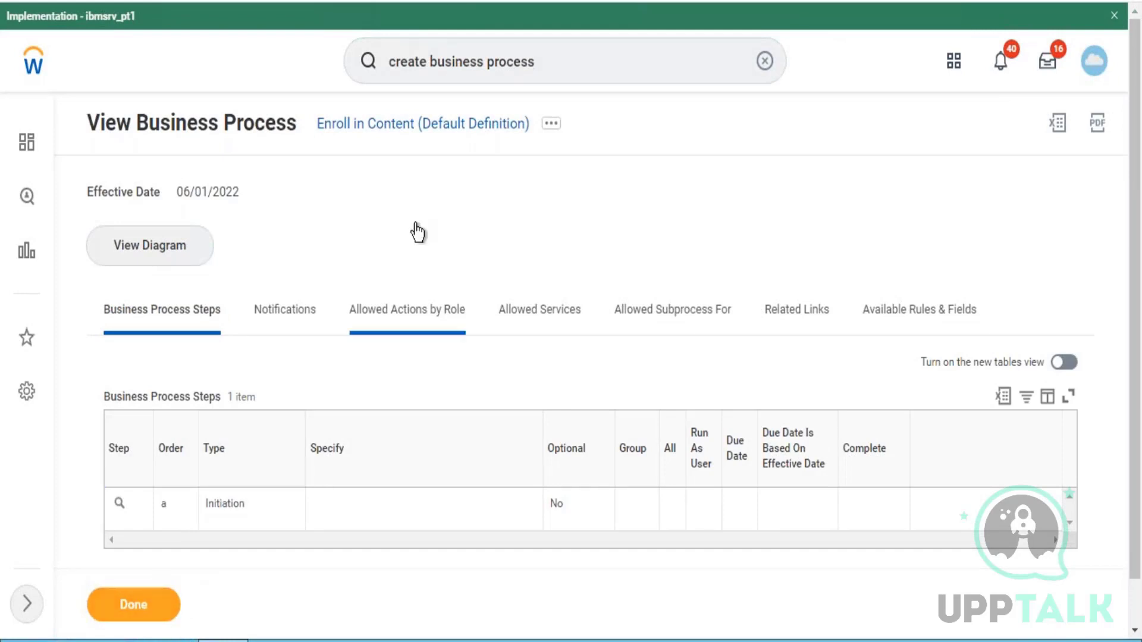
left_click(133, 605)
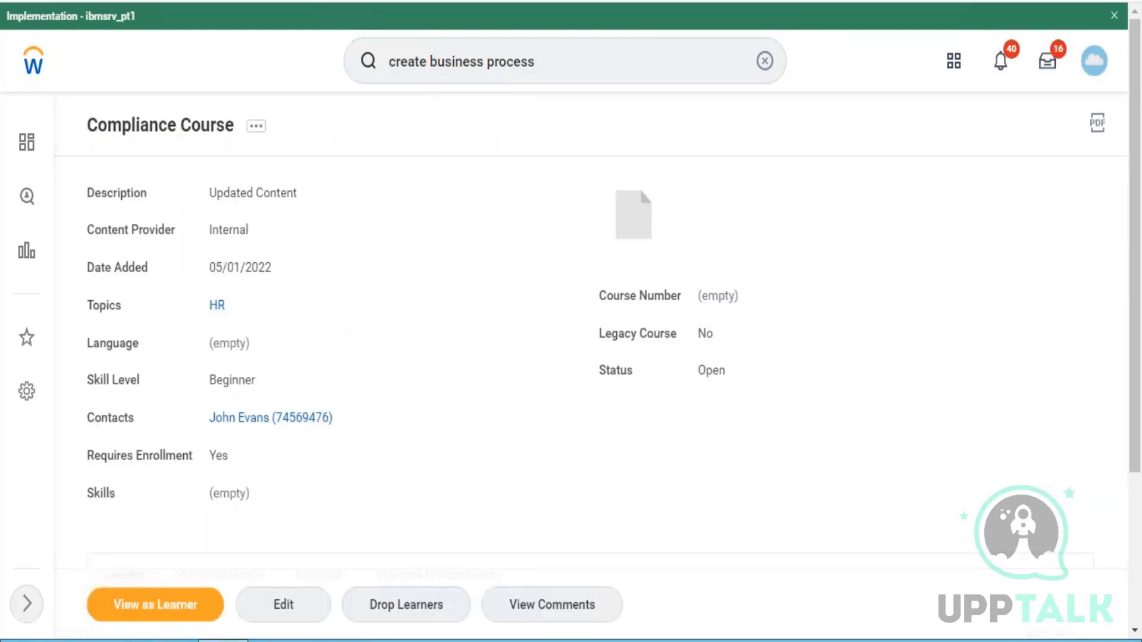
Clear the previous search and view the Compliance Course page as a learner.
left_click(558, 62)
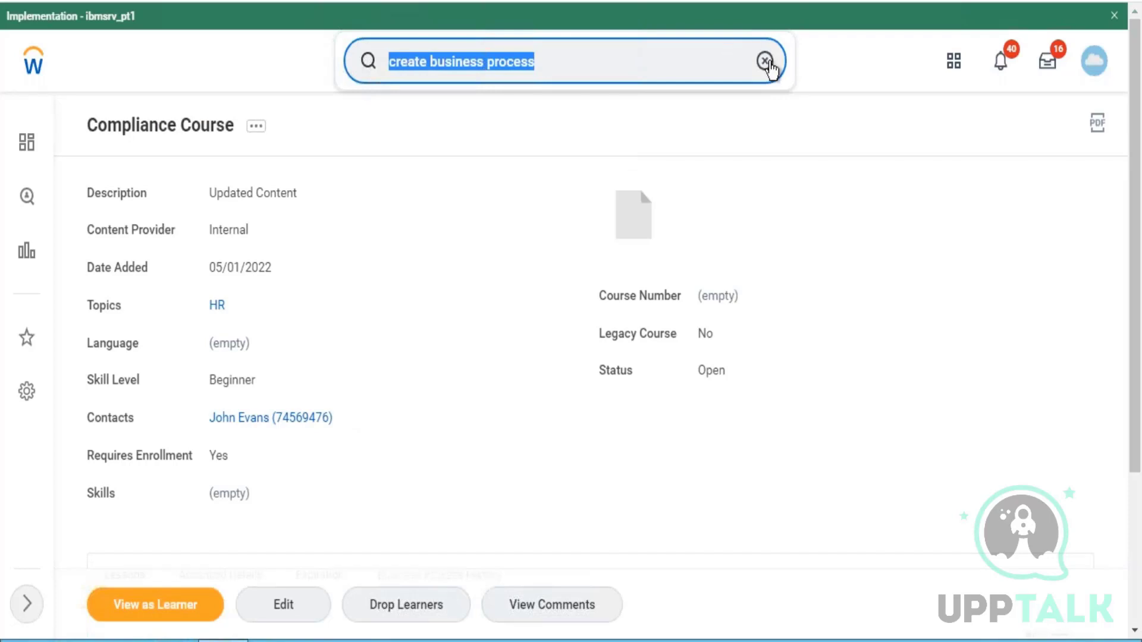
left_click(765, 61)
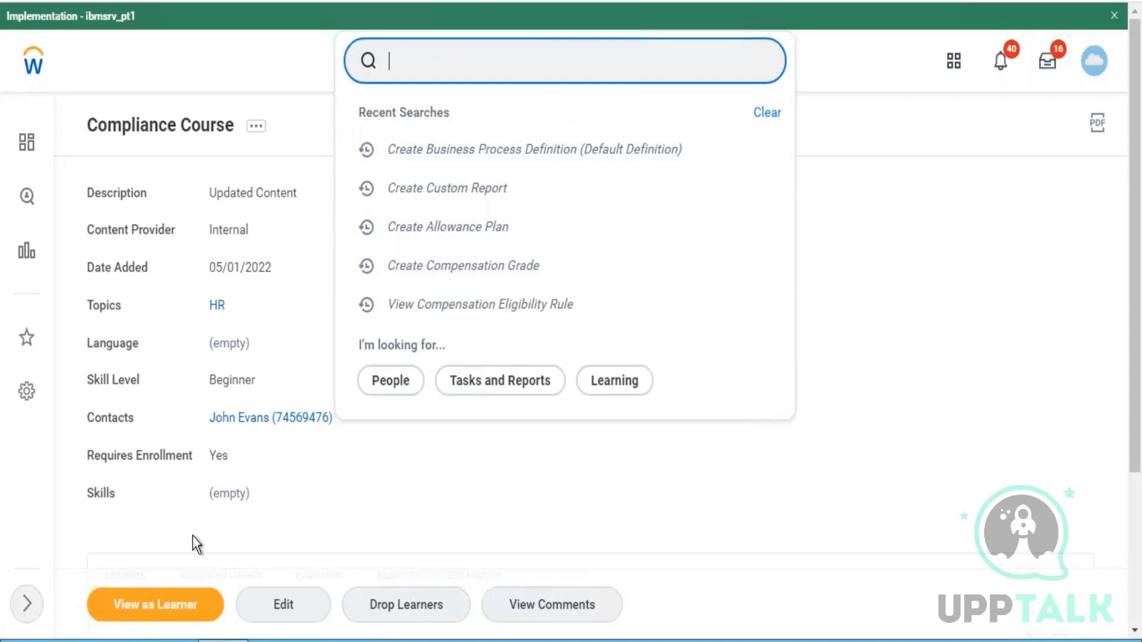
left_click(164, 613)
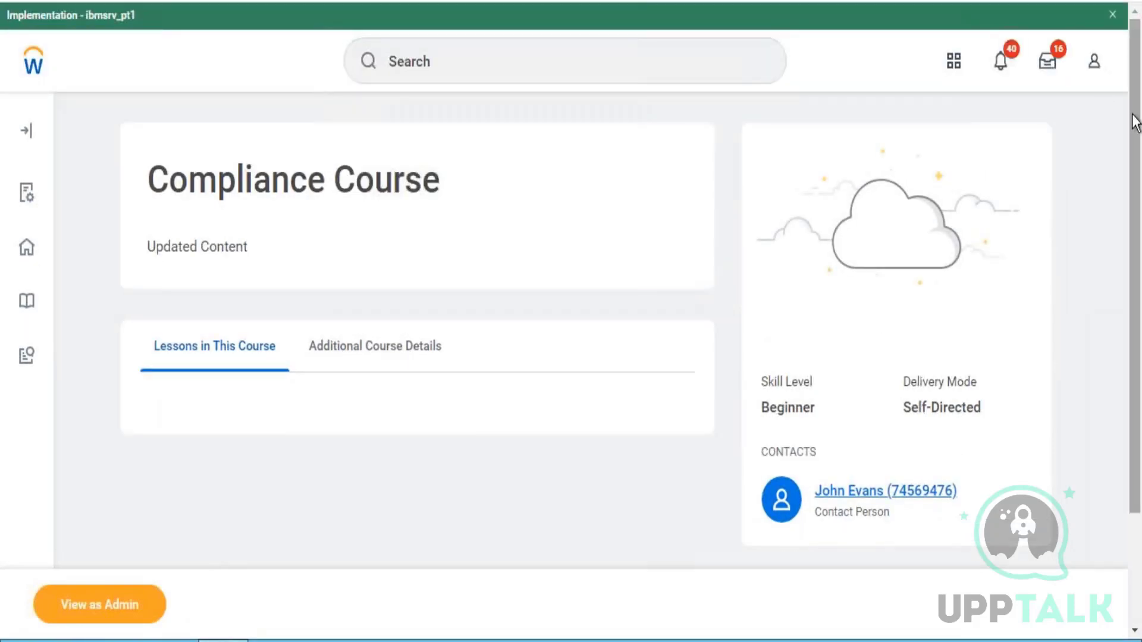
left_click_drag(1133, 158, 1129, 45)
Search for "create course", open the Create Course task and continue with the Create Digital Course type.
left_click(633, 72)
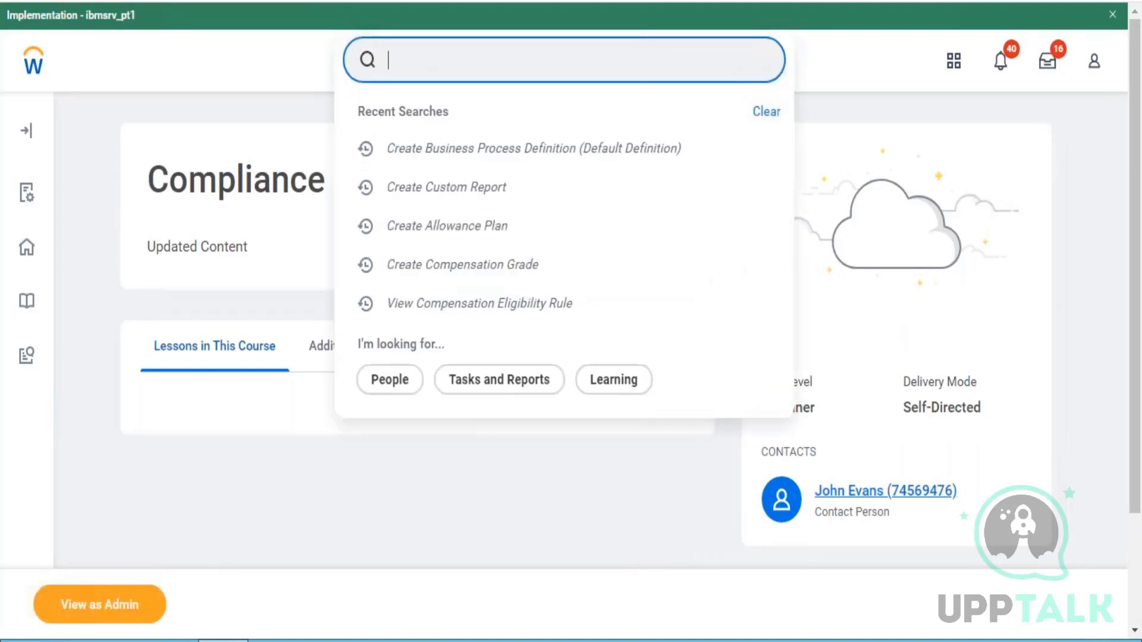
type("create course")
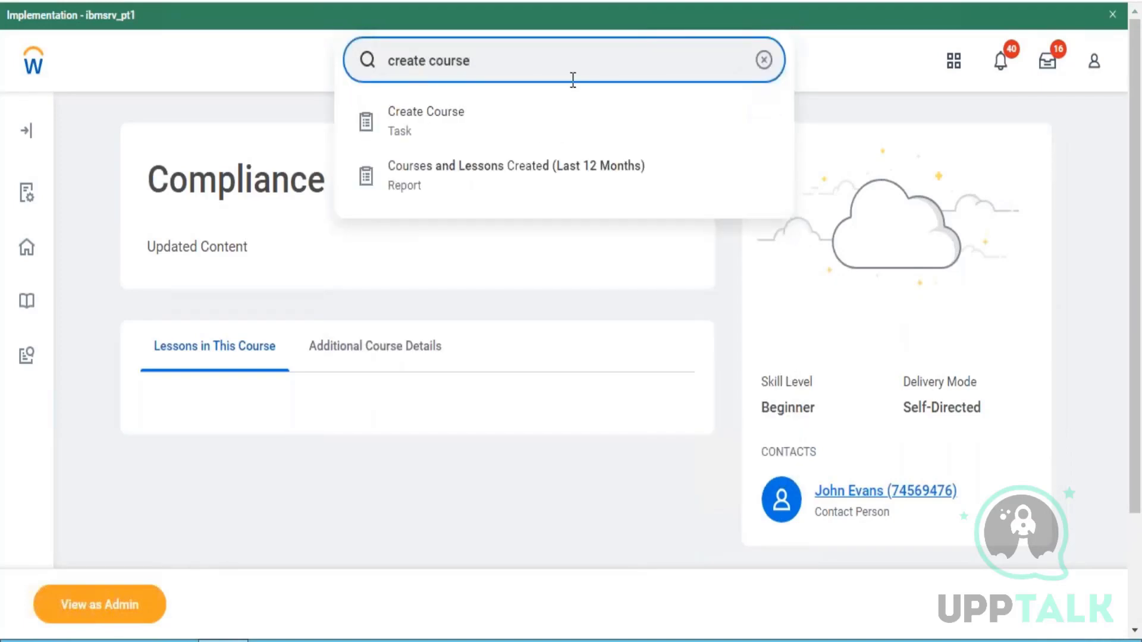
left_click(500, 120)
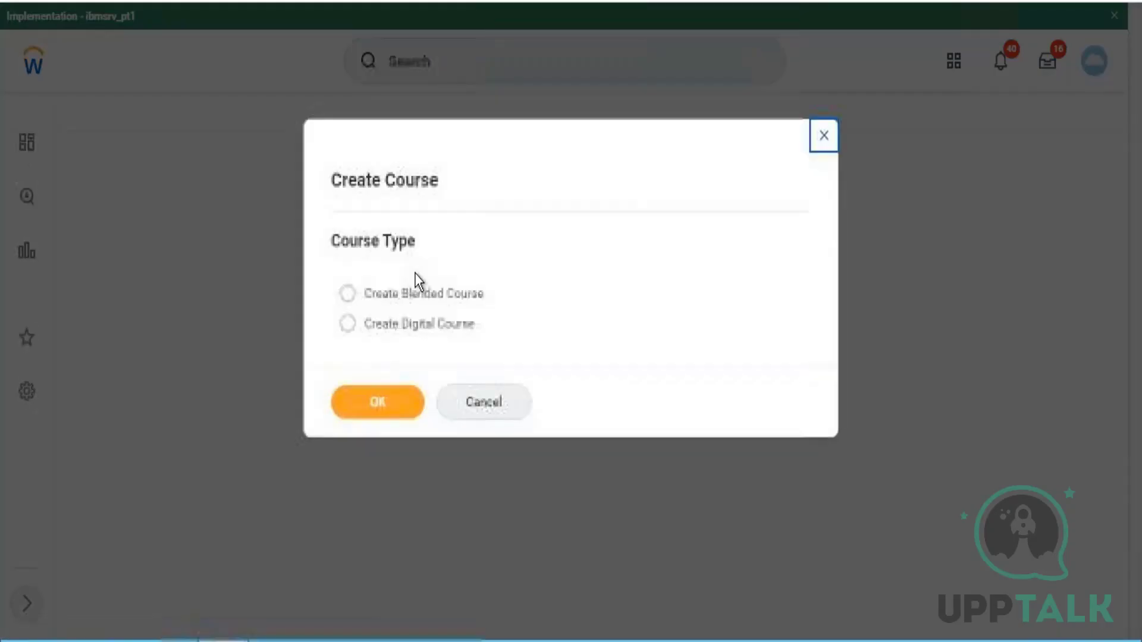
left_click(397, 326)
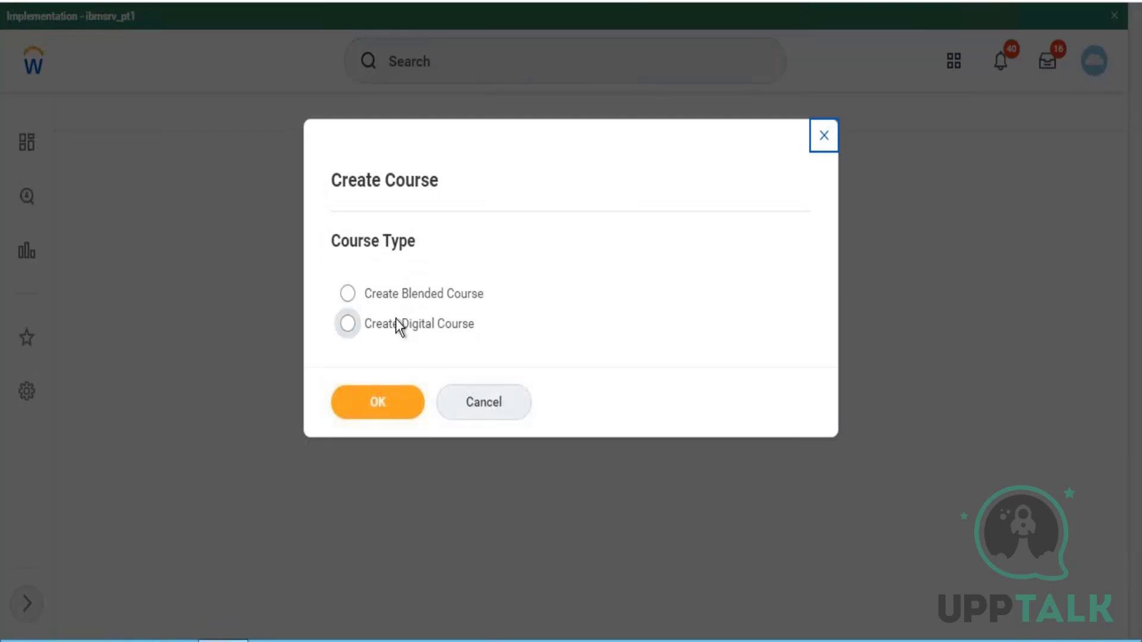
left_click(376, 409)
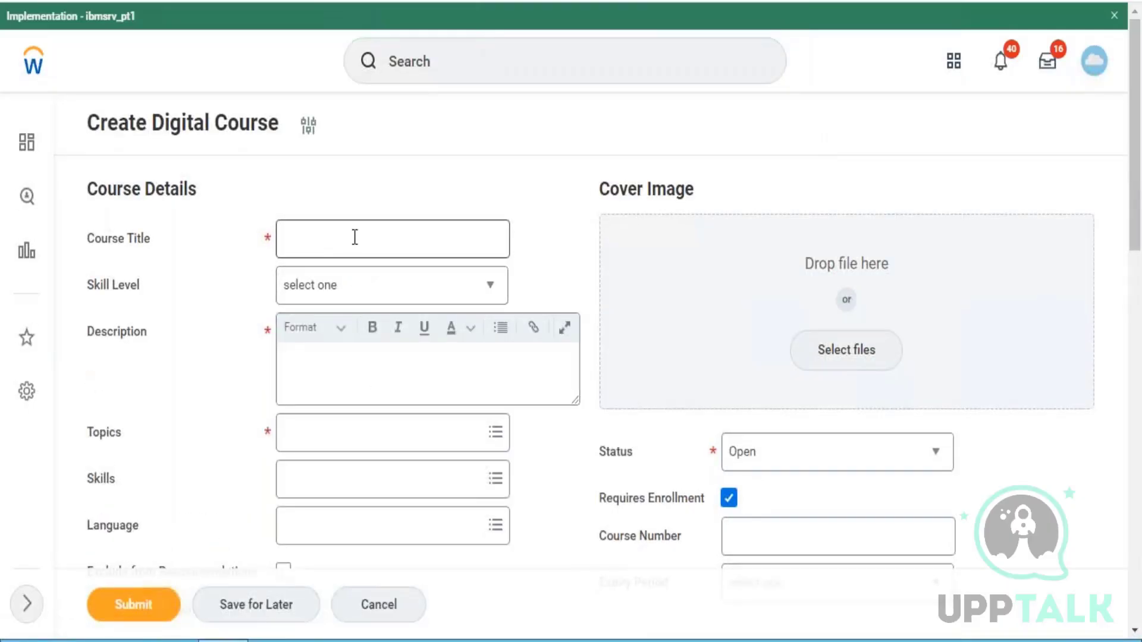
Title the course "Code Of Conduct - FY 2022" and enter the description "Compliance Course for the year 2022".
left_click(354, 237)
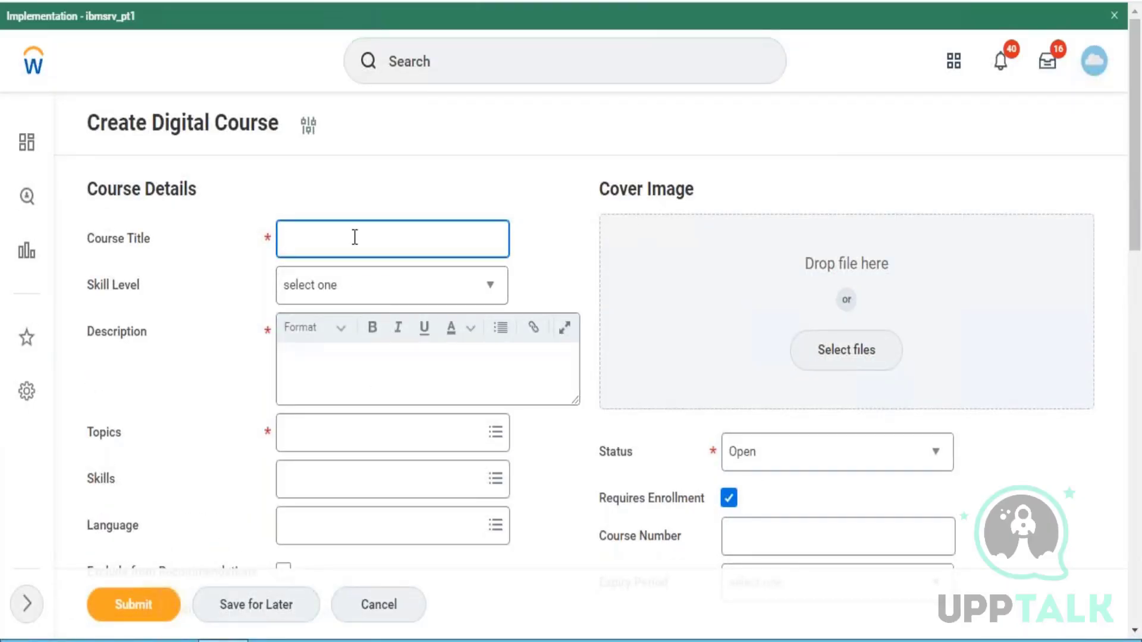
type("Code Of Conduct - FY 20")
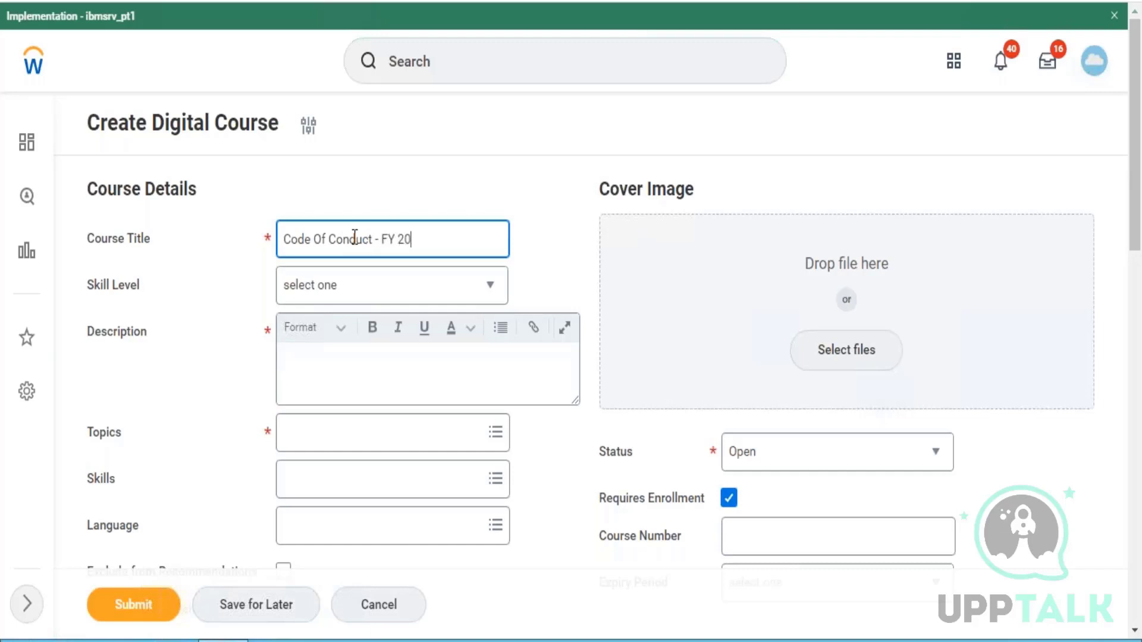
type("22")
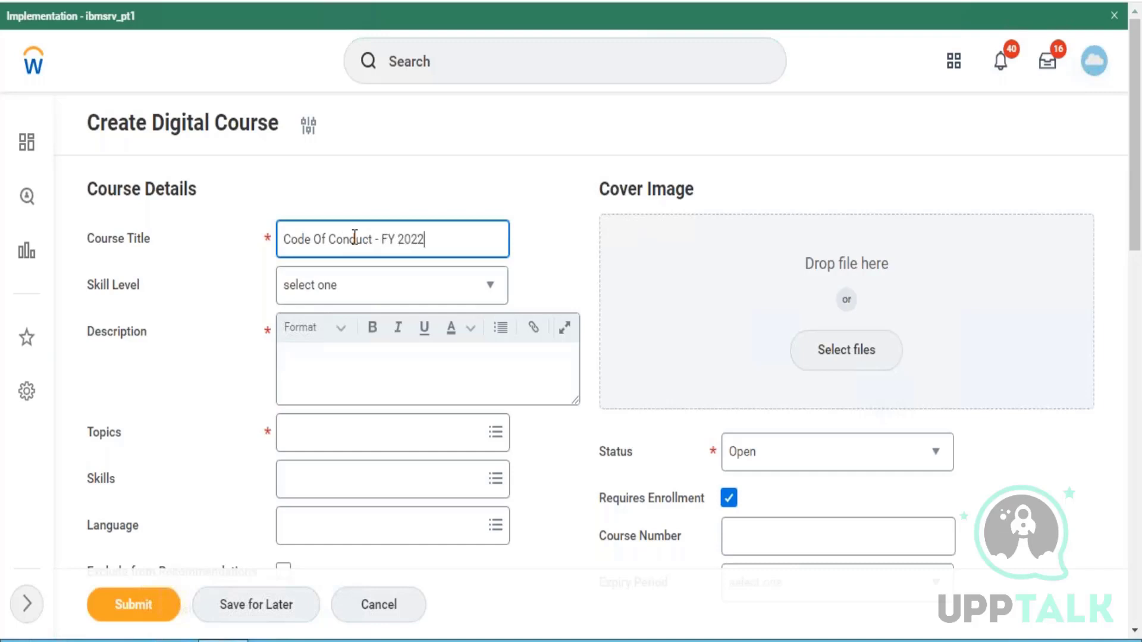
left_click(350, 377)
type("Compliance ")
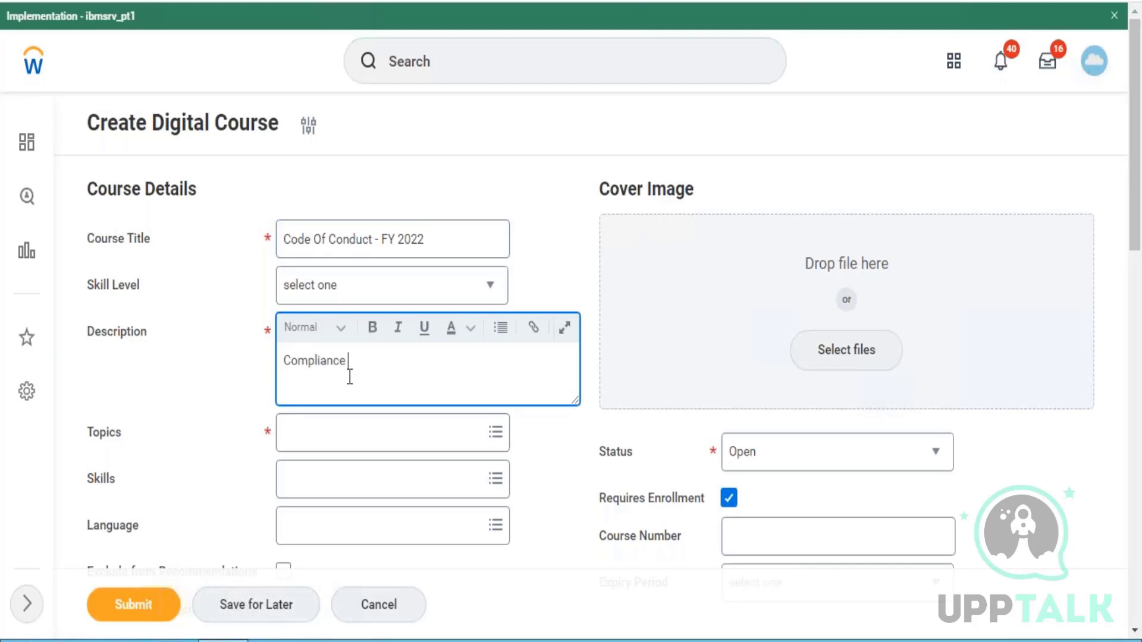
type("Course for the year")
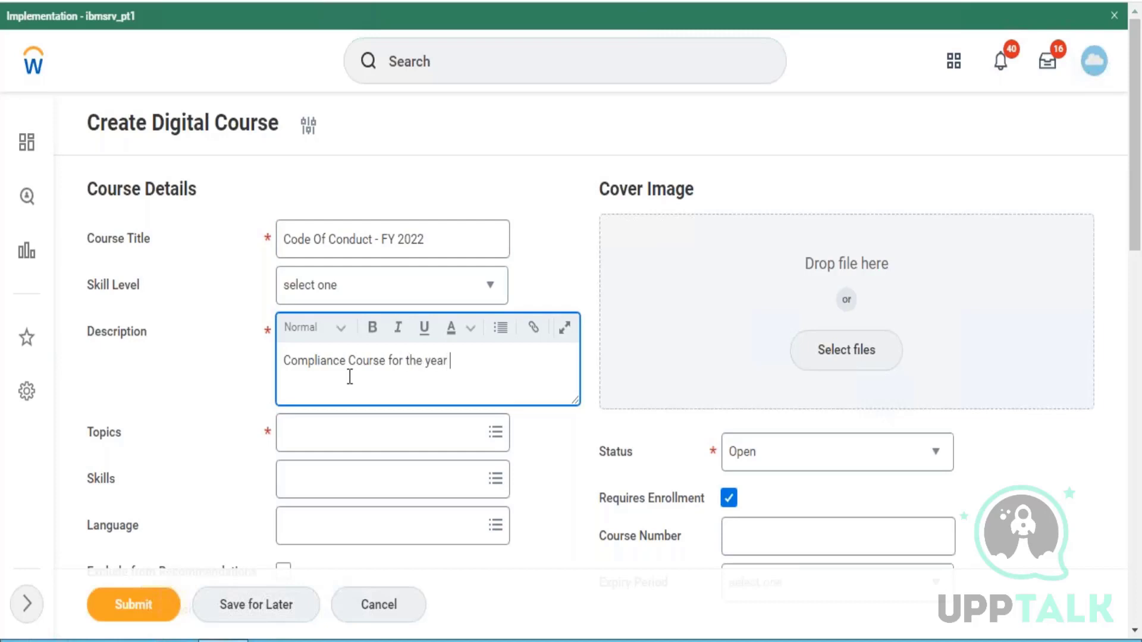
type(" 2022")
Assign the HR topic to the digital course and keep its status set to Open.
left_click(350, 443)
type("hr")
key("Return")
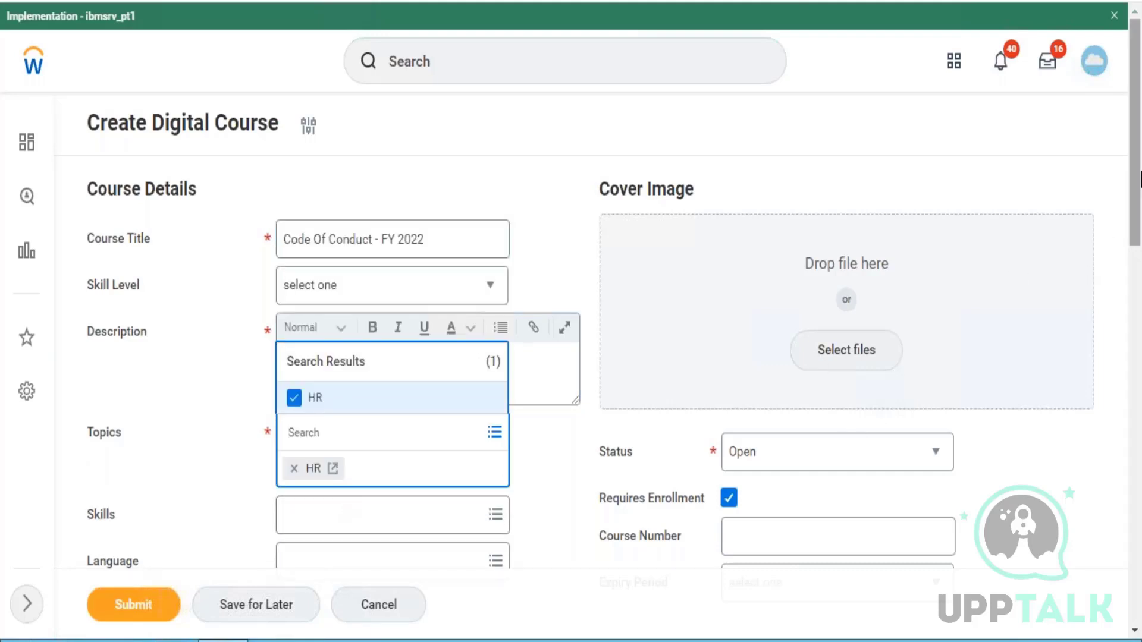
scroll(1136, 253, "down", 3)
left_click_drag(1136, 254, 1136, 276)
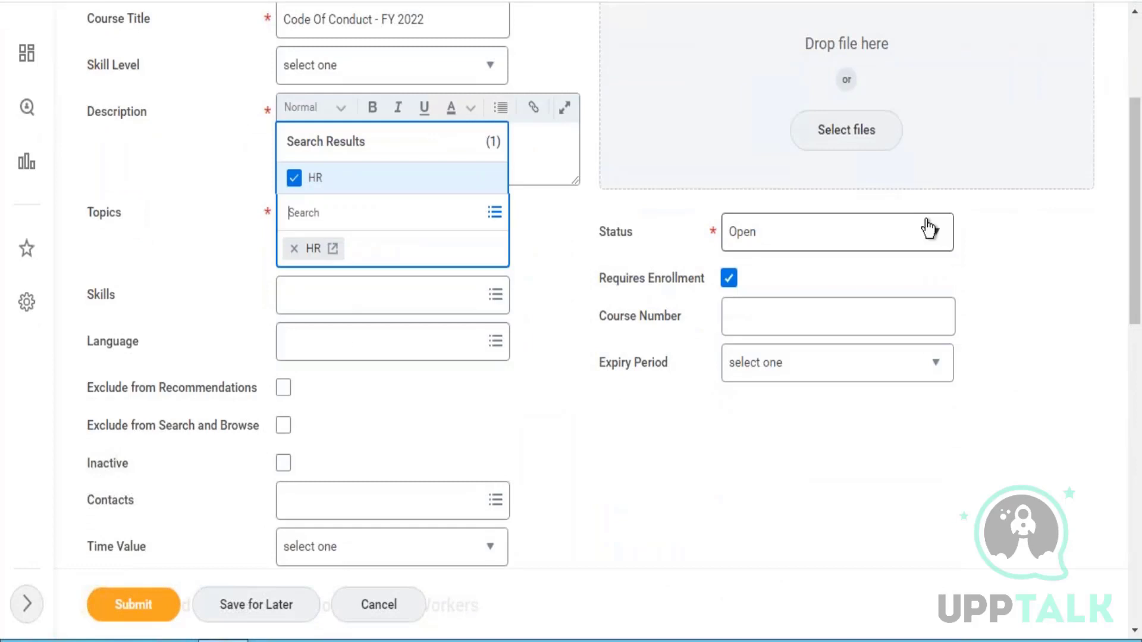
left_click(929, 228)
left_click(929, 228)
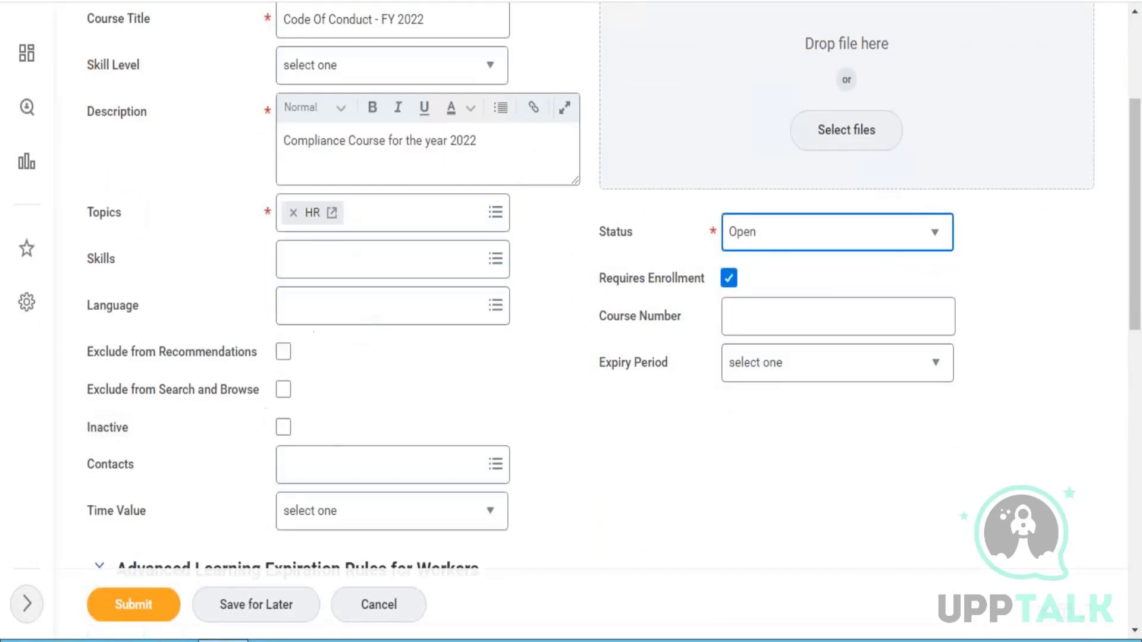
Set the course's time value to Minutes and its total course duration to 60.
left_click(335, 483)
left_click(328, 519)
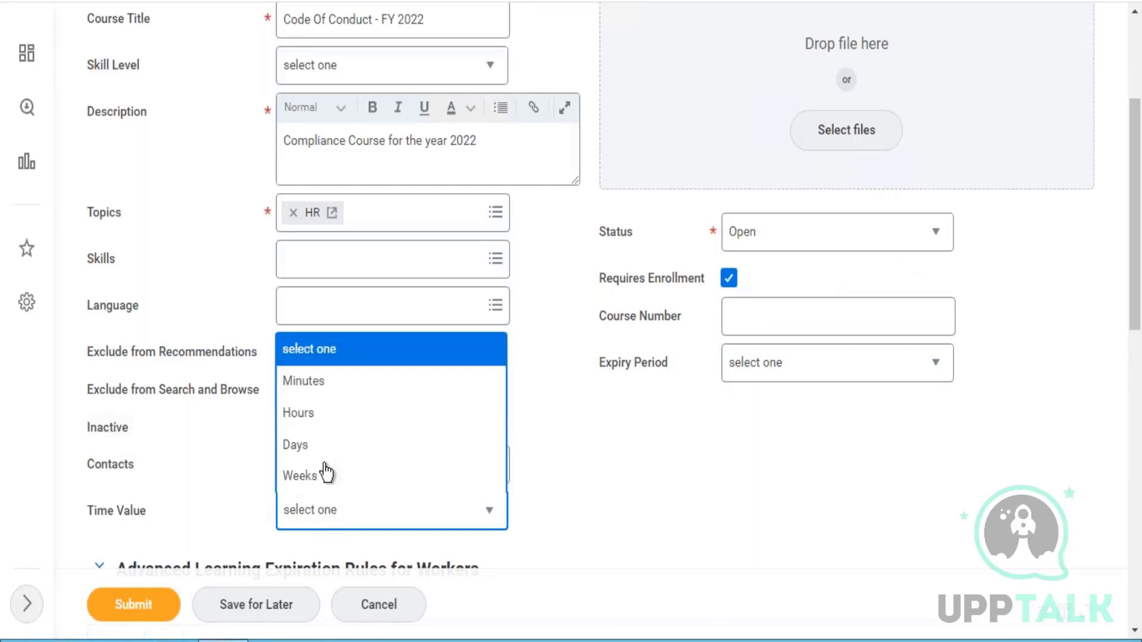
left_click(315, 390)
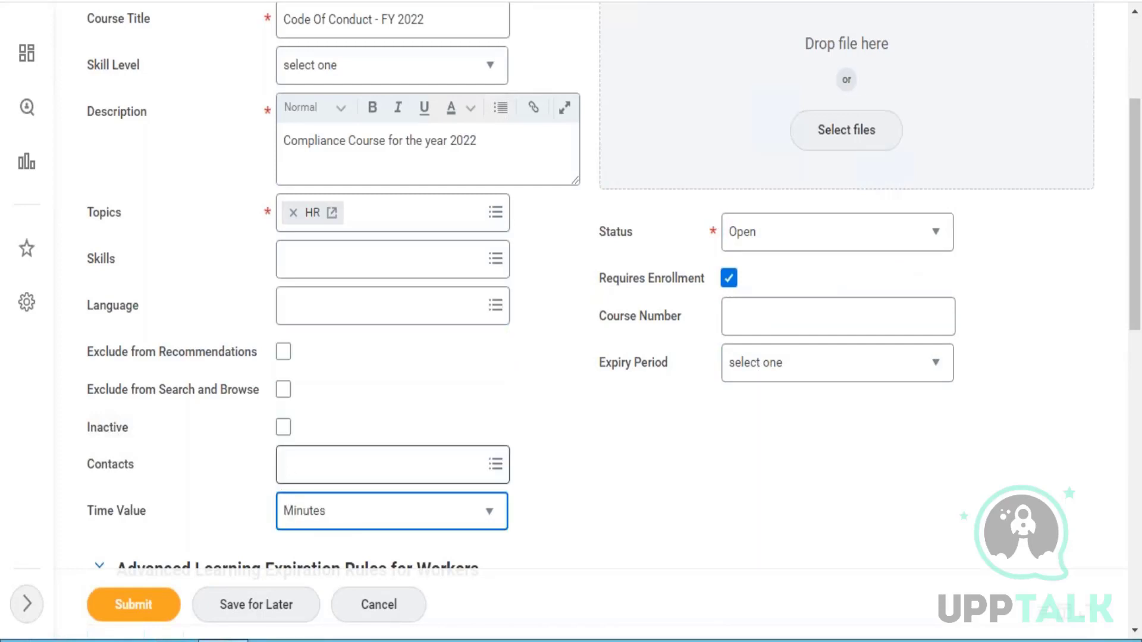
scroll(1139, 206, "down", 4)
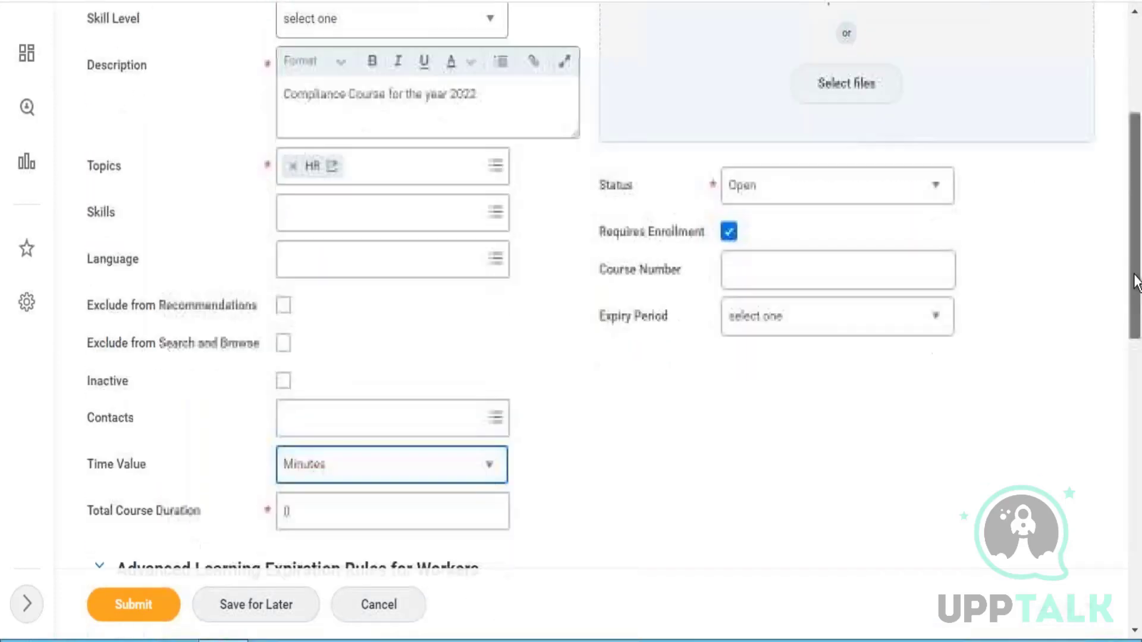
left_click(416, 332)
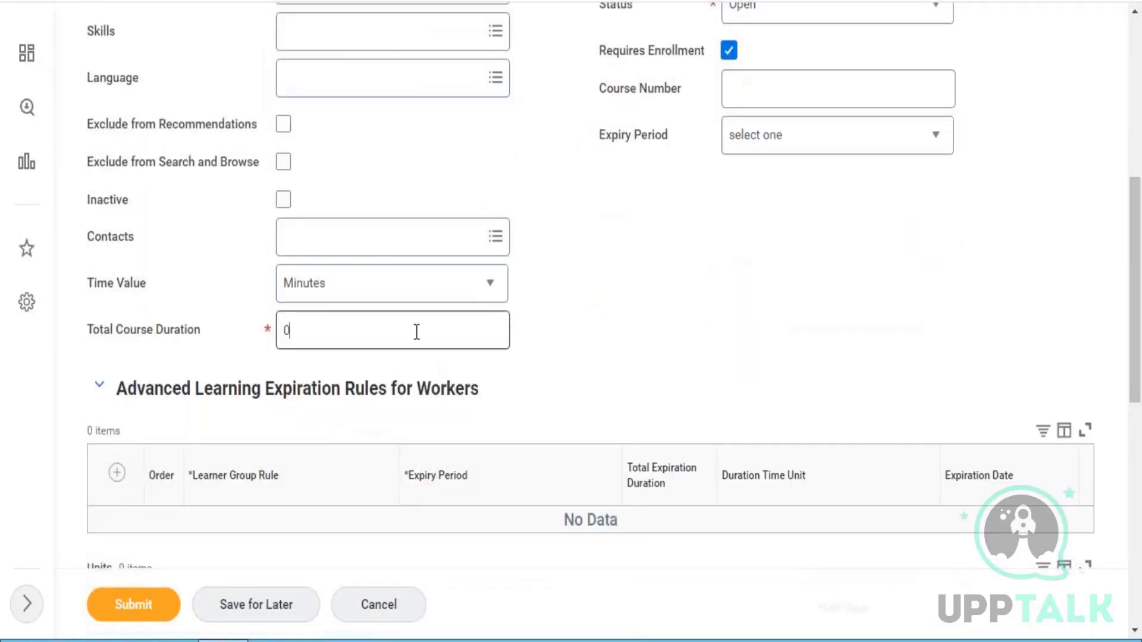
type("60")
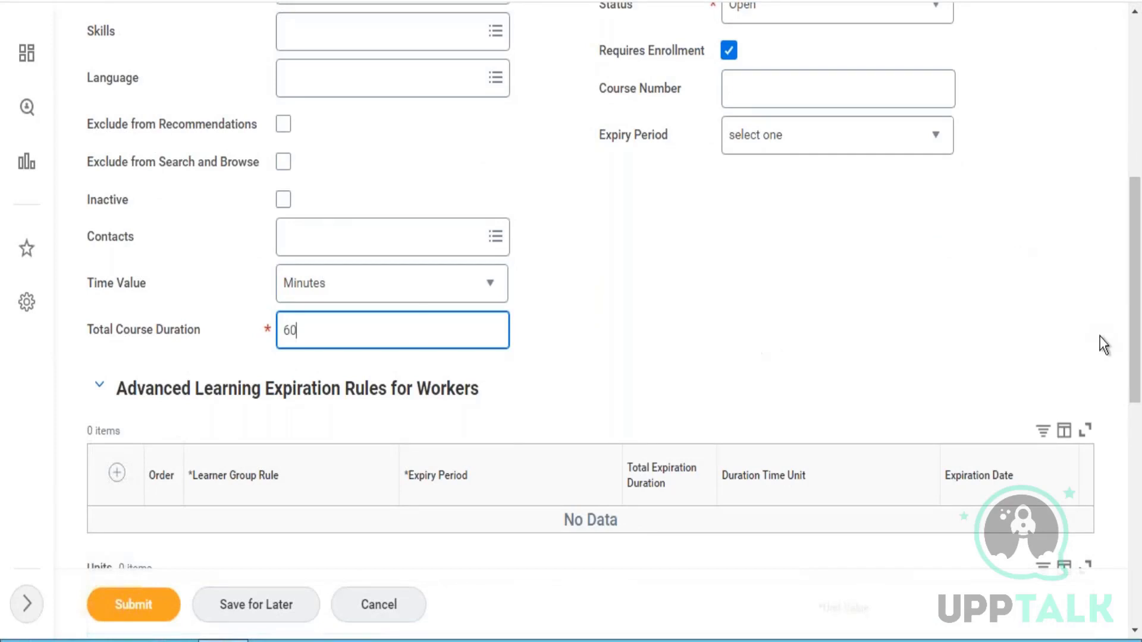
Add a Media lesson to the course and title it "Compliance Course - COC".
left_click_drag(1138, 301, 1136, 588)
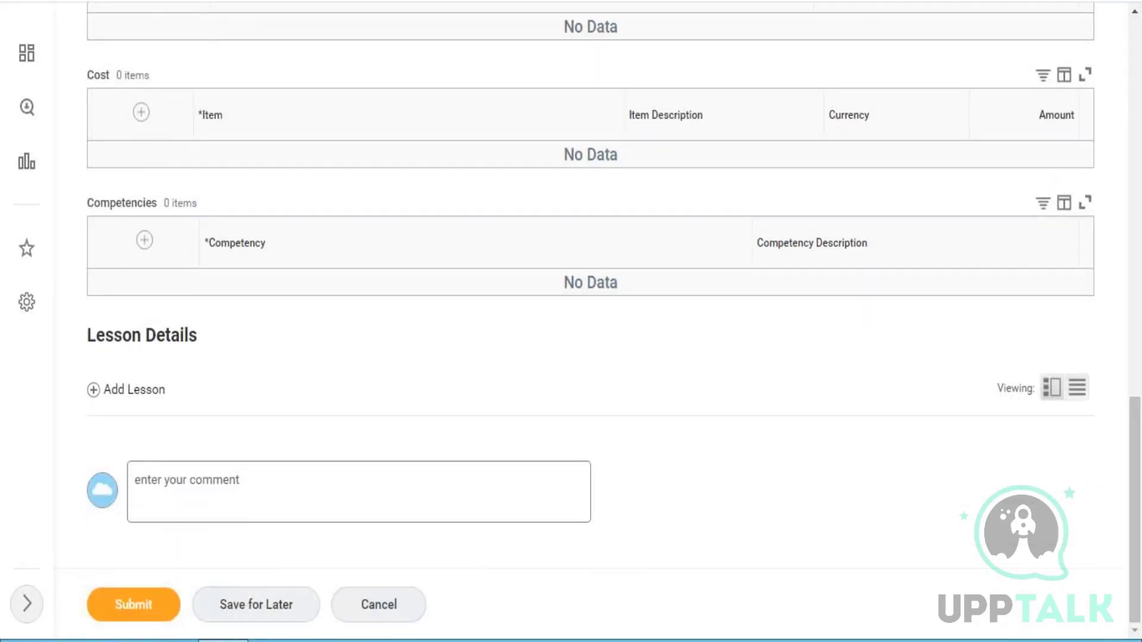
left_click(153, 390)
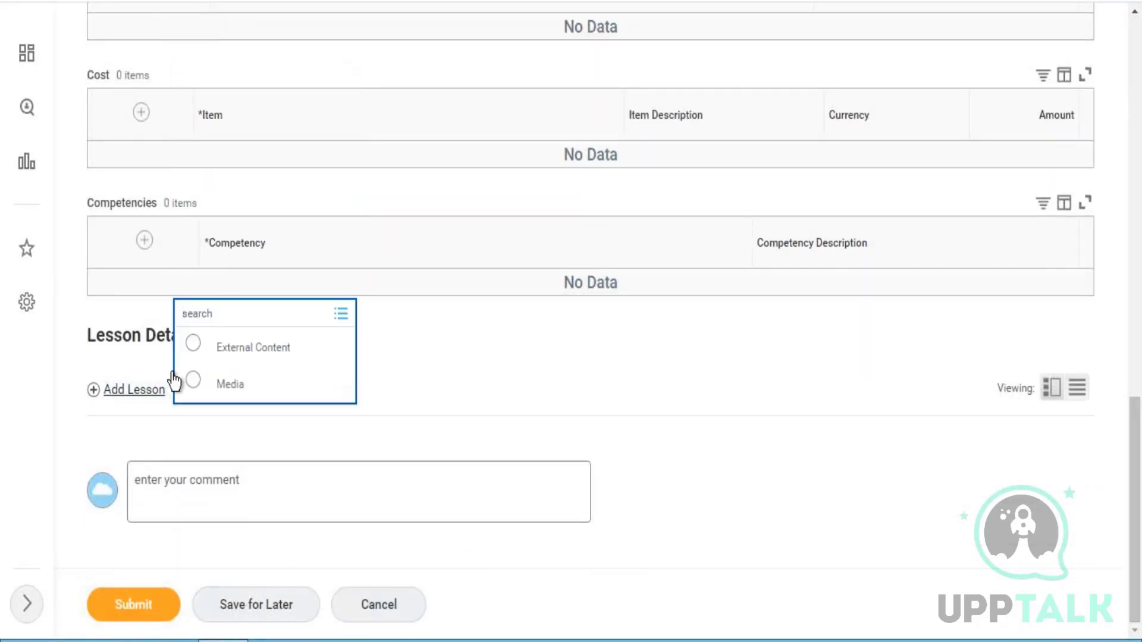
left_click(221, 382)
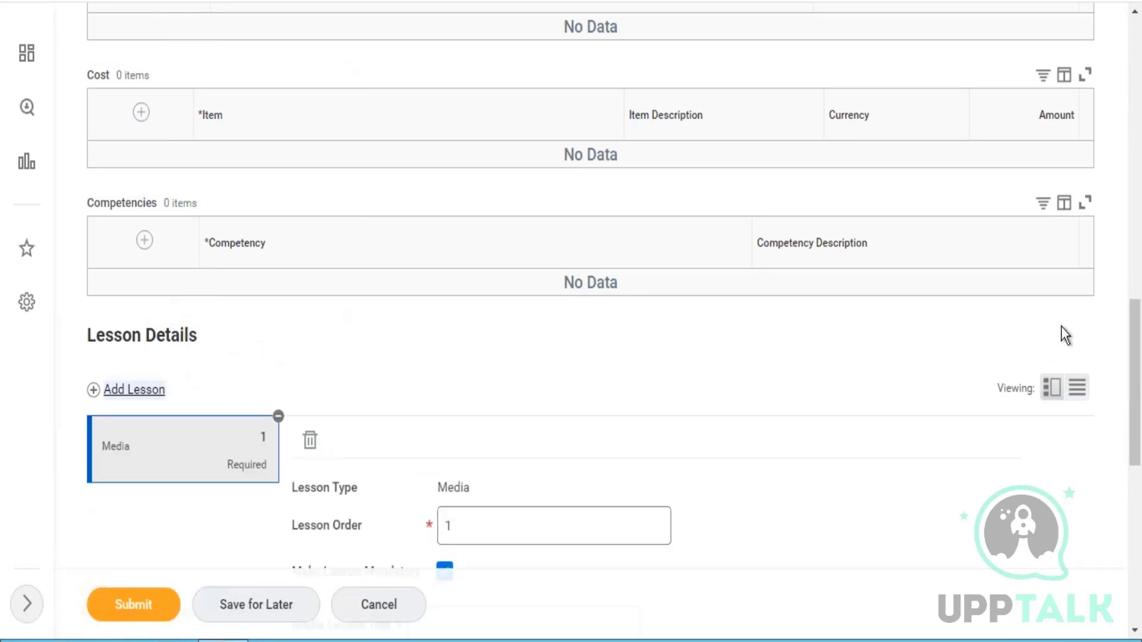
left_click_drag(1134, 349, 1130, 426)
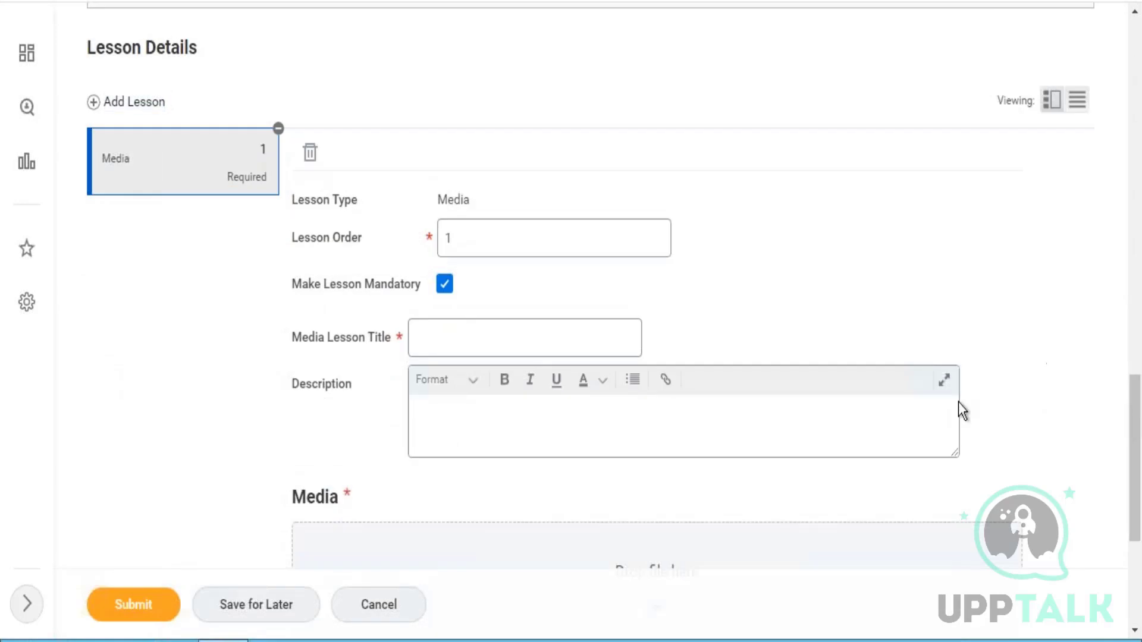
left_click(467, 332)
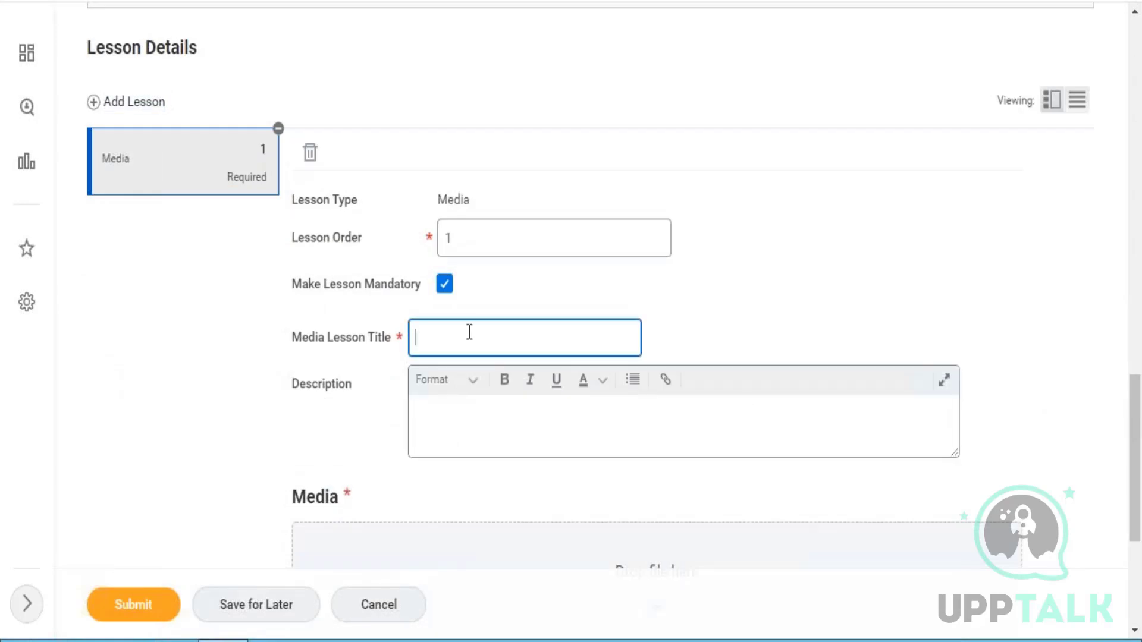
type("Compliance Course - C")
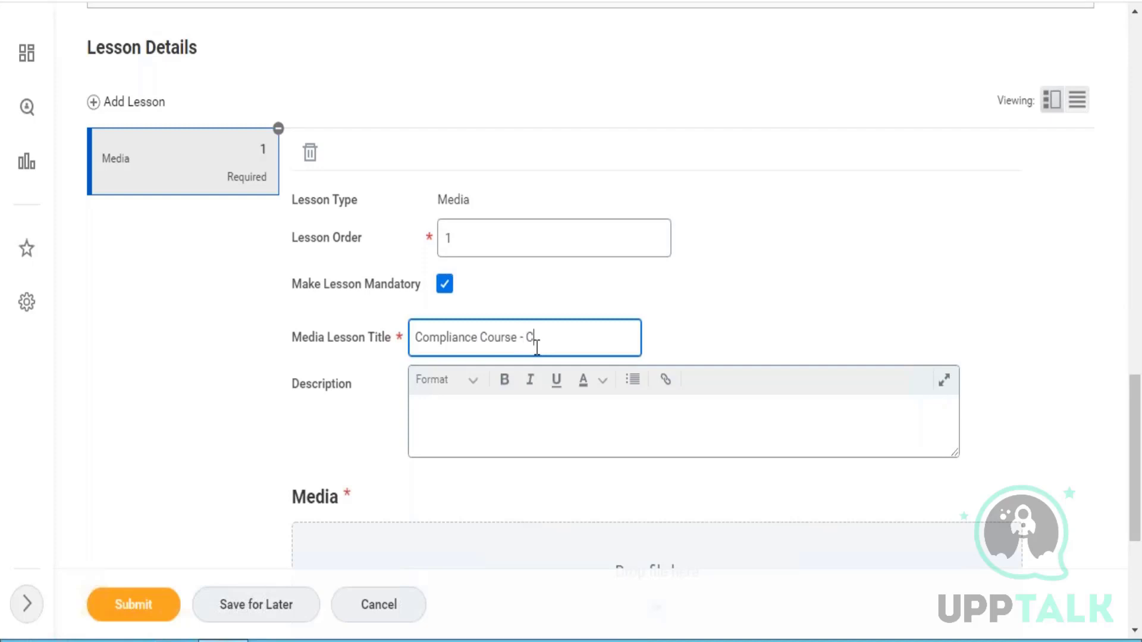
type("OC")
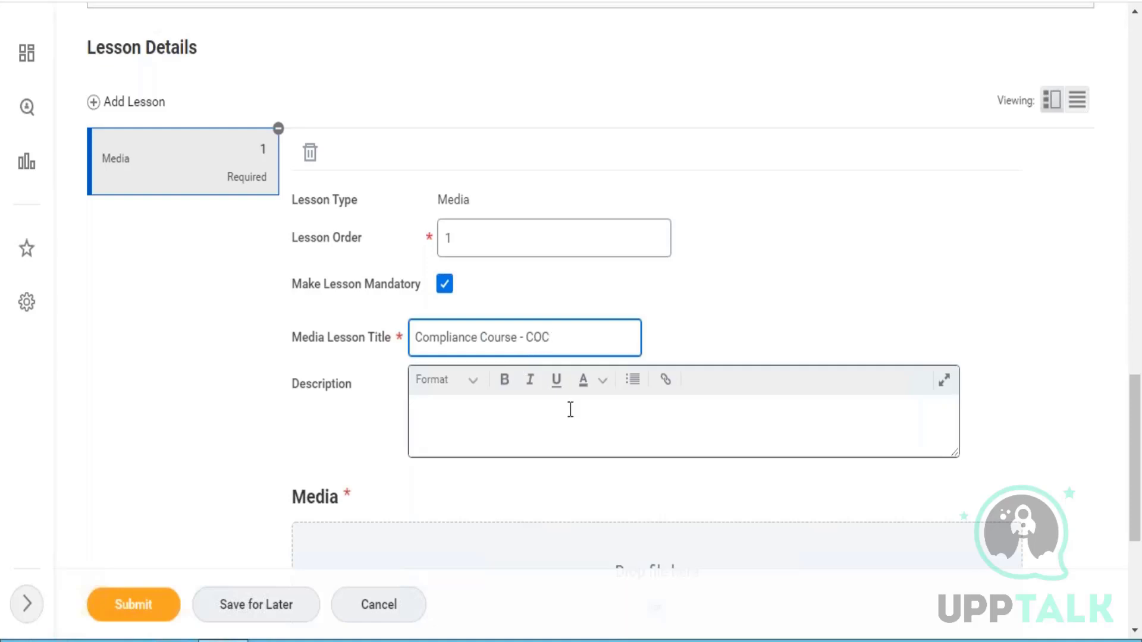
Upload Test_-_Report.xlsx from the Downloads folder as the lesson's media, submit the digital course and dismiss the confirmation.
scroll(893, 428, "down", 3)
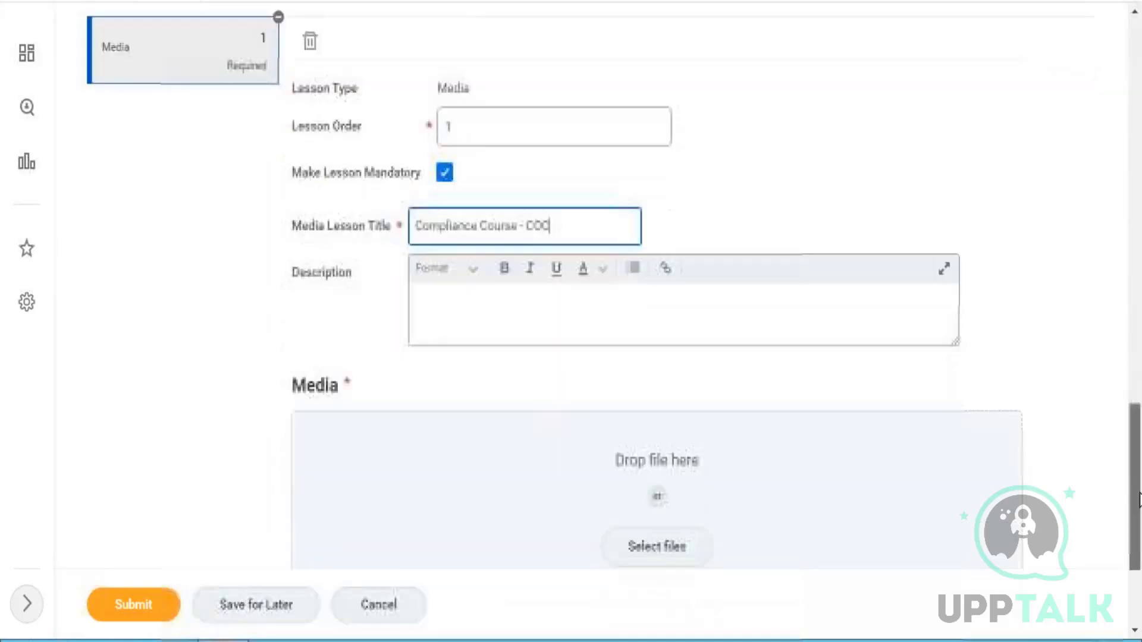
left_click(692, 473)
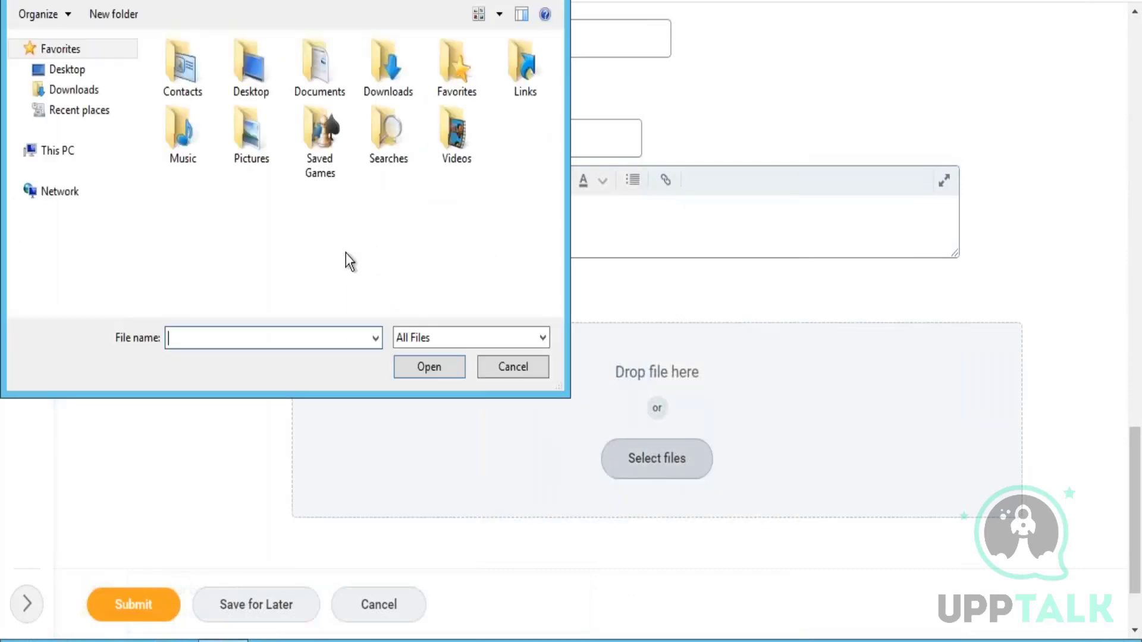
left_click(74, 95)
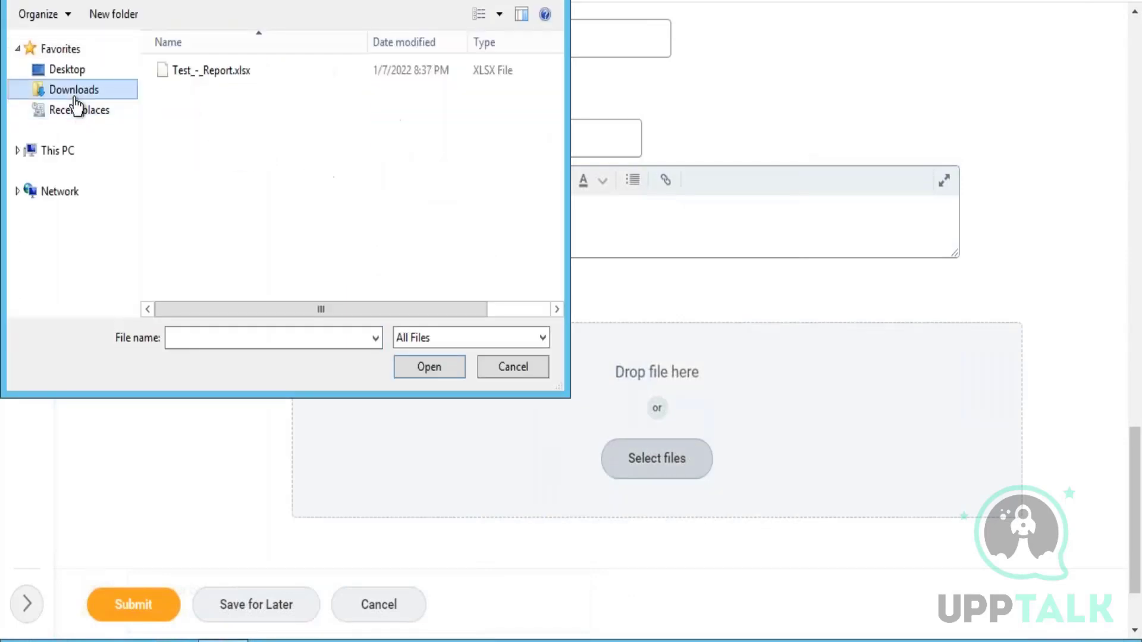
left_click(191, 67)
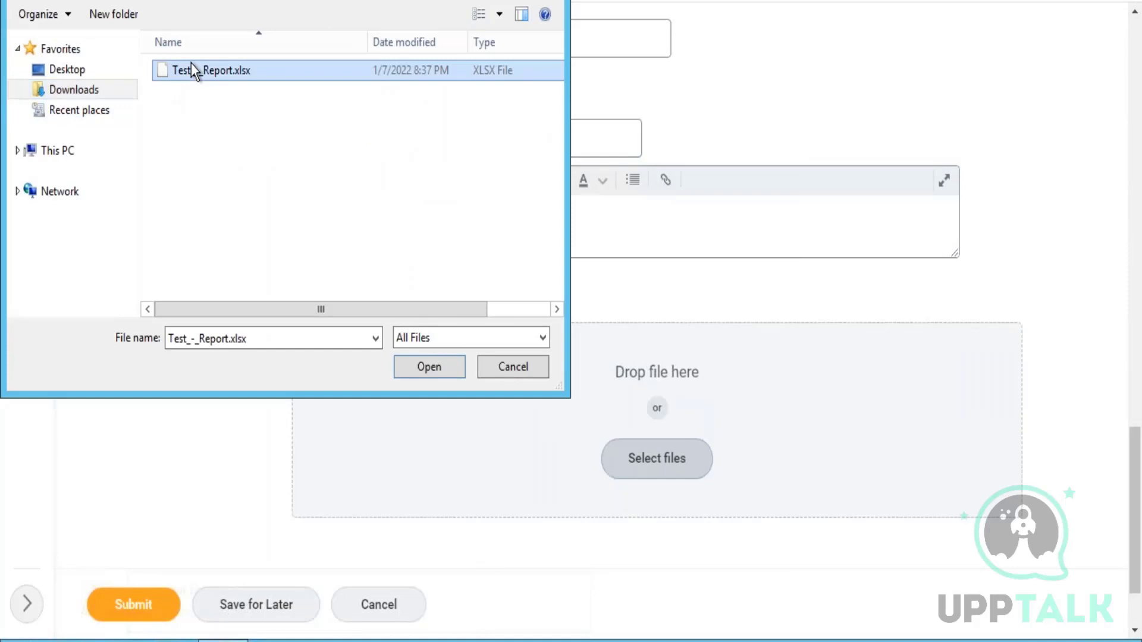
left_click(410, 366)
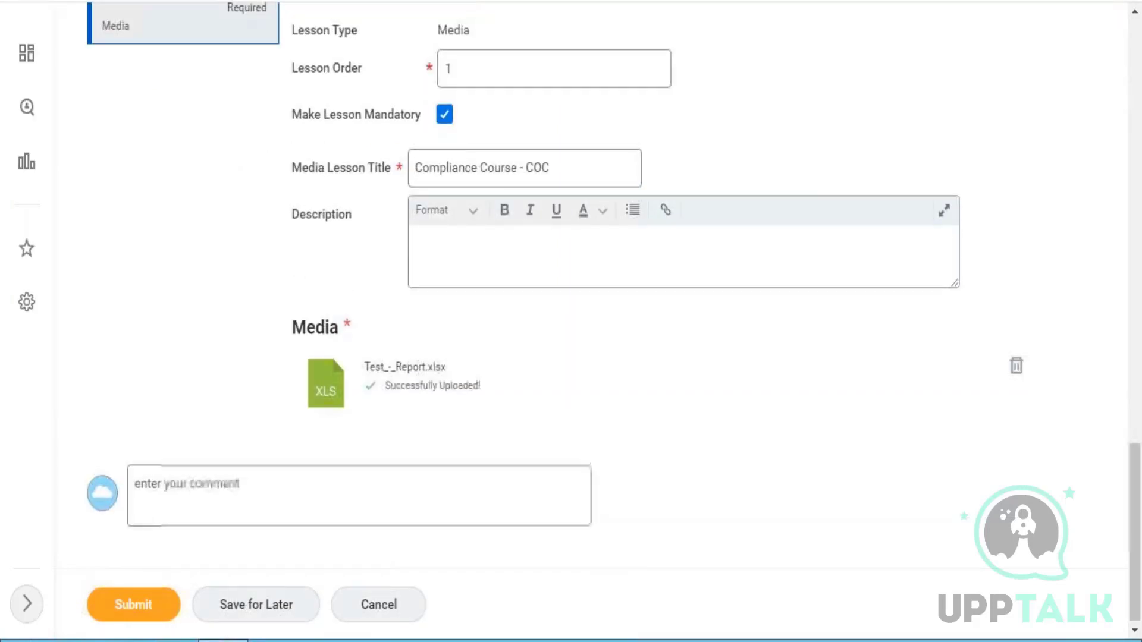
left_click(131, 606)
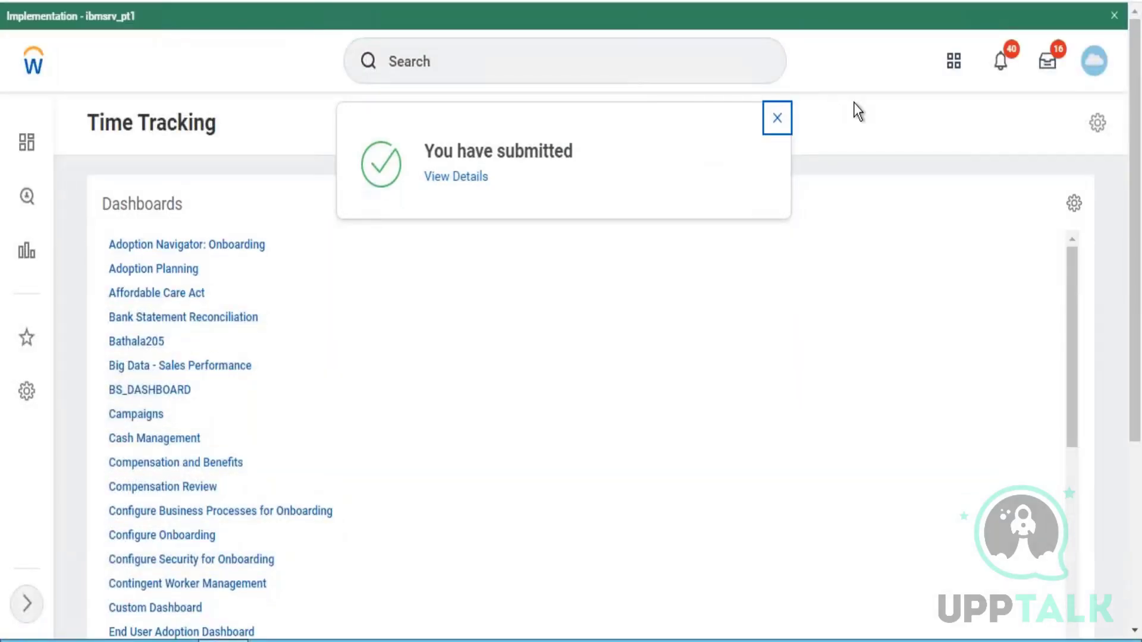
left_click(778, 118)
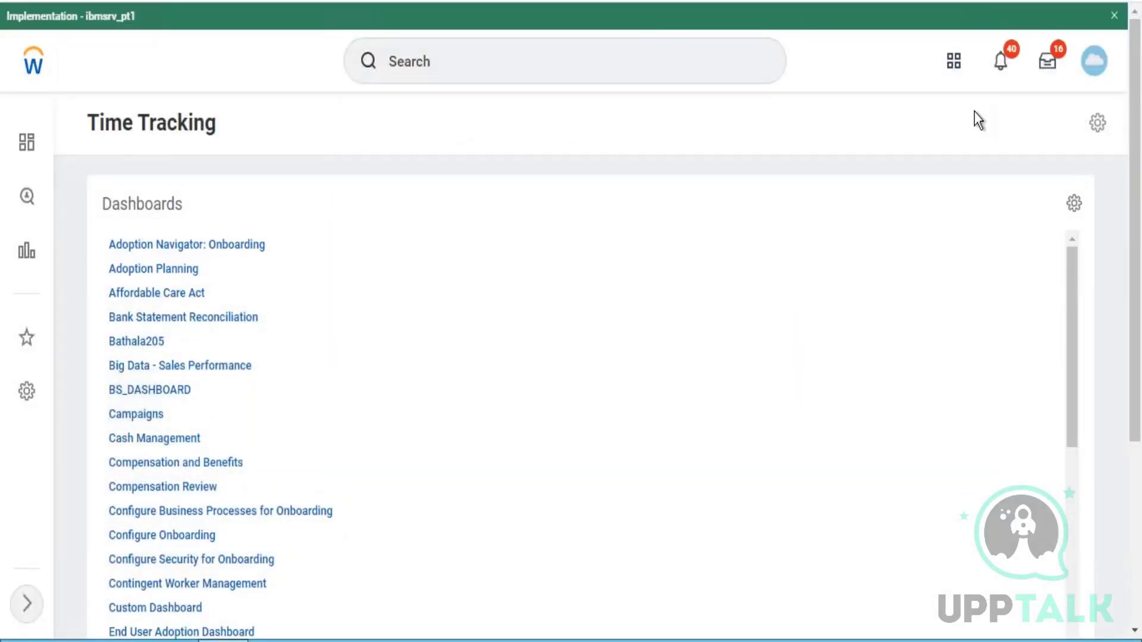
Go to the Learning app's Discover page and open the Code Of Conduct - FY 2022 course from Most Popular.
left_click(954, 60)
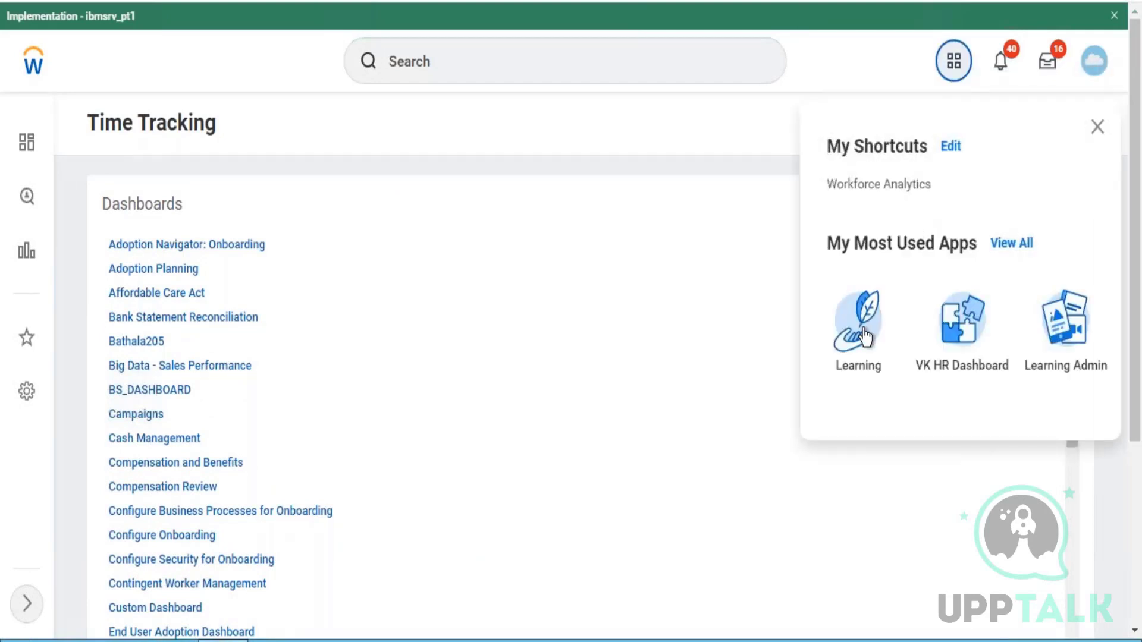
left_click(864, 336)
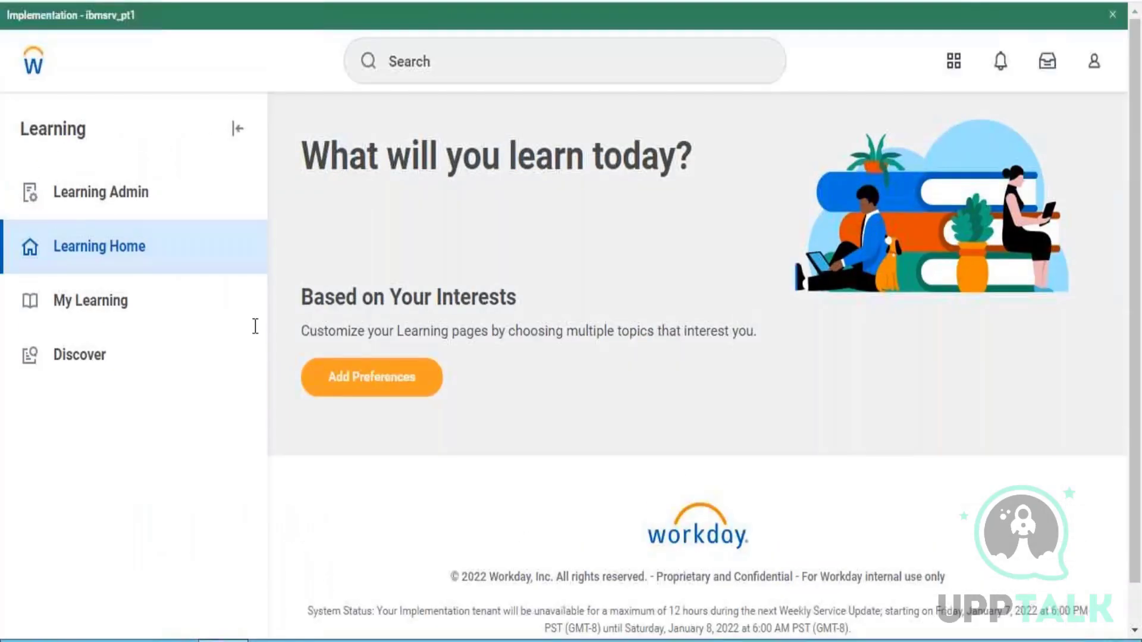
left_click(81, 369)
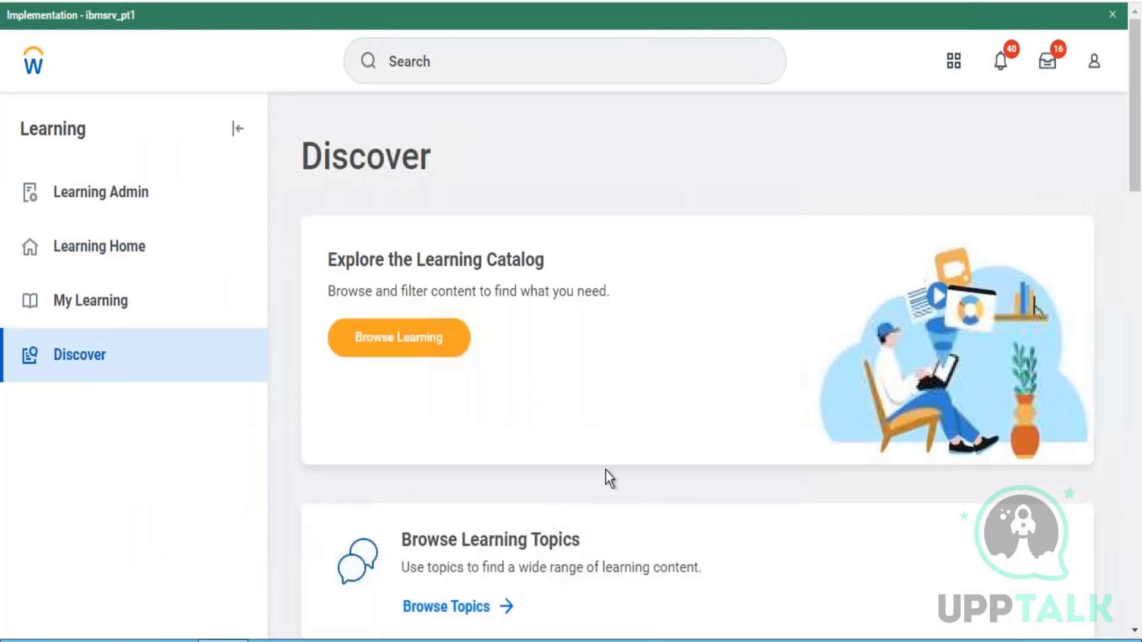
left_click_drag(1135, 126, 1137, 297)
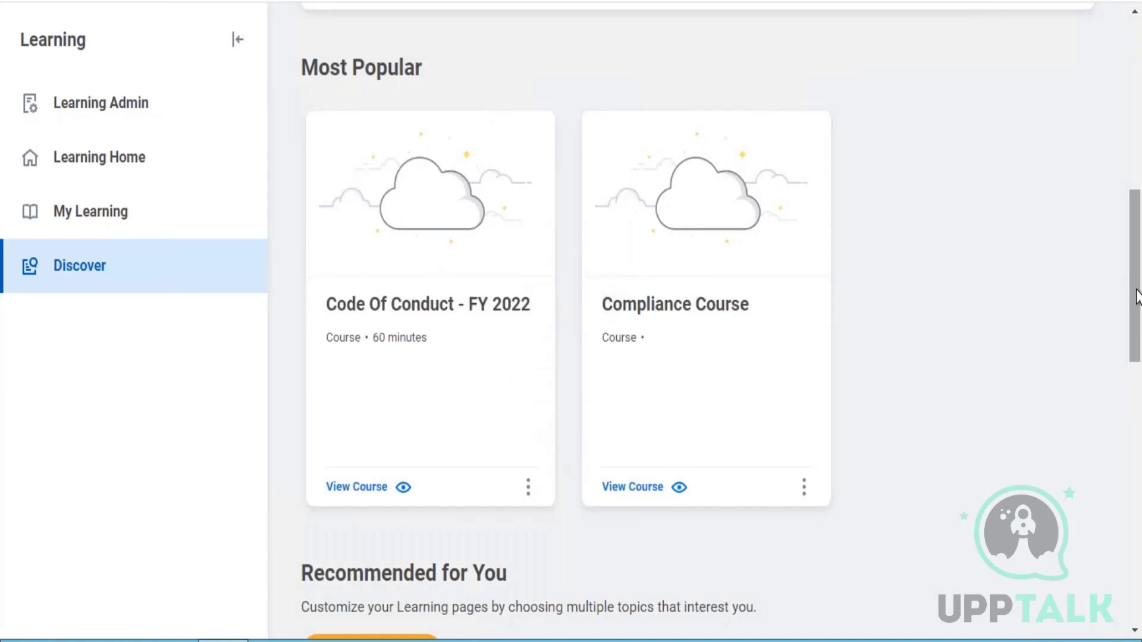
left_click_drag(1138, 296, 1137, 275)
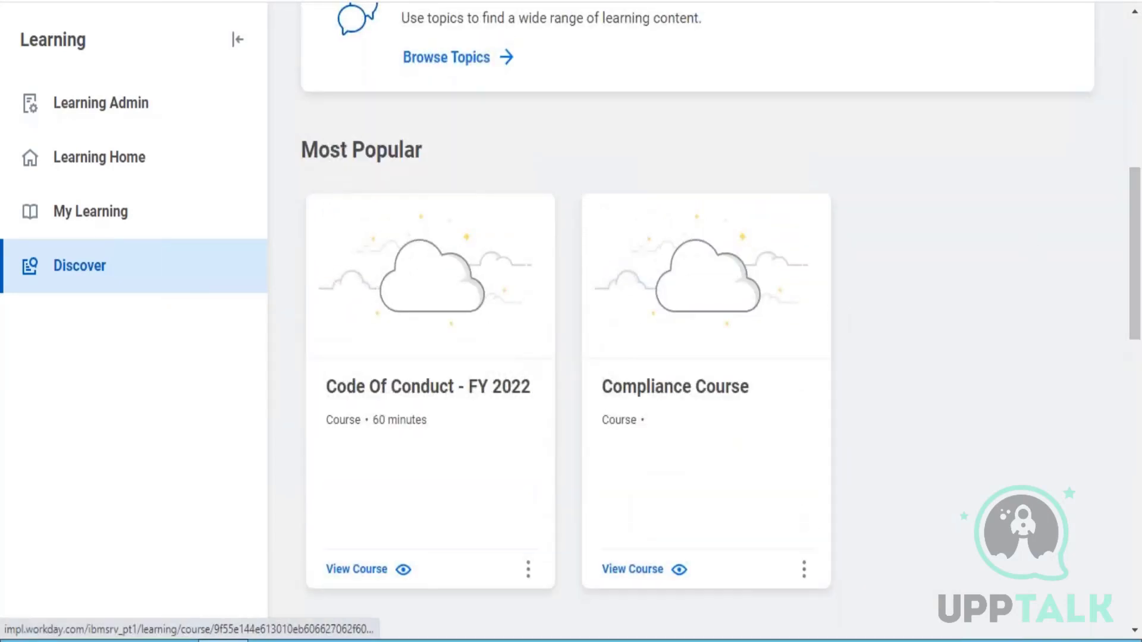
left_click(435, 390)
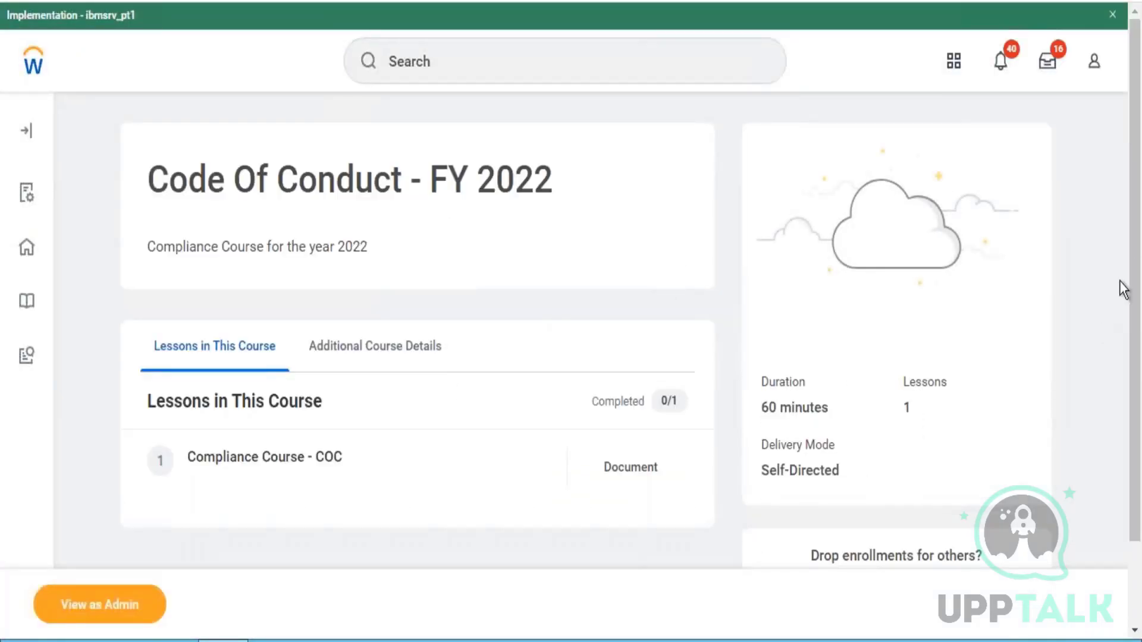
Review the course's learner page, including its lesson, duration, delivery mode and enrollment options.
left_click_drag(1139, 240, 1137, 407)
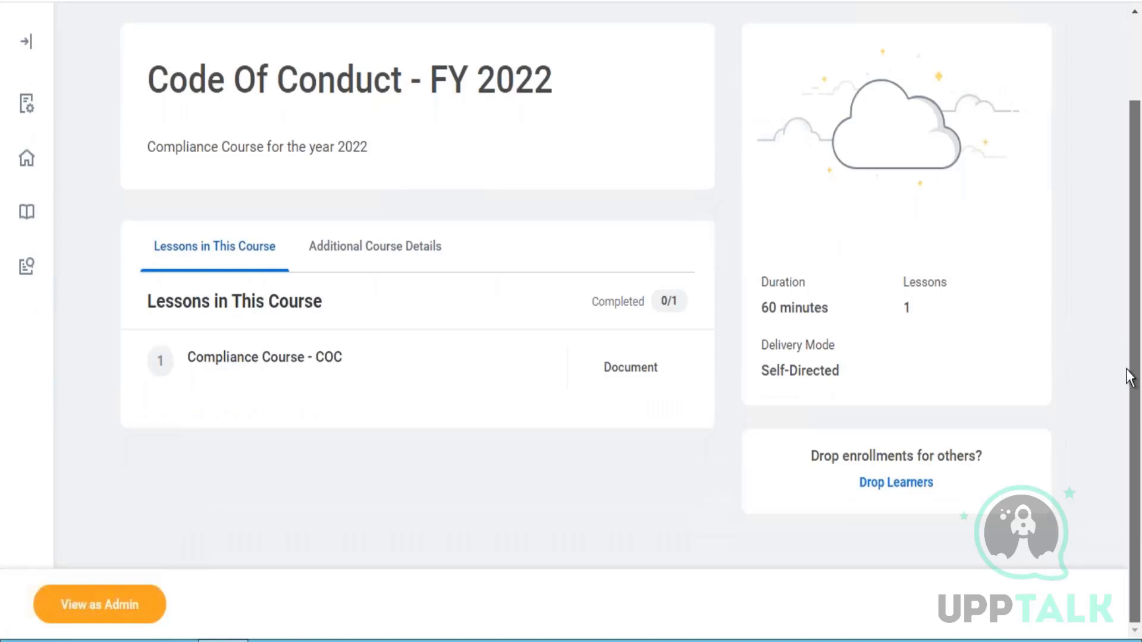
scroll(1111, 268, "up", 1)
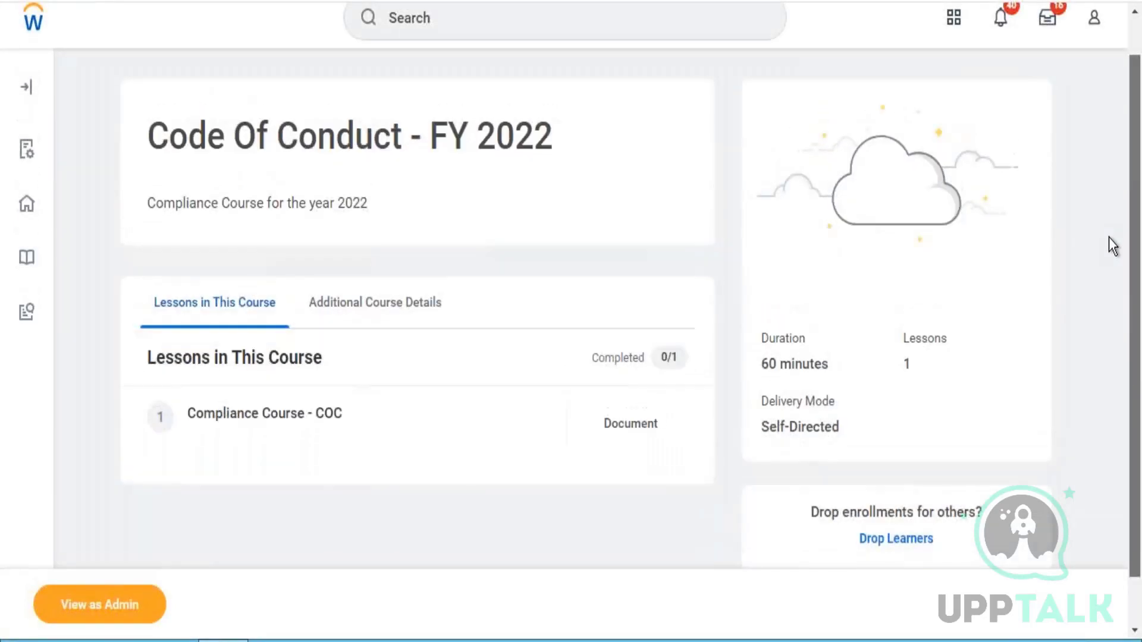
scroll(1118, 297, "down", 1)
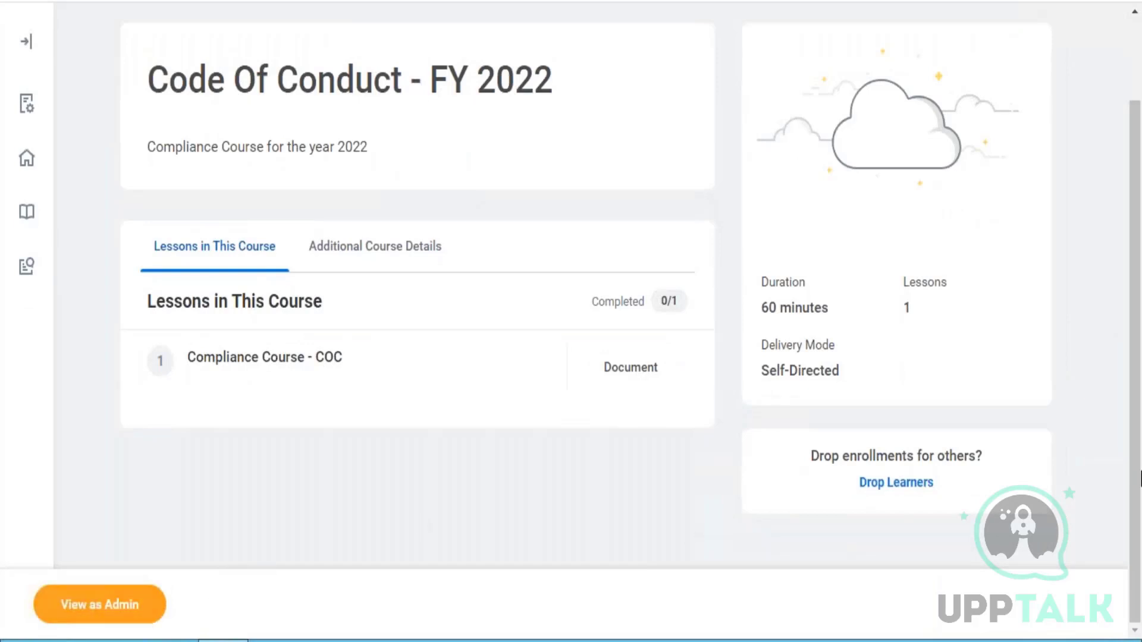
left_click_drag(1140, 475, 1121, 280)
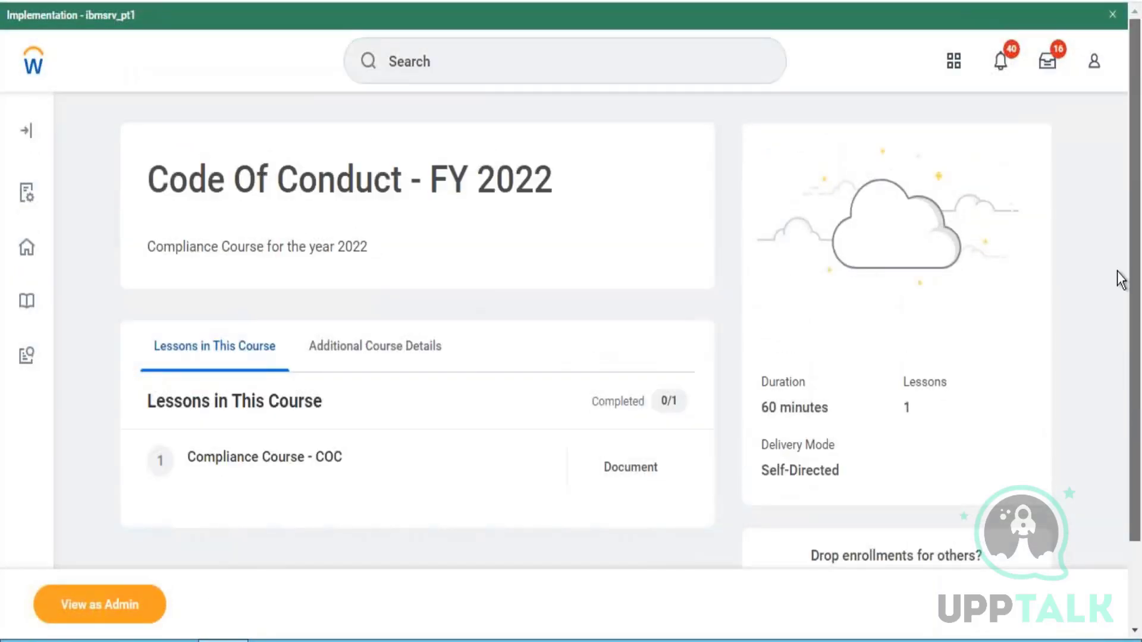
scroll(1124, 401, "down", 1)
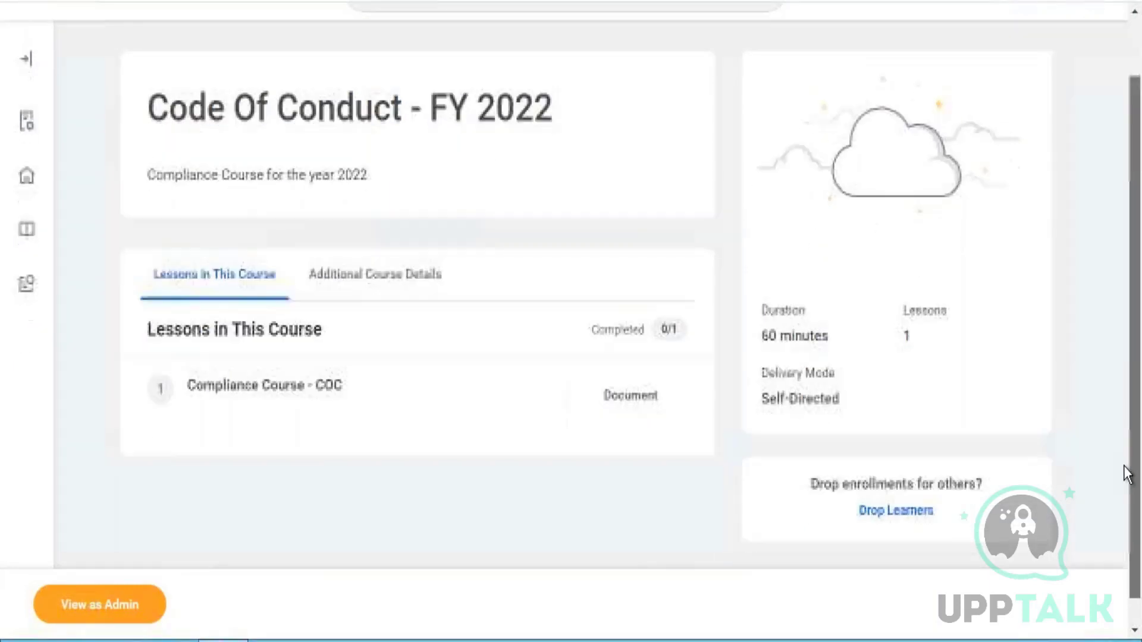
left_click_drag(1125, 466, 1124, 462)
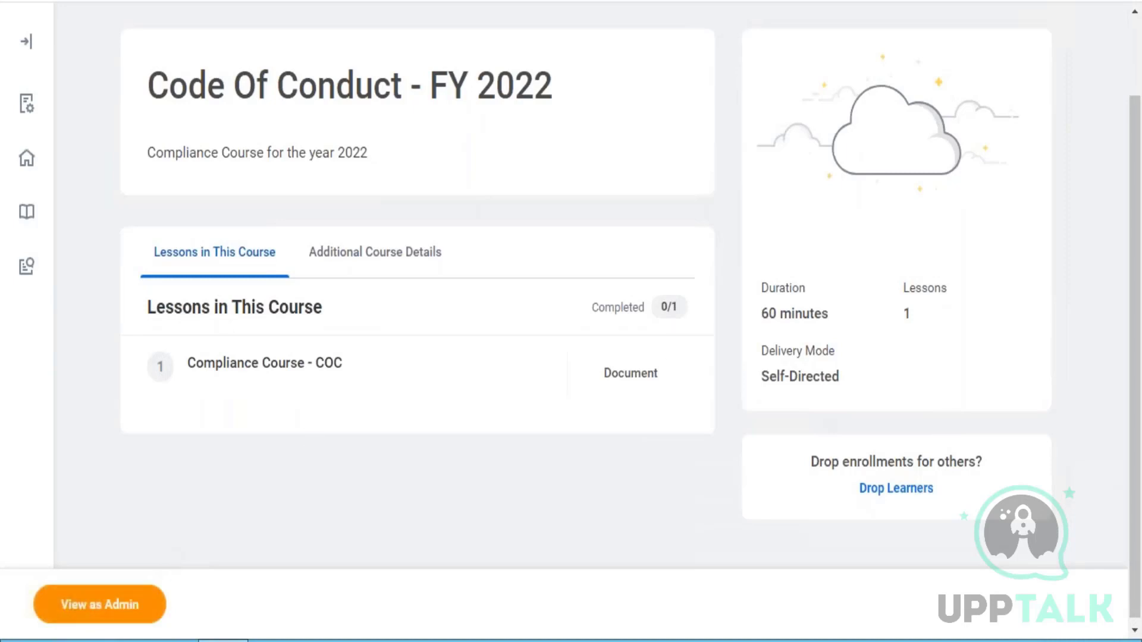
Switch the course to the admin view and examine its details and lesson settings.
left_click(100, 604)
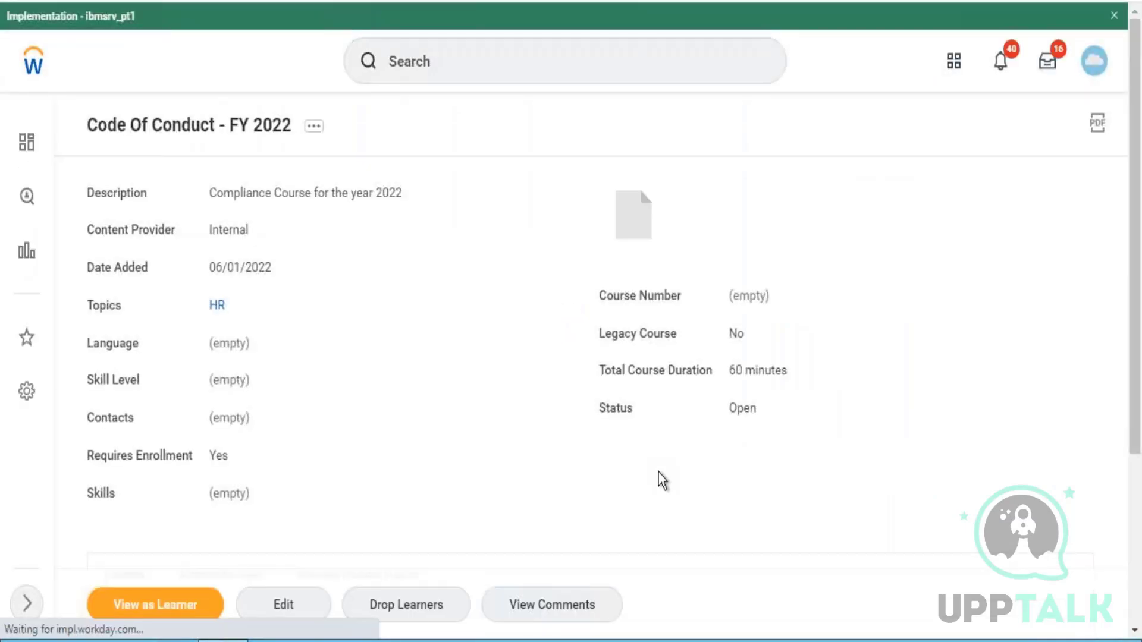
scroll(661, 478, "down", 5)
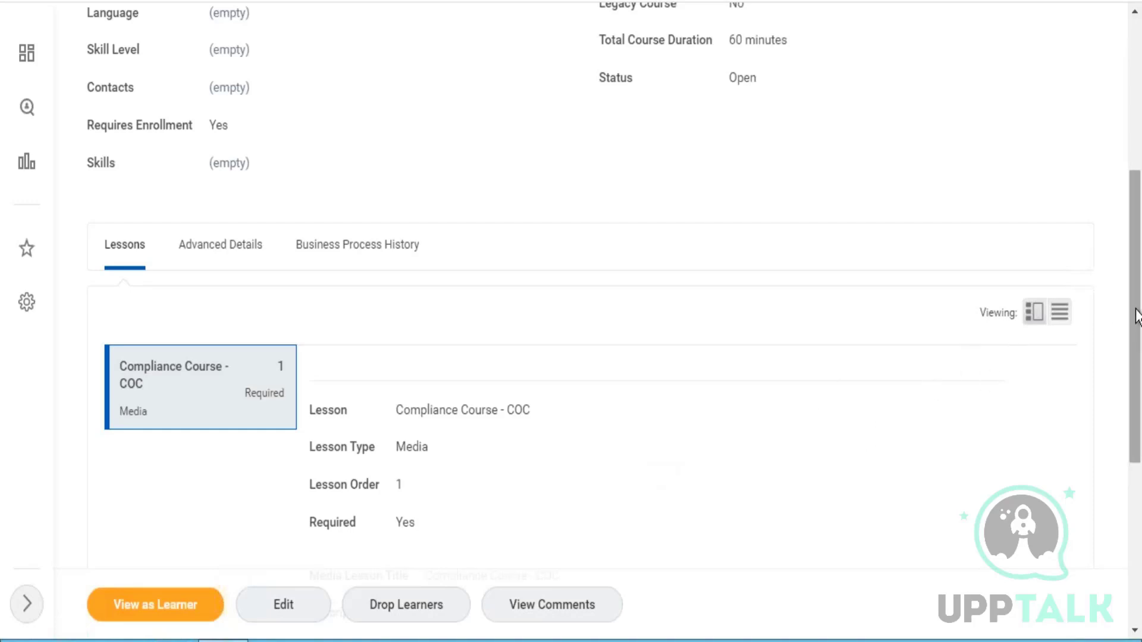
left_click_drag(1130, 375, 1096, 120)
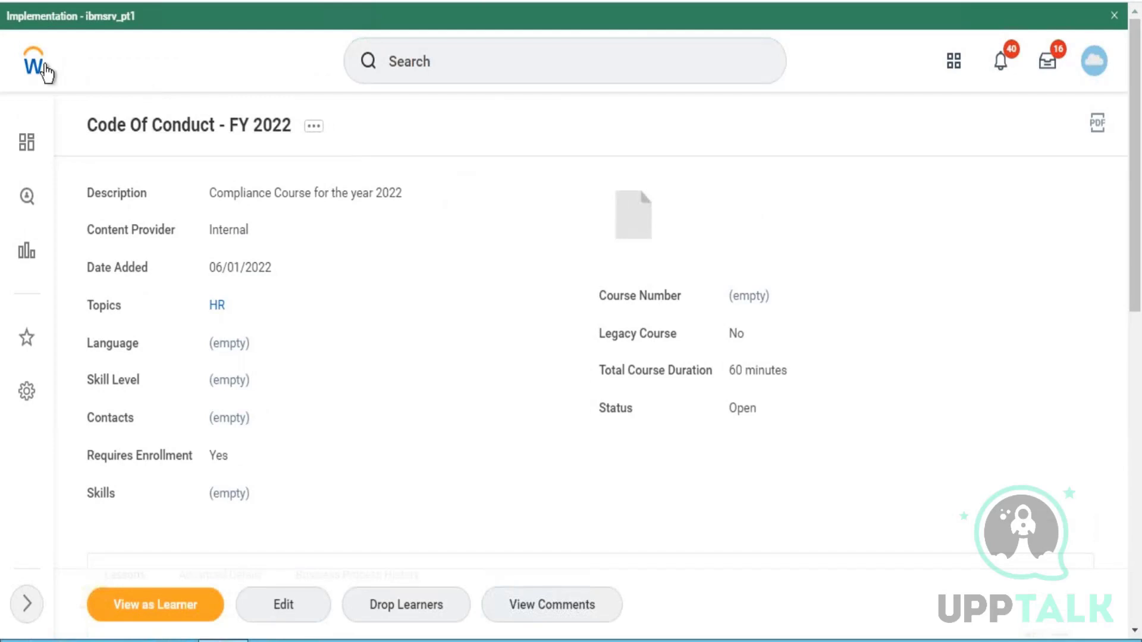
Return to the home page, search for "bp:enroll" and open the Enroll in Content (Default Definition) business process.
left_click(37, 65)
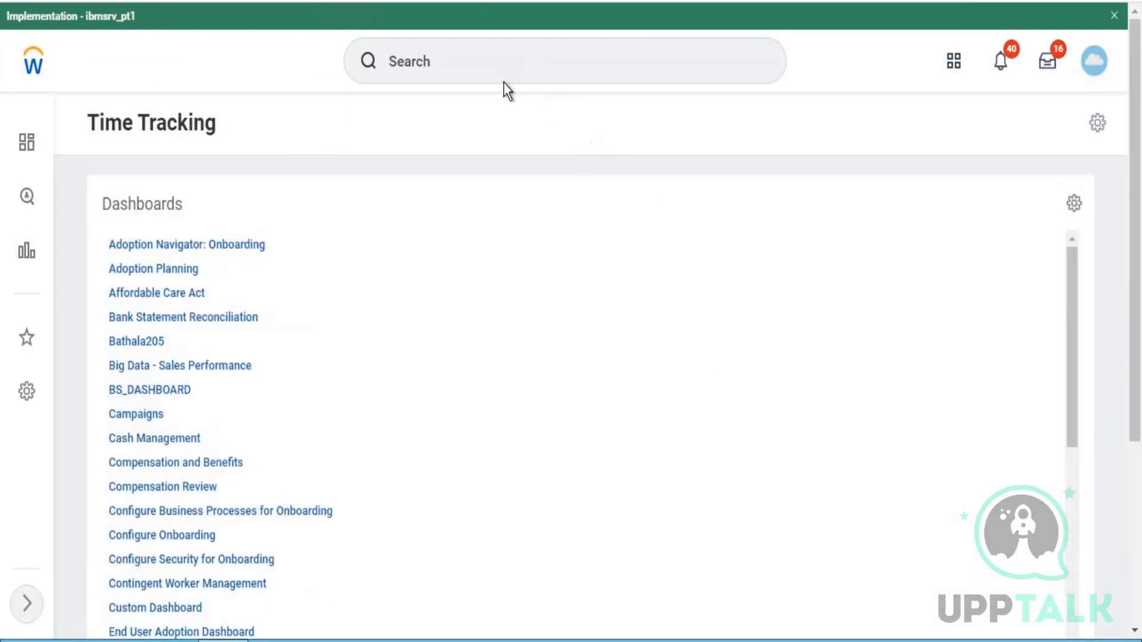
left_click(498, 70)
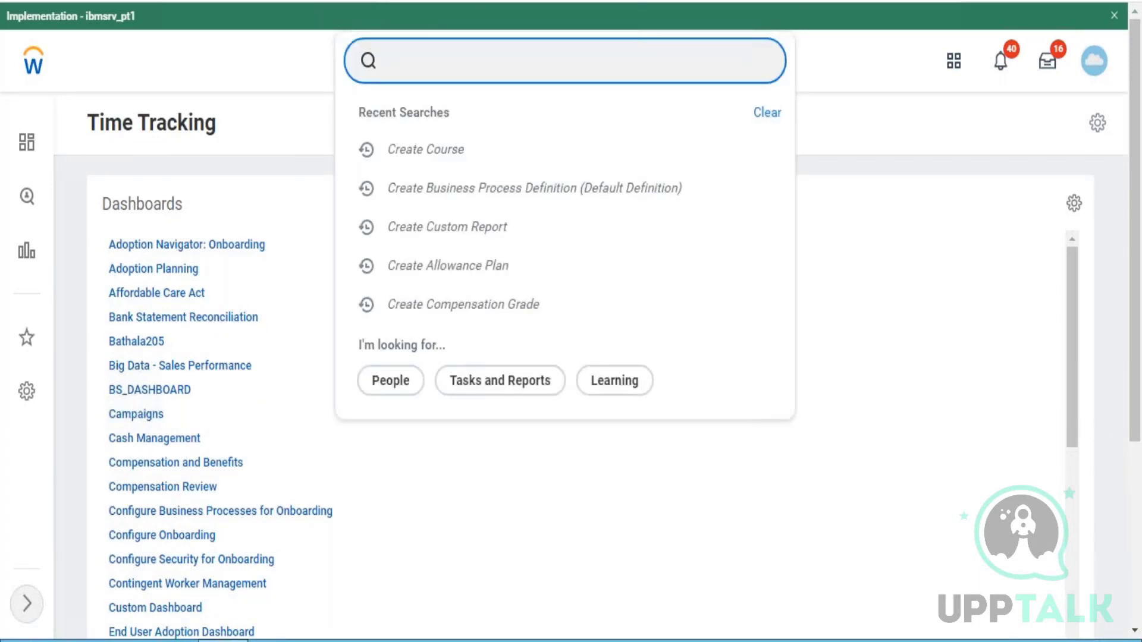
type("bp:enroll")
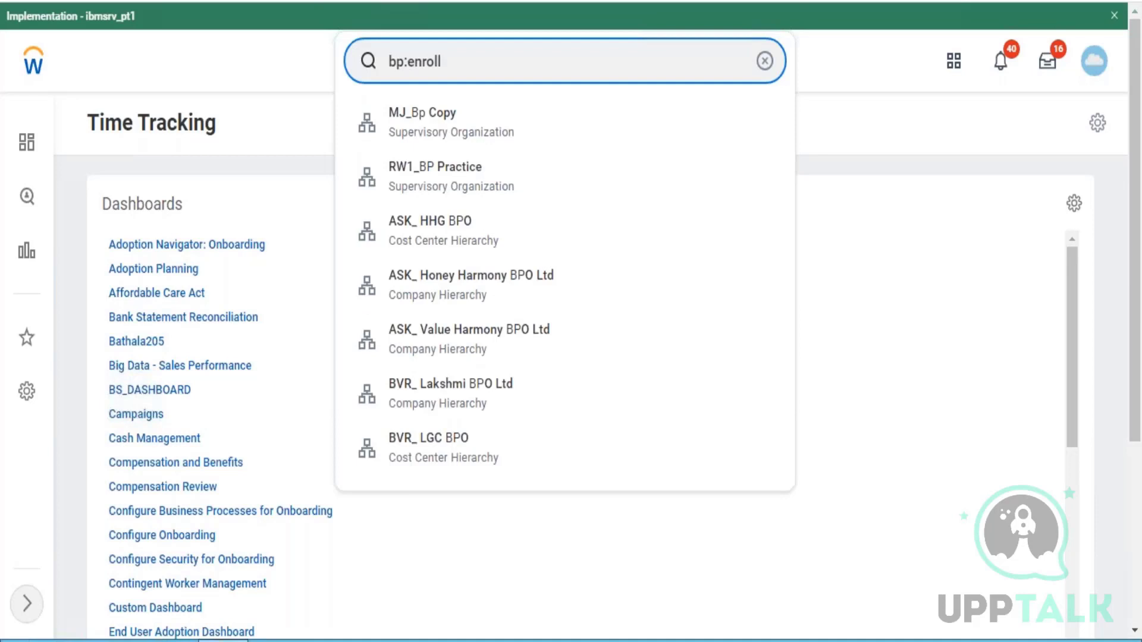
left_click(471, 141)
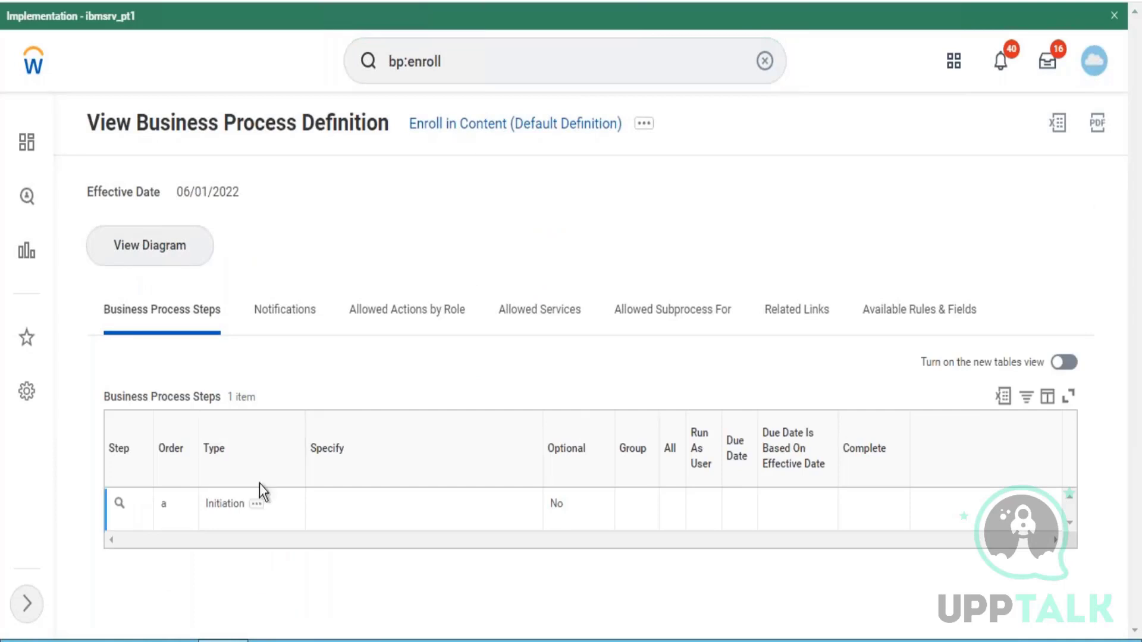
Open the business process security policy of Enroll in Content for editing.
left_click(644, 124)
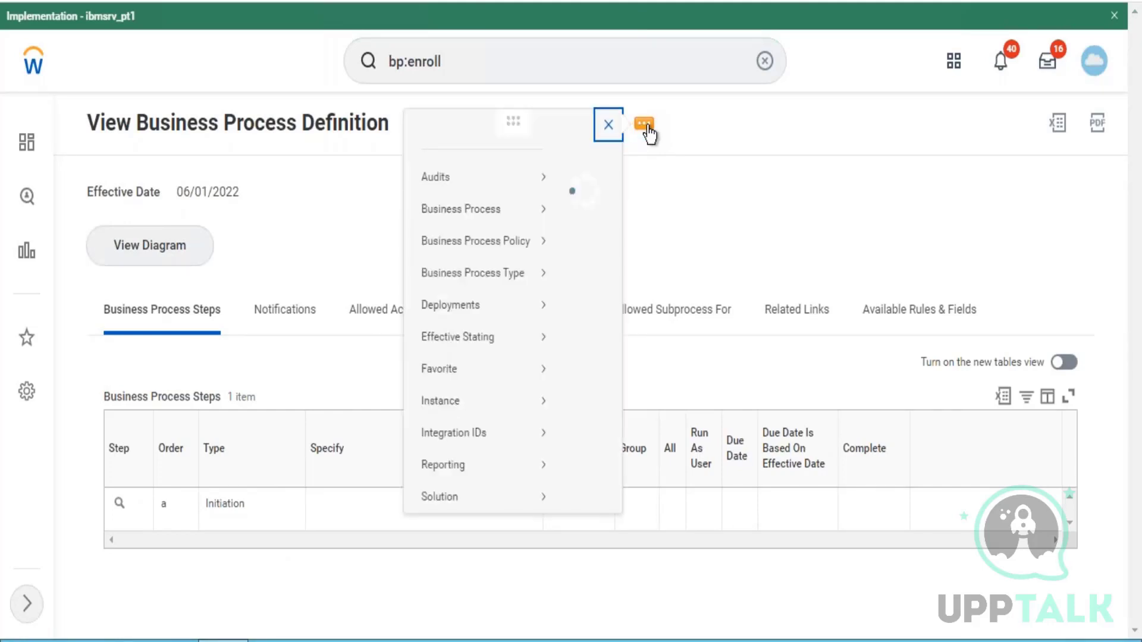
mouse_move(224, 268)
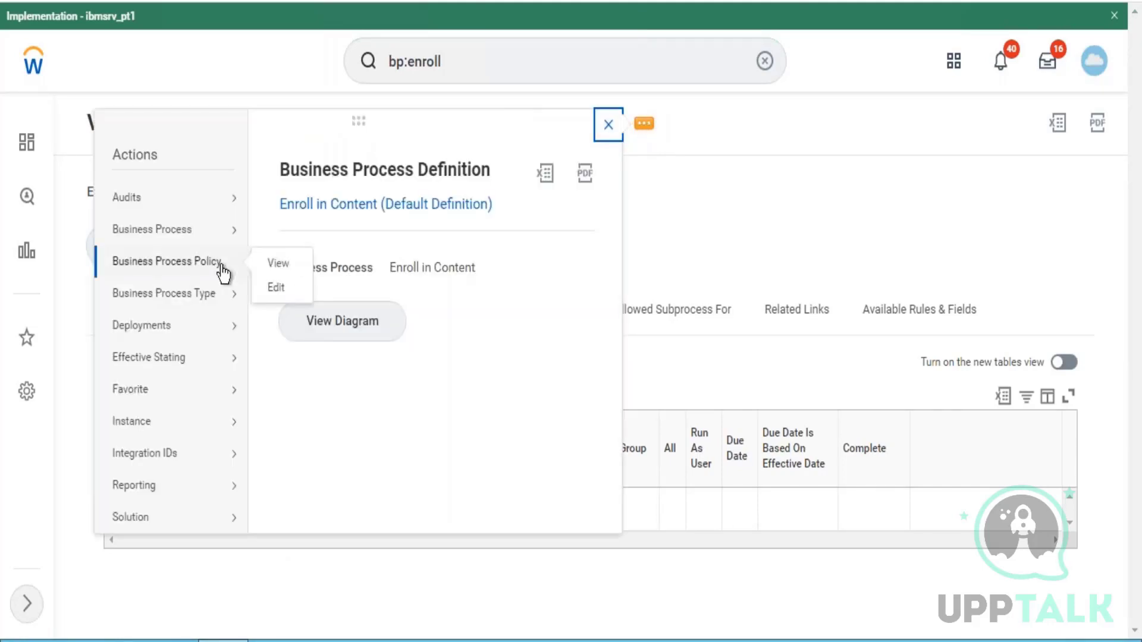
left_click(275, 289)
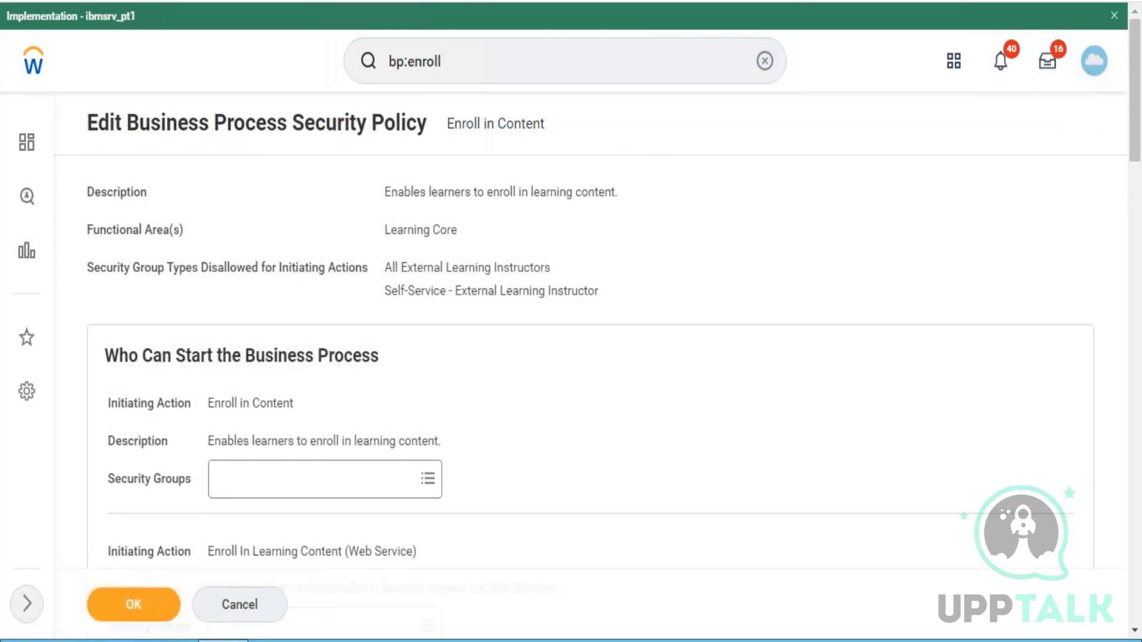
Add the Employee As Self and Contingent Worker As Self security groups to the Enroll in Content initiating action.
left_click(293, 478)
type("Em")
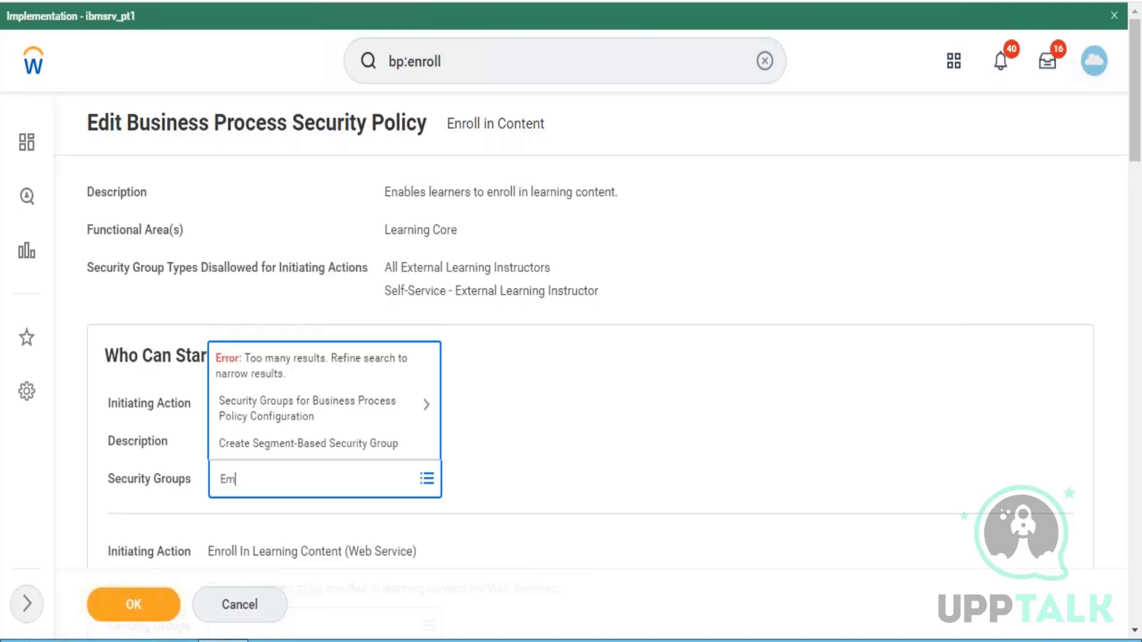
type("ployee as self")
key("Return")
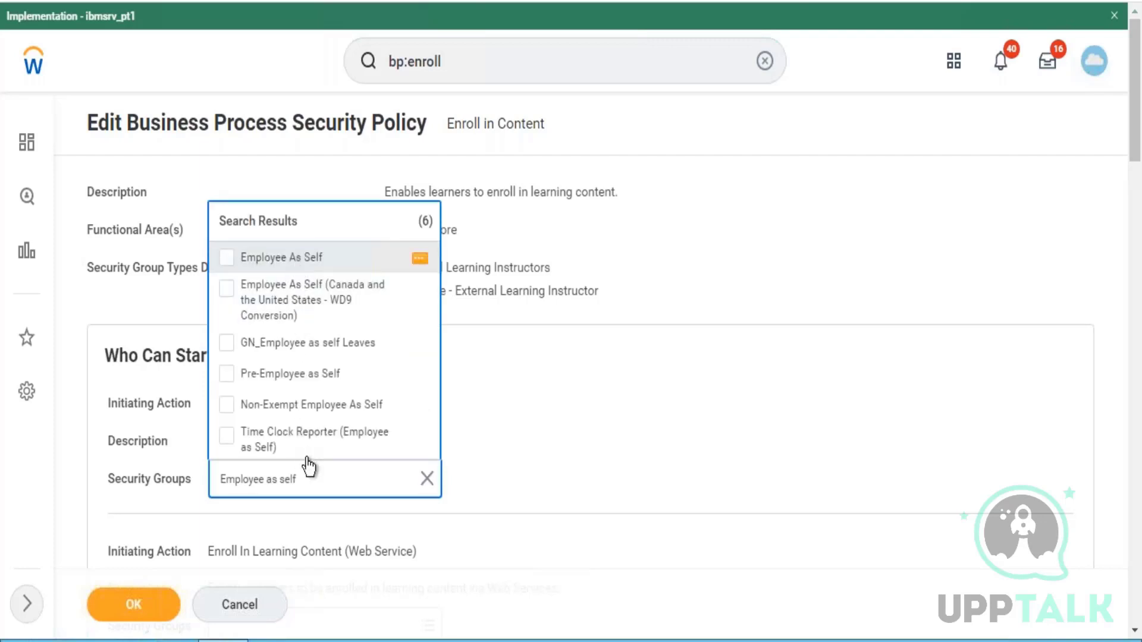
key("Return")
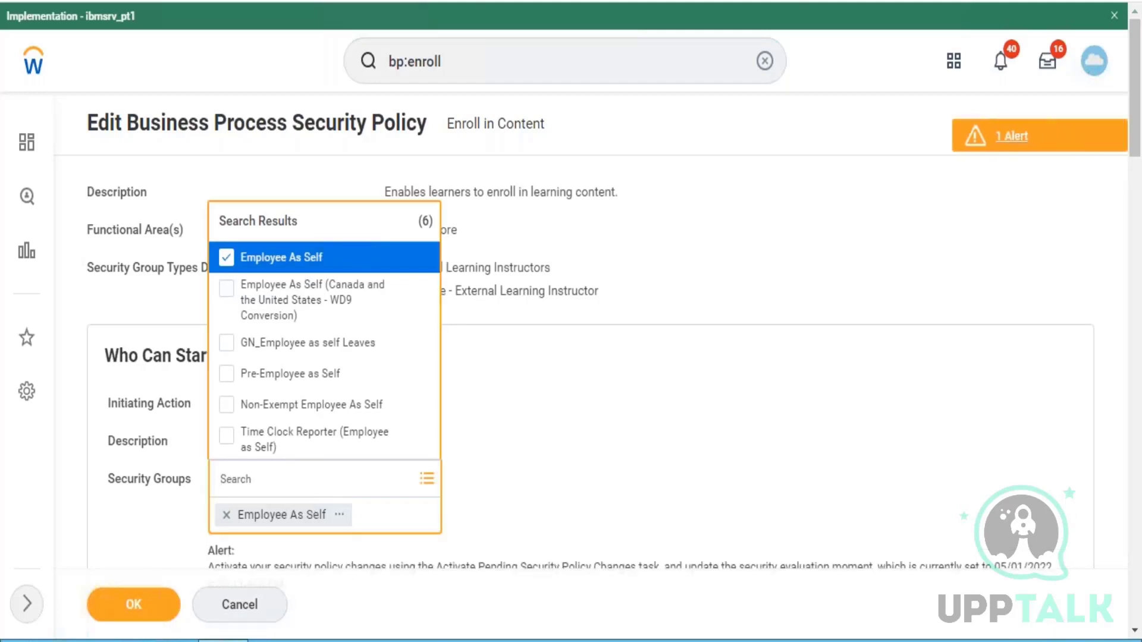
type("Contingent")
key("Return")
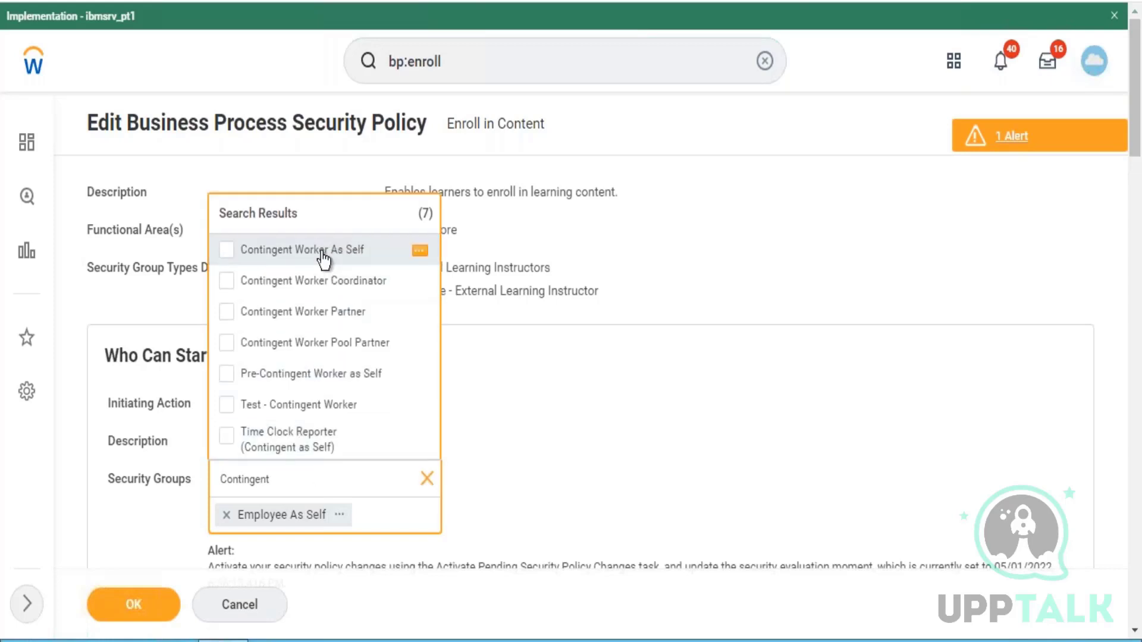
left_click(324, 250)
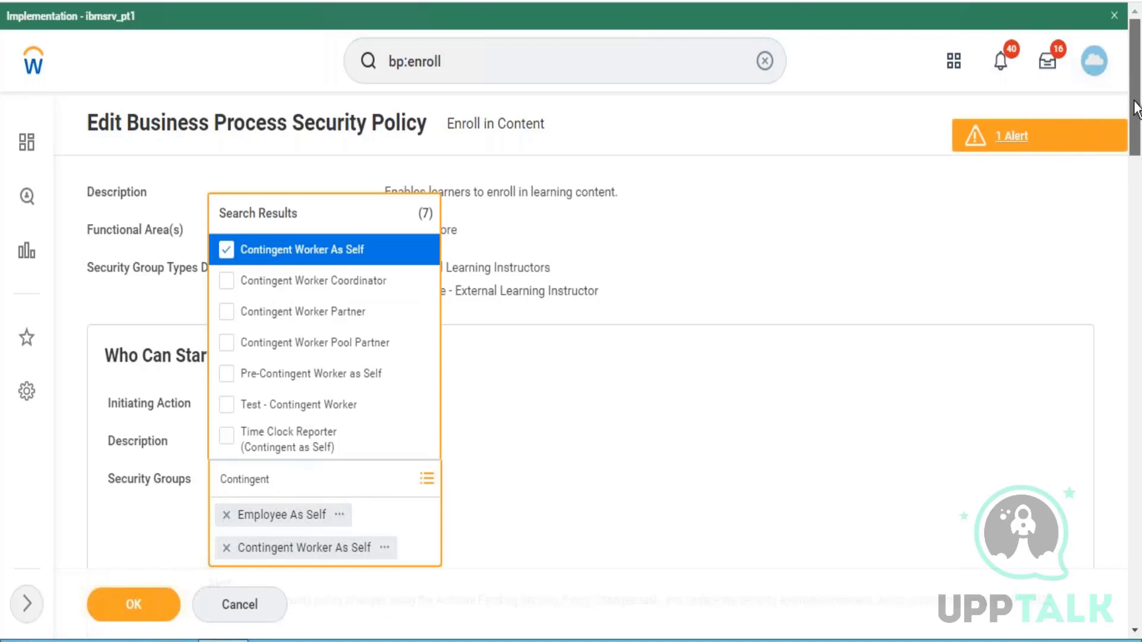
Add the Implementers and Learning Administrator security groups to the Enroll In Learning Content (Web Service) initiating action.
left_click_drag(1136, 102, 1136, 133)
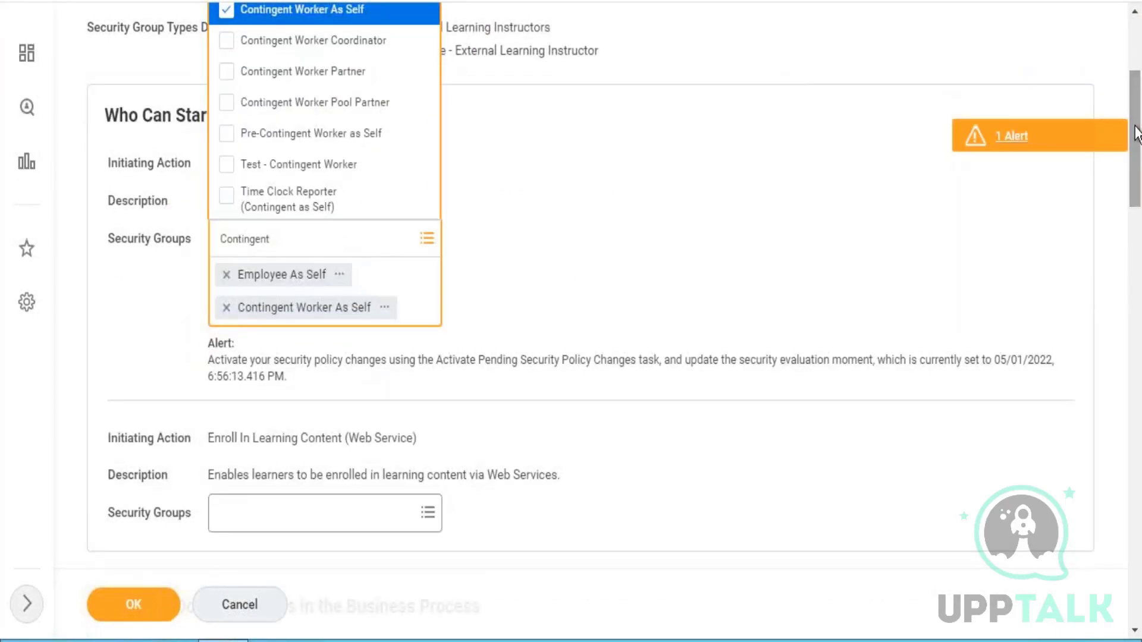
left_click(350, 510)
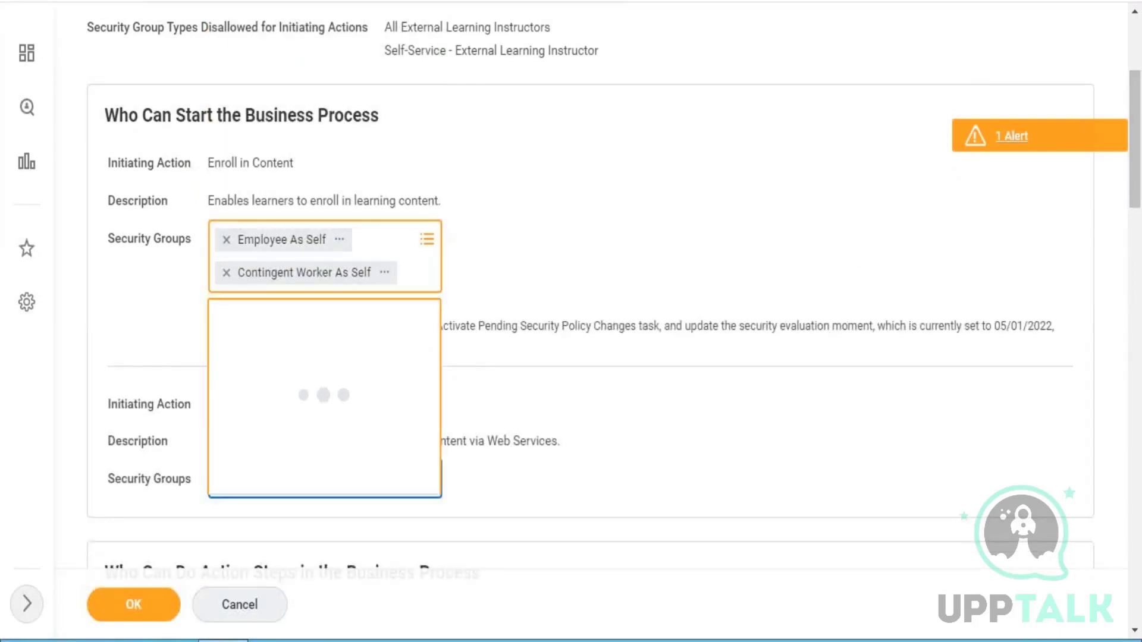
type("implementers")
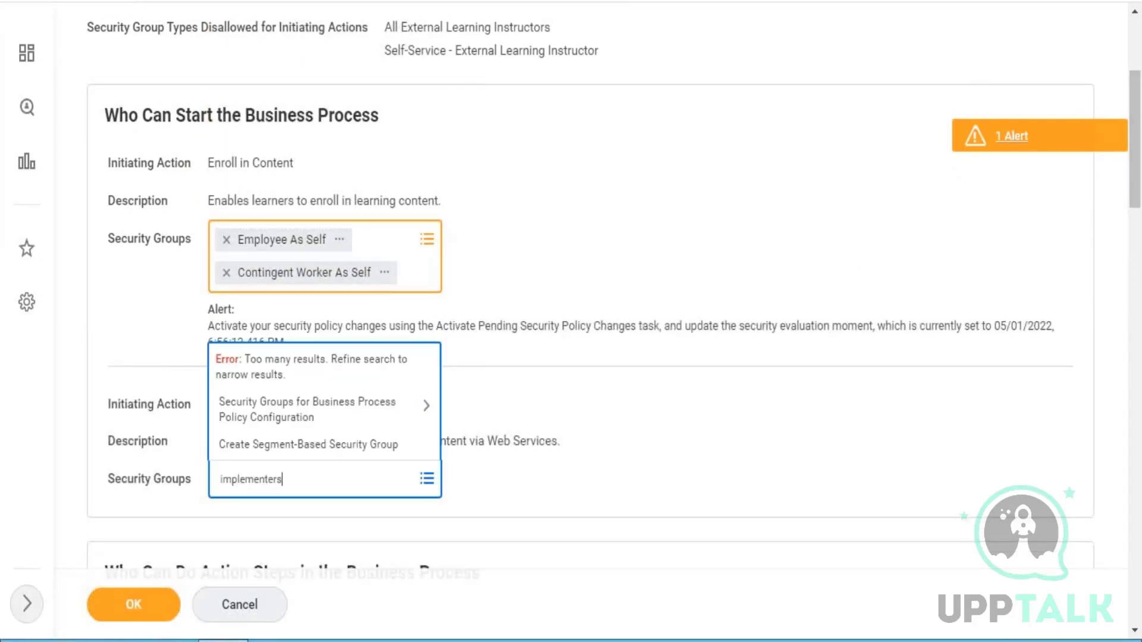
key("Return")
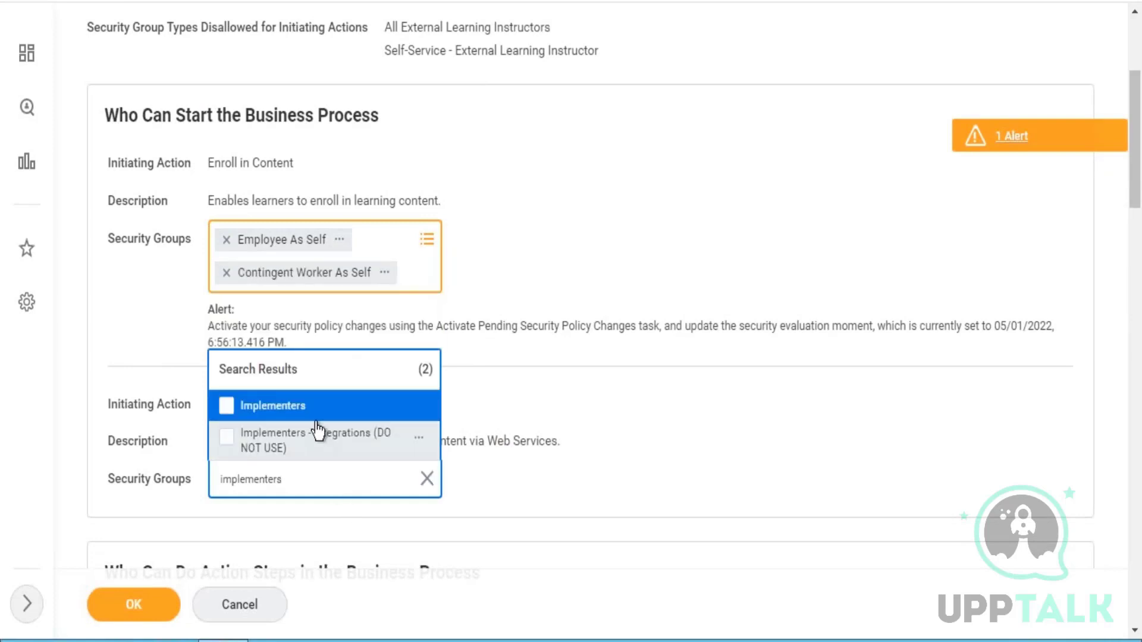
left_click(315, 407)
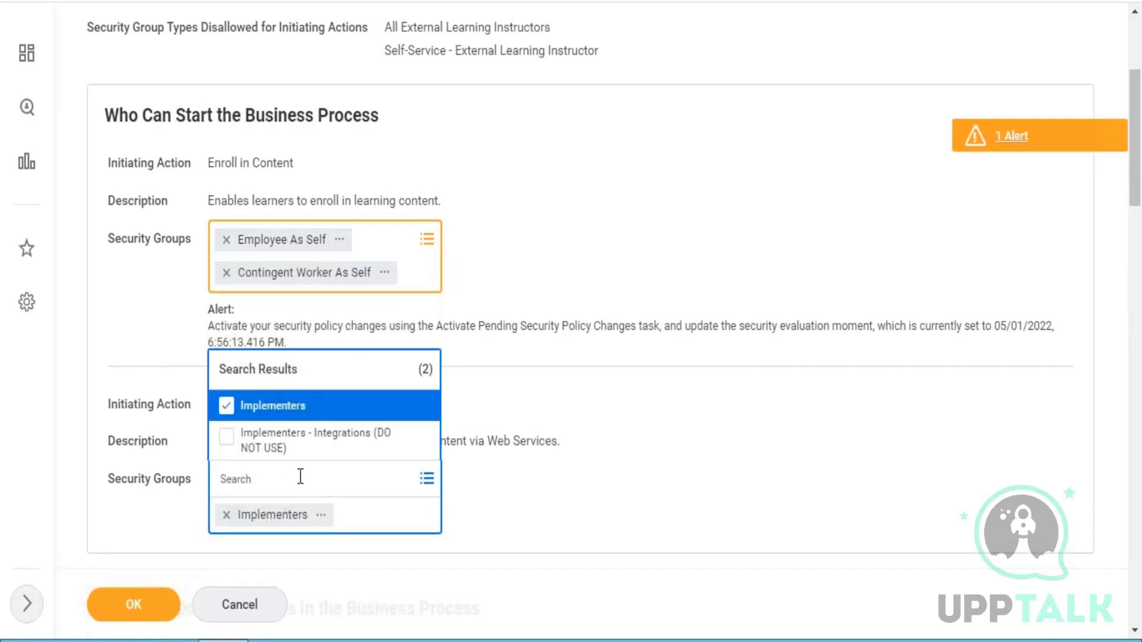
type("Lea")
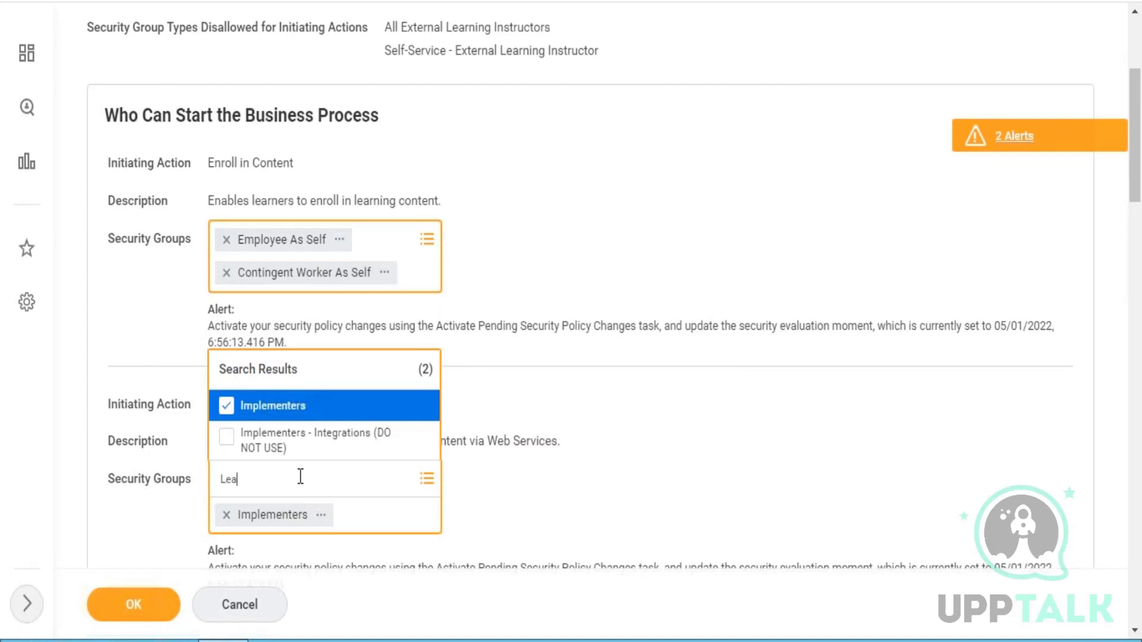
type("rning admin")
key("Return")
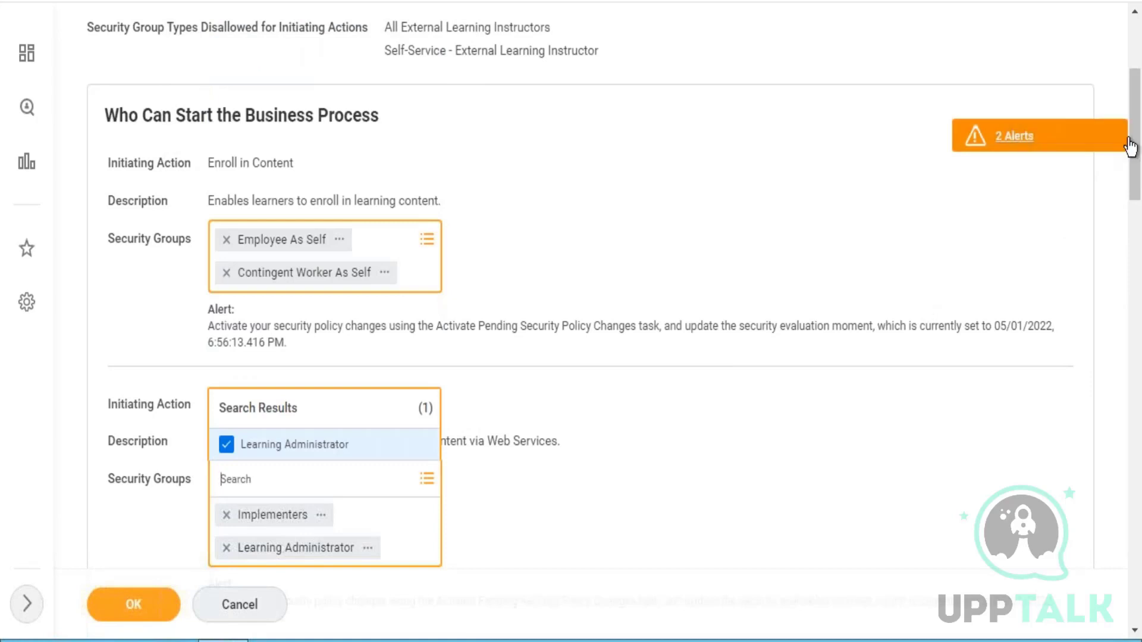
left_click_drag(1134, 147, 1137, 298)
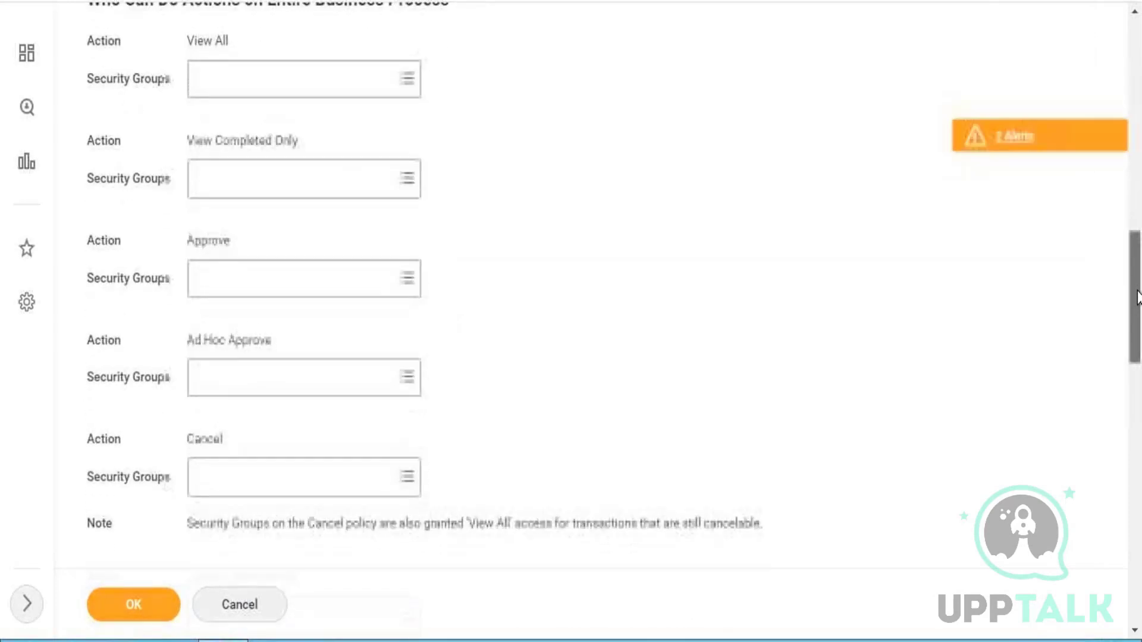
Add the Manager and Learning Administrator security groups to the Approve action of the entire business process.
left_click(285, 283)
type("manager")
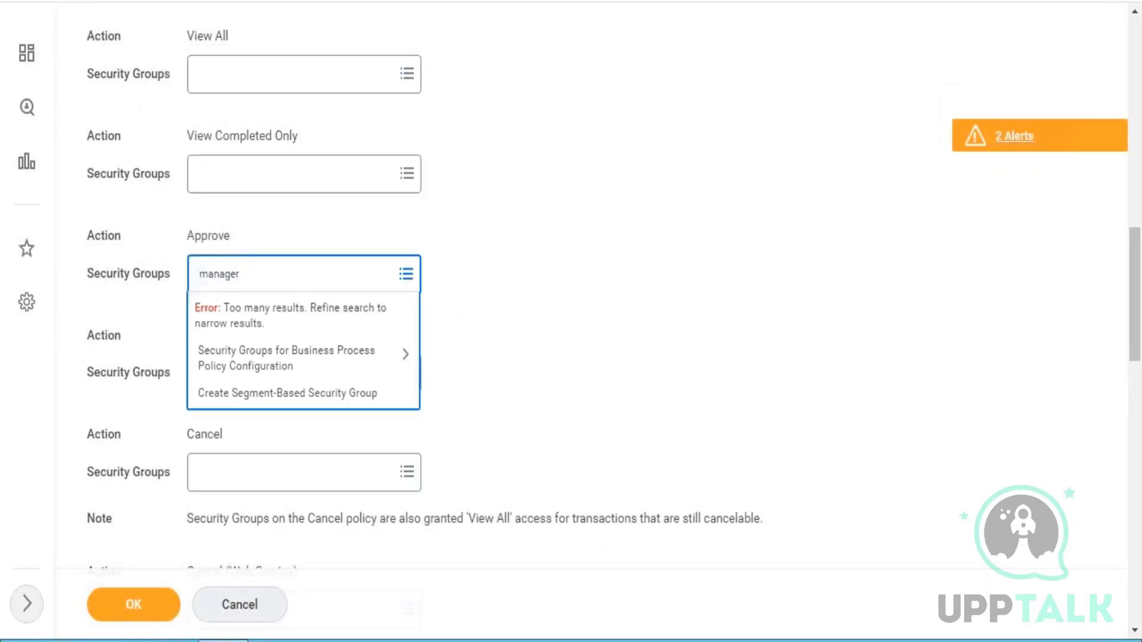
key("Return")
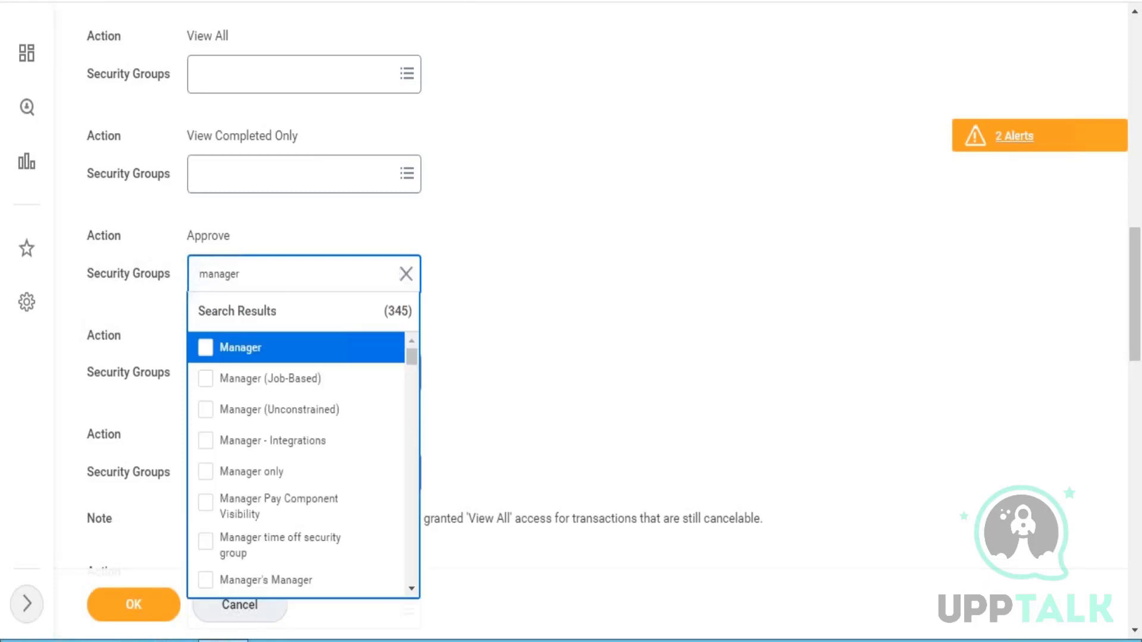
left_click(260, 357)
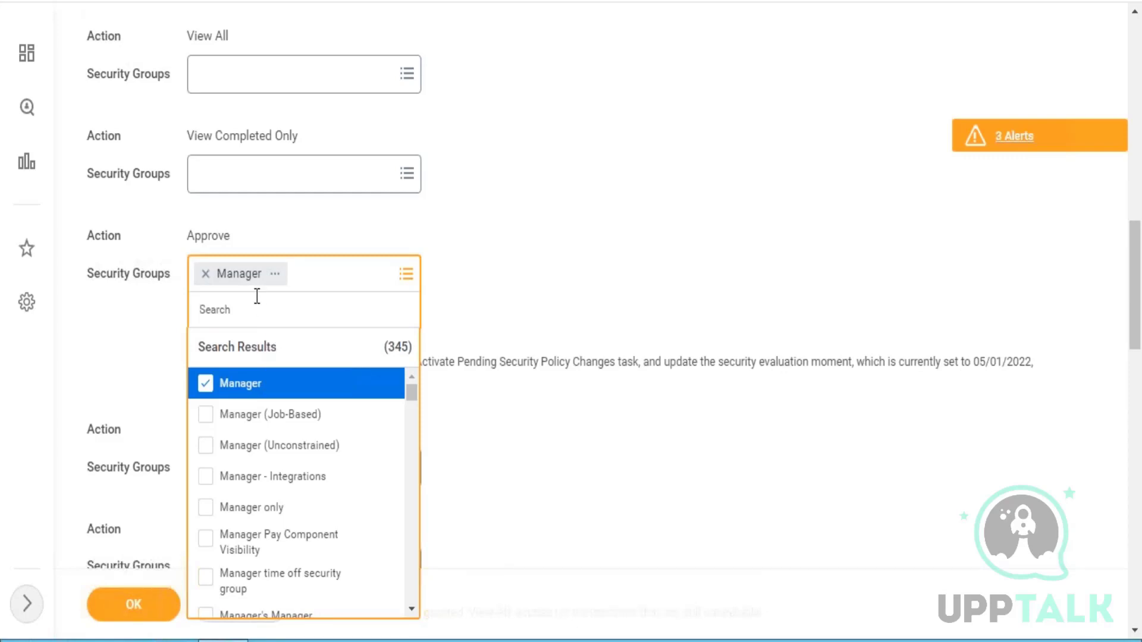
type("learning admin")
key("Return")
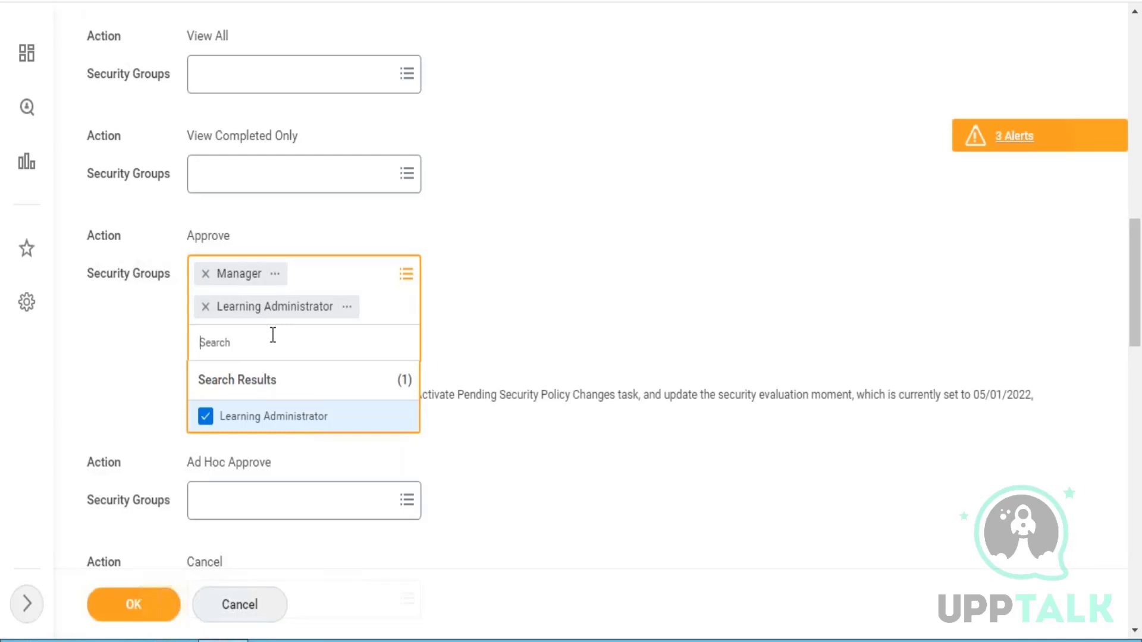
Add the Management Chain and Manager's Manager security groups to the Approve action.
type("management chain")
key("Return")
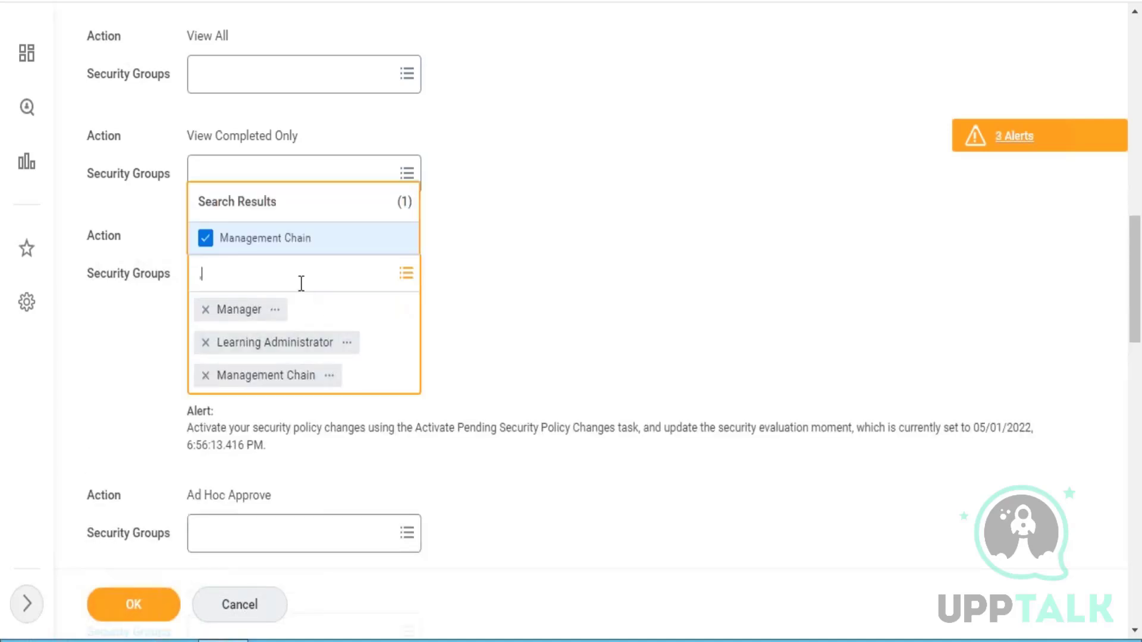
type("managers manager")
key("Return")
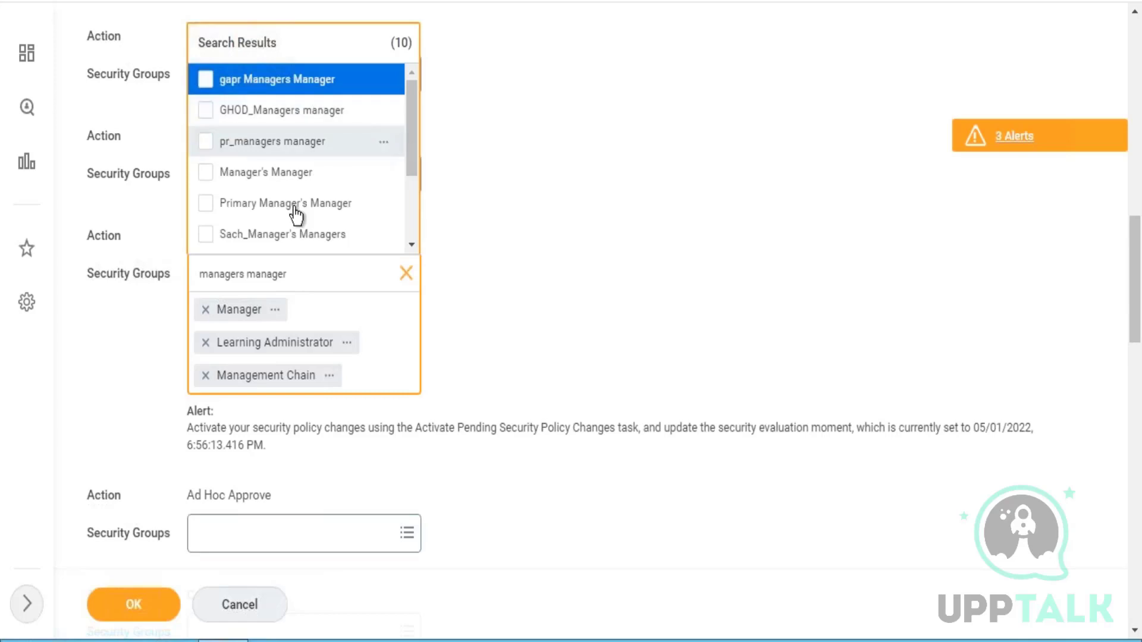
left_click(286, 188)
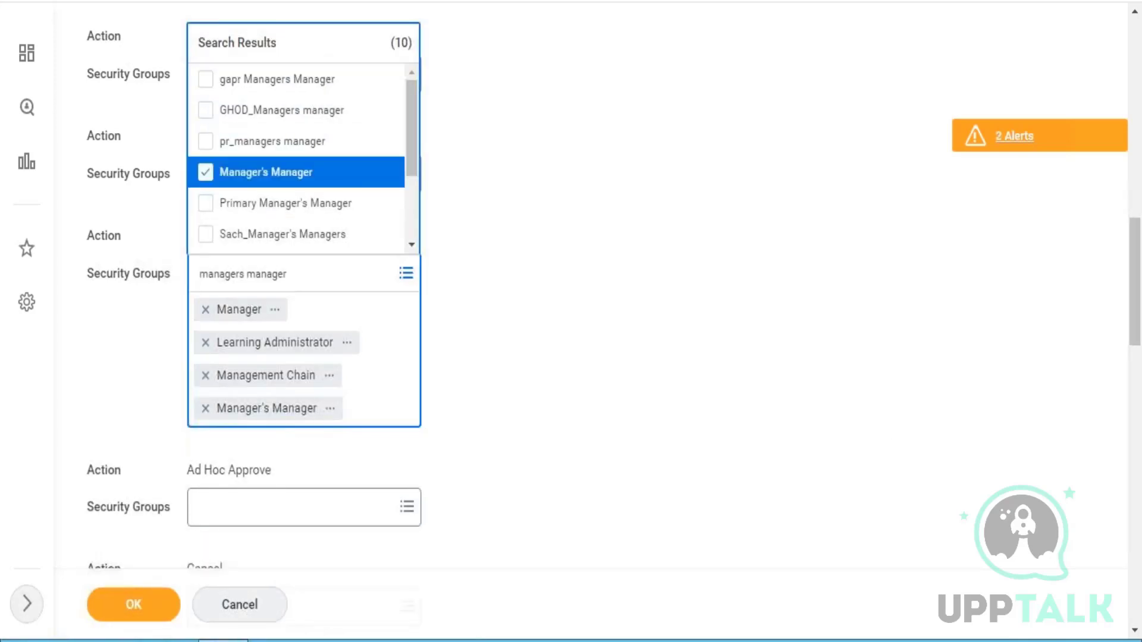
left_click(369, 341)
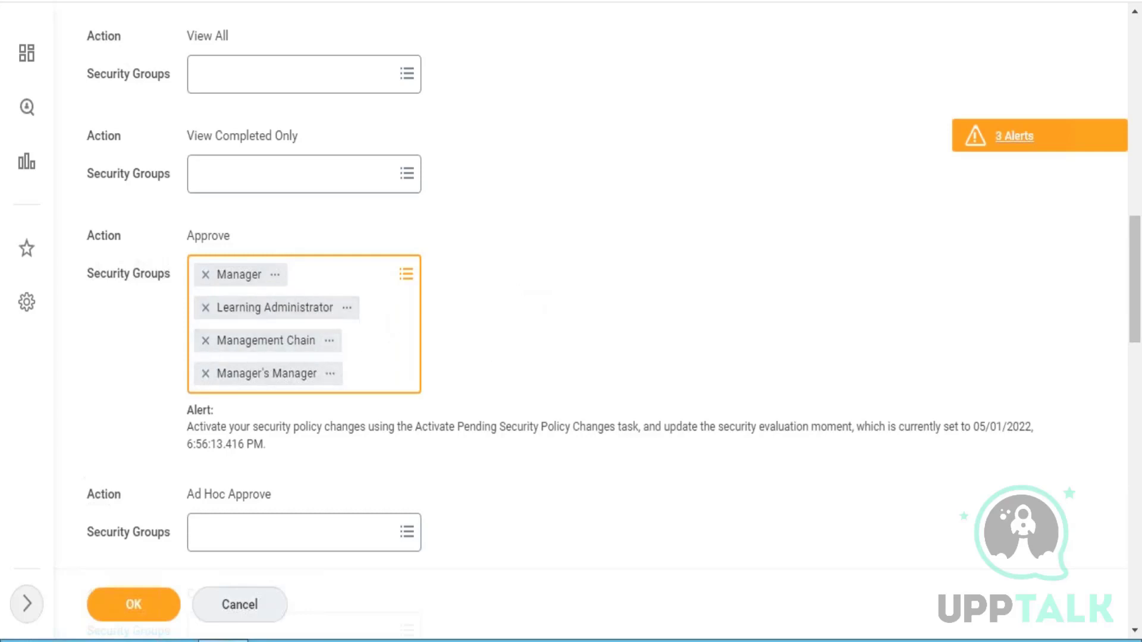
Add the Implementers security group to the Ad Hoc Approve action.
left_click_drag(1138, 271, 1138, 318)
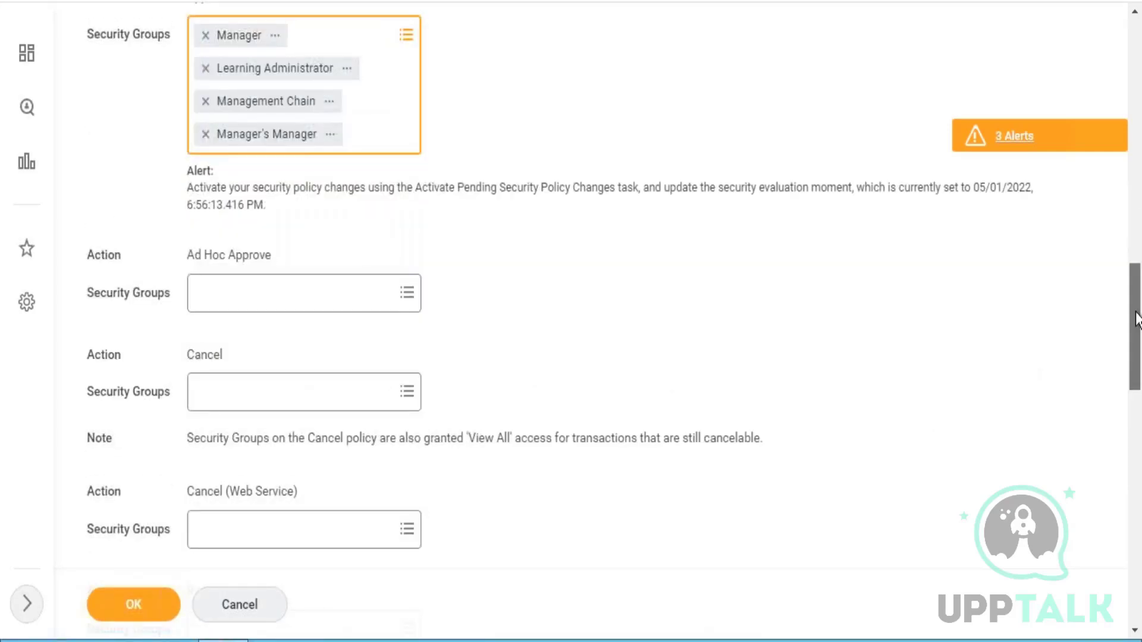
left_click_drag(1137, 313, 1137, 314)
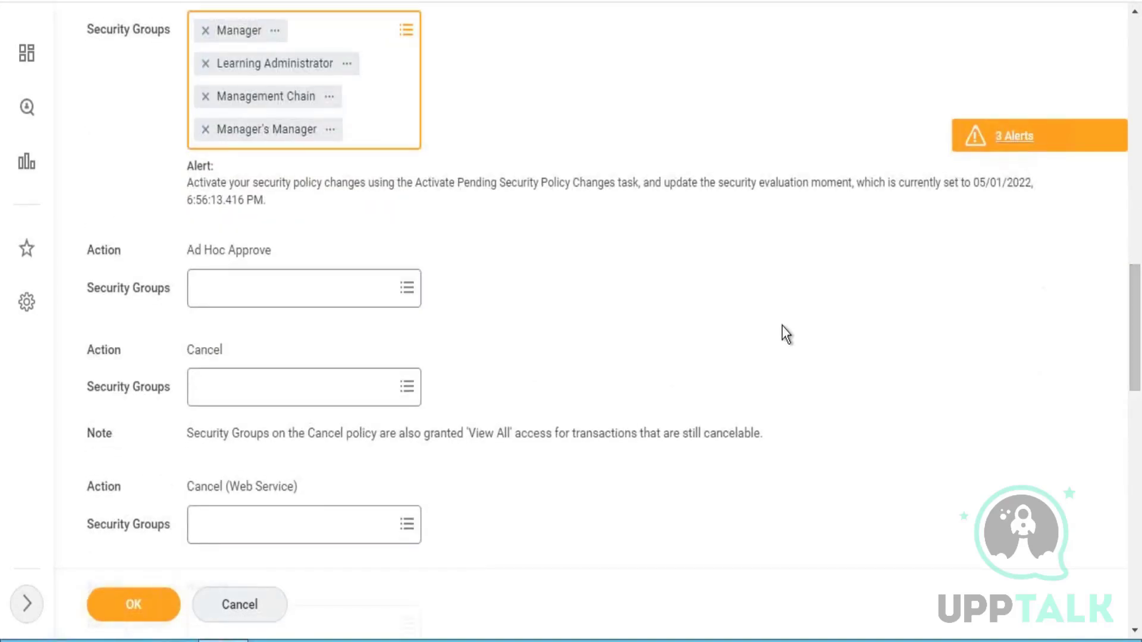
left_click(305, 306)
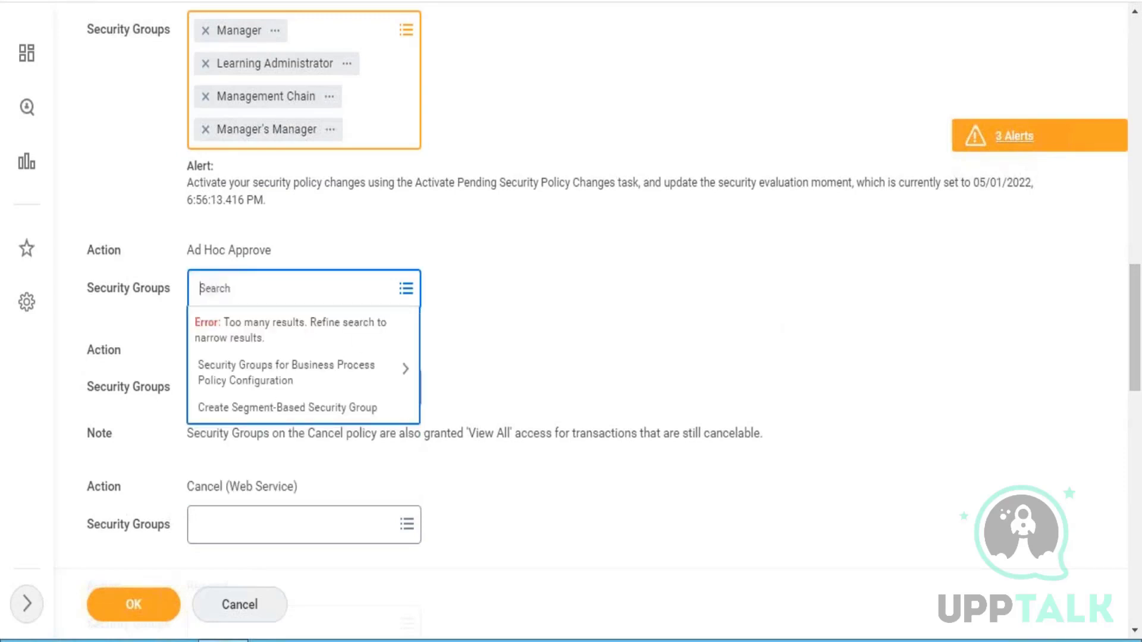
type("implemneters")
key("Return")
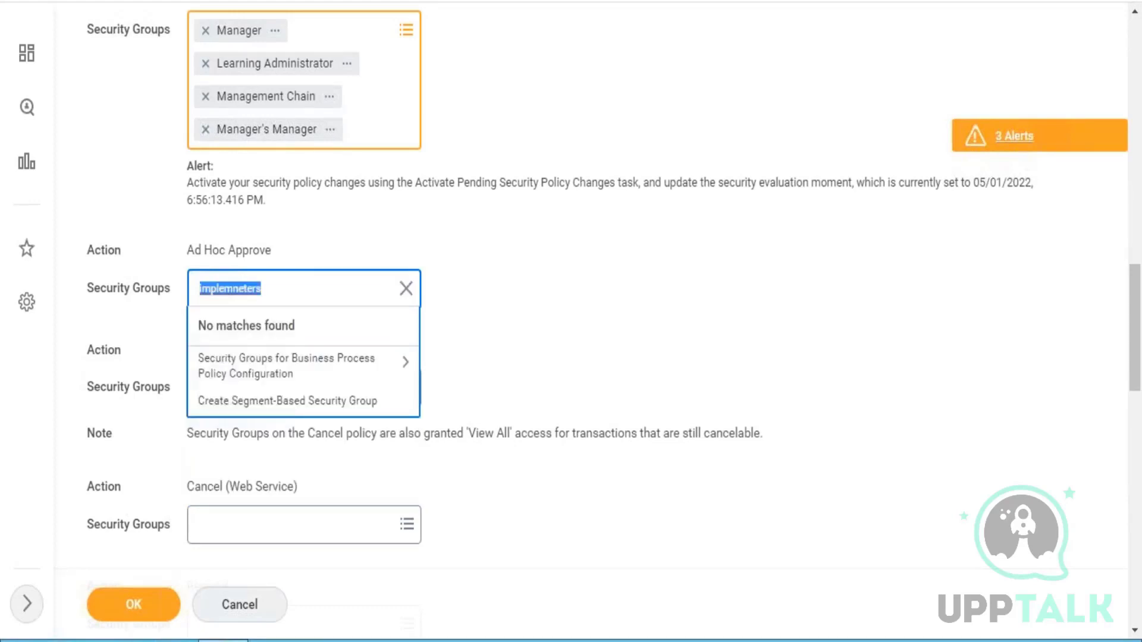
type("im")
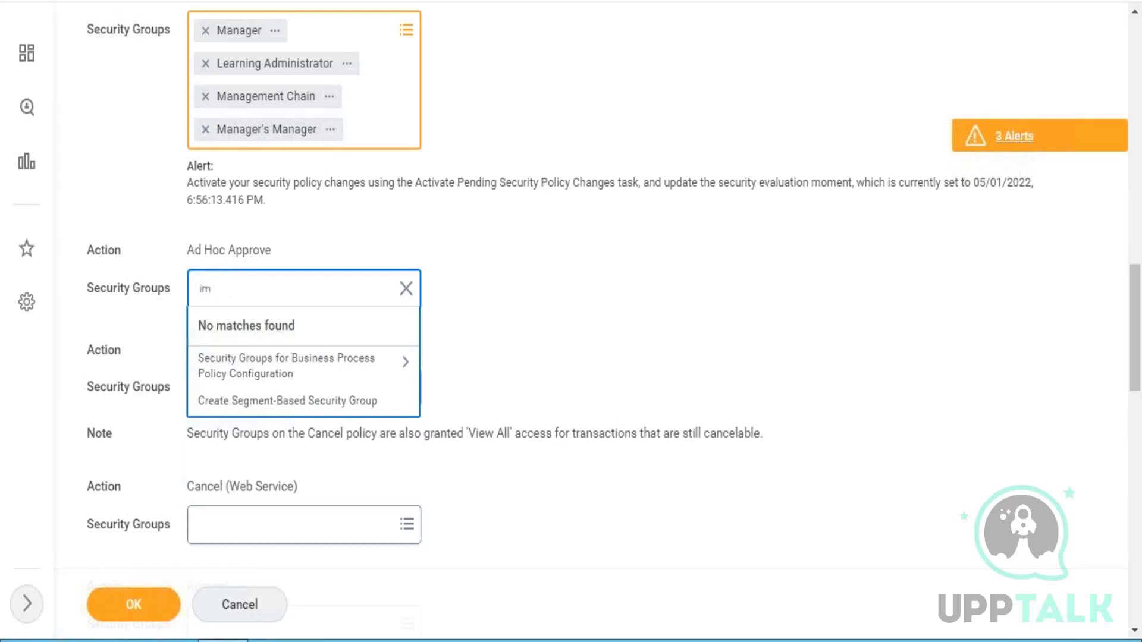
type("plementers")
key("Return")
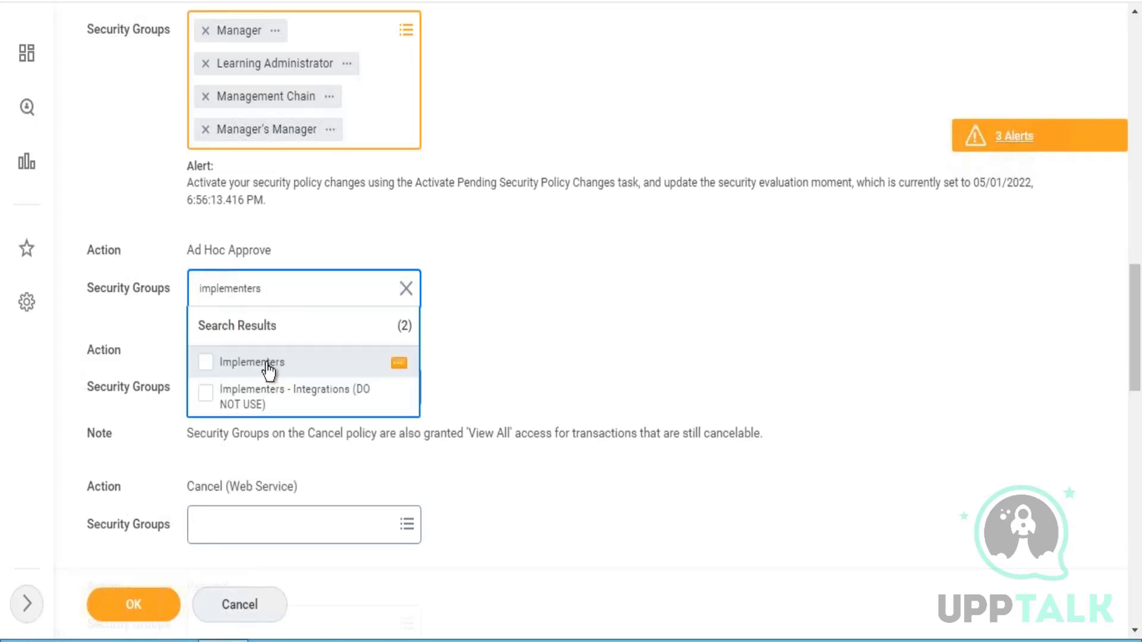
left_click(269, 369)
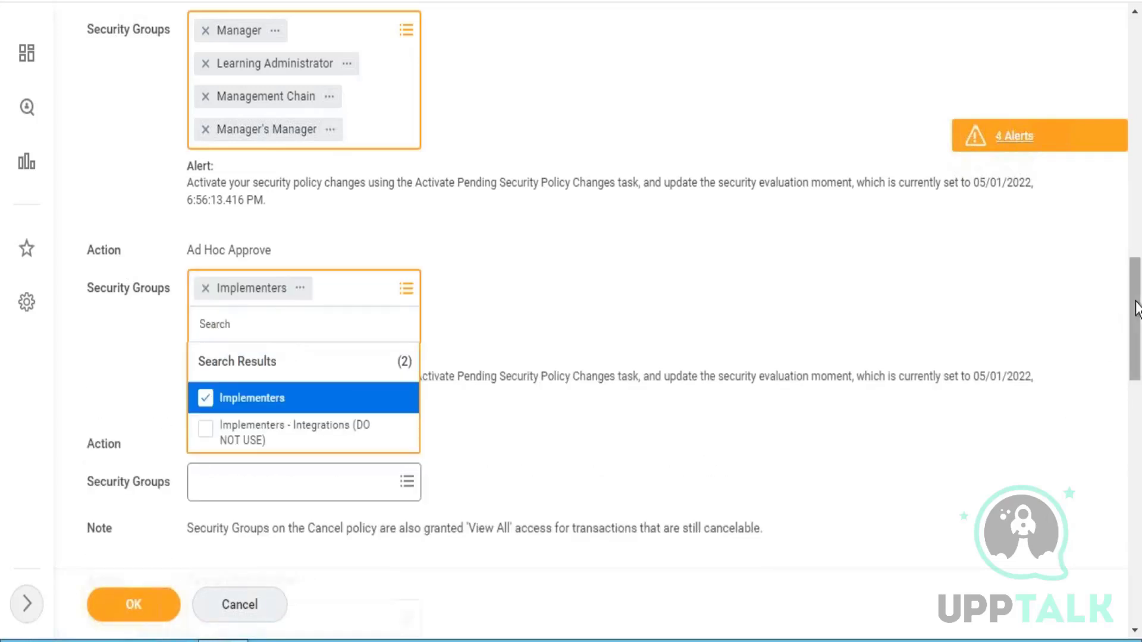
Add the Implementers and Learning Administrator security groups to the Cancel (Web Service) action.
left_click_drag(1137, 309, 1139, 381)
scroll(1140, 384, "down", 1)
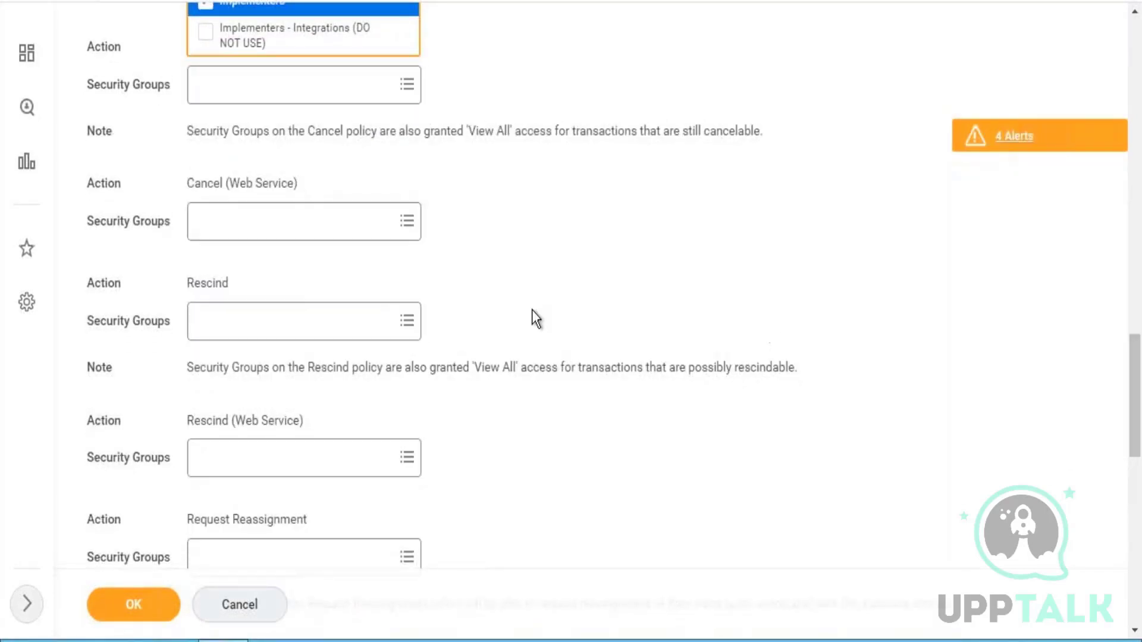
left_click(361, 231)
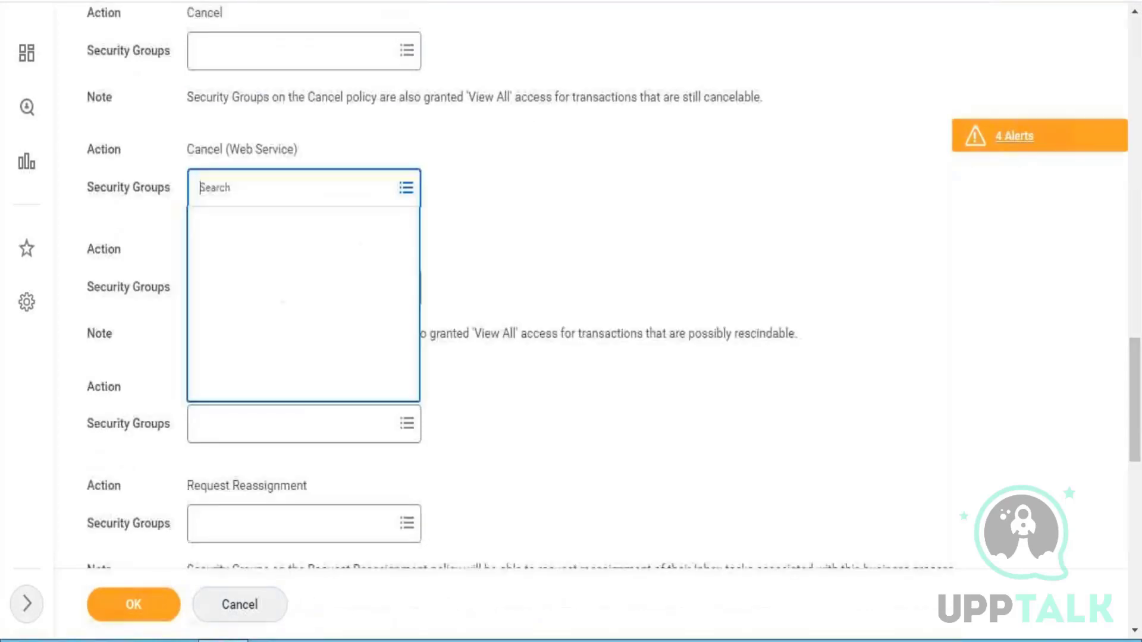
type("implementer")
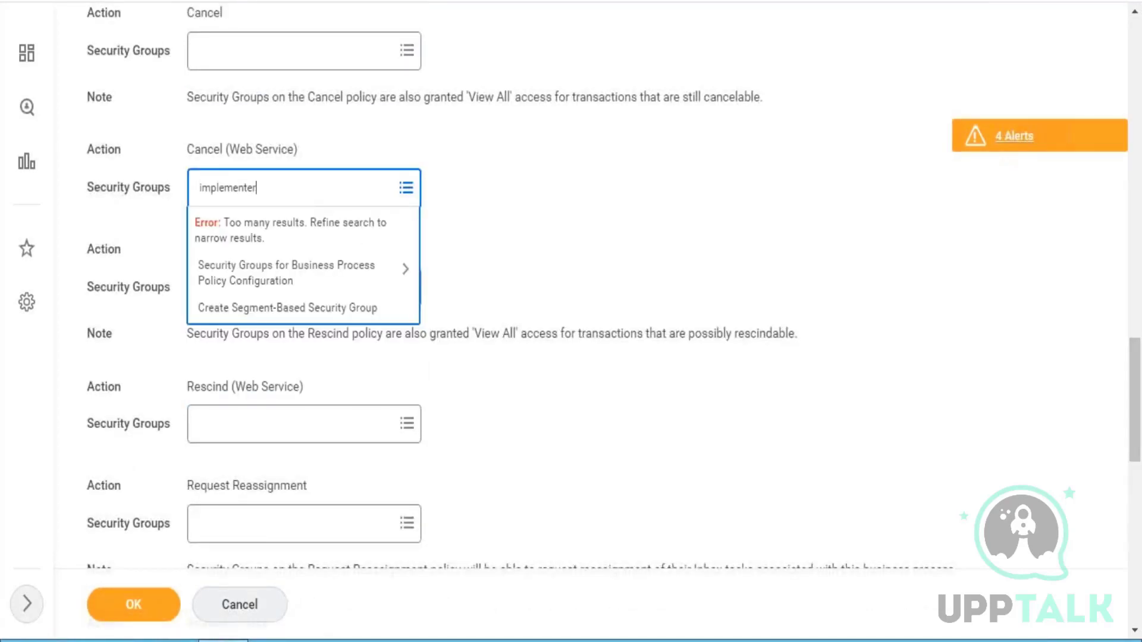
key("Return")
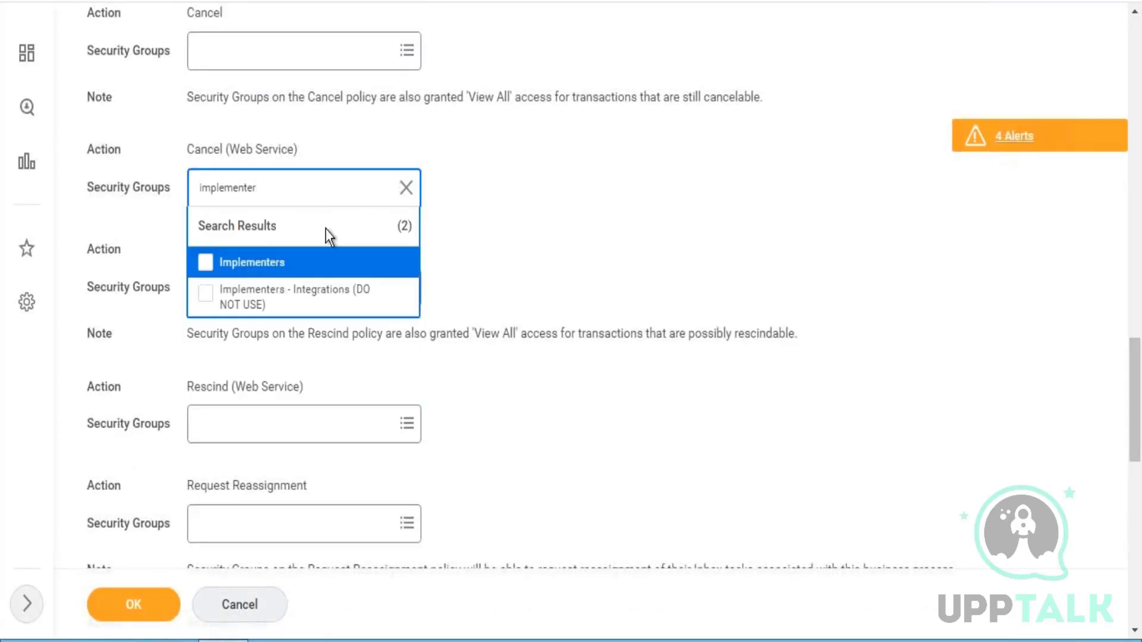
left_click(270, 269)
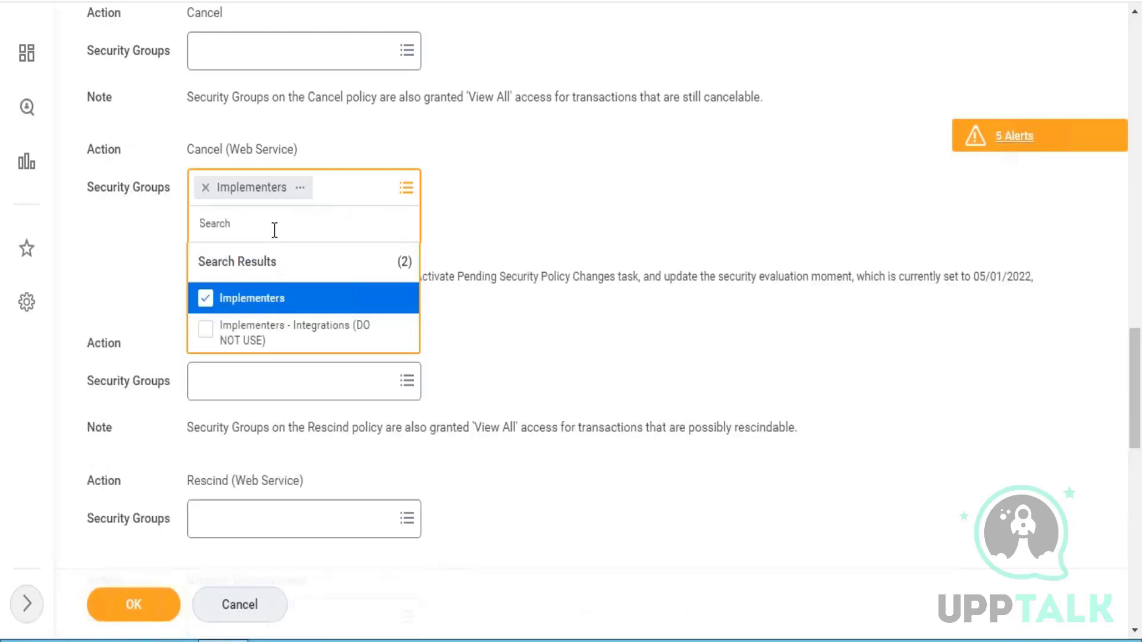
type("learning admin")
key("Return")
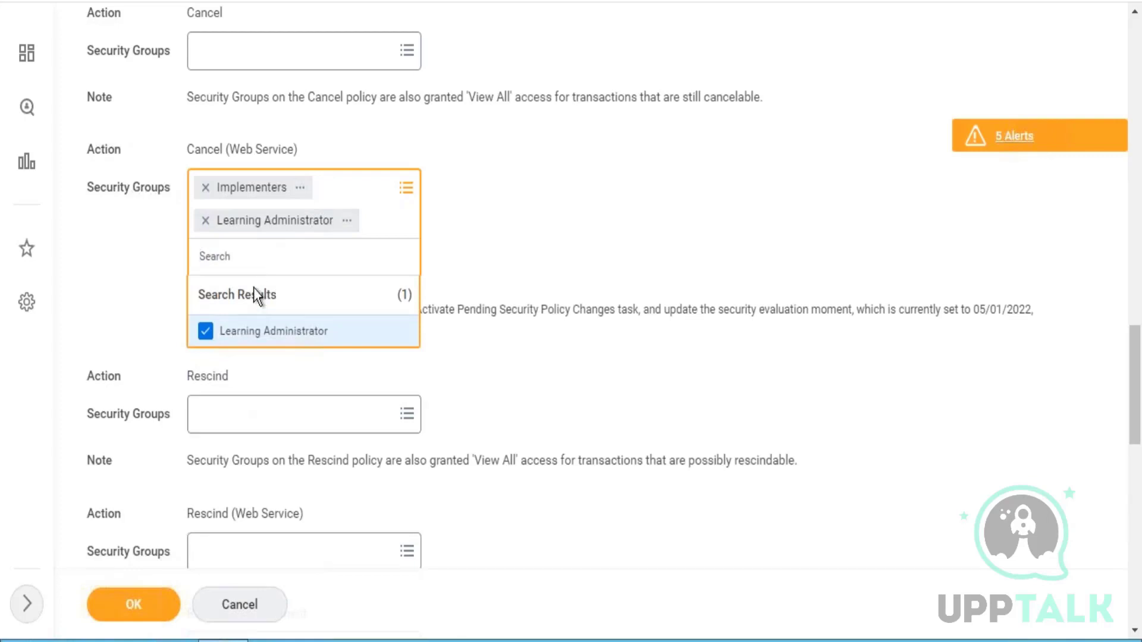
Add the Learning Administrator security group to the Rescind action.
left_click(232, 418)
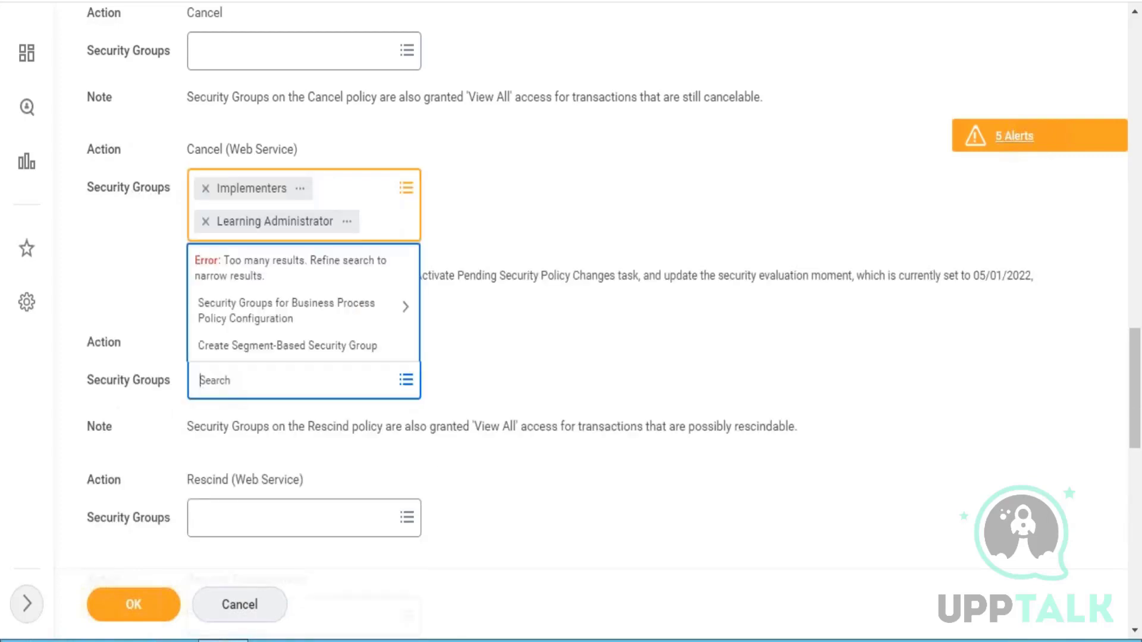
type("learning")
type("adminng")
key("Return")
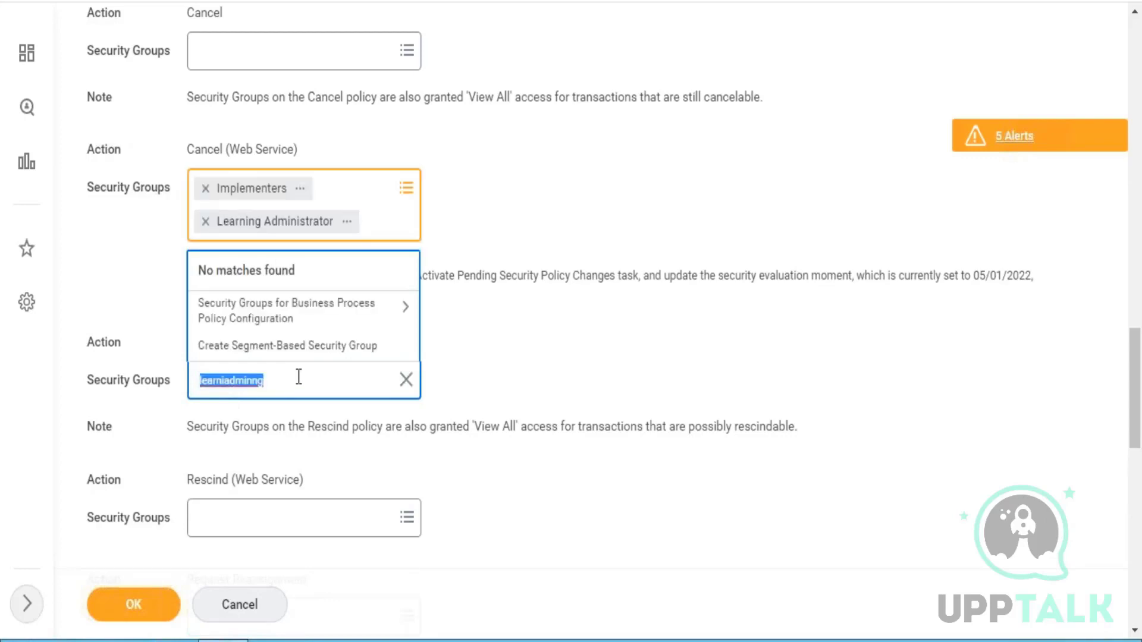
type("learning admin")
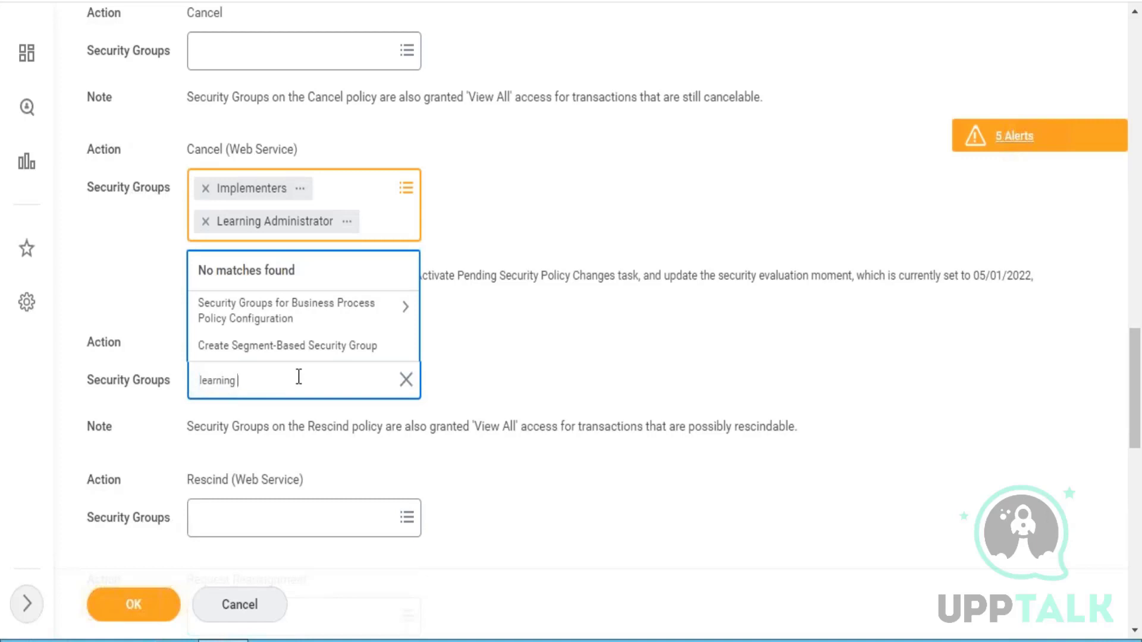
key("Return")
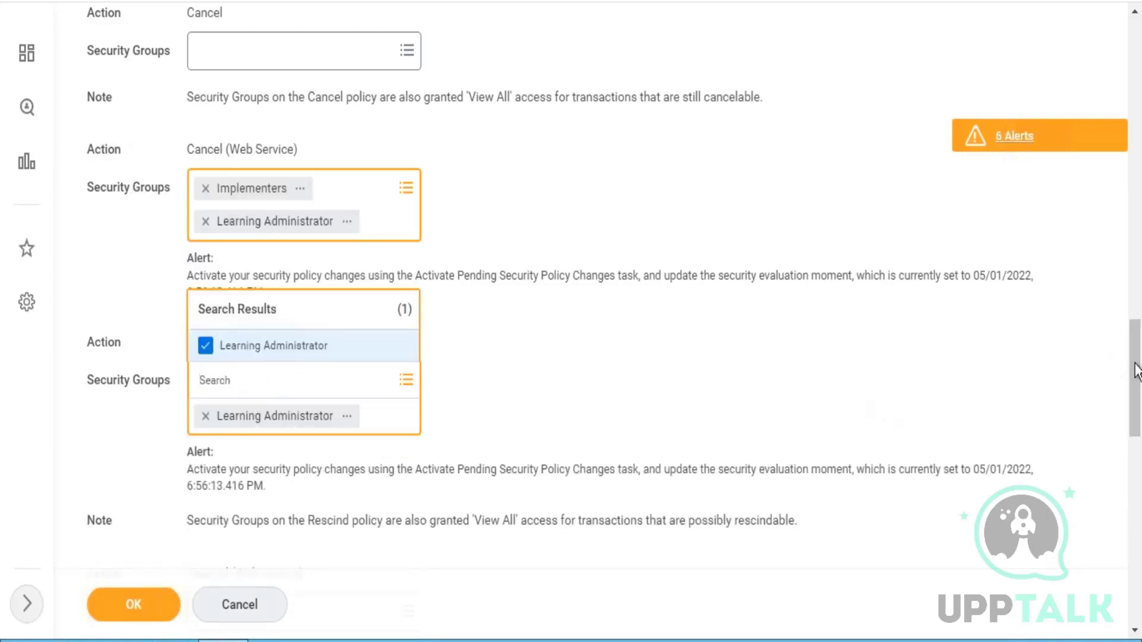
Add the Learning Administrator security group to the Rescind (Web Service) action.
left_click_drag(1138, 375, 1138, 443)
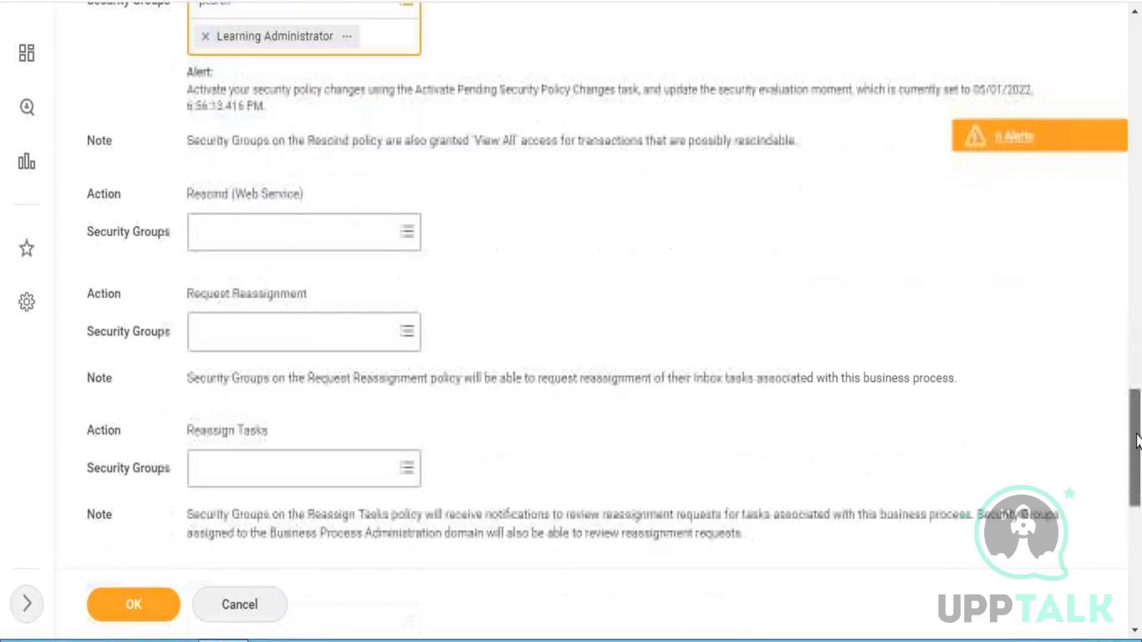
left_click(244, 232)
type("le")
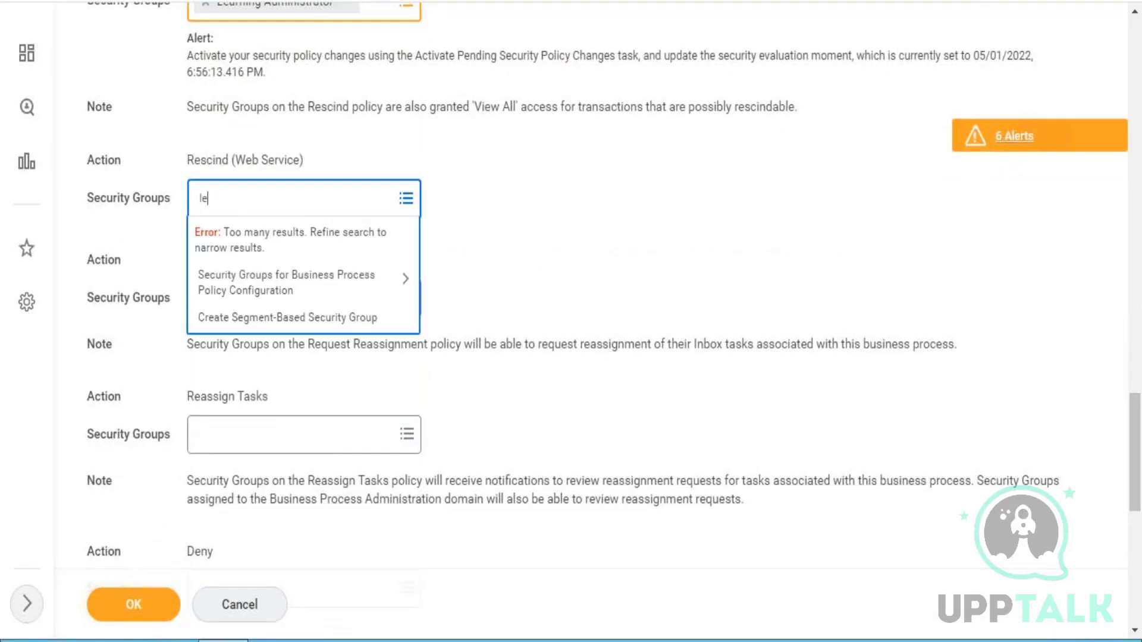
type("arning admin")
key("Return")
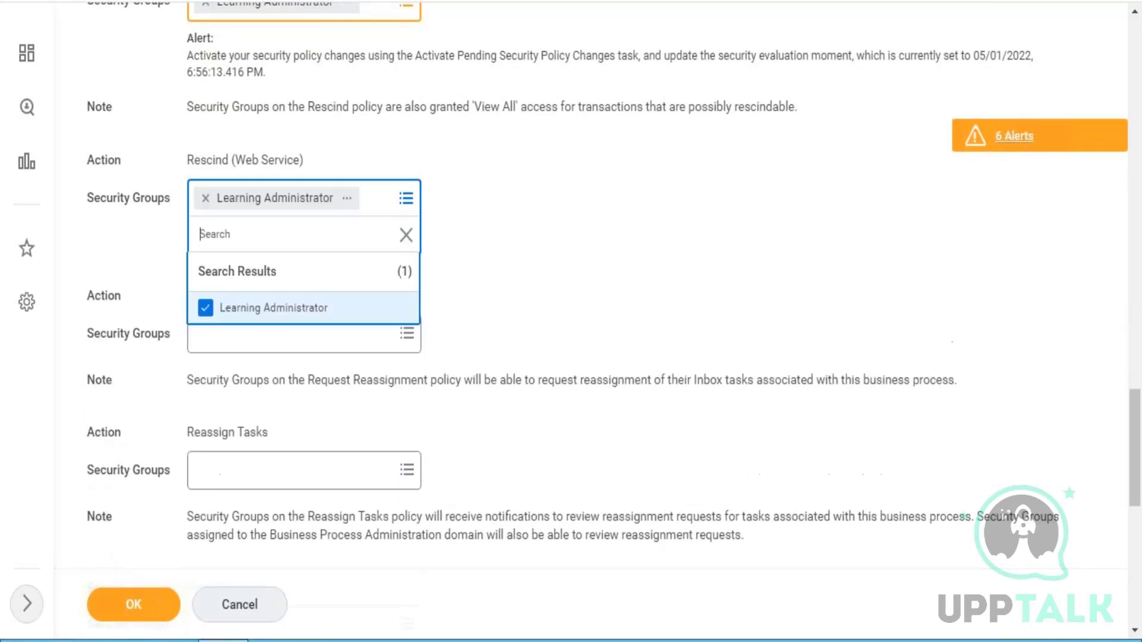
left_click(288, 352)
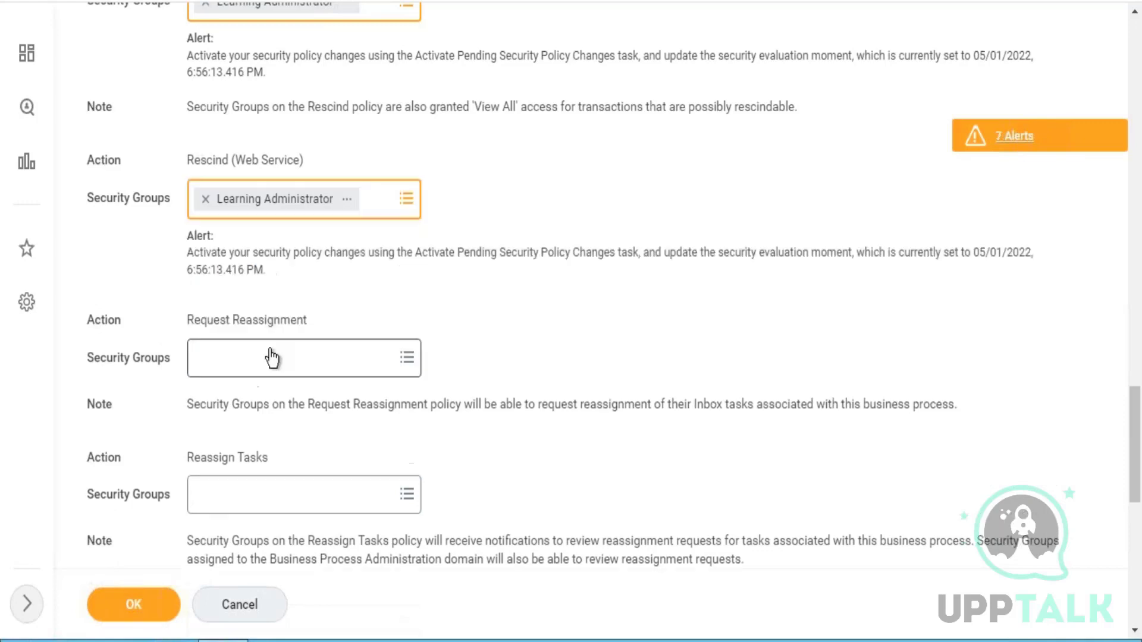
Add the Learning Administrator security group to the Request Reassignment action.
left_click(268, 365)
type("le")
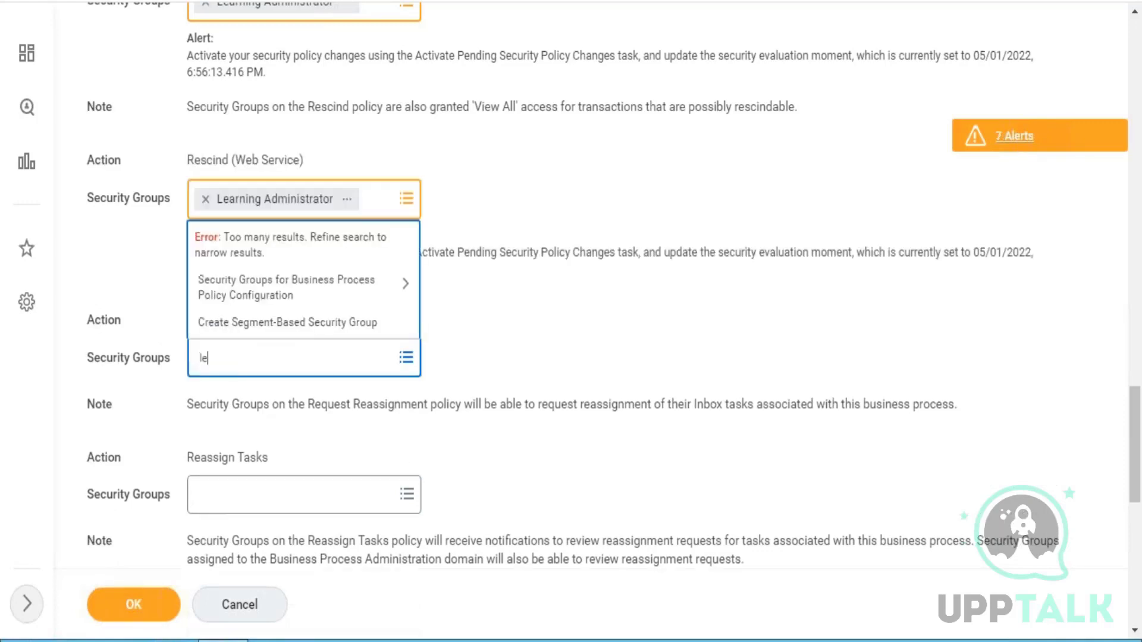
type("arning admin")
key("Return")
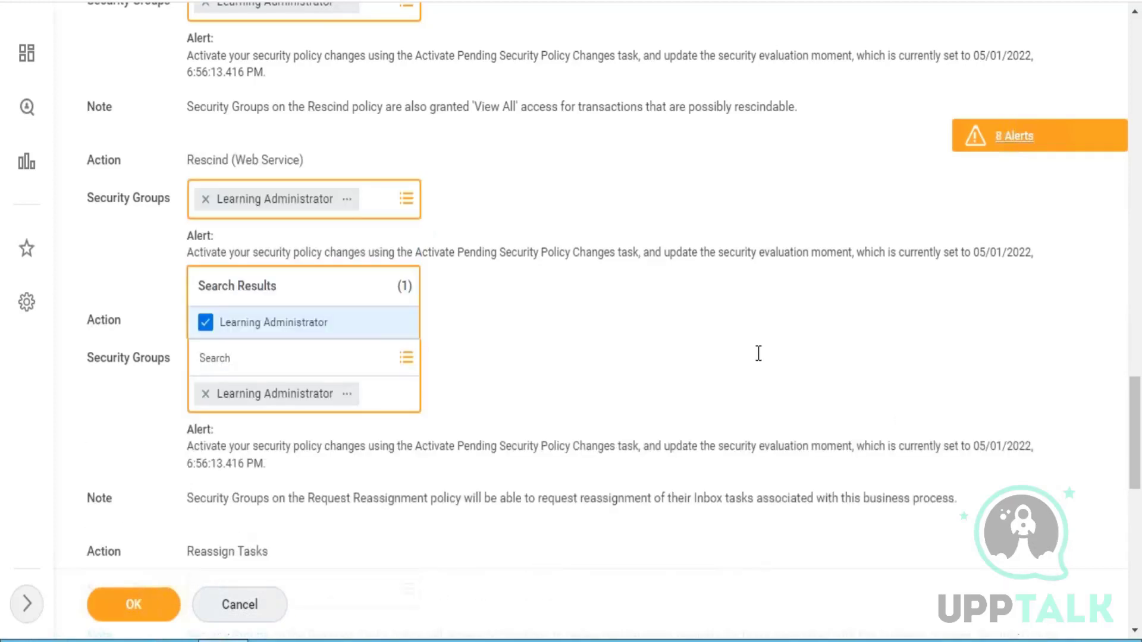
Add the Learning Administrator security group to the Reassign Tasks action.
left_click_drag(1137, 445, 1137, 511)
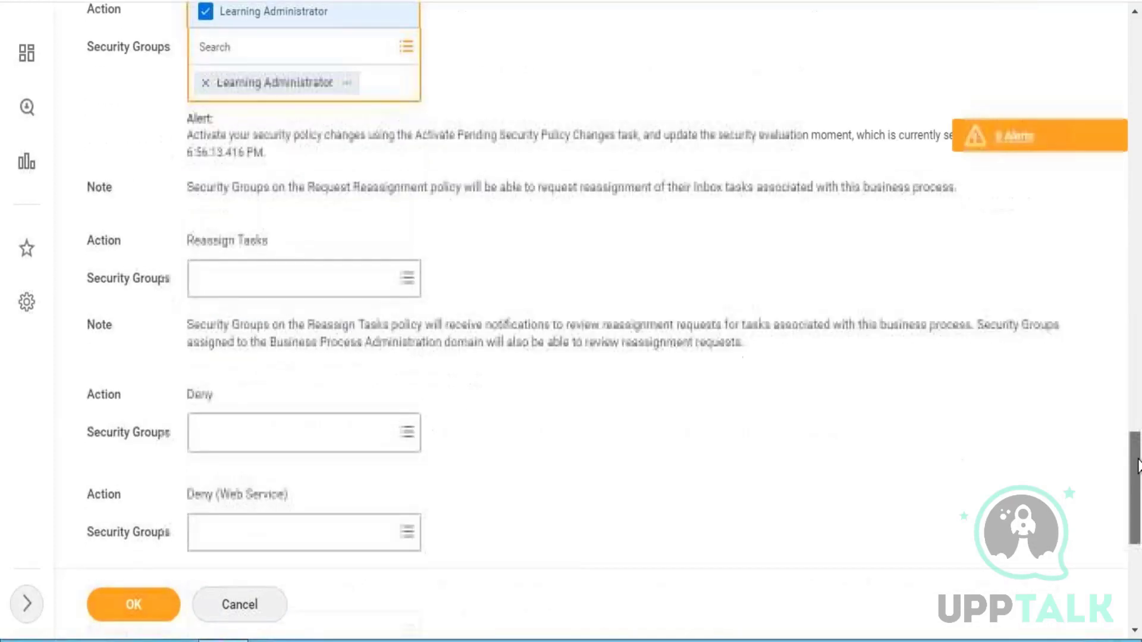
left_click(241, 285)
type("learn")
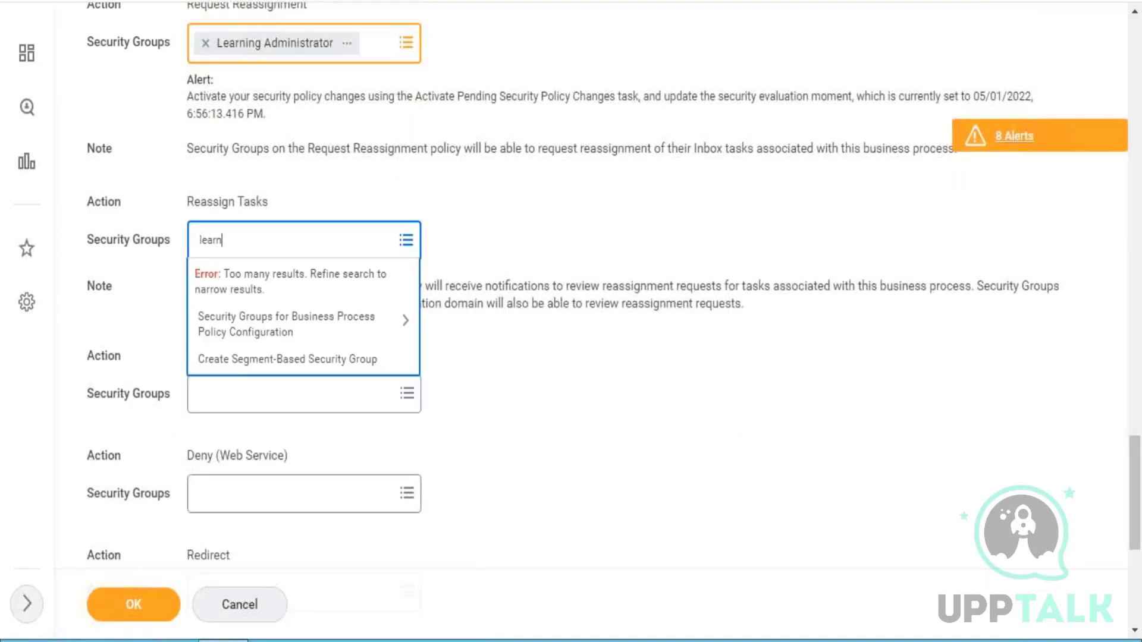
type("ing admin")
key("Return")
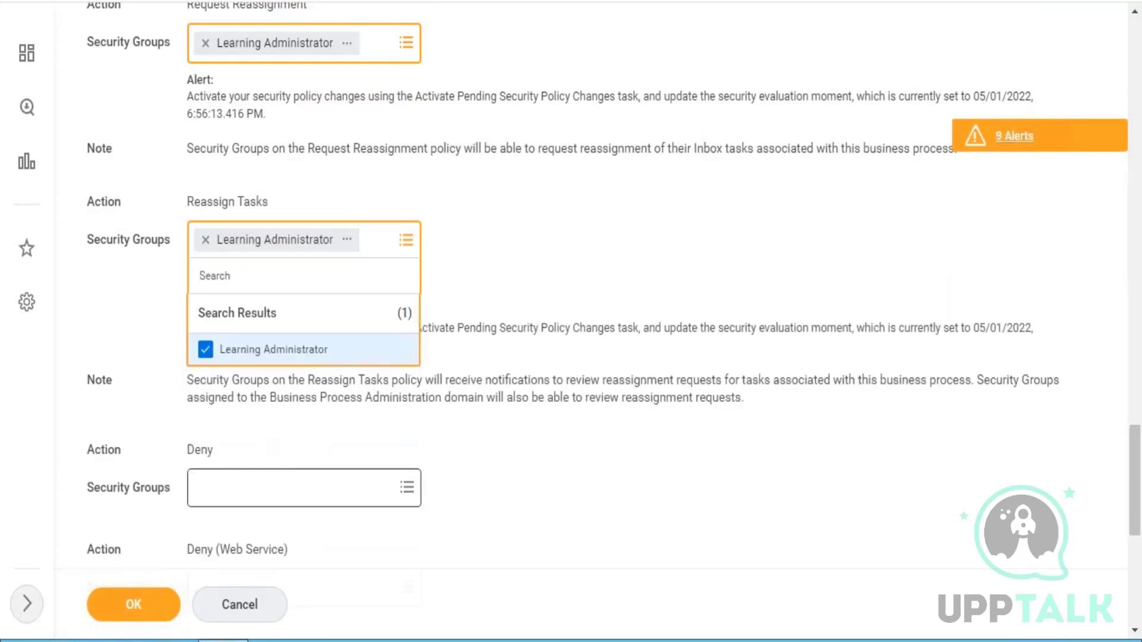
Add the Learning Administrator security group to the Deny action.
left_click(298, 488)
type("lea")
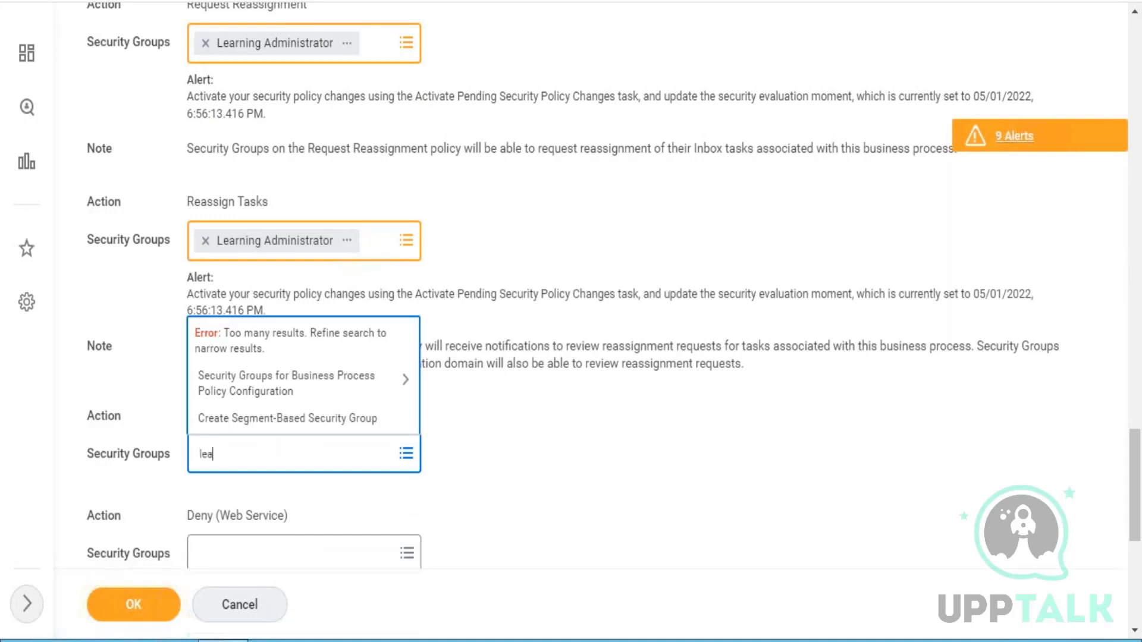
type("rning admin")
key("Return")
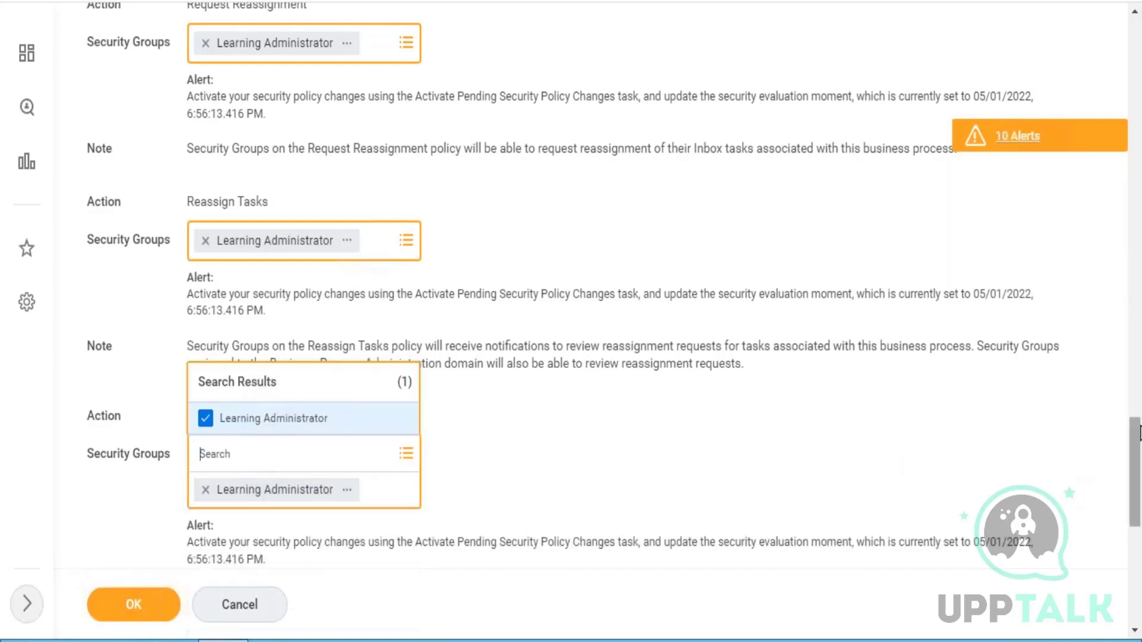
Add the Learning Administrator security group to the Deny (Web Service) action.
left_click_drag(1138, 445, 1140, 526)
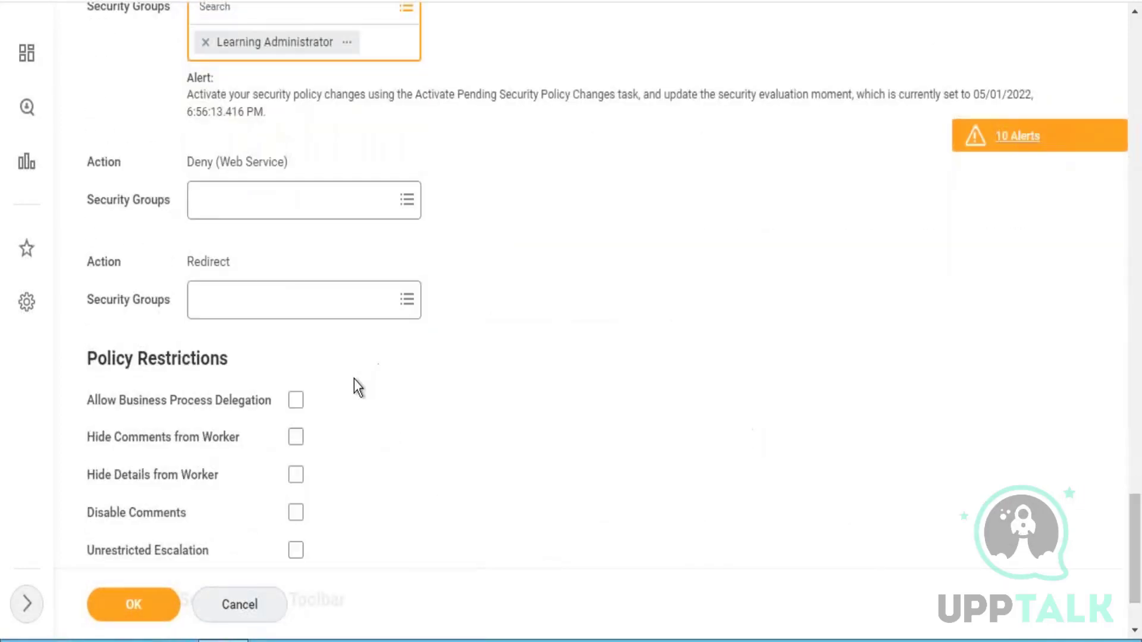
left_click(251, 213)
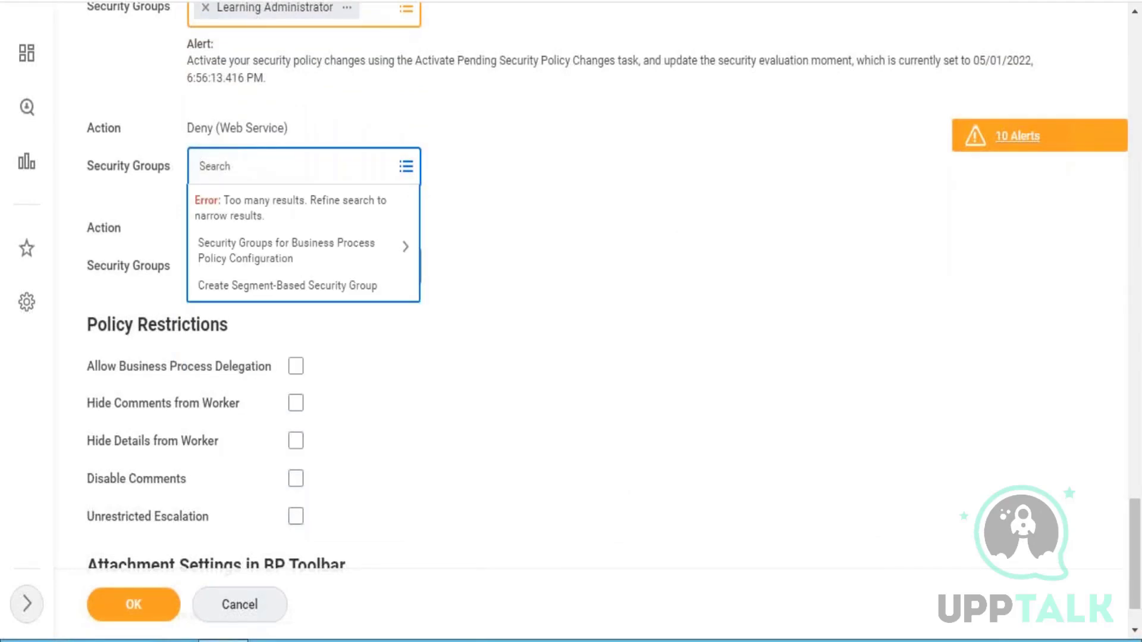
type("learning admin")
key("Return")
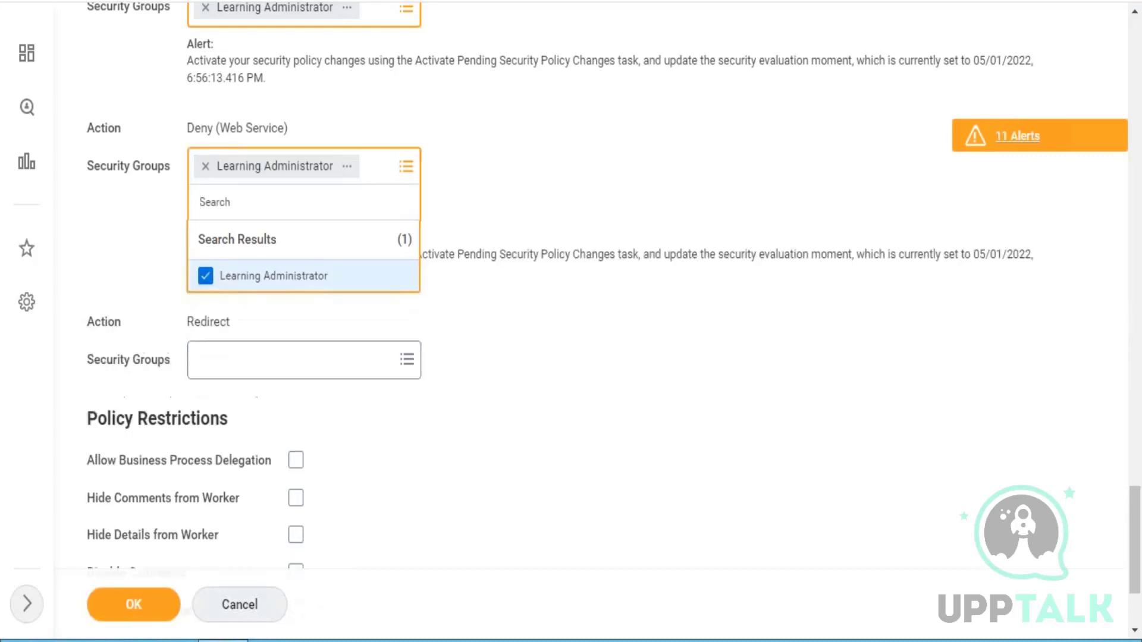
left_click(631, 388)
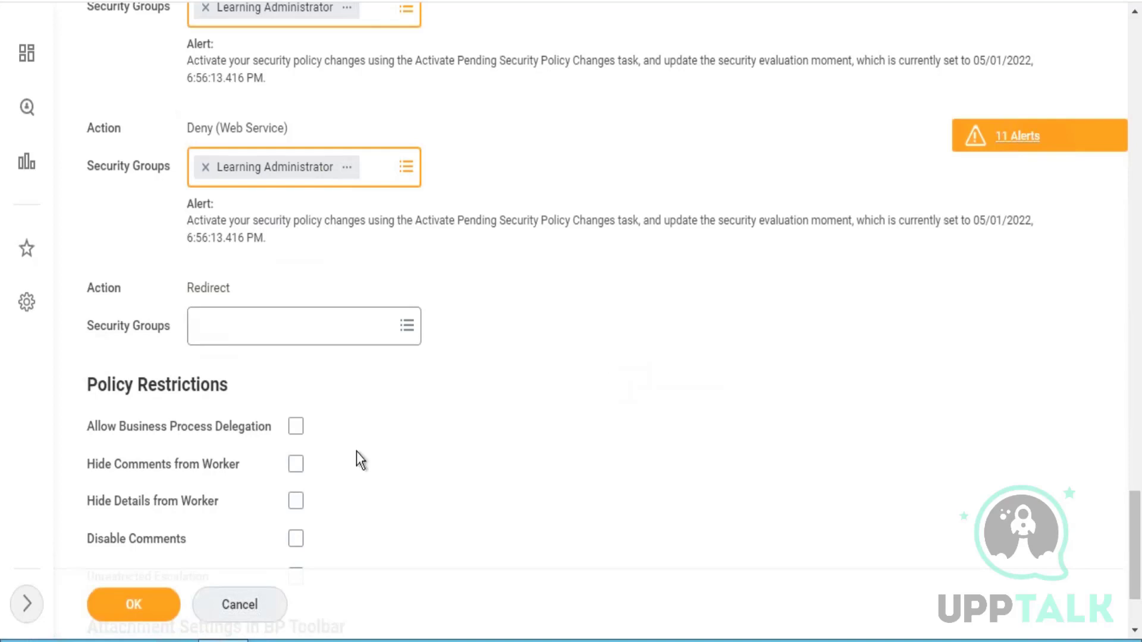
Enable Allow Business Process Delegation under Policy Restrictions and save the Enroll in Content security policy.
left_click(294, 432)
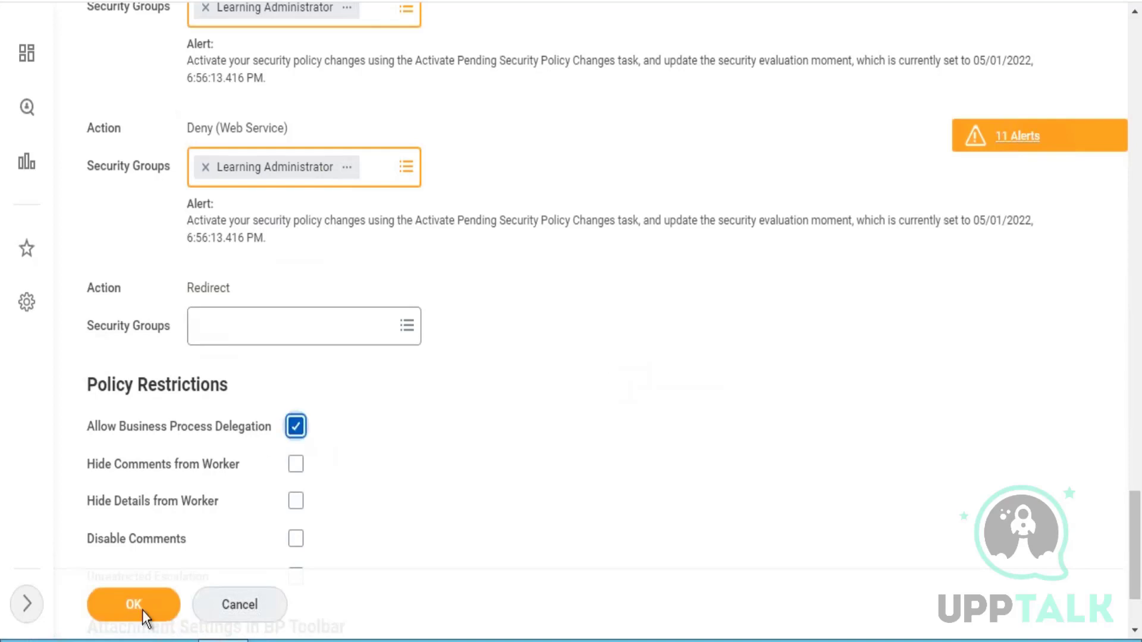
left_click(141, 611)
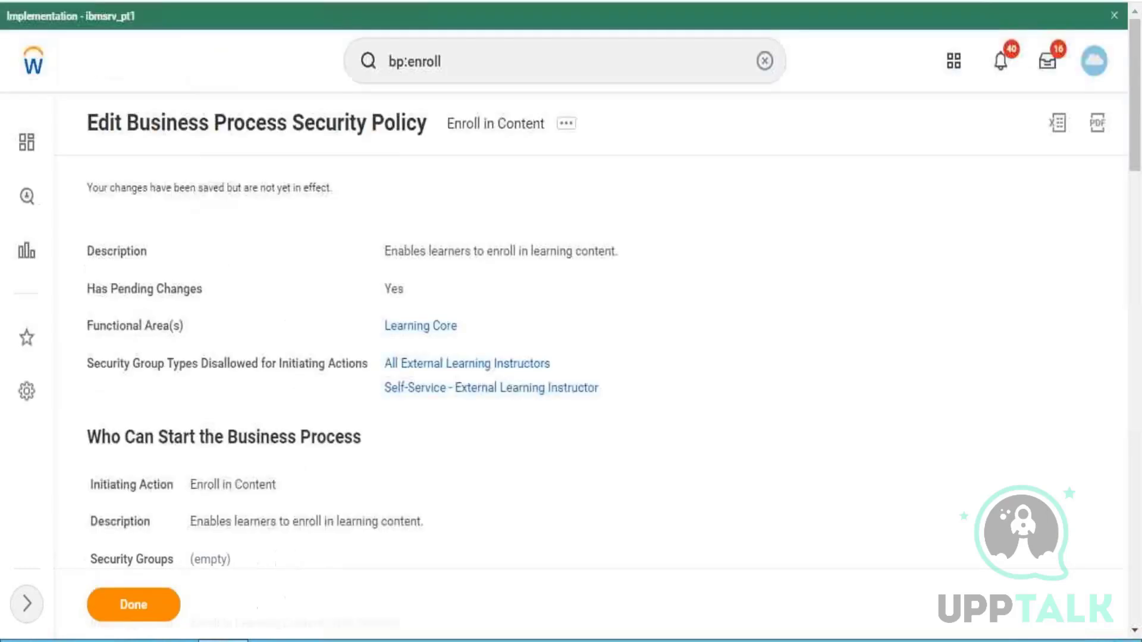
Search for "activate" and open the Activate Pending Security Policy Changes task.
left_click(497, 66)
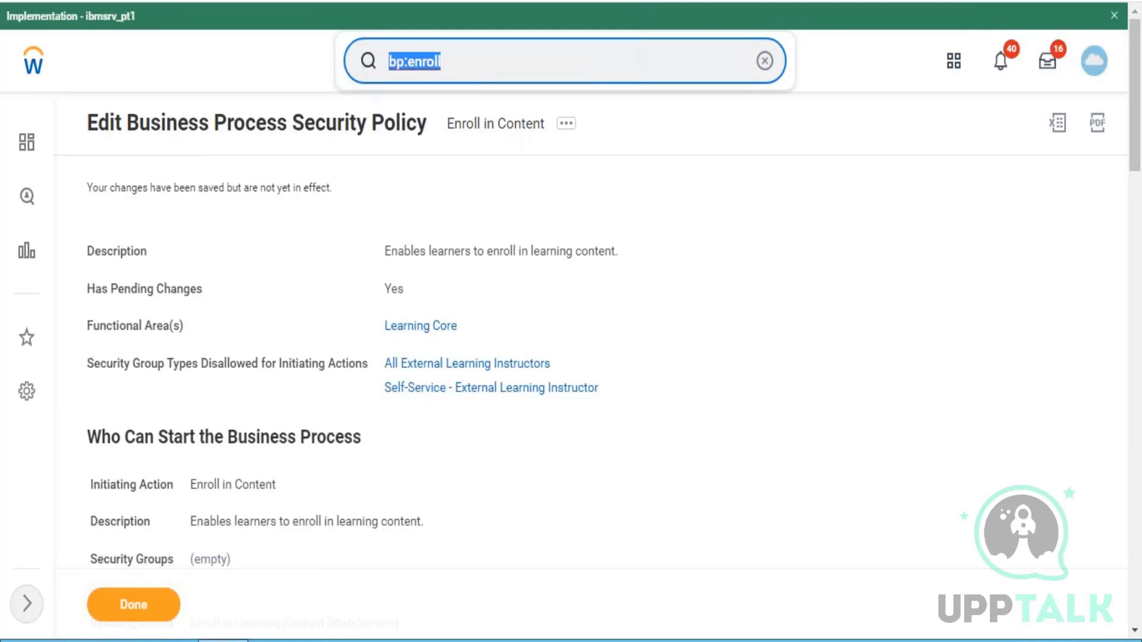
type("acti")
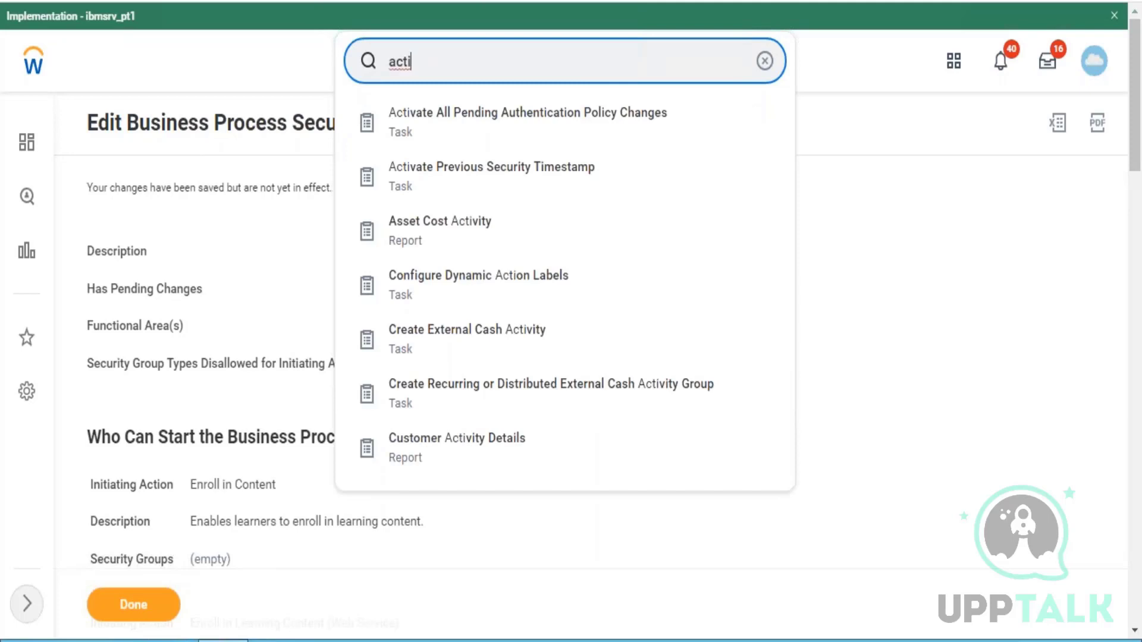
type("vate")
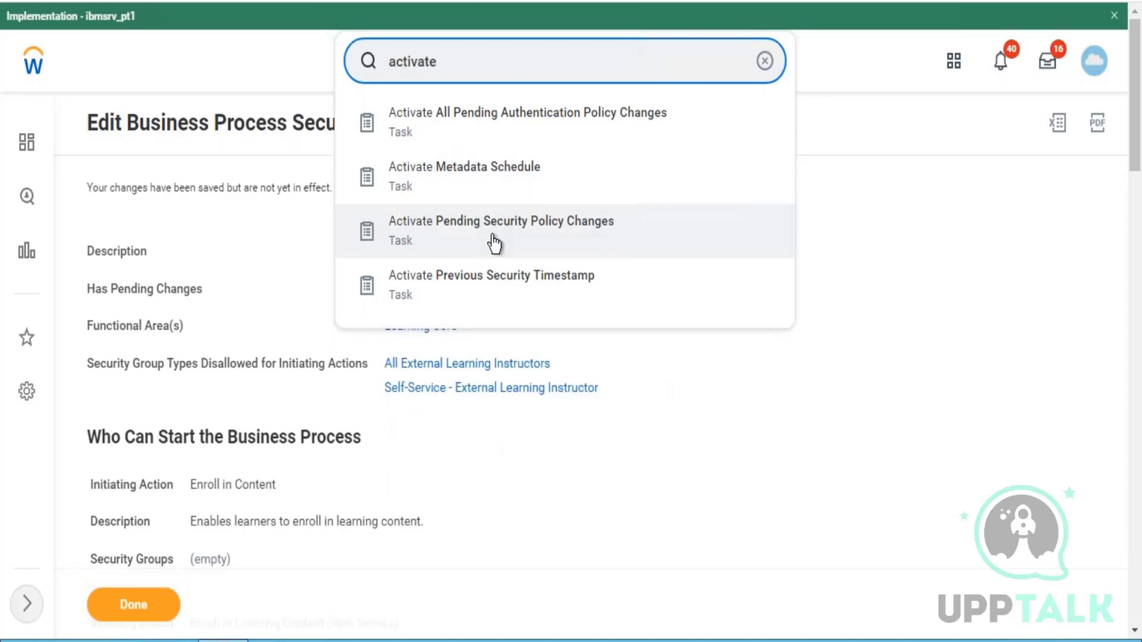
left_click(494, 241)
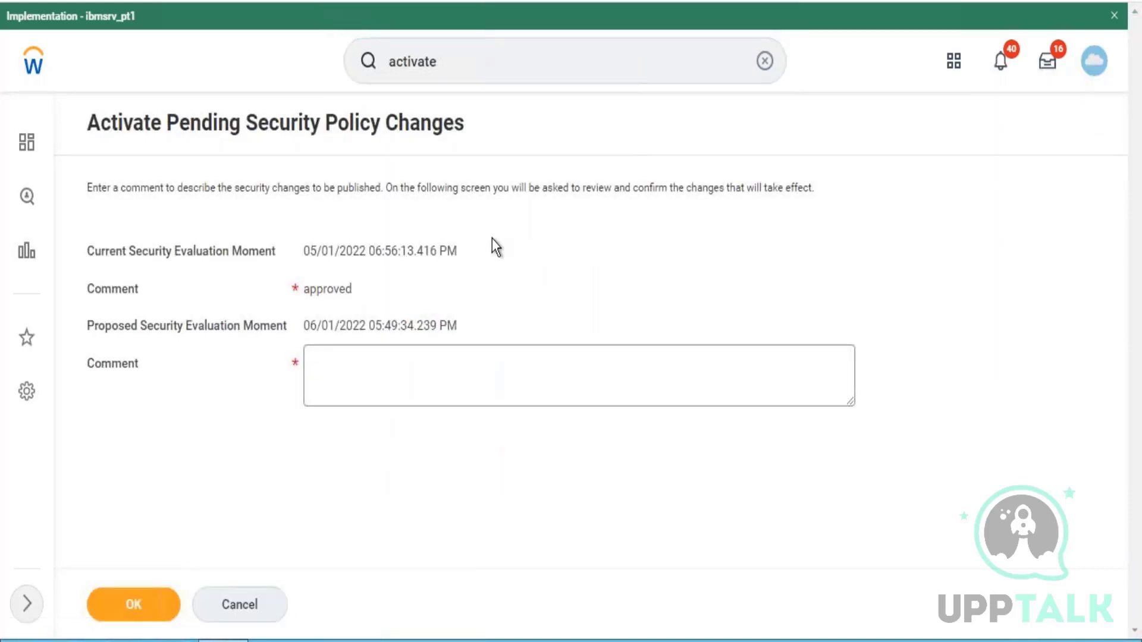
Enter the comment "test" for the pending security policy changes and confirm their activation.
left_click(408, 385)
type("test")
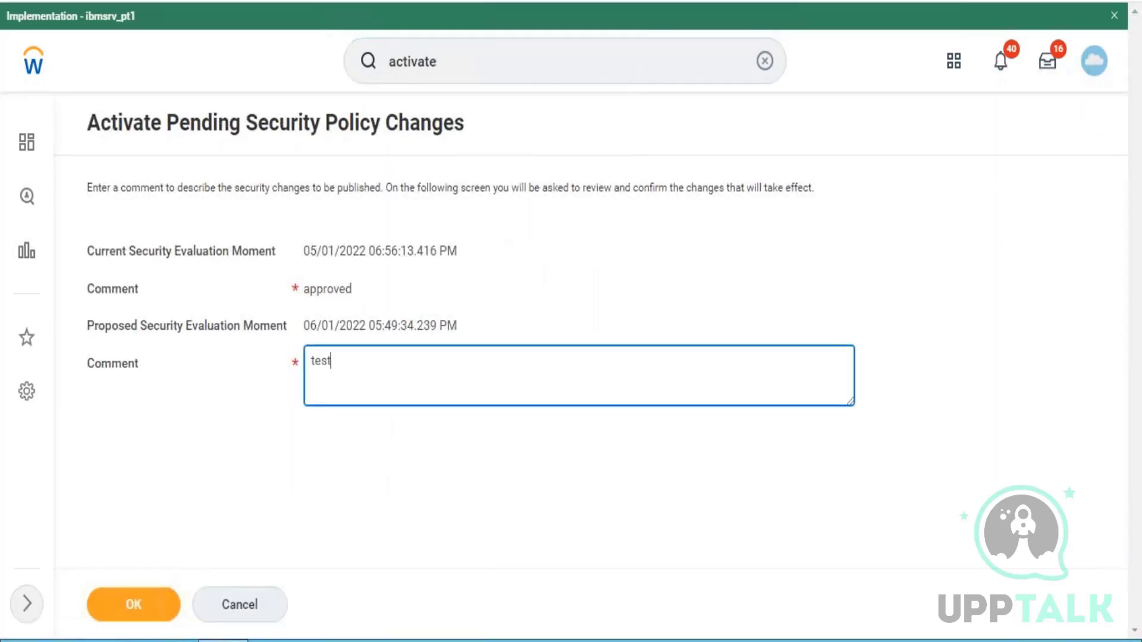
key("ctrl+a")
left_click(135, 604)
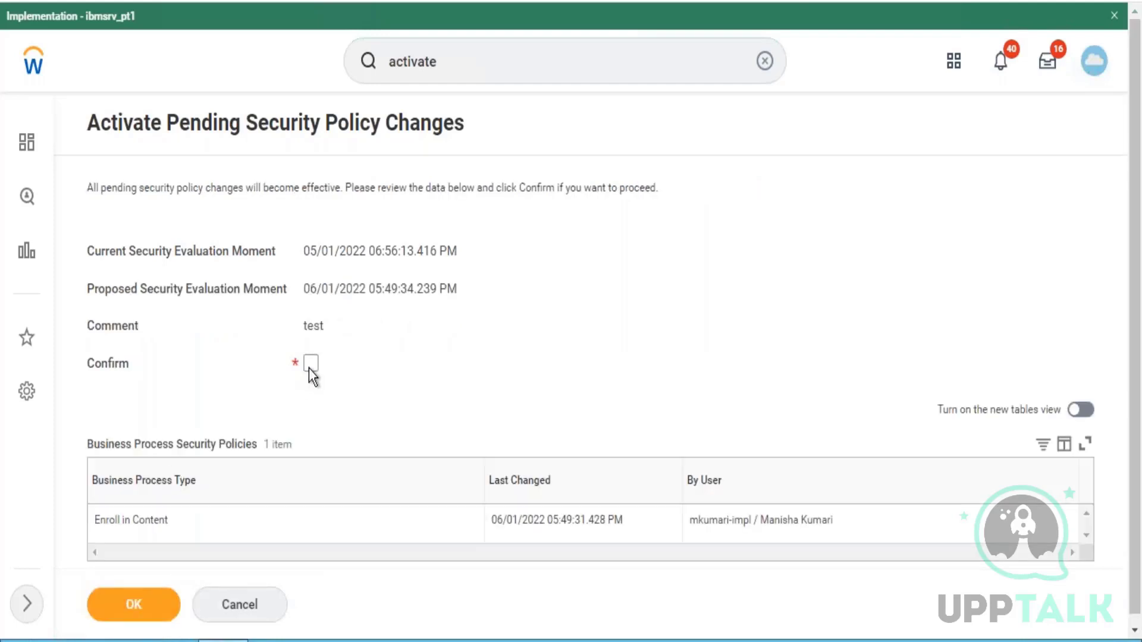
left_click(311, 363)
left_click(139, 613)
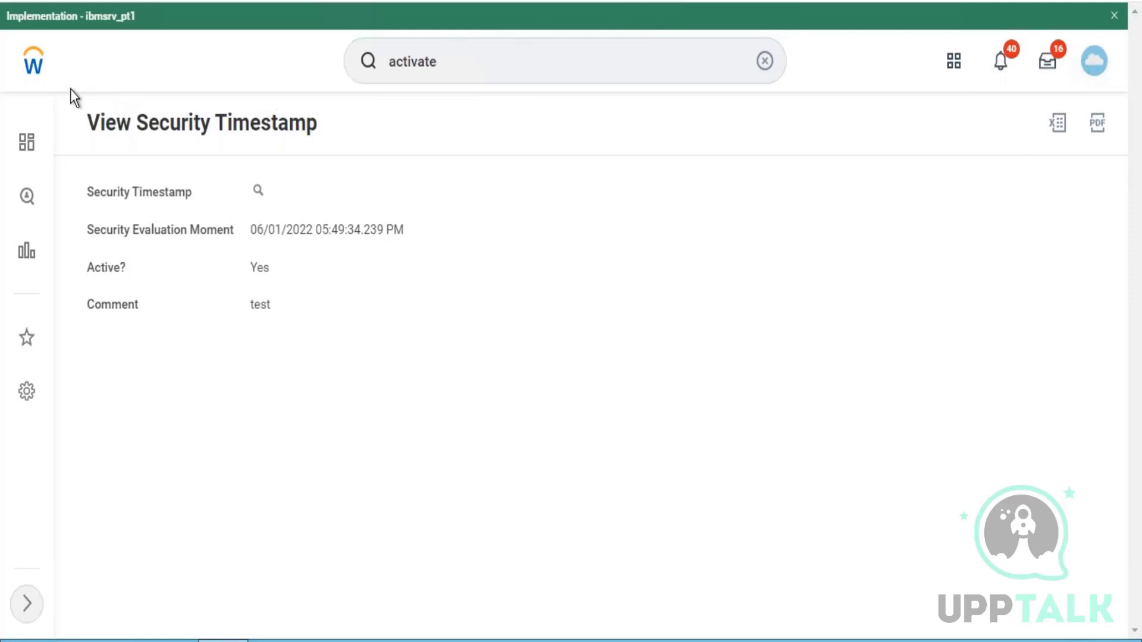
Return to the home page and open the Learning app's catalog for browsing from its Discover page.
left_click(37, 67)
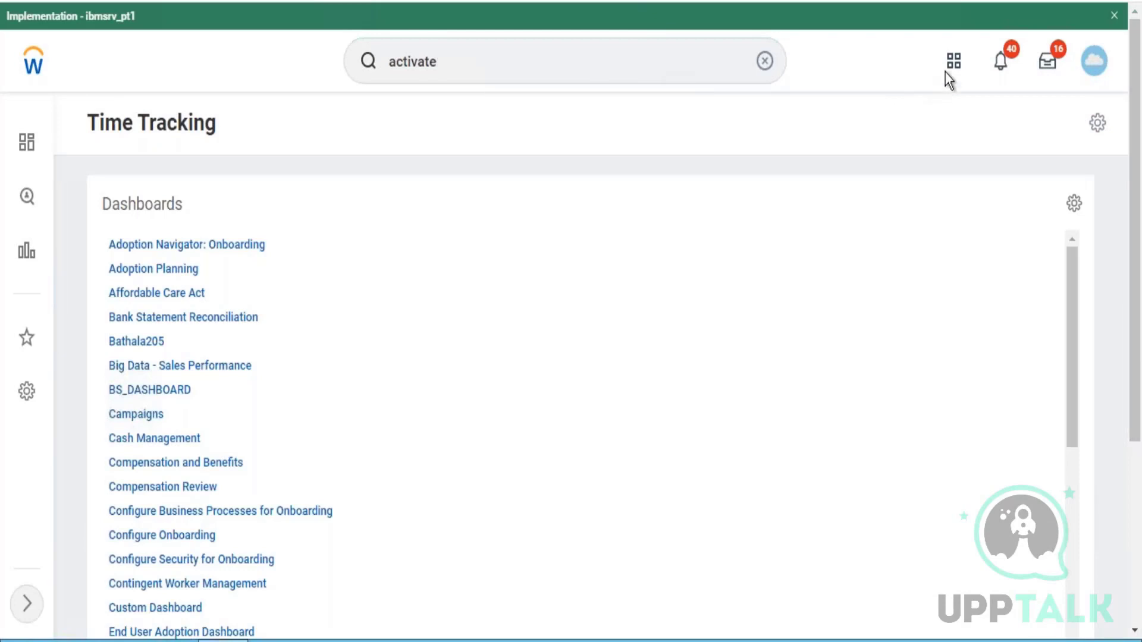
left_click(953, 60)
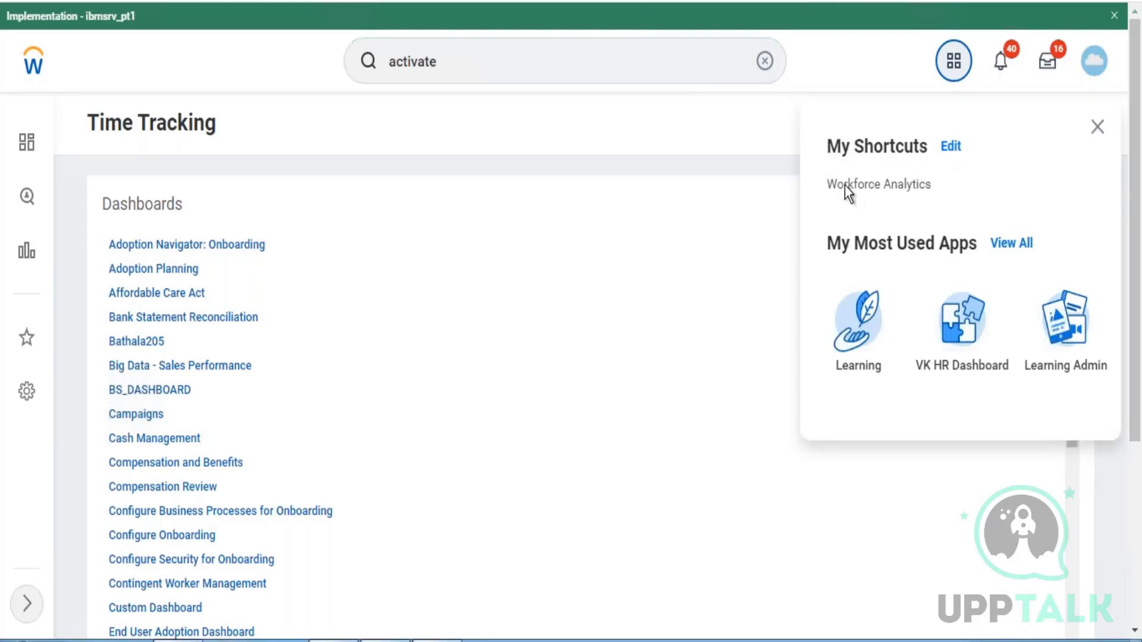
left_click(873, 332)
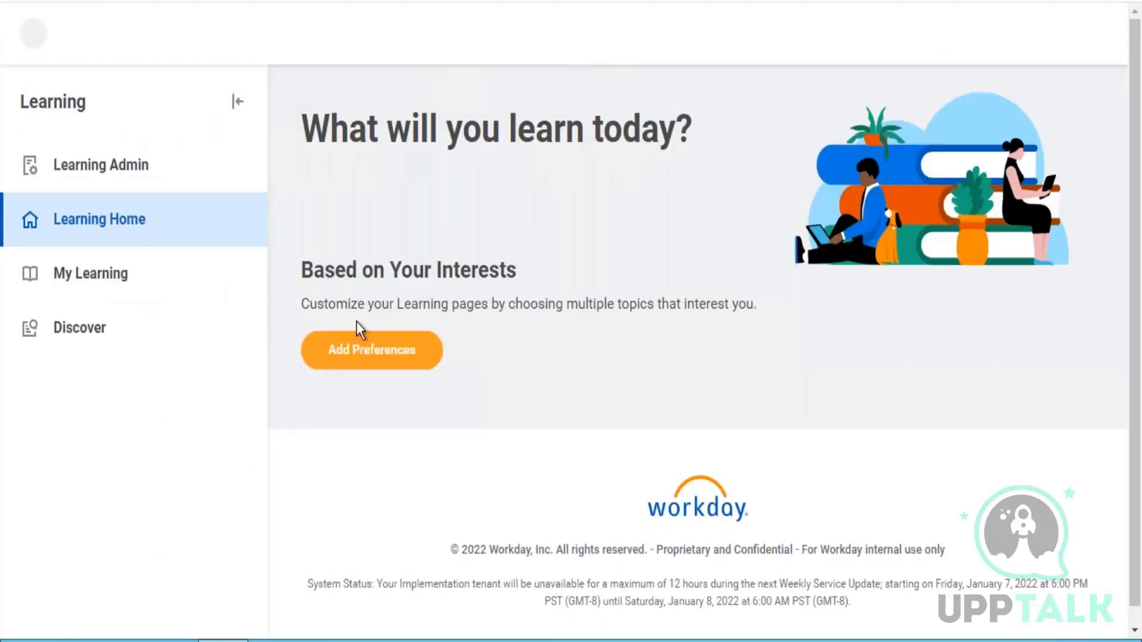
left_click(159, 348)
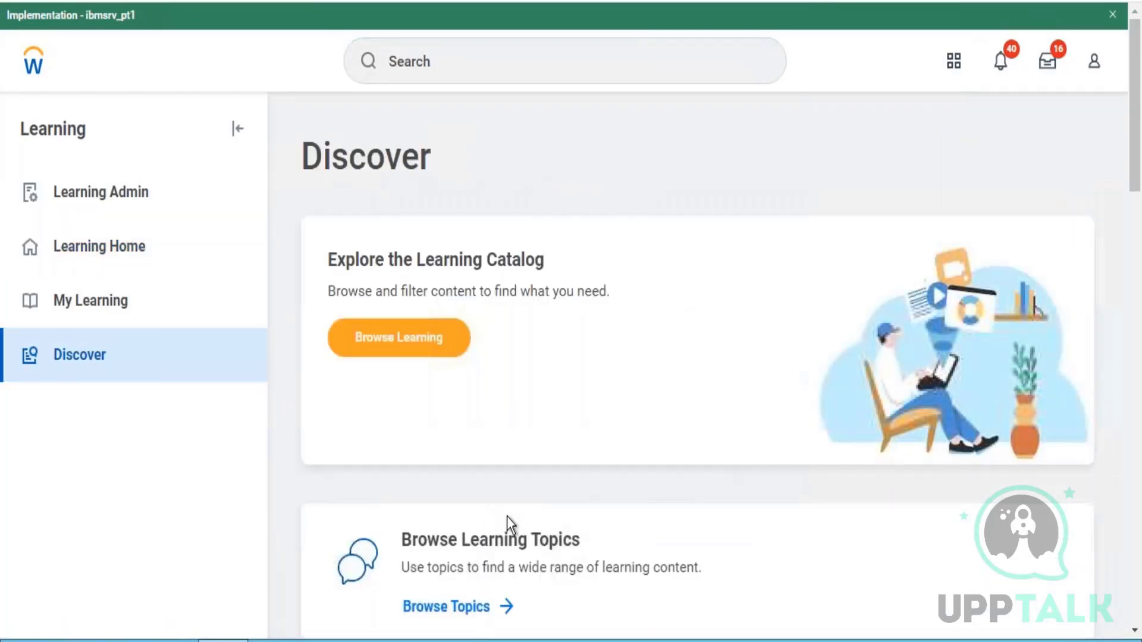
left_click(425, 340)
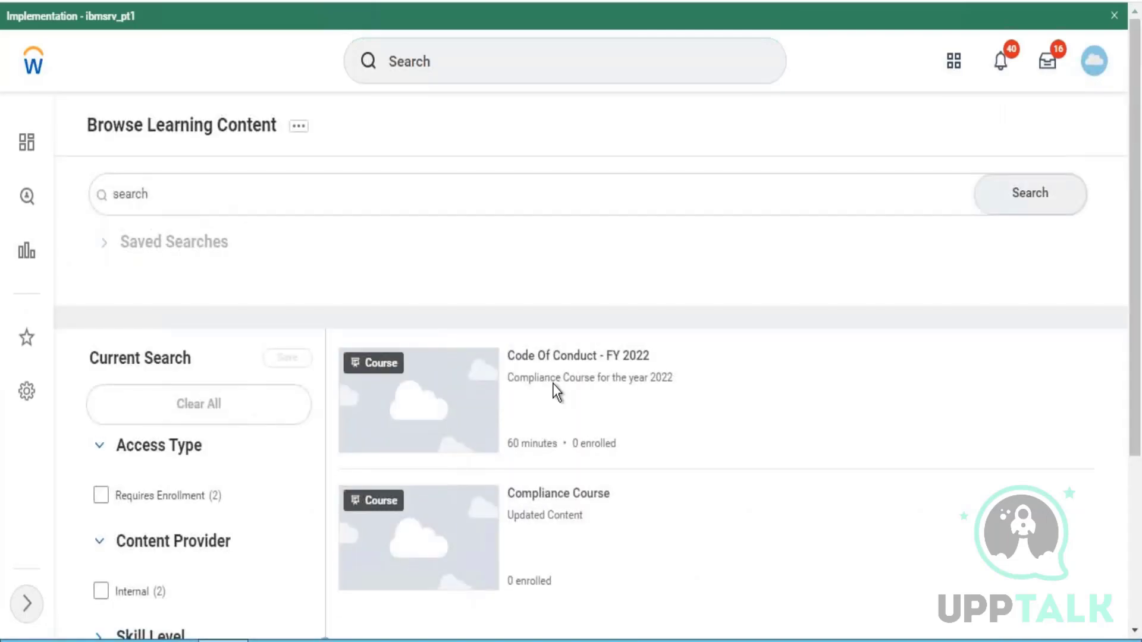
Open the Code Of Conduct - FY 2022 course and examine its lessons, details and available enrollment options.
left_click(550, 357)
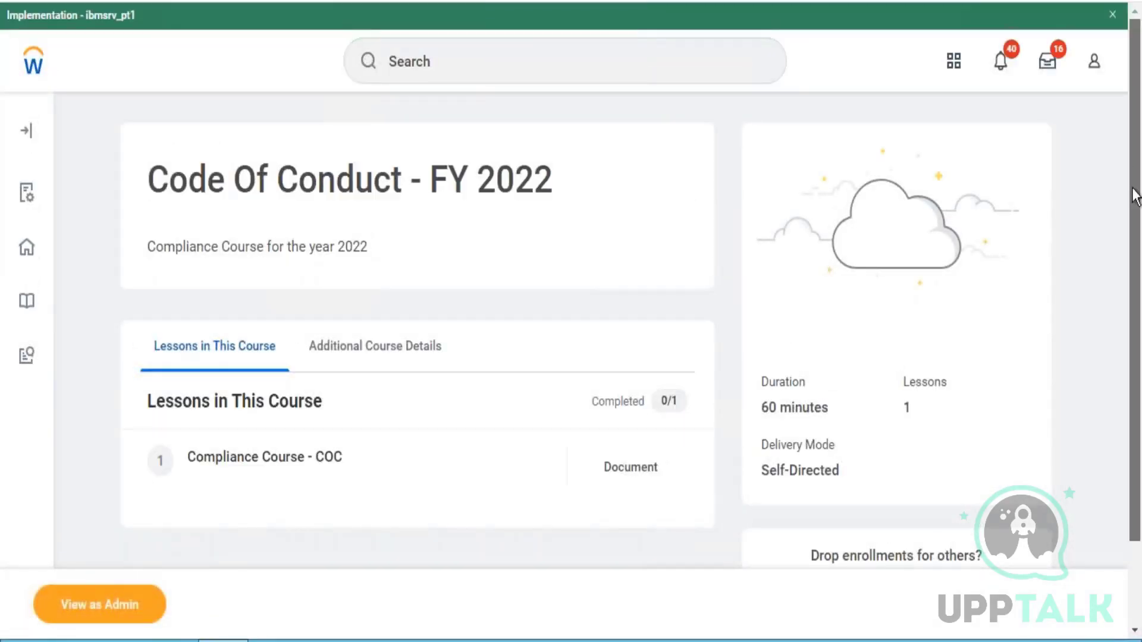
left_click_drag(1132, 191, 1136, 292)
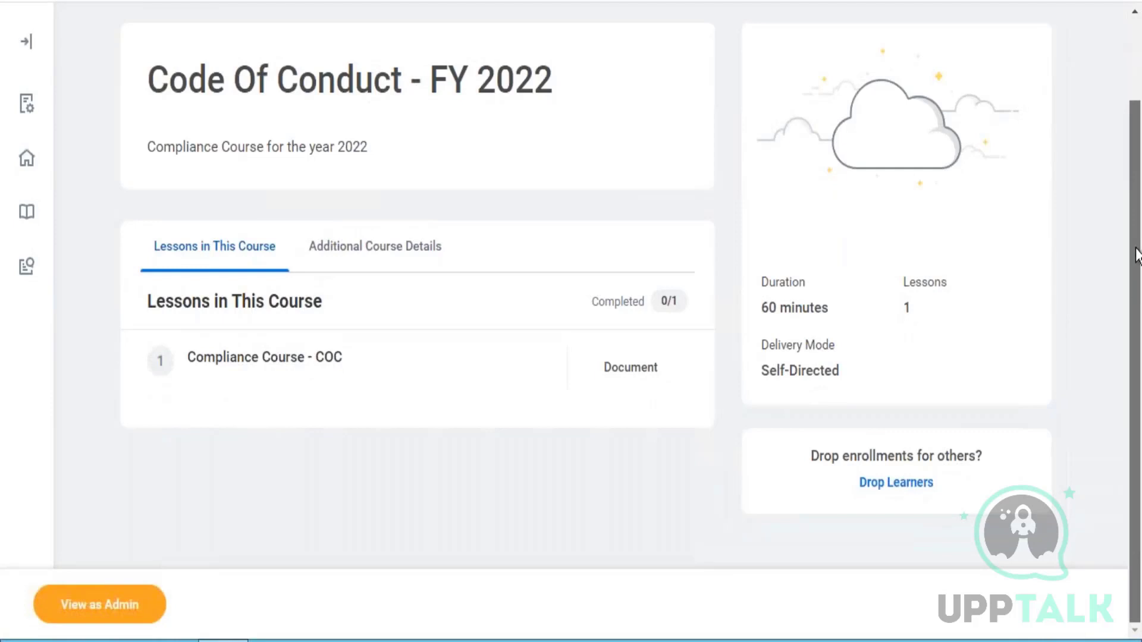
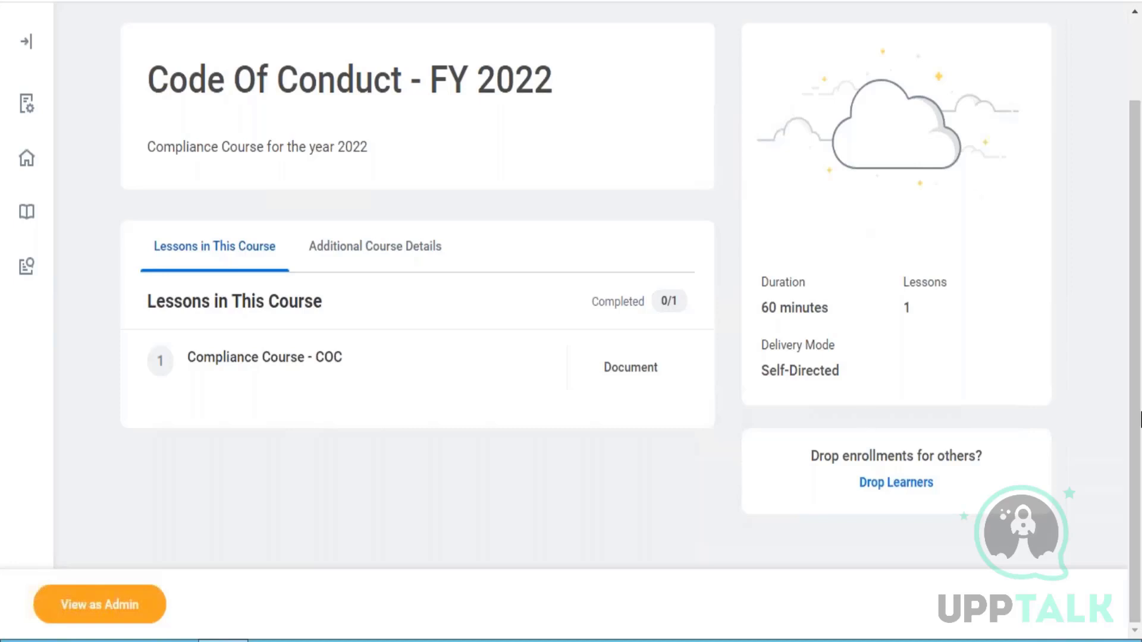
left_click_drag(1137, 357, 1138, 171)
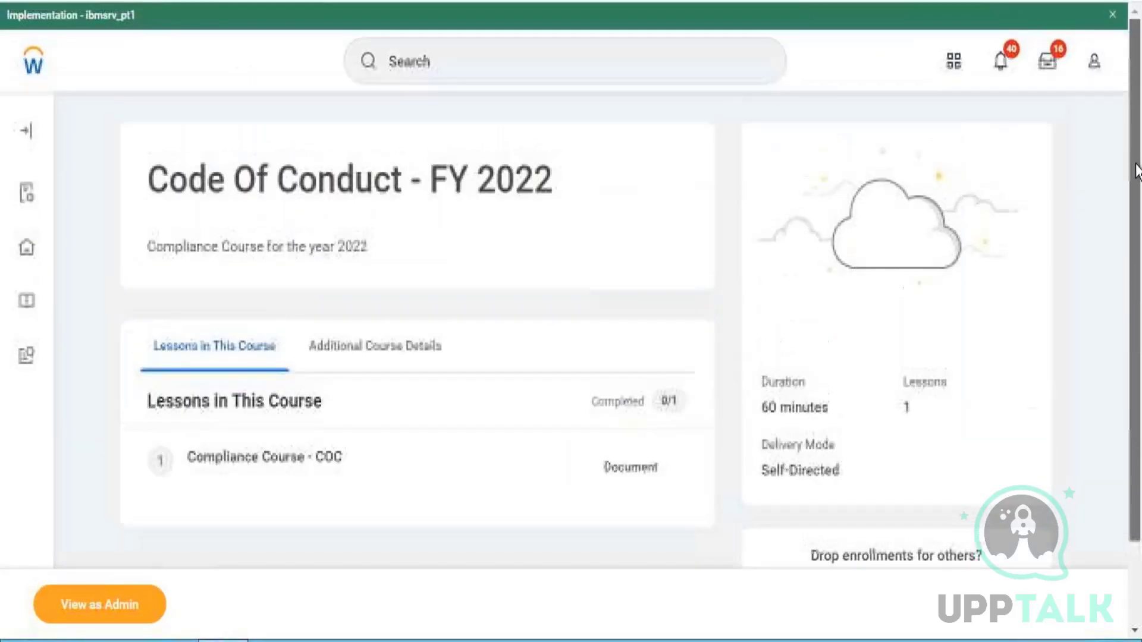
Search for "start proxy", open the Start Proxy task and start choosing the account to act as.
left_click(639, 71)
type("star")
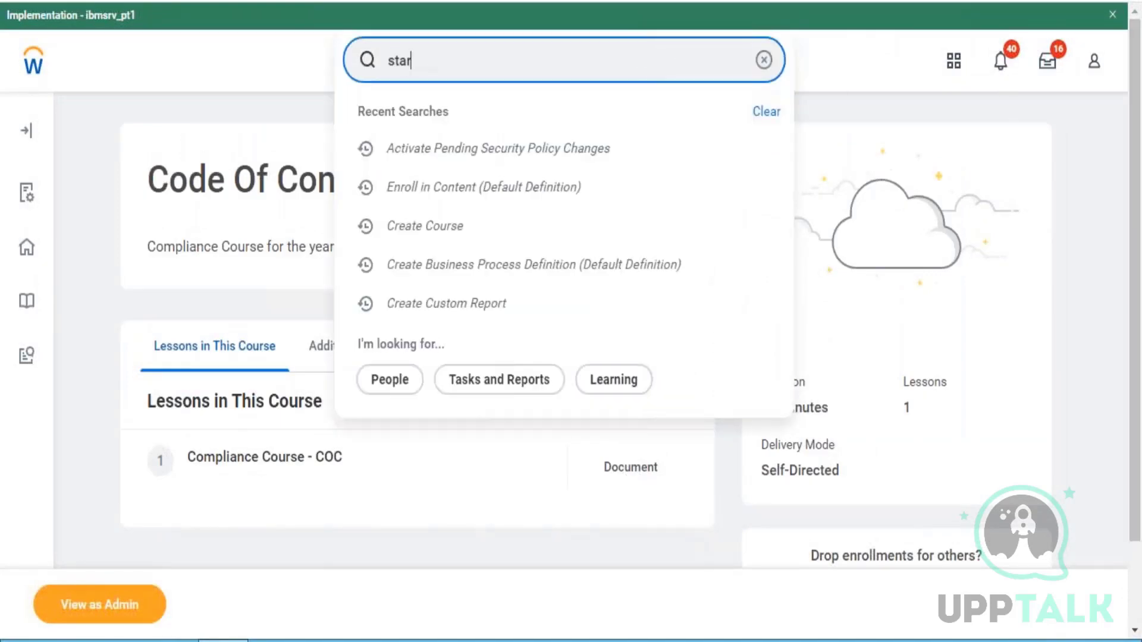
type("t proxy")
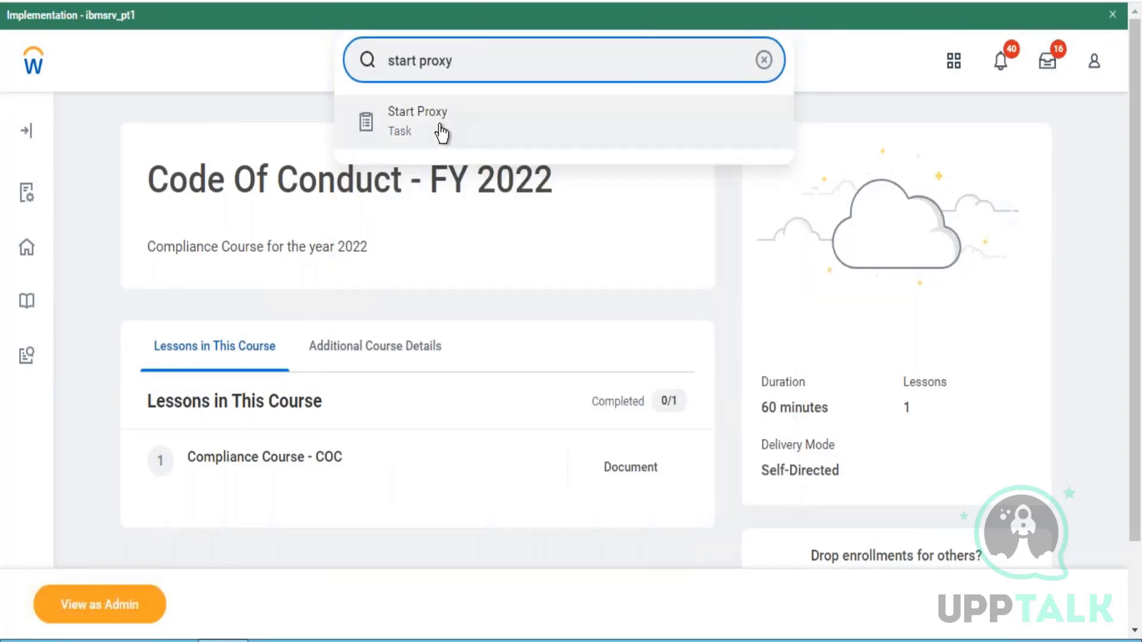
left_click(441, 132)
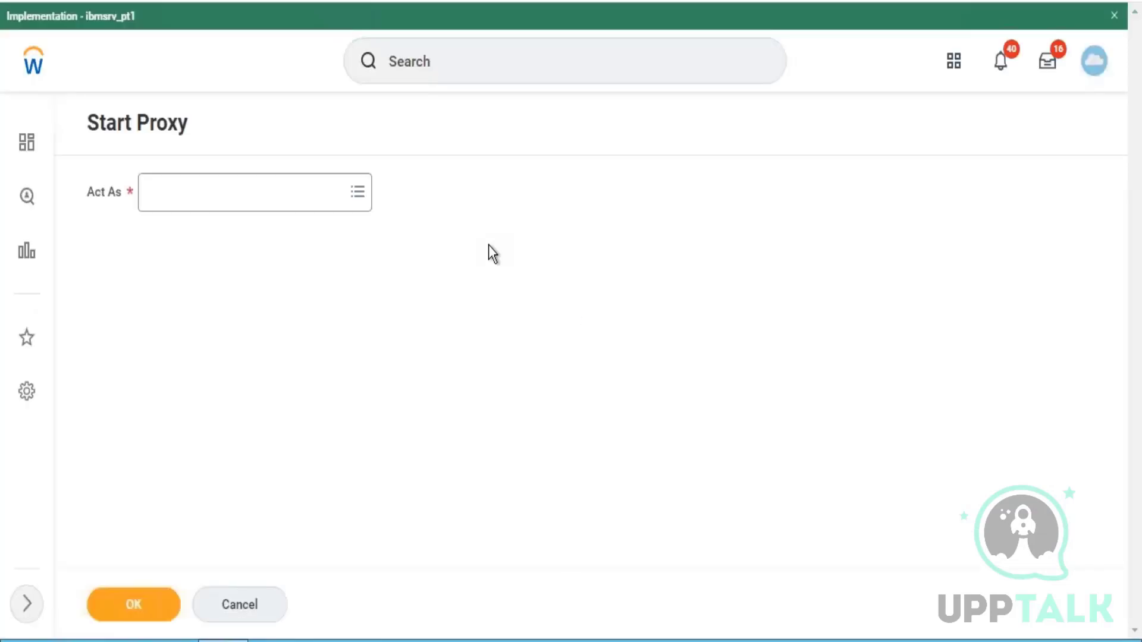
left_click(242, 204)
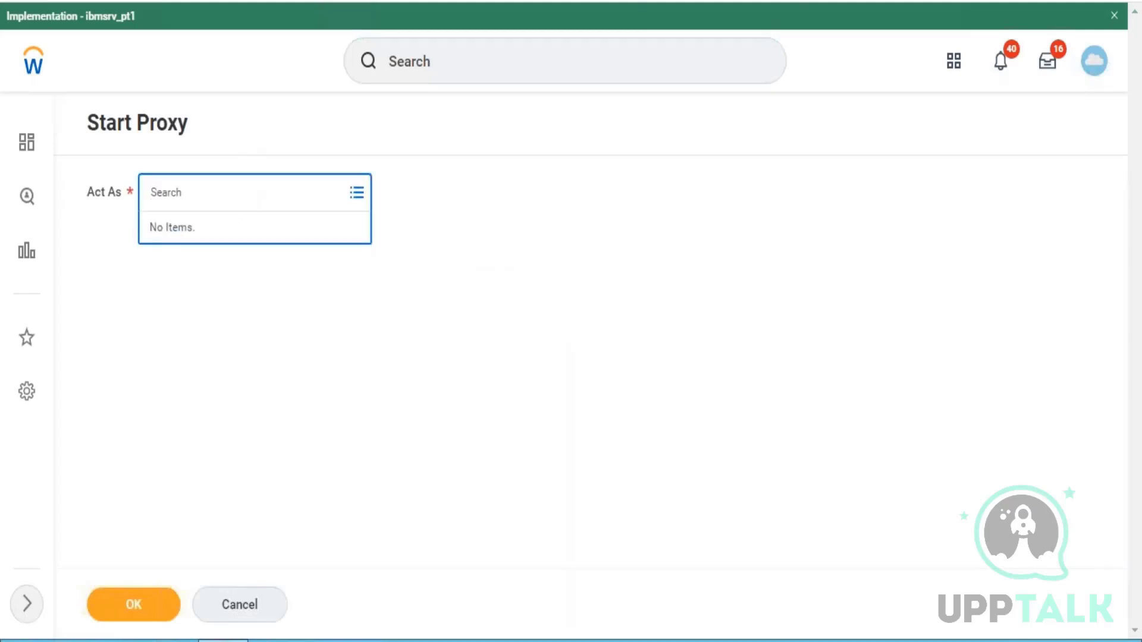
Try to find the worker to act as by employee ID in the Start Proxy task.
type("23595")
key("Return")
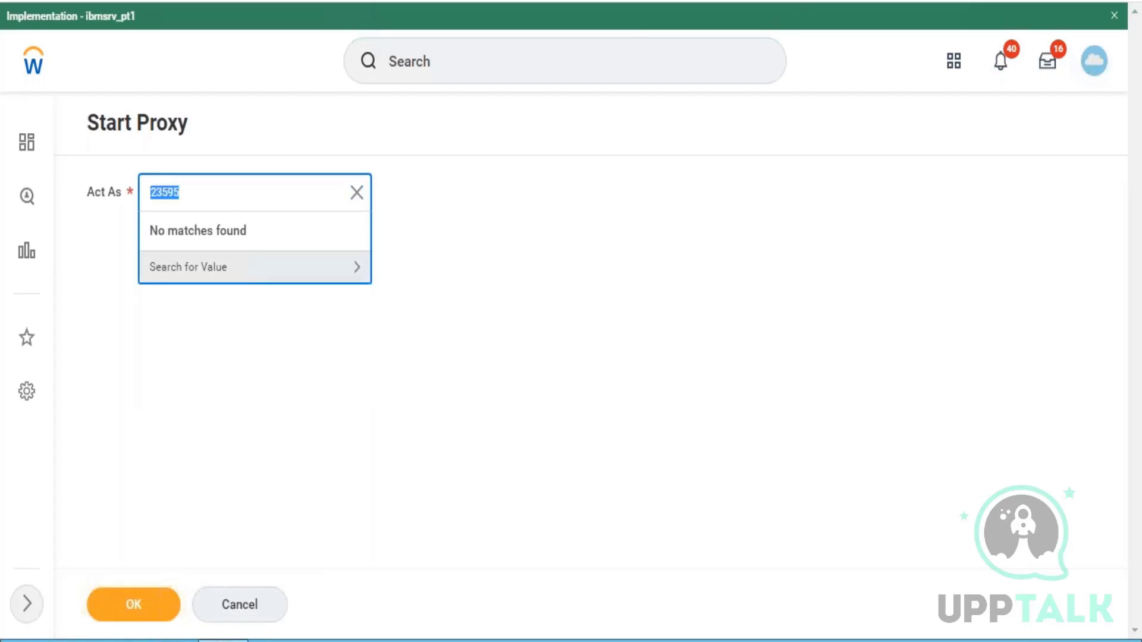
left_click(236, 267)
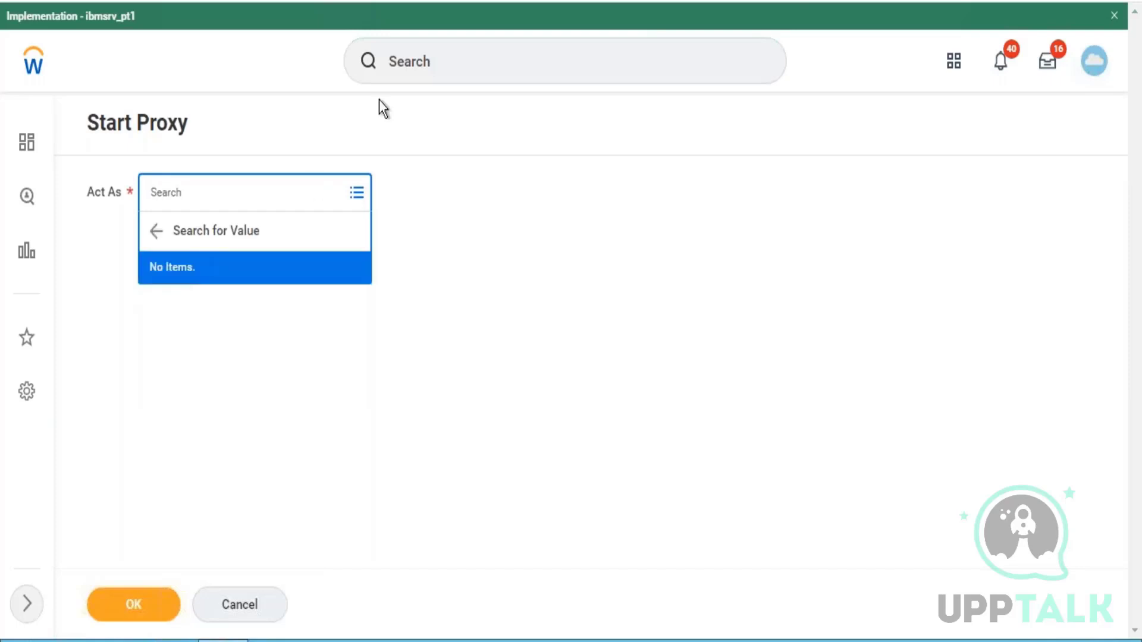
Search for the worker by employee ID and open the matching worker profile.
left_click(404, 66)
type("2")
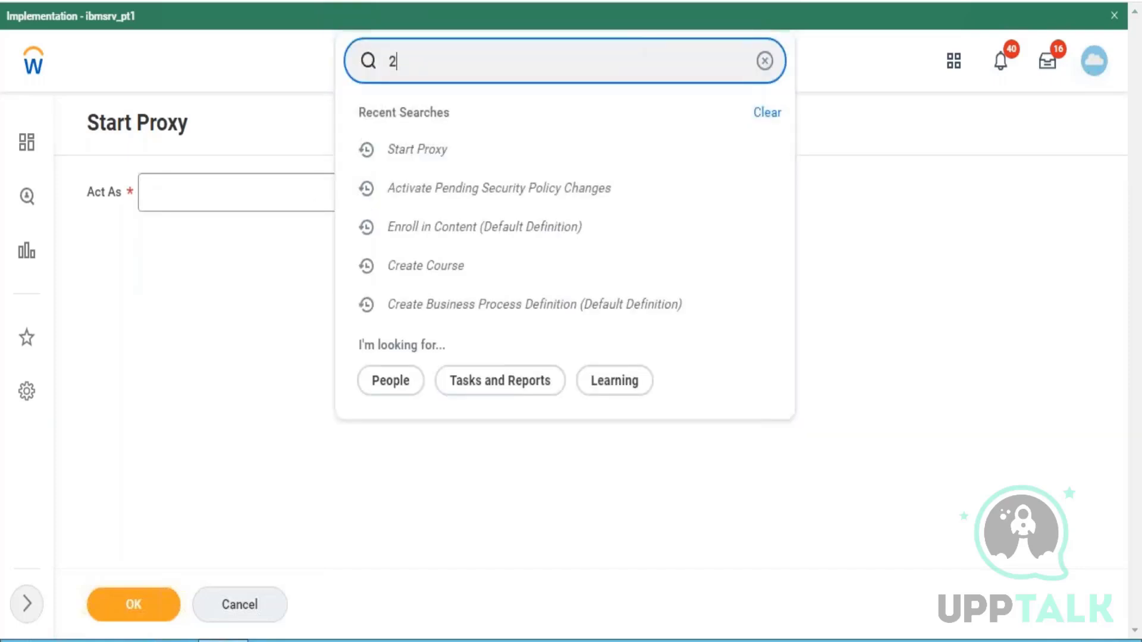
type("3595")
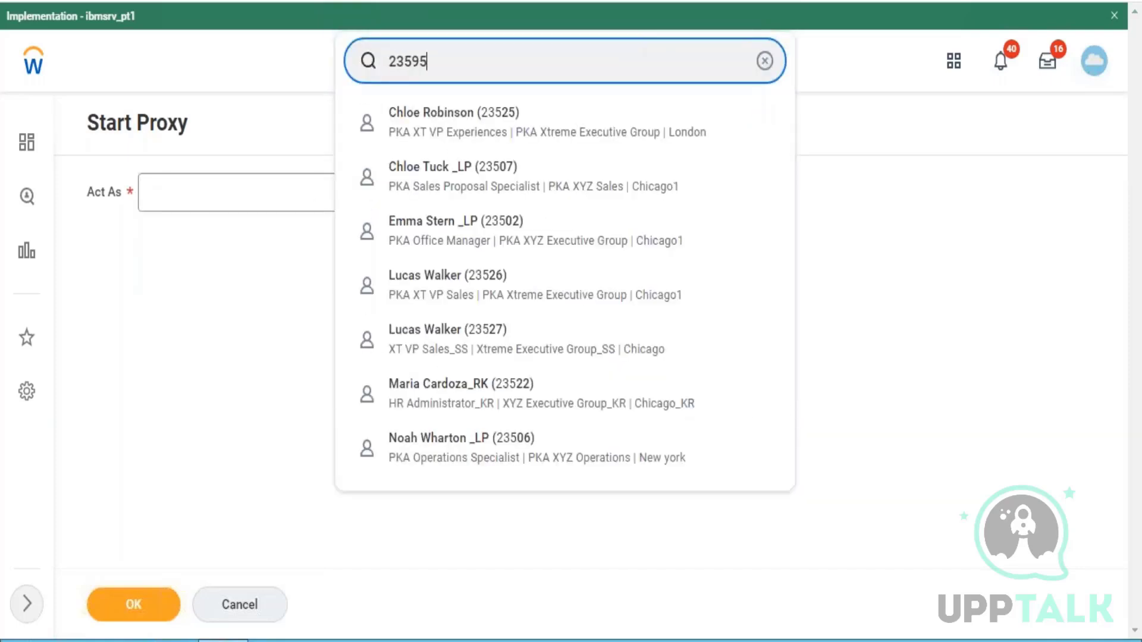
left_click(445, 122)
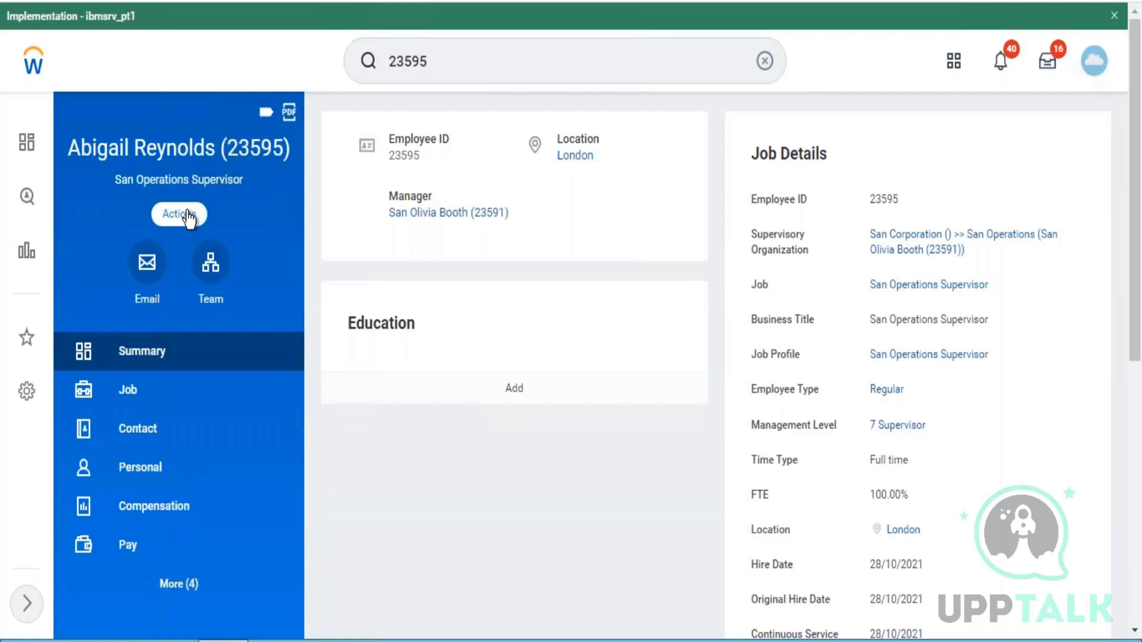
Check the Security Profile options among the worker's related actions.
left_click(188, 215)
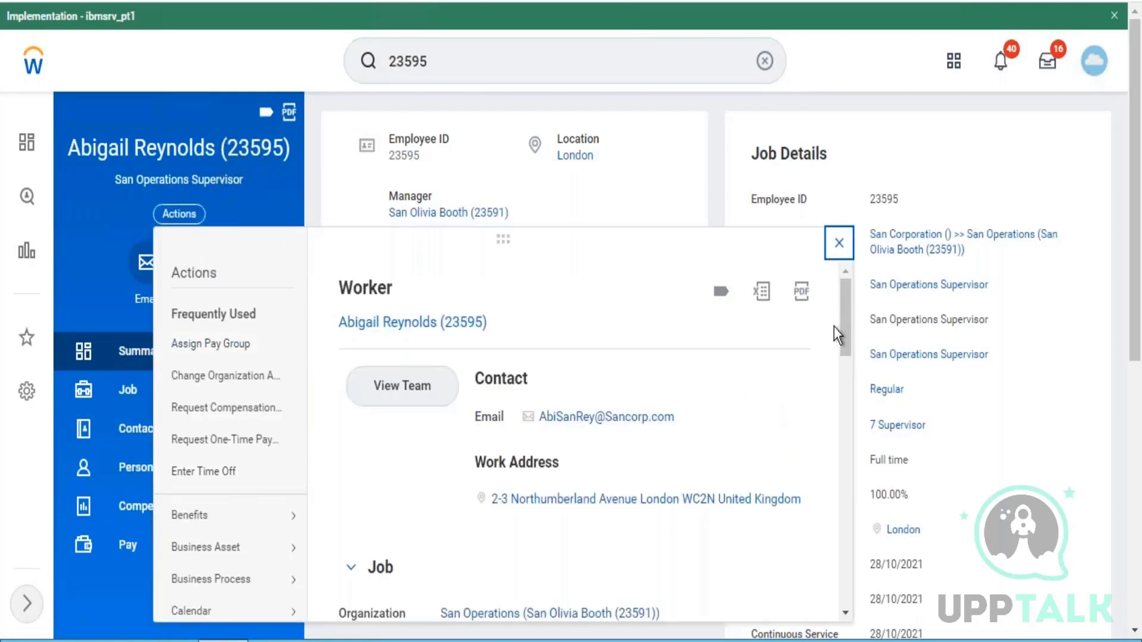
left_click_drag(842, 313, 848, 464)
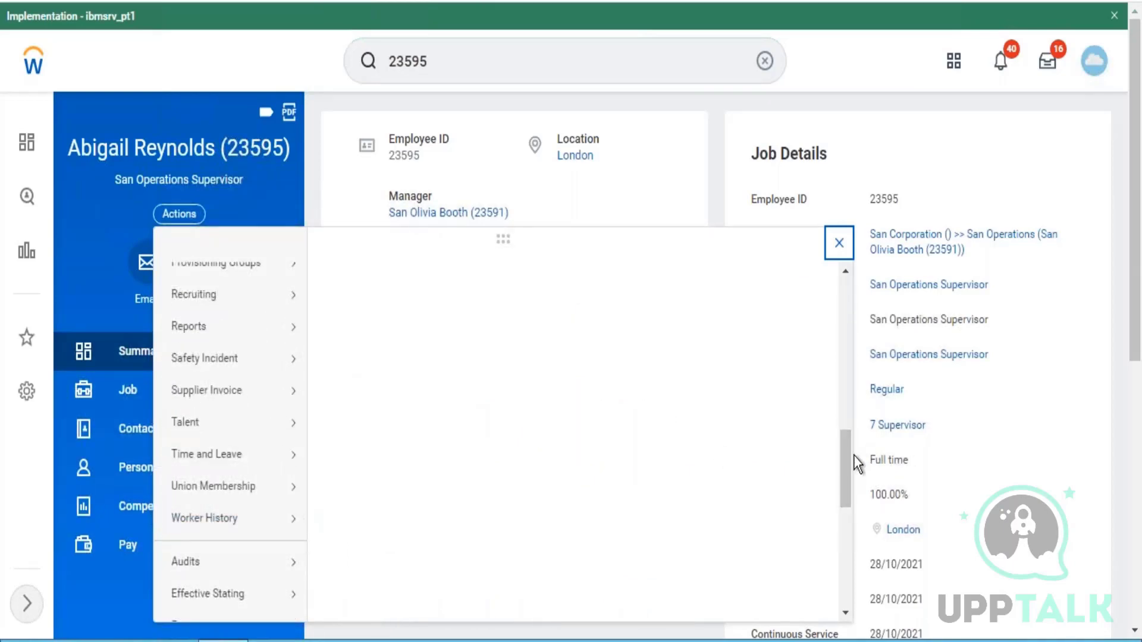
left_click_drag(848, 458, 848, 533)
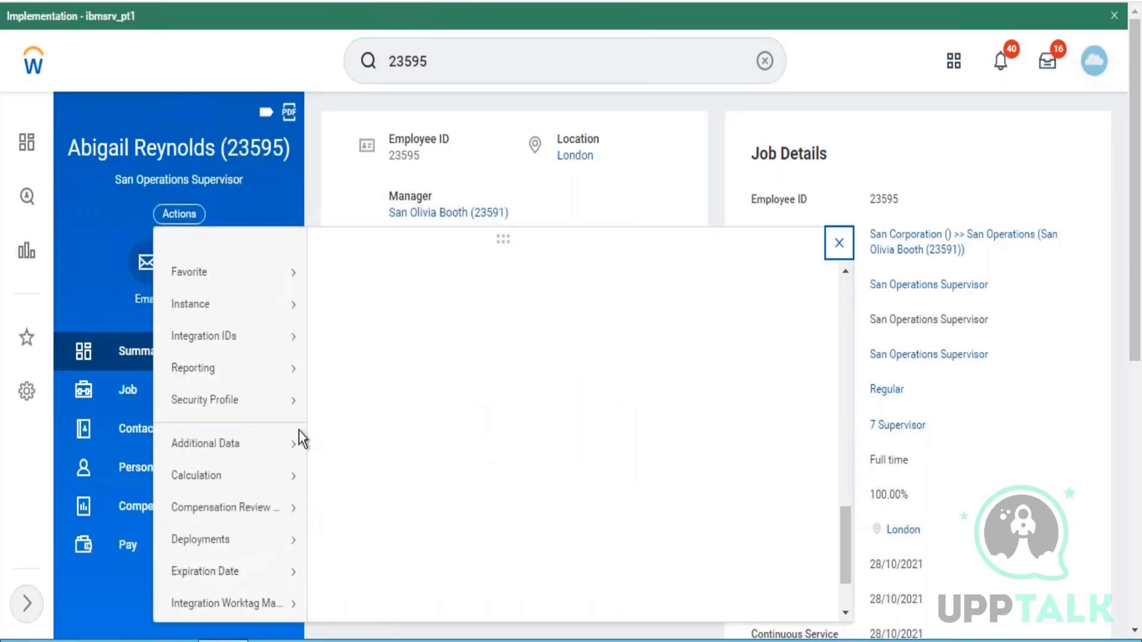
mouse_move(266, 406)
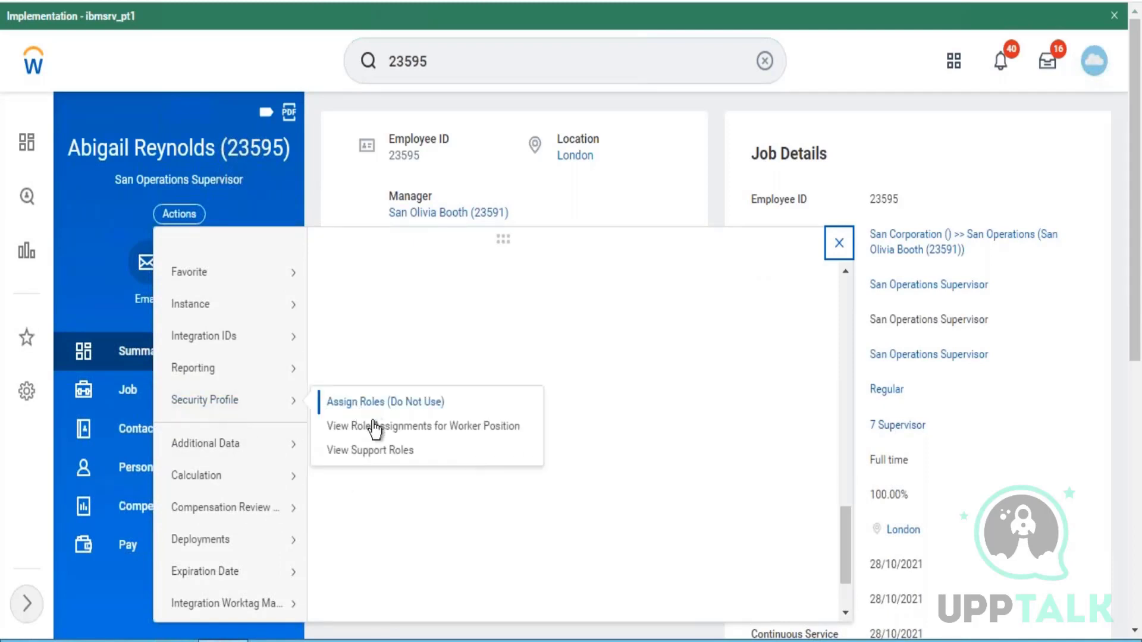
left_click(364, 445)
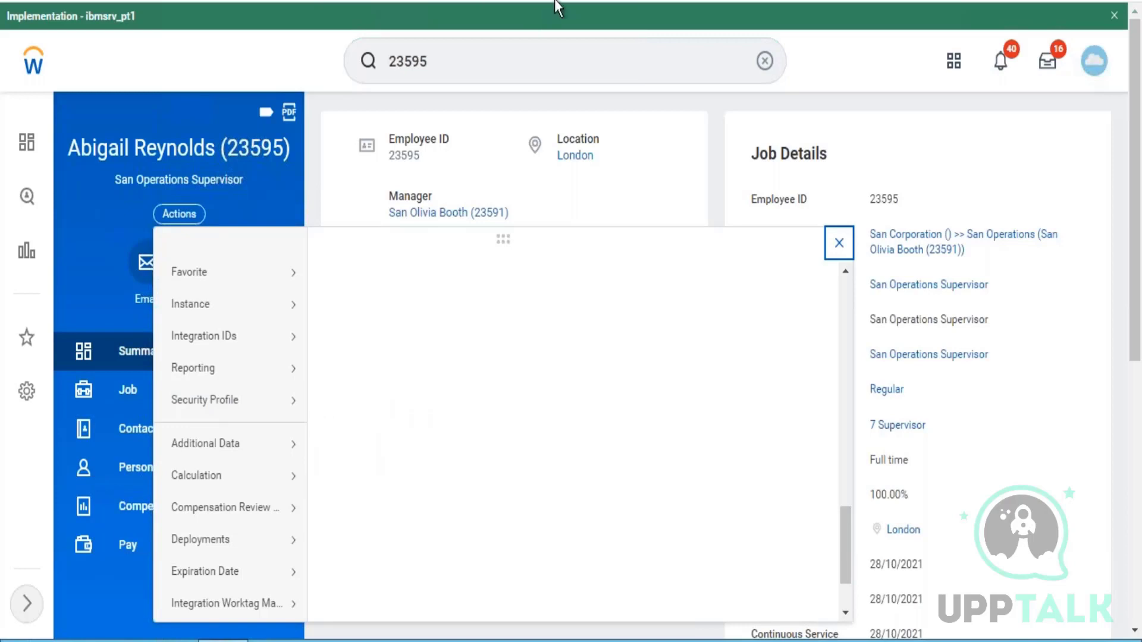
View the signed-in user's own Workday account and examine the security groups assigned to it.
left_click(1099, 65)
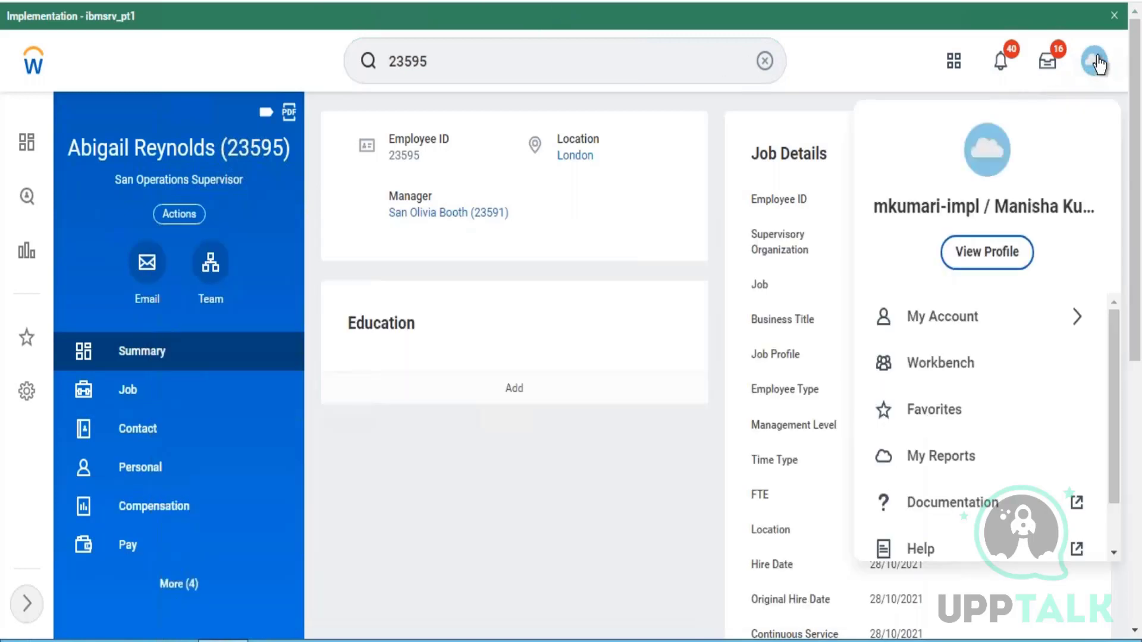
left_click(981, 256)
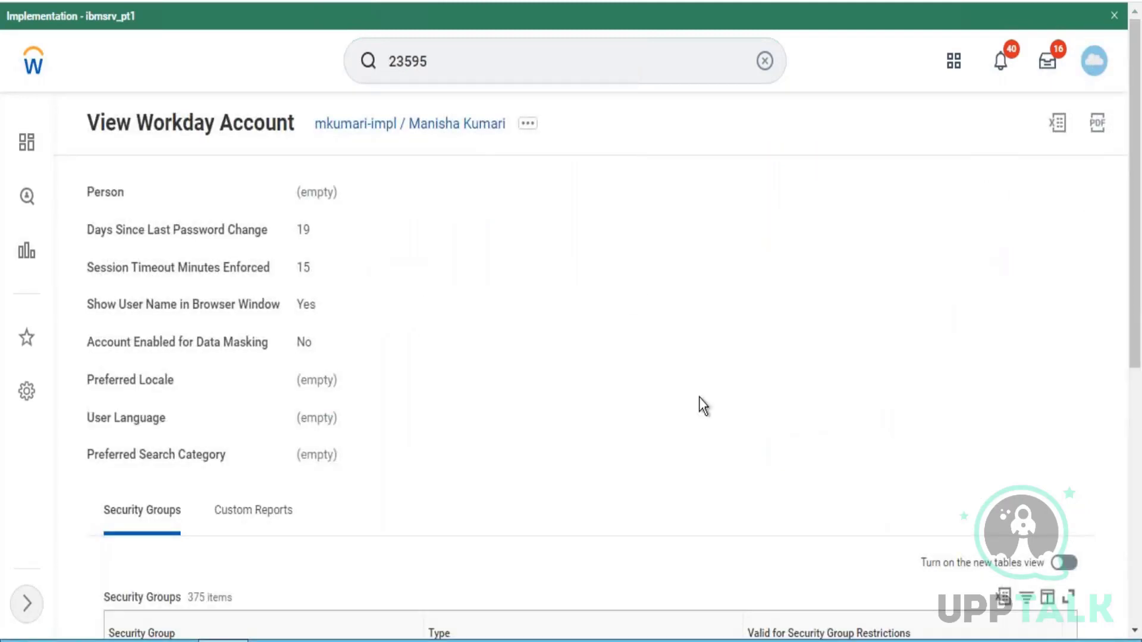
left_click_drag(1137, 216, 1140, 531)
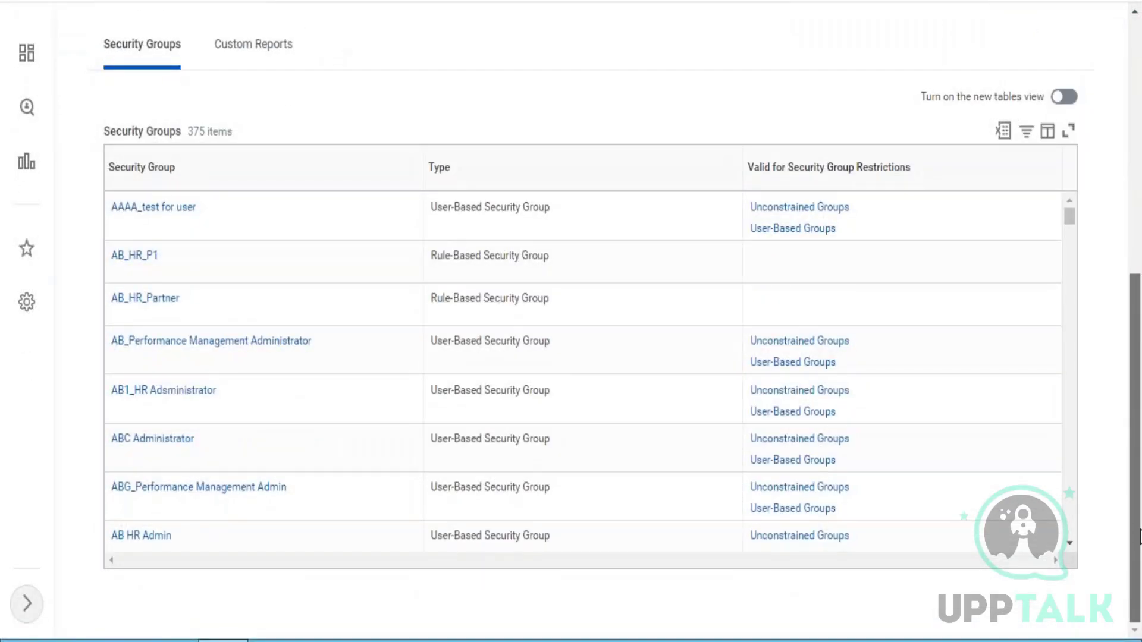
left_click_drag(1140, 432, 1138, 211)
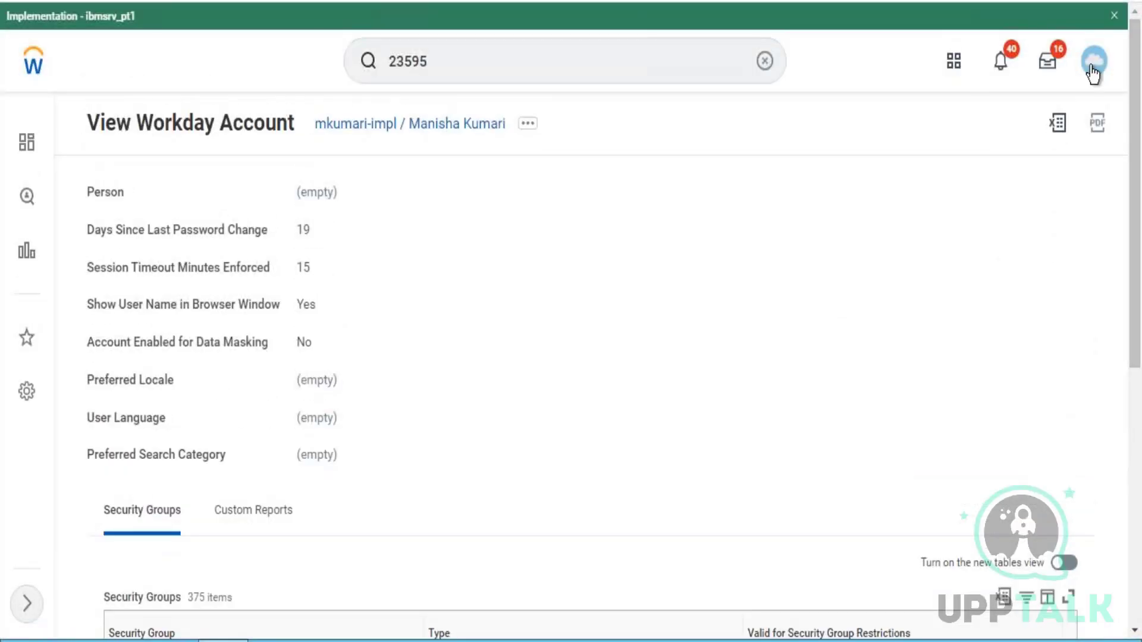
left_click(1095, 59)
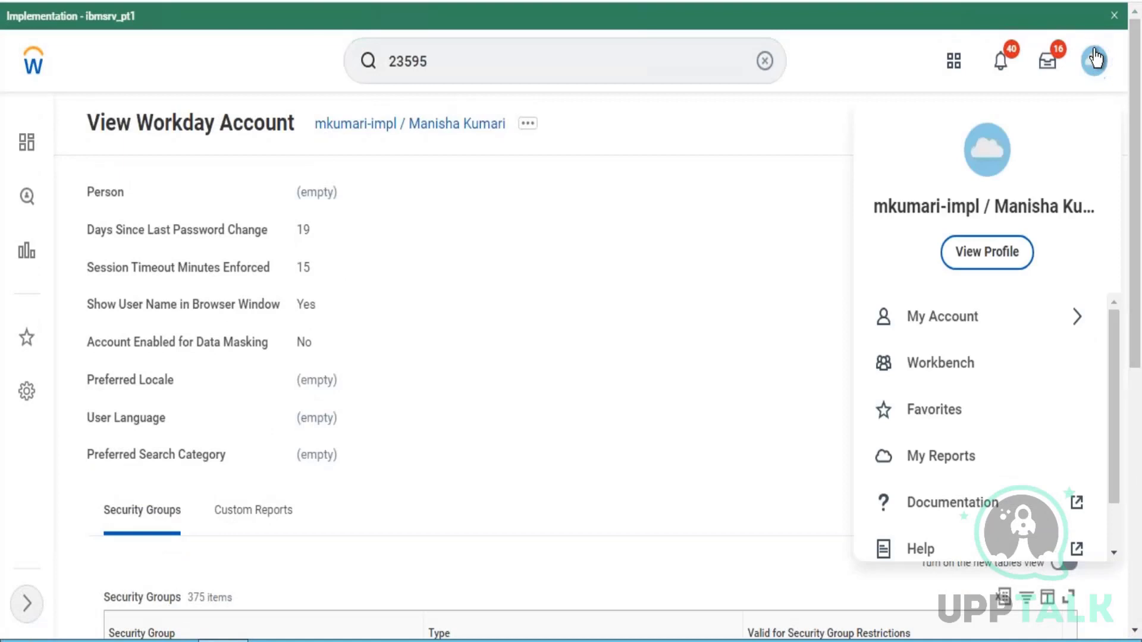
left_click(998, 260)
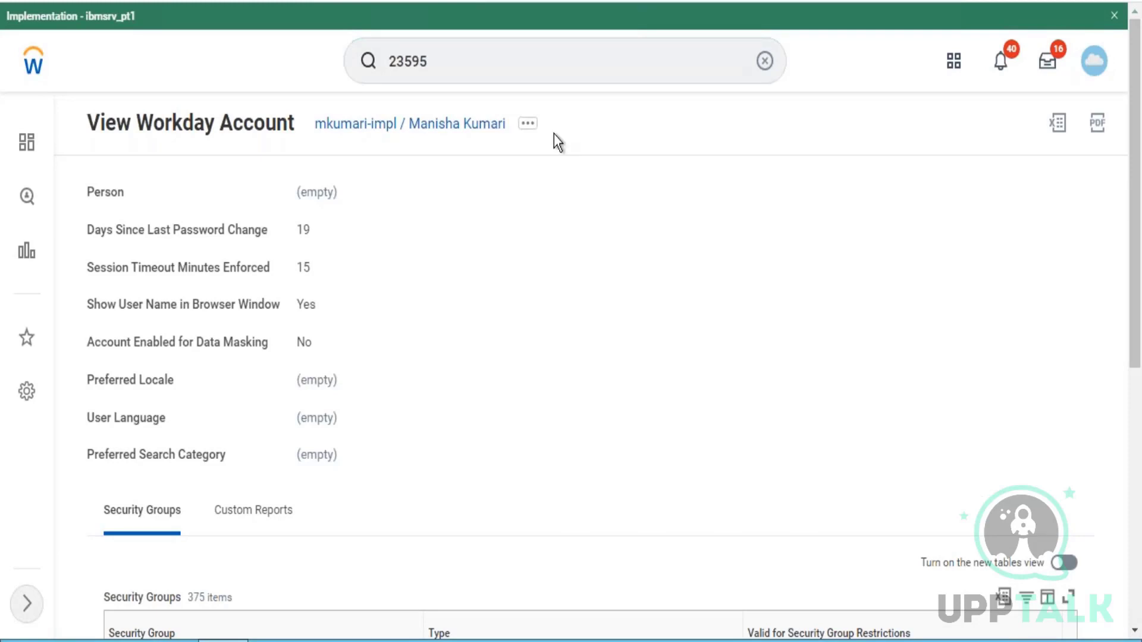
left_click_drag(1138, 211, 1134, 428)
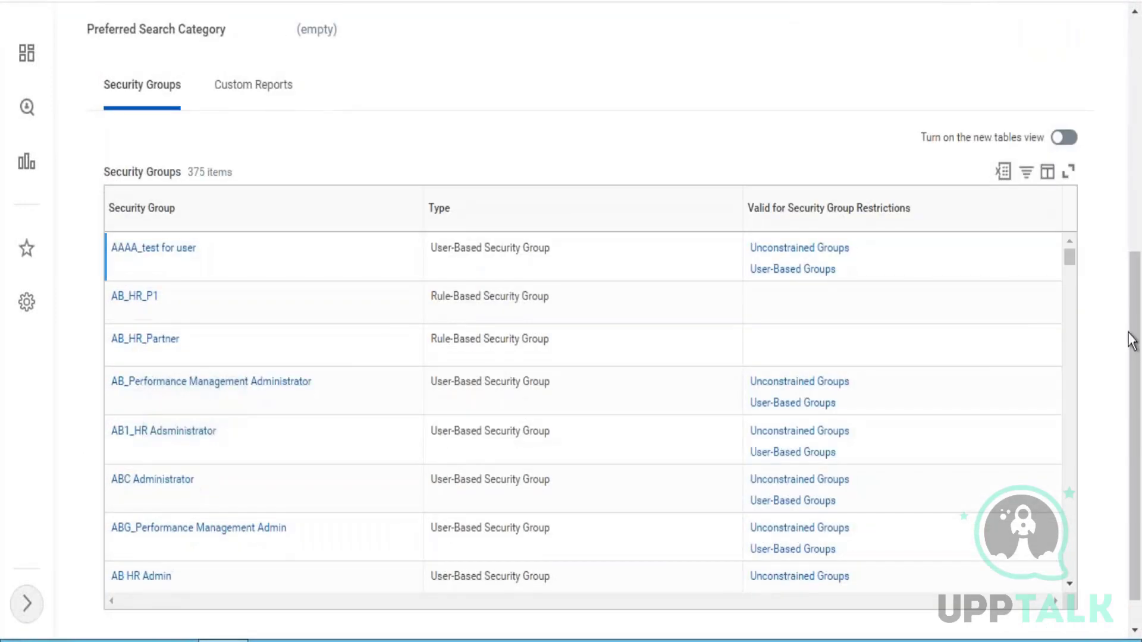
left_click_drag(1134, 330, 1103, 6)
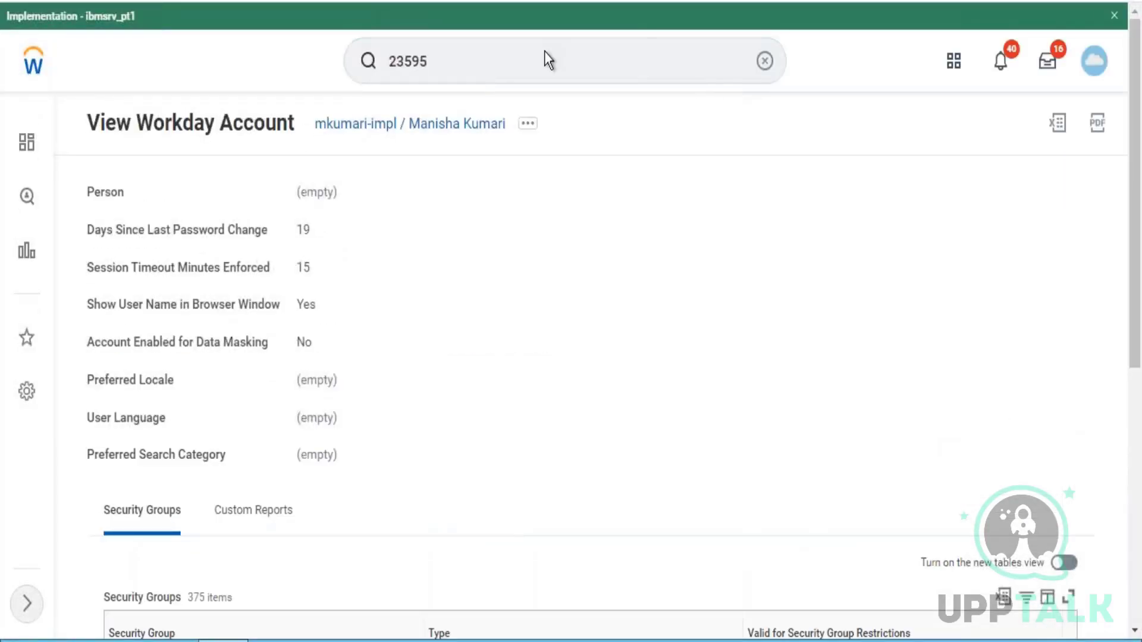
Start Assign User-Based Groups for the signed-in Workday account from its Security Profile actions.
left_click(528, 126)
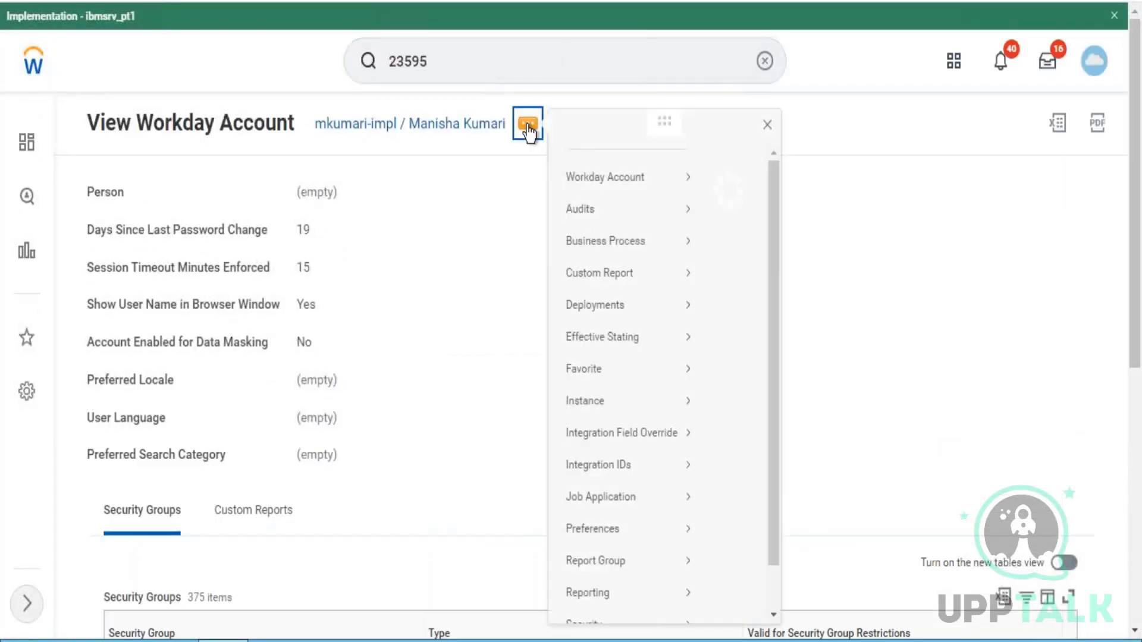
mouse_move(626, 204)
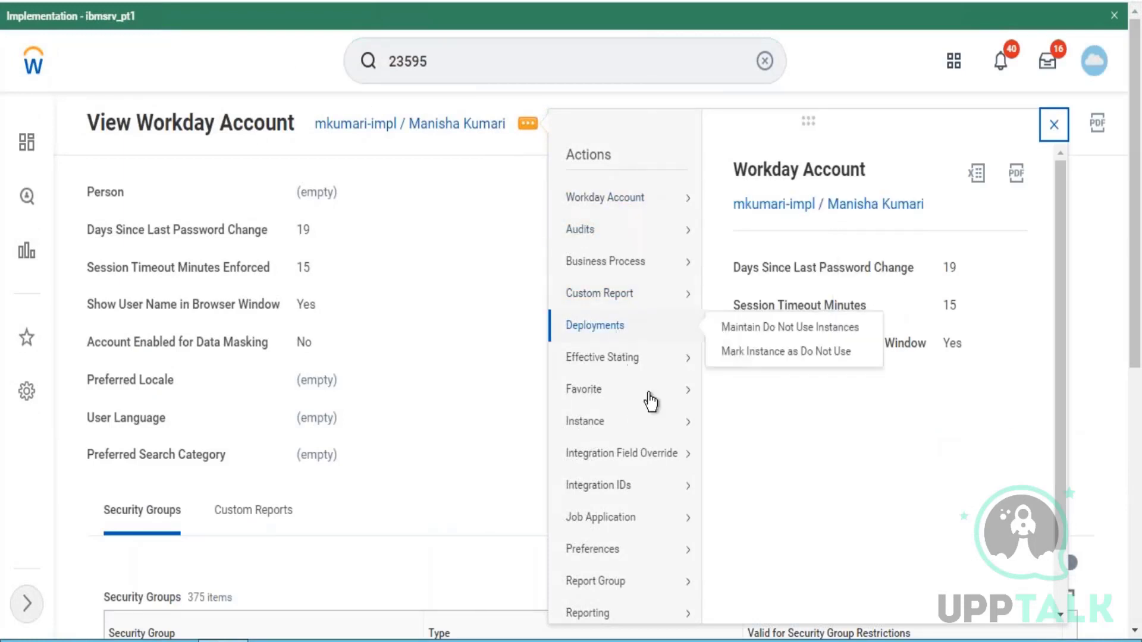
left_click_drag(1064, 244, 1055, 396)
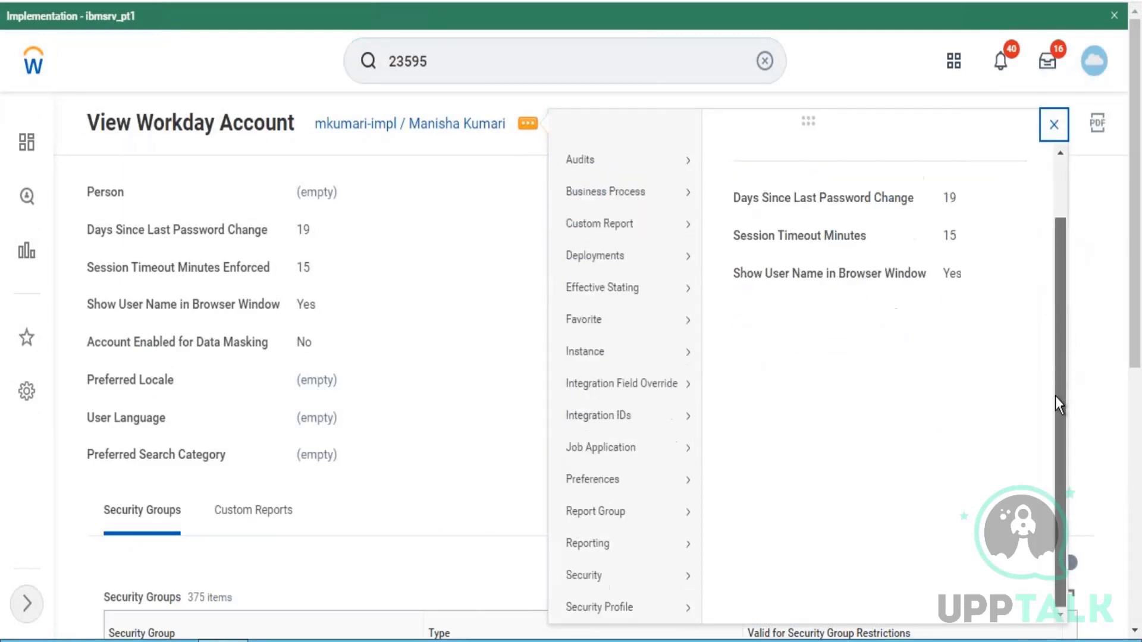
mouse_move(669, 586)
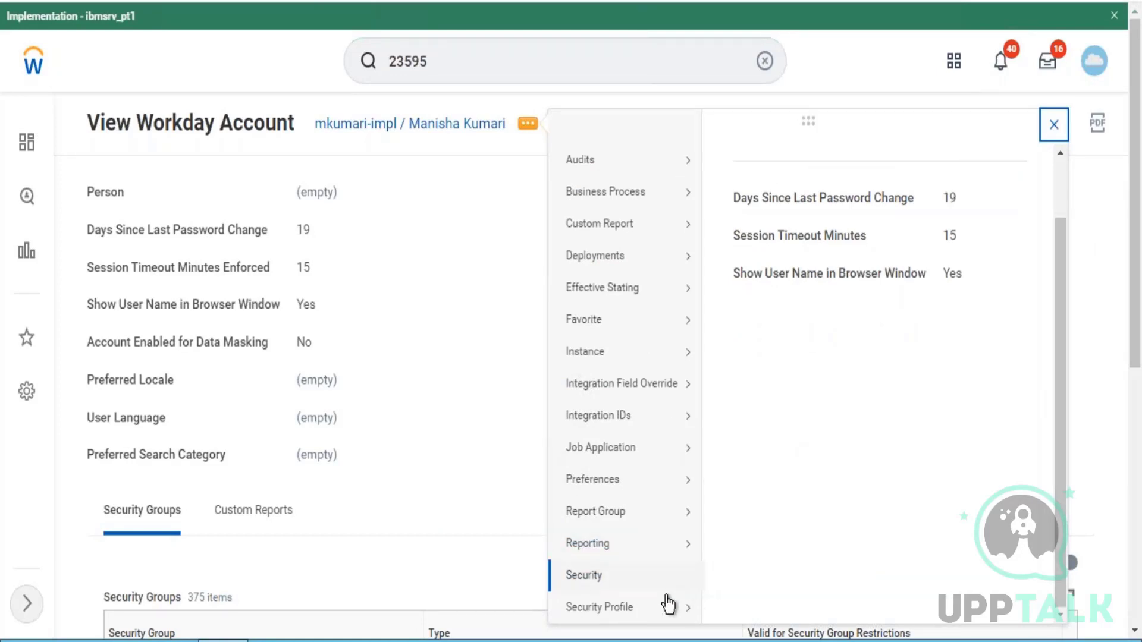
mouse_move(658, 613)
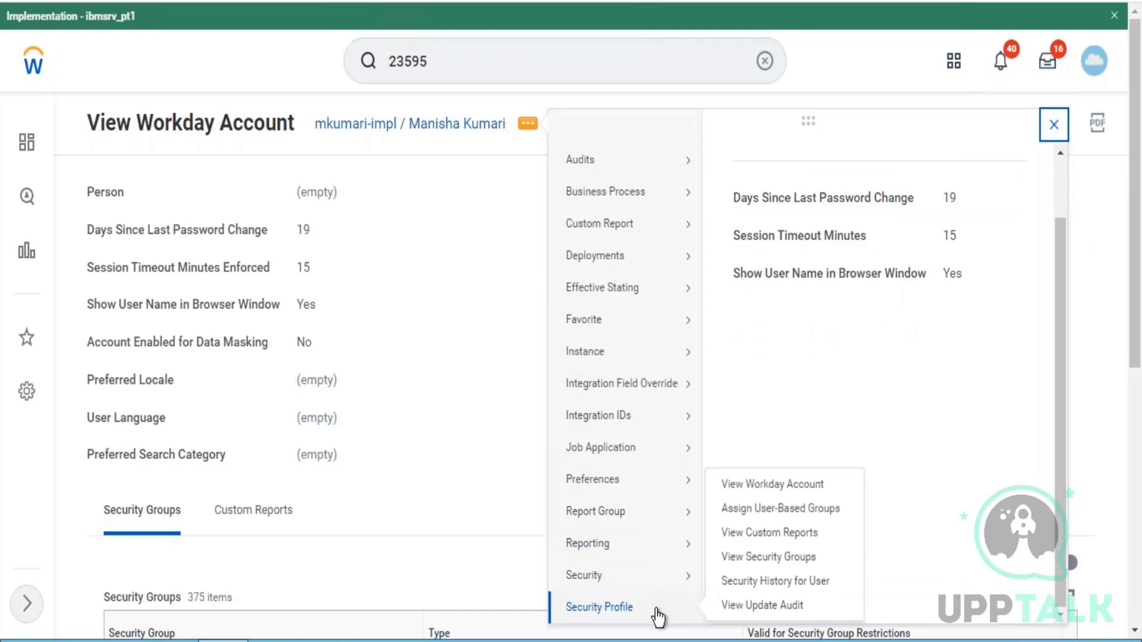
left_click(776, 511)
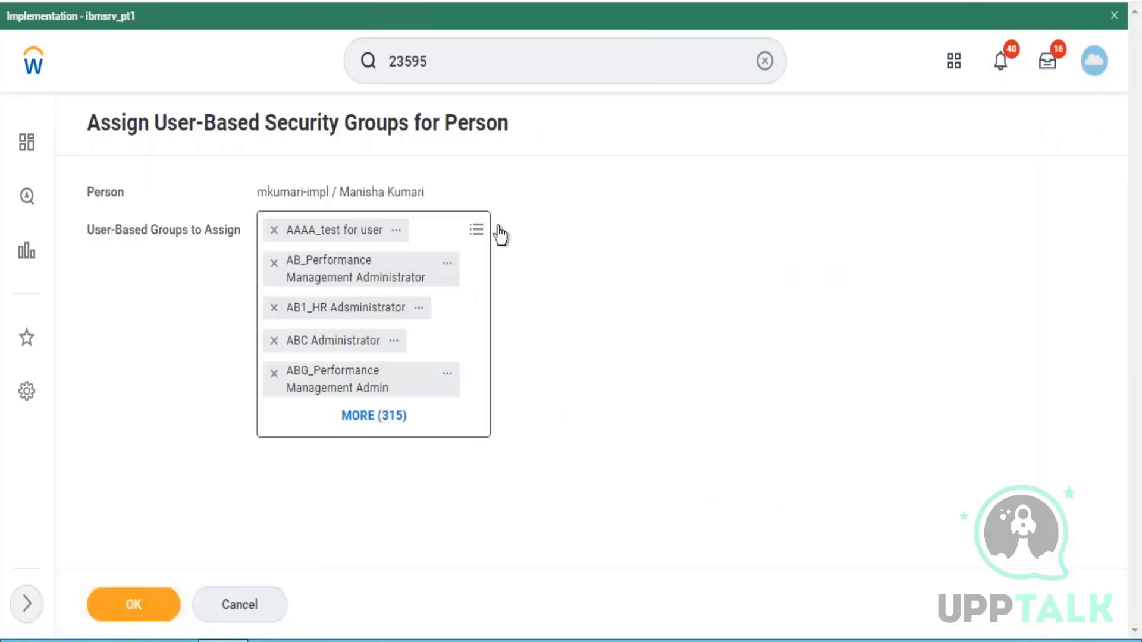
Look up "HR admin" among the user-based groups to assign, then clear the search.
left_click(476, 228)
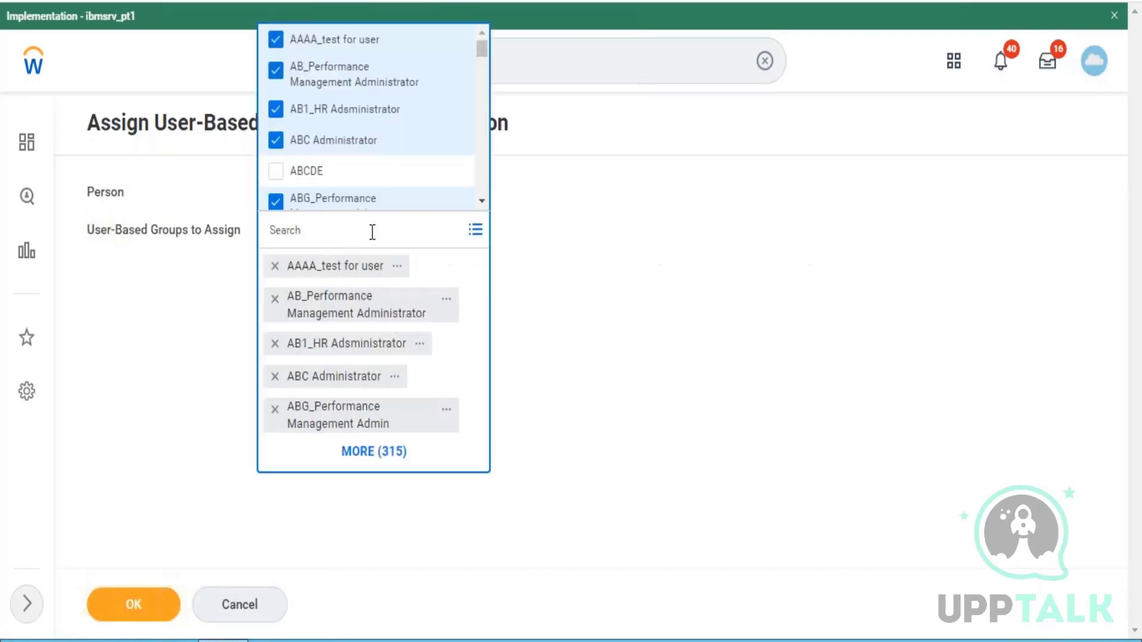
type("HR admin")
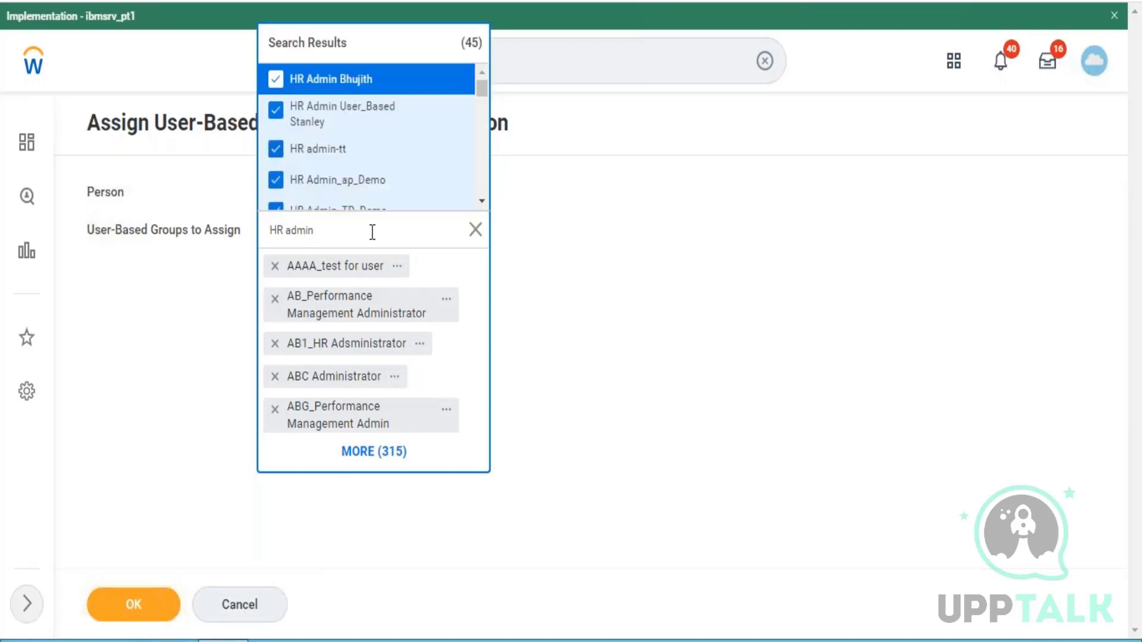
left_click(475, 240)
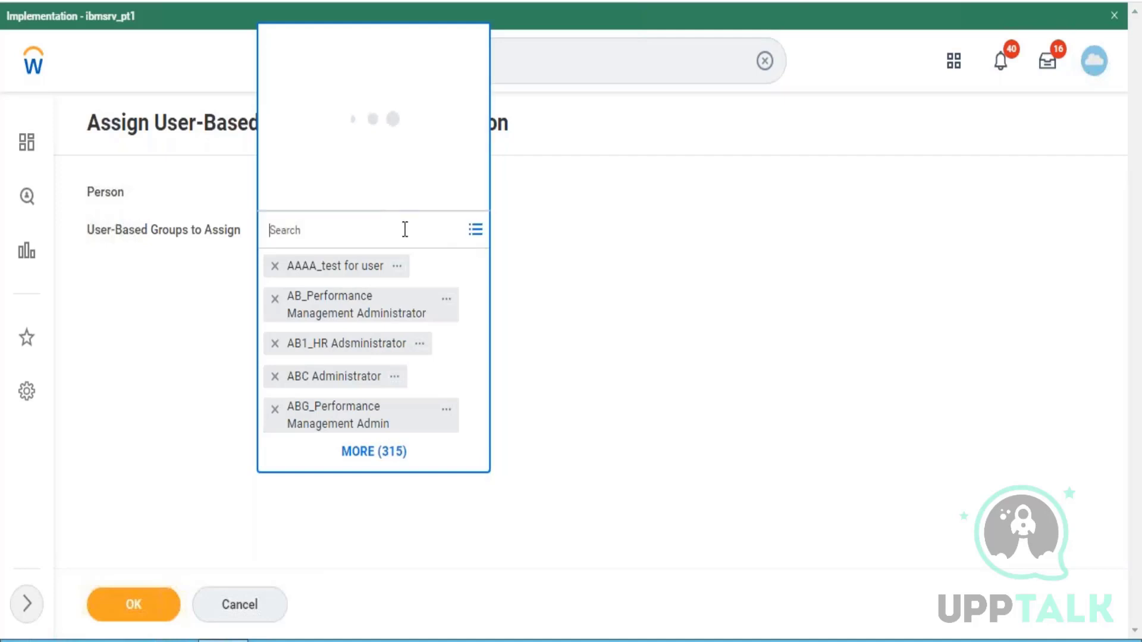
Look up "Security admin" among the user-based groups and submit the account's assignments with Security Administrator selected.
type("Secu")
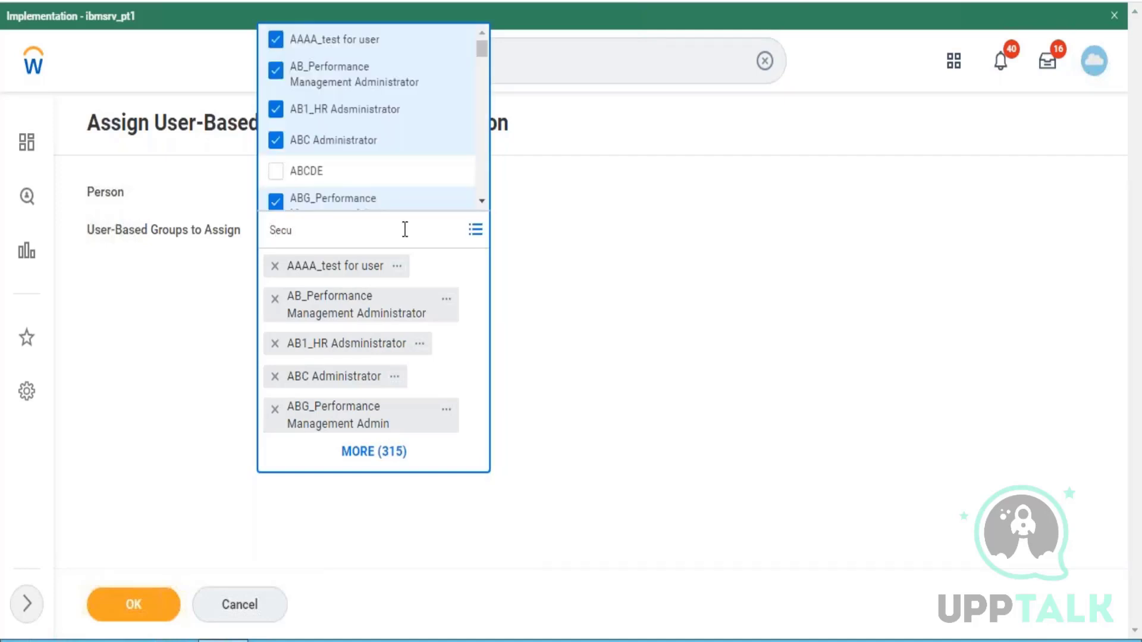
type("rity admin")
key("Return")
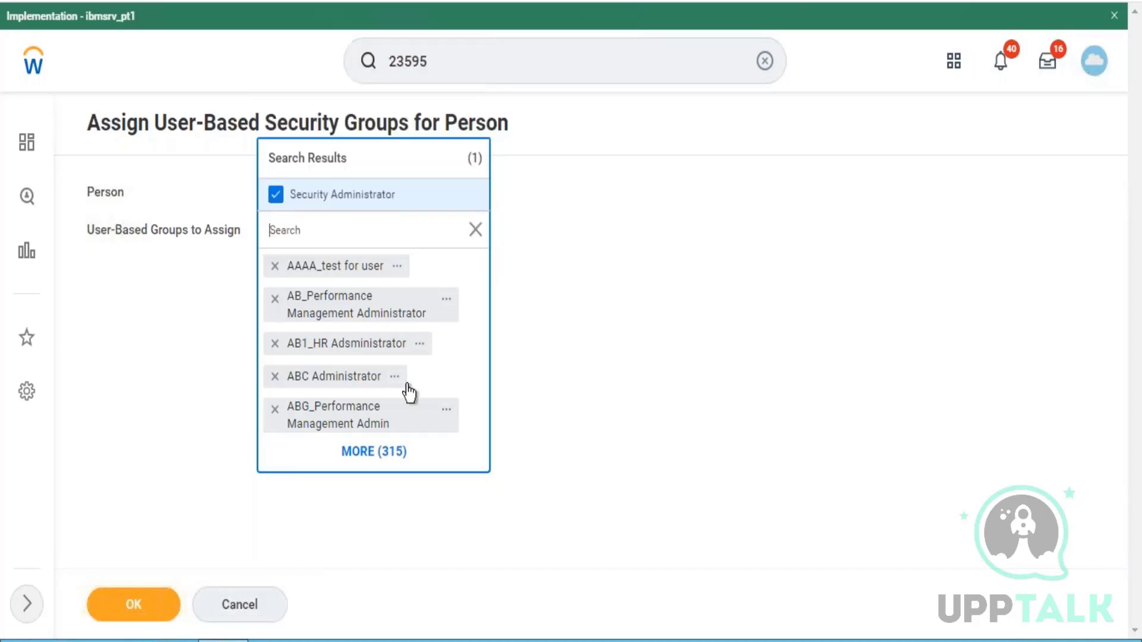
left_click(258, 502)
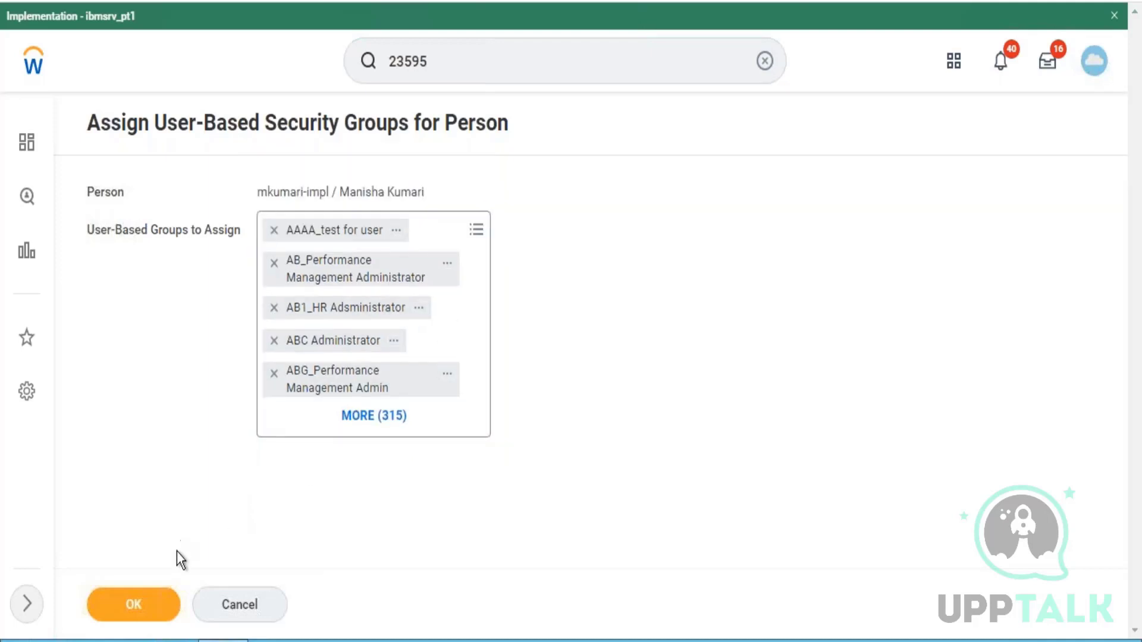
left_click(143, 613)
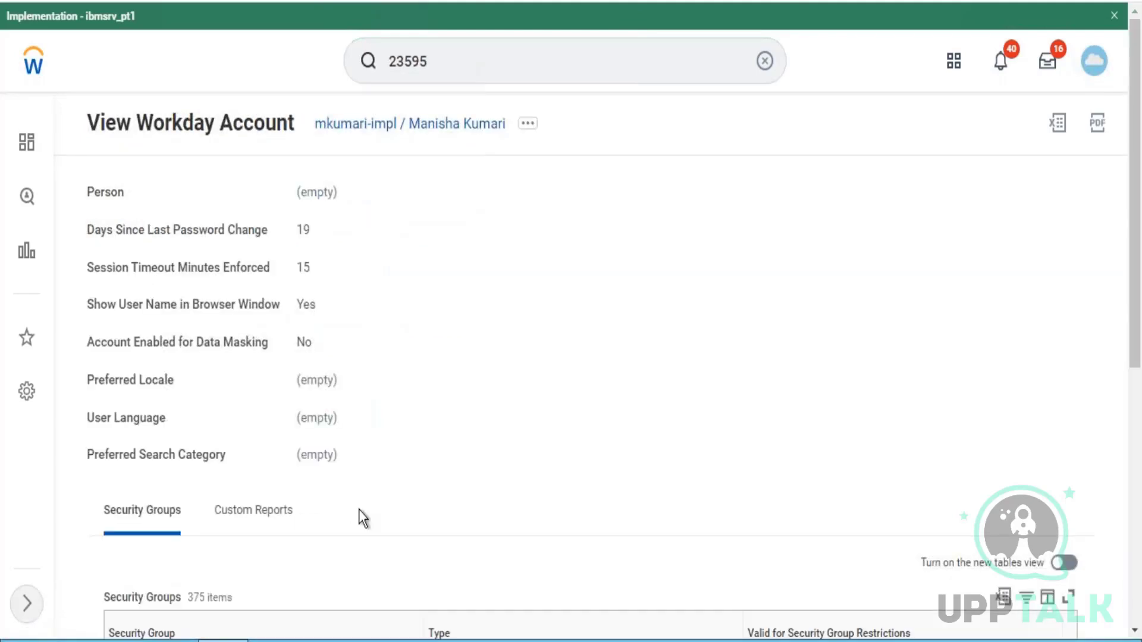
Search for the worker by employee ID and look through the worker's related actions for Security Profile, then clear the search.
left_click(520, 41)
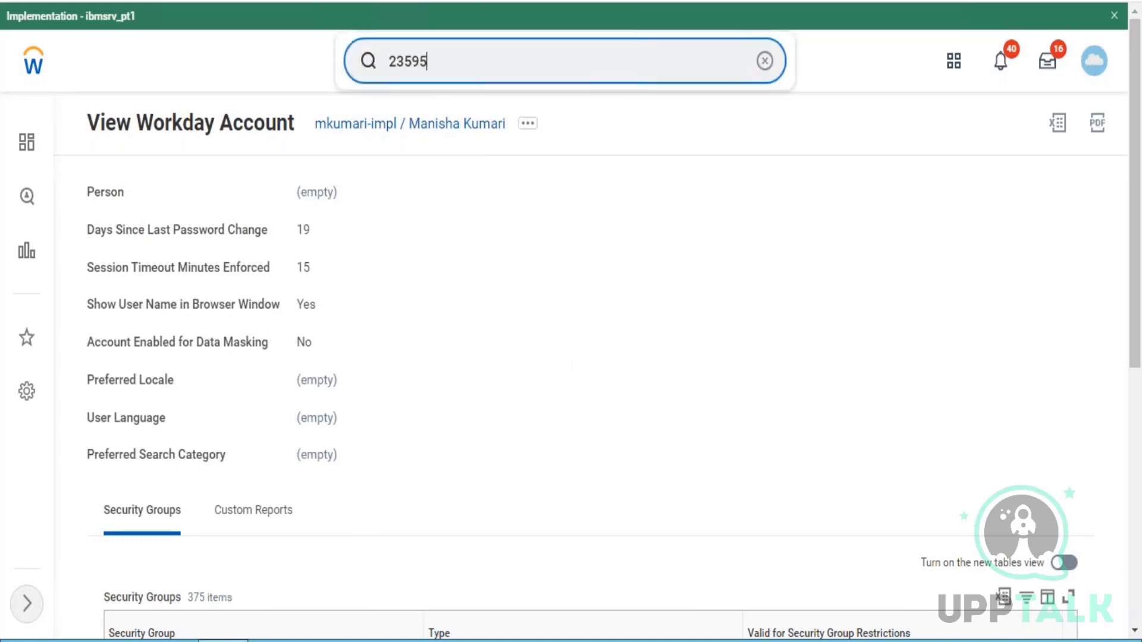
key("Return")
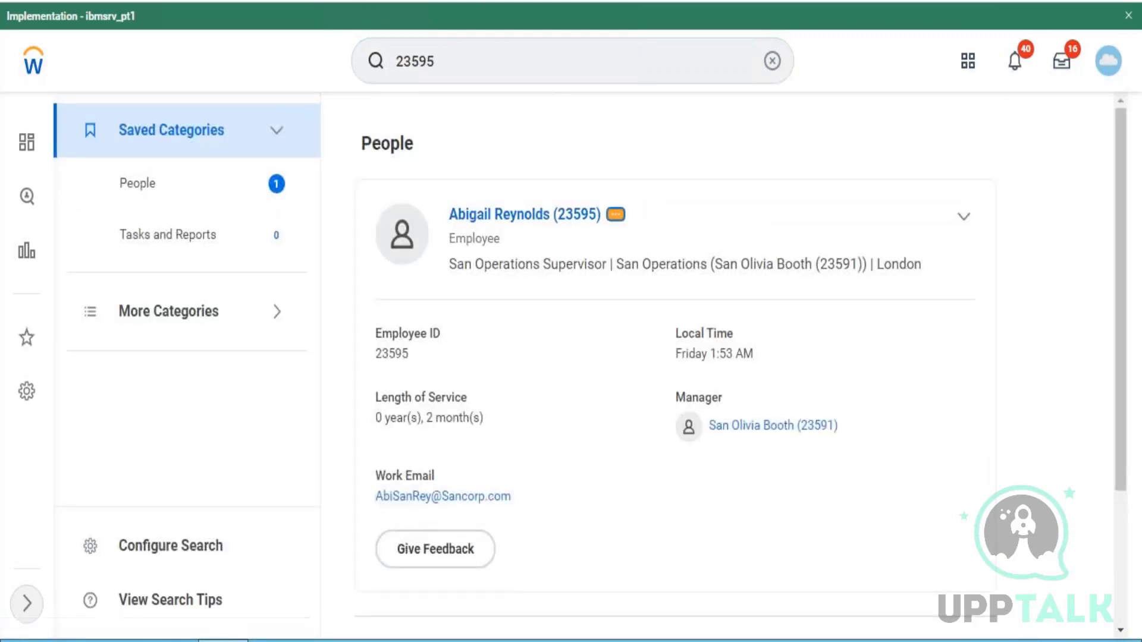
left_click(615, 215)
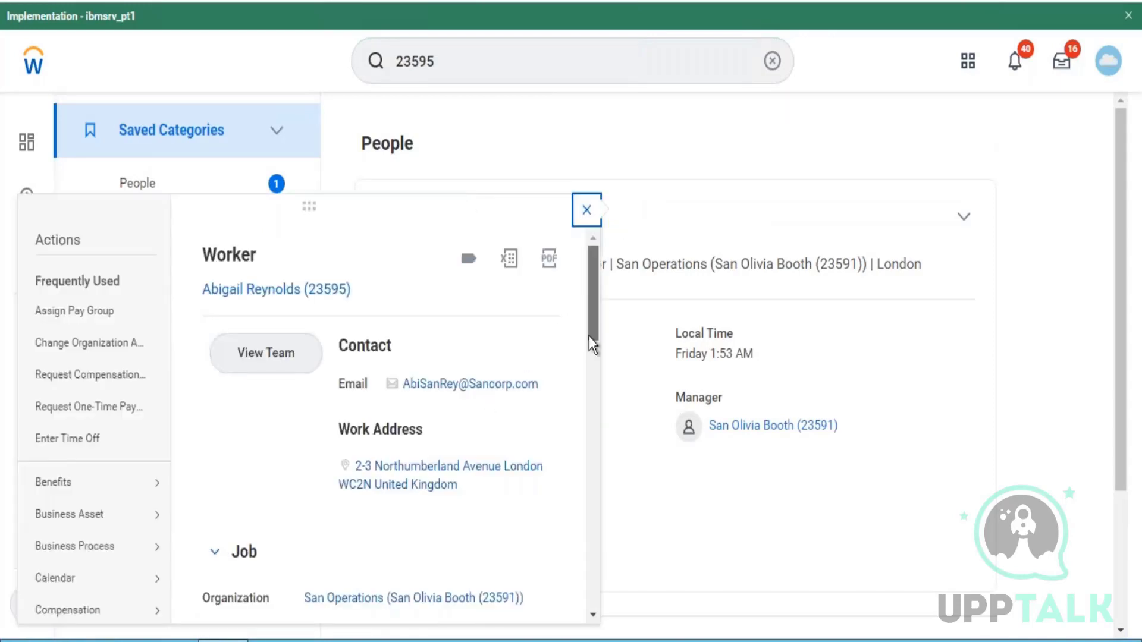
left_click_drag(589, 336, 580, 570)
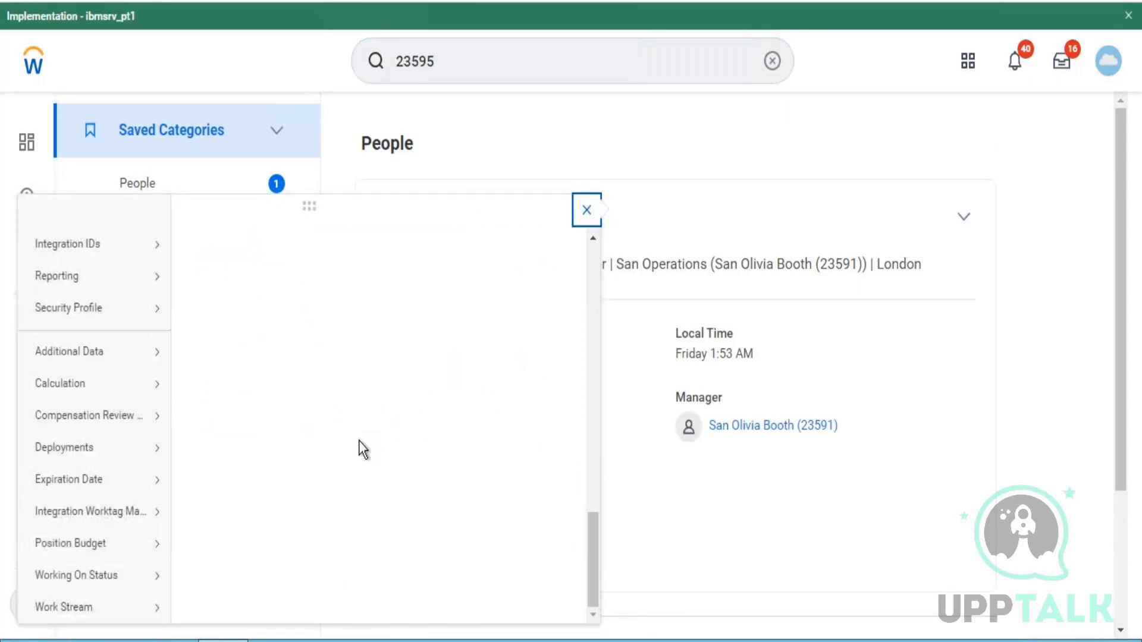
mouse_move(107, 315)
left_click(773, 61)
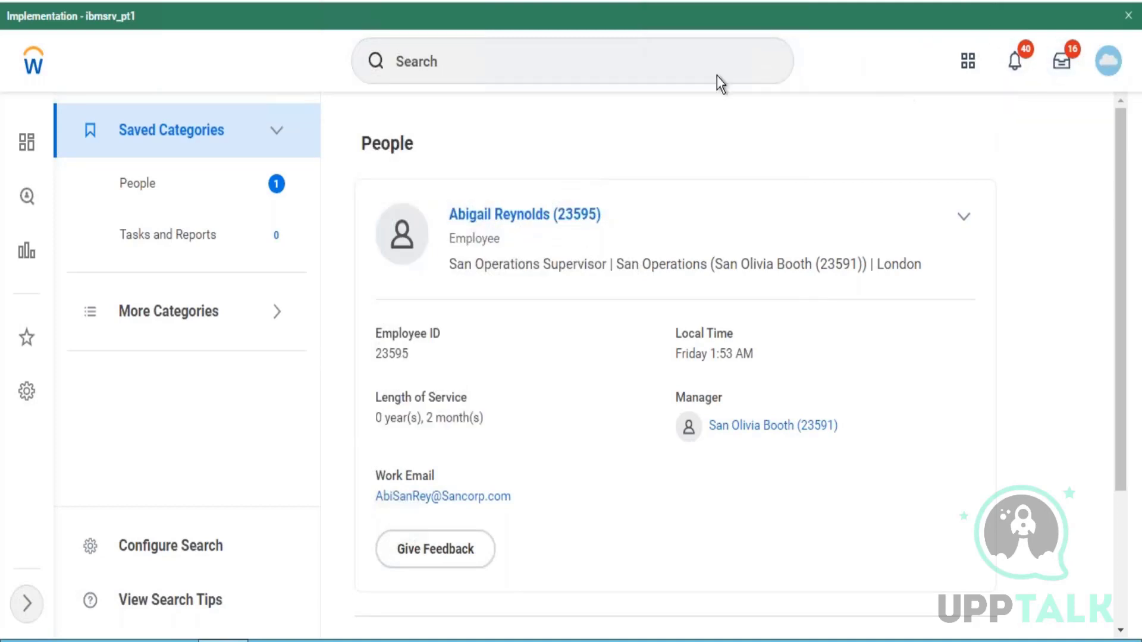
left_click(1110, 65)
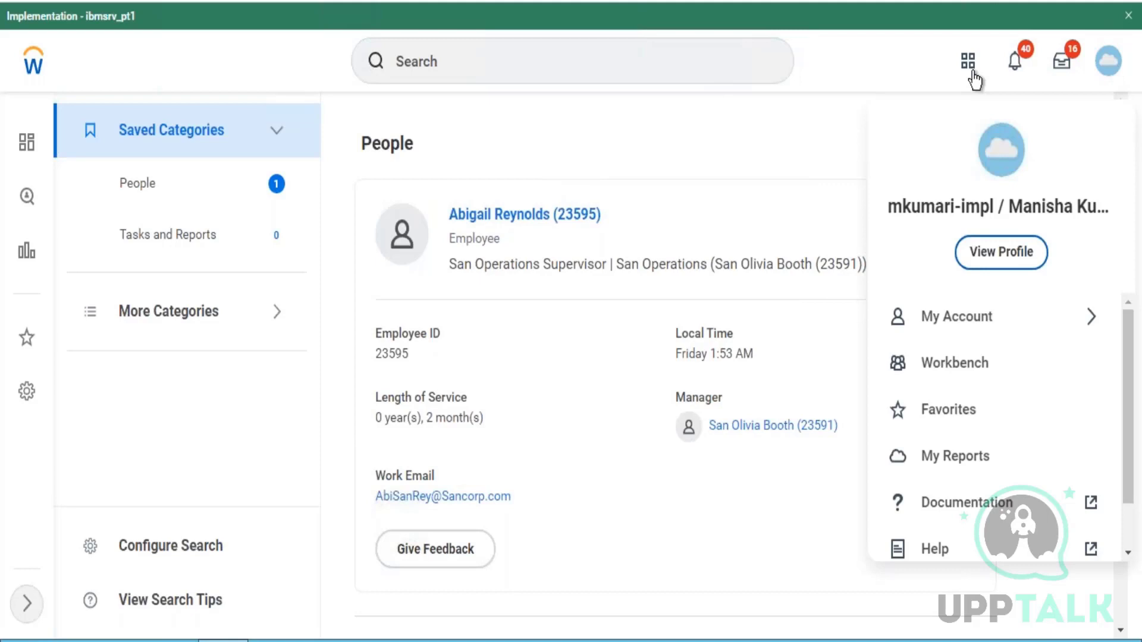
left_click(911, 88)
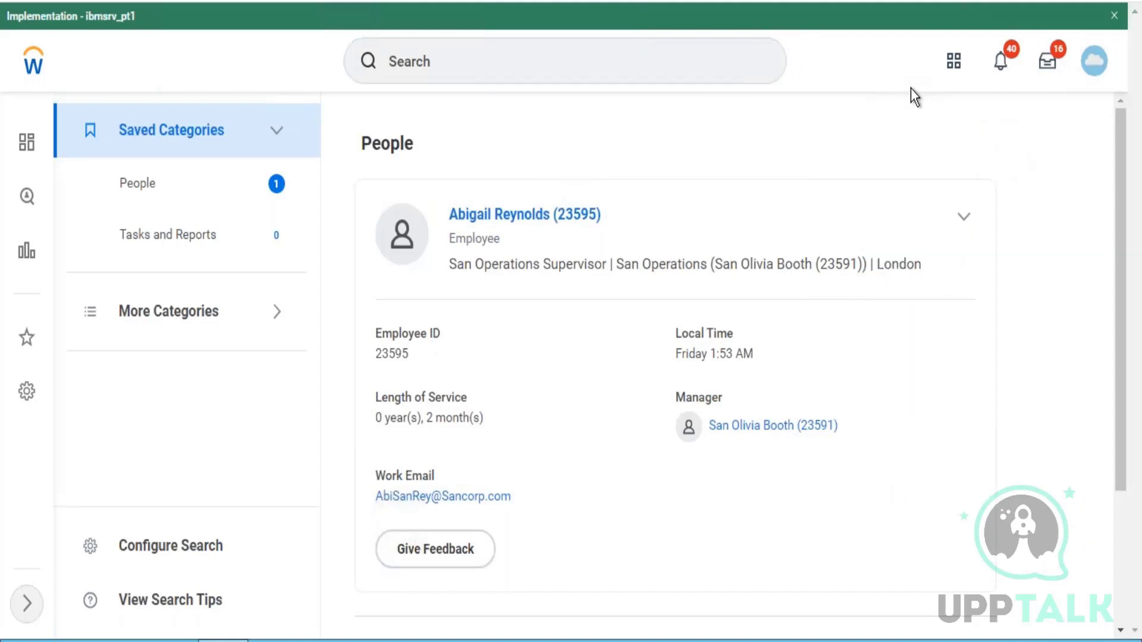
Find the Enroll in Content business process with the "bp:" search prefix and open its default definition.
left_click(523, 70)
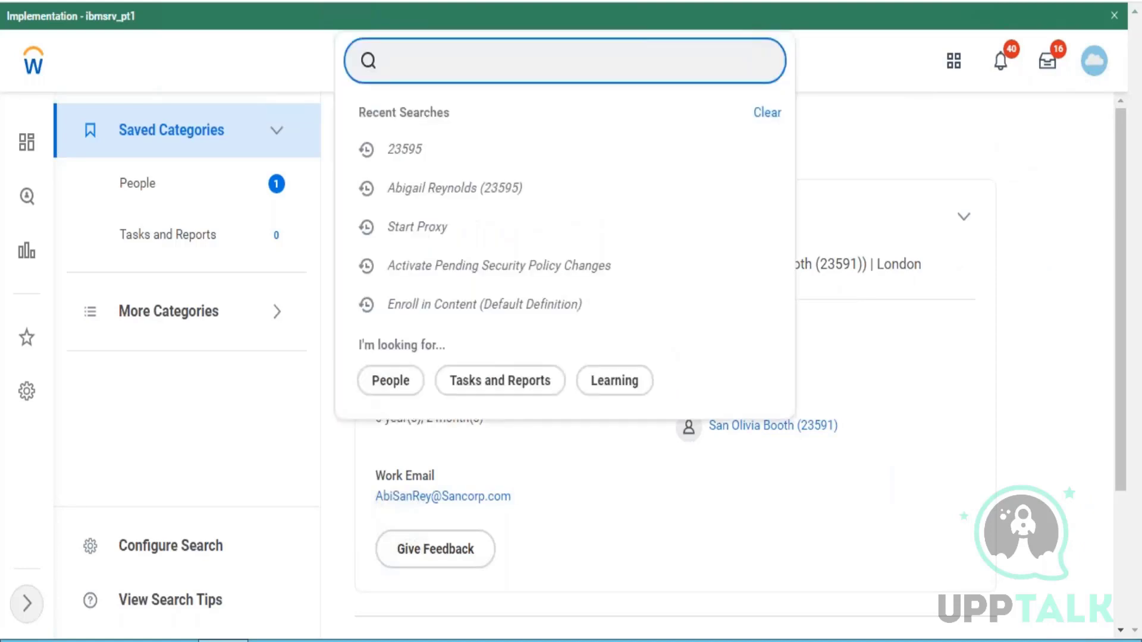
type("bp:en")
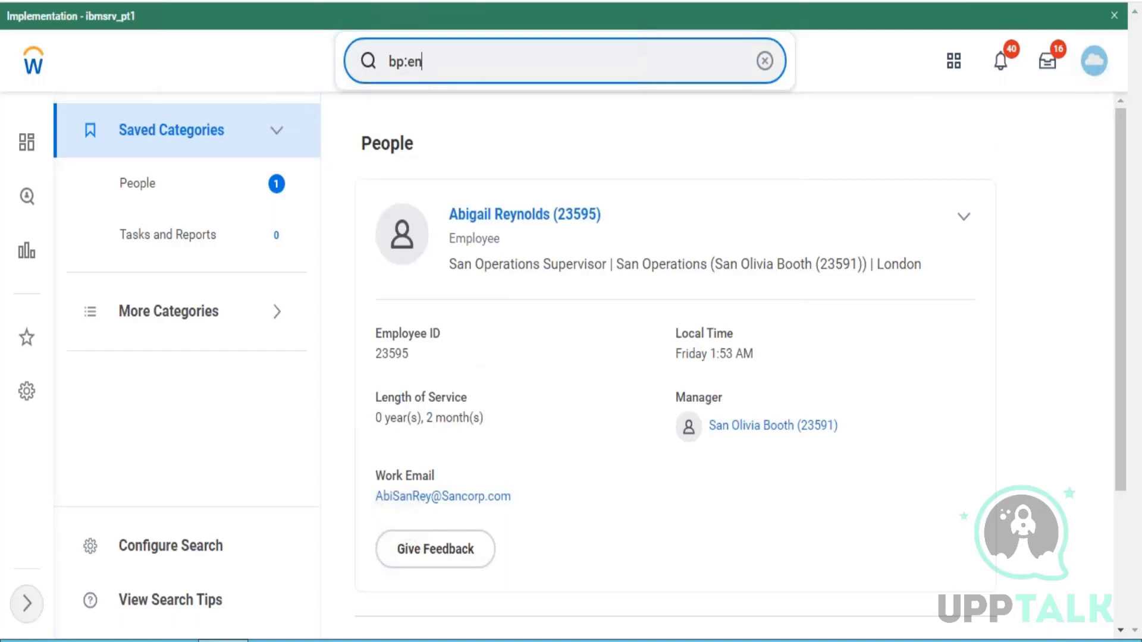
type("roll in com")
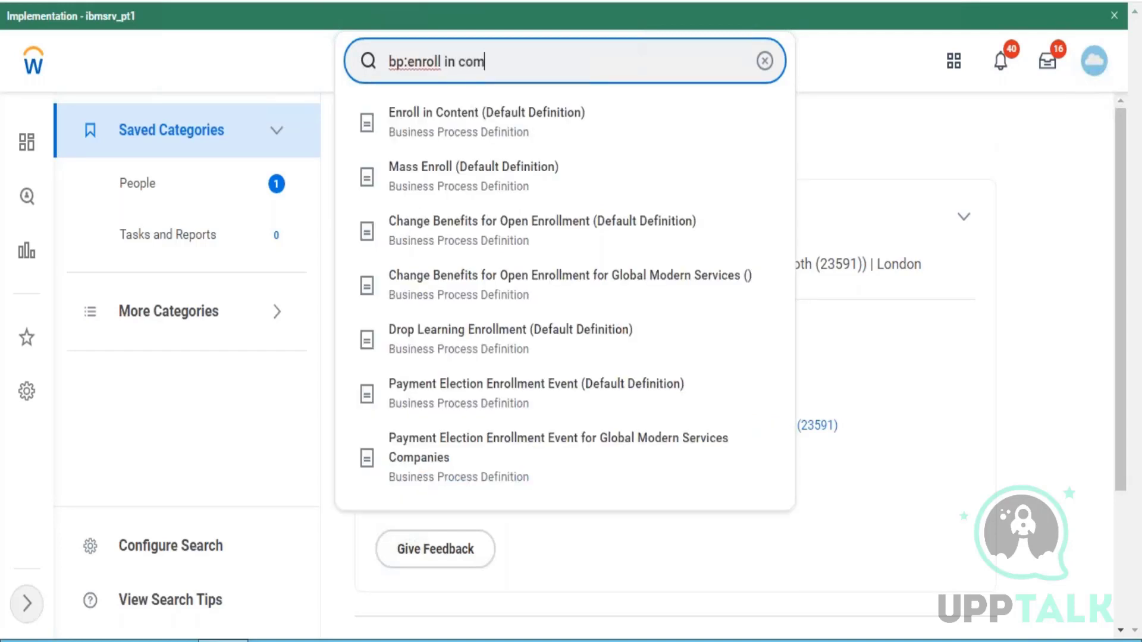
key("BackSpace")
left_click(503, 119)
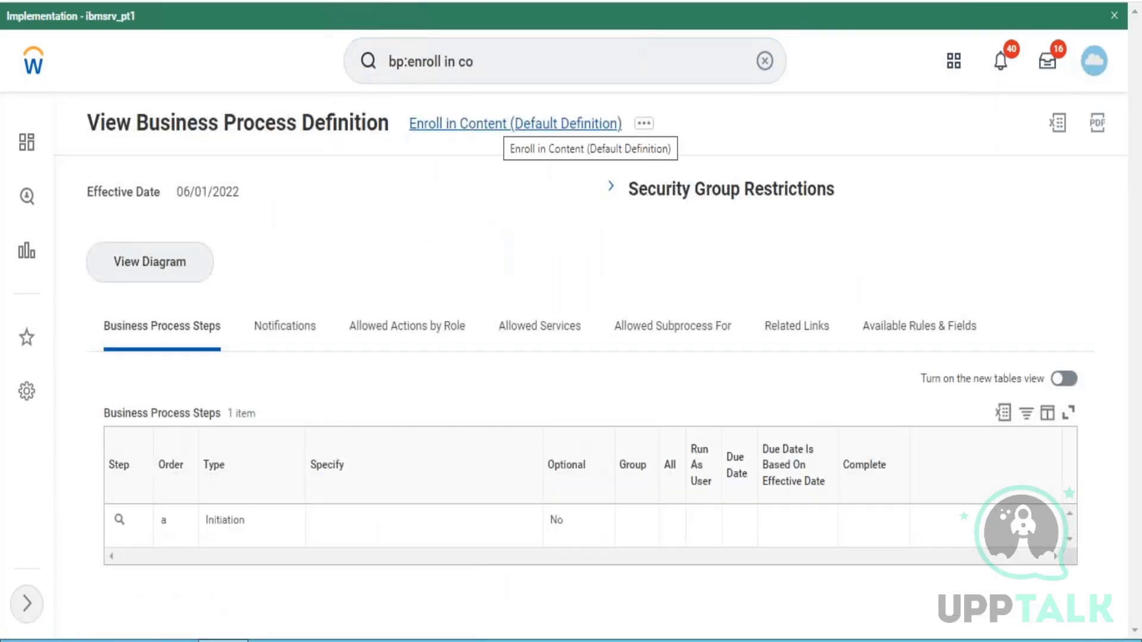
View the business process security policy of Enroll in Content to check who can start it, then clear the search.
left_click(642, 129)
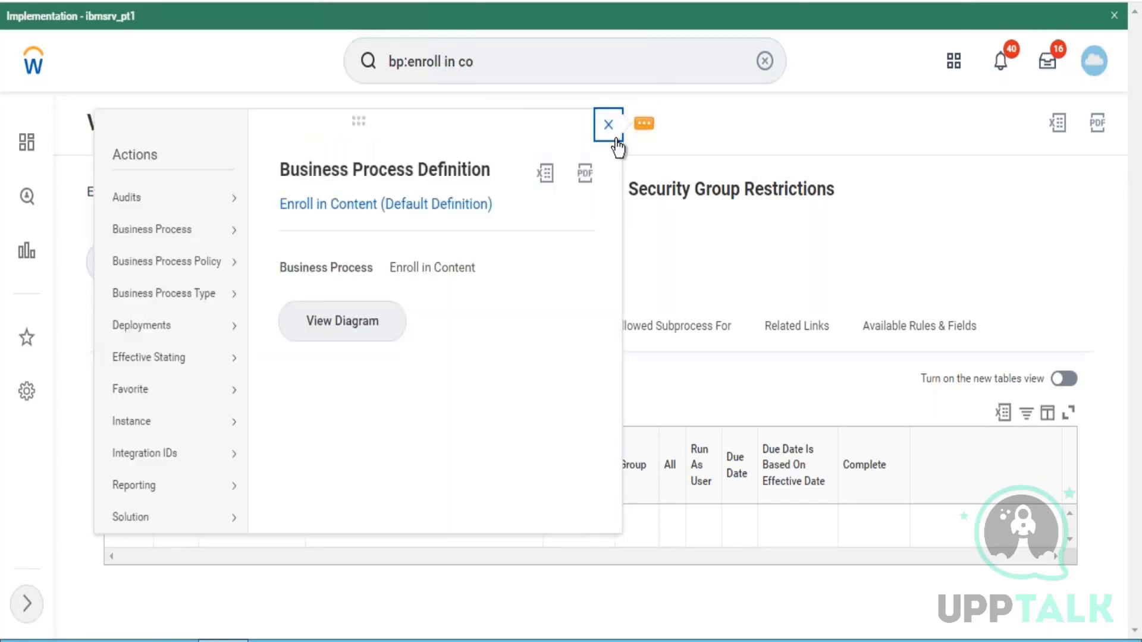
mouse_move(205, 276)
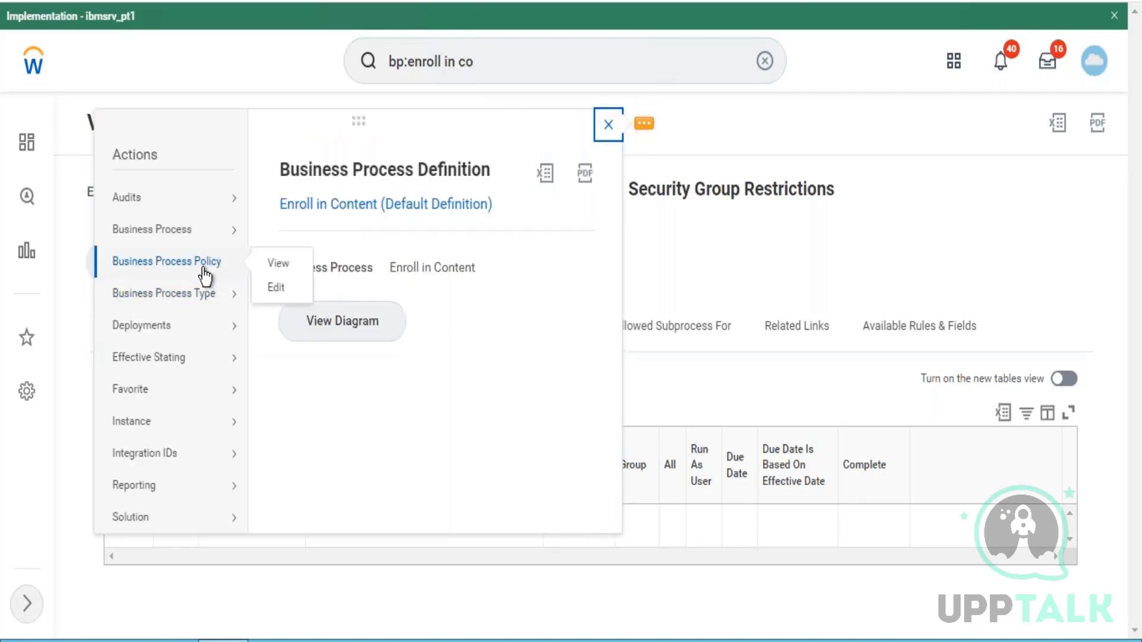
mouse_move(194, 238)
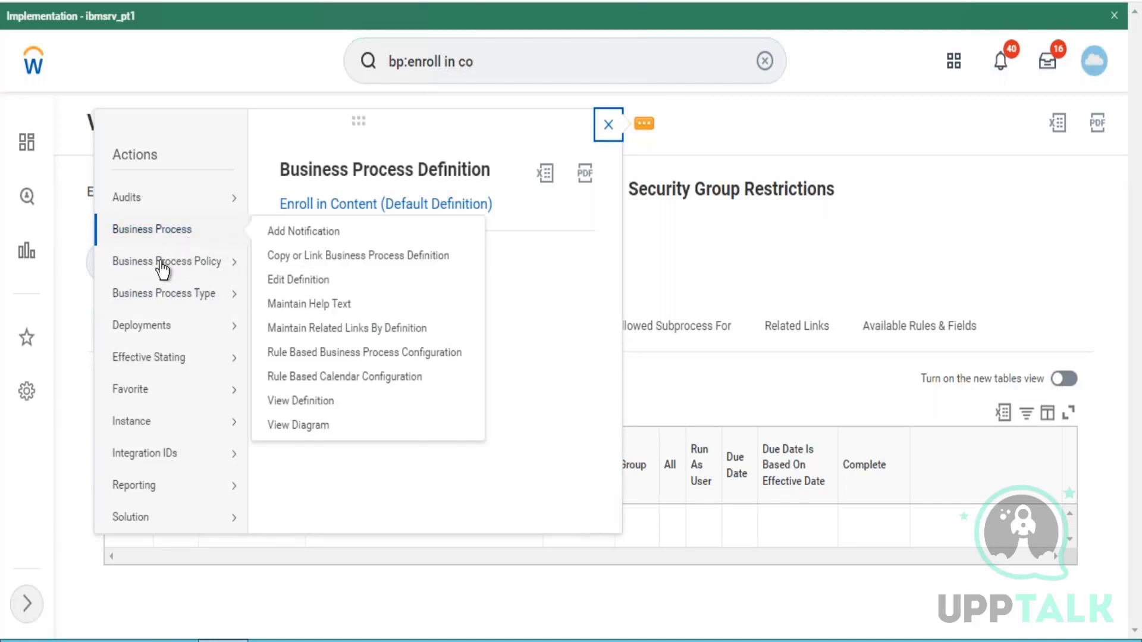
mouse_move(173, 263)
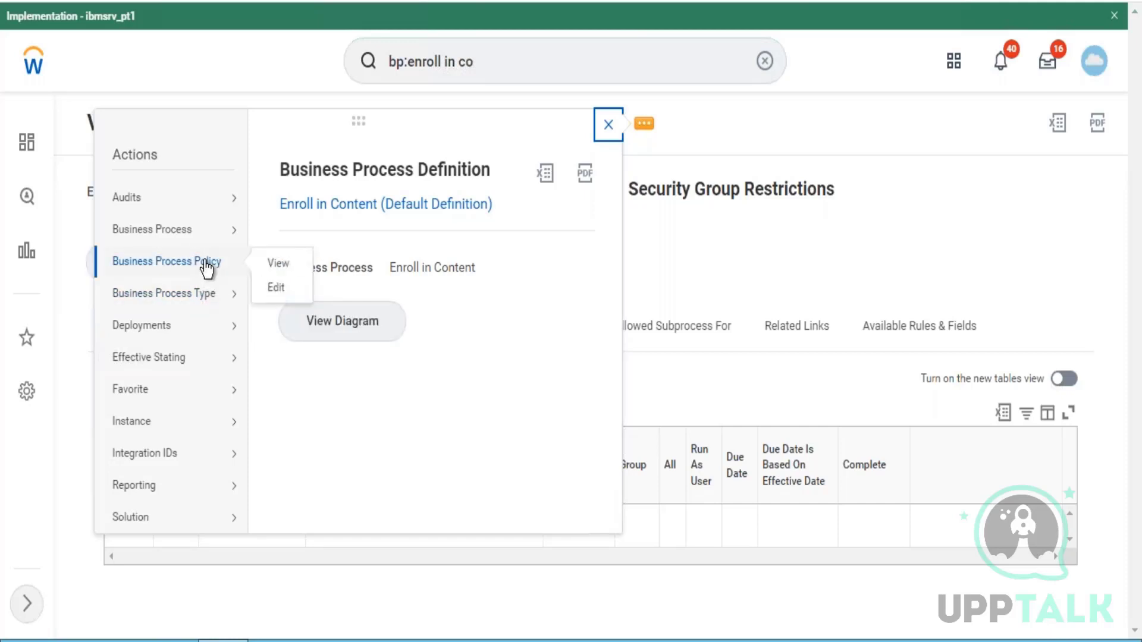
left_click(277, 264)
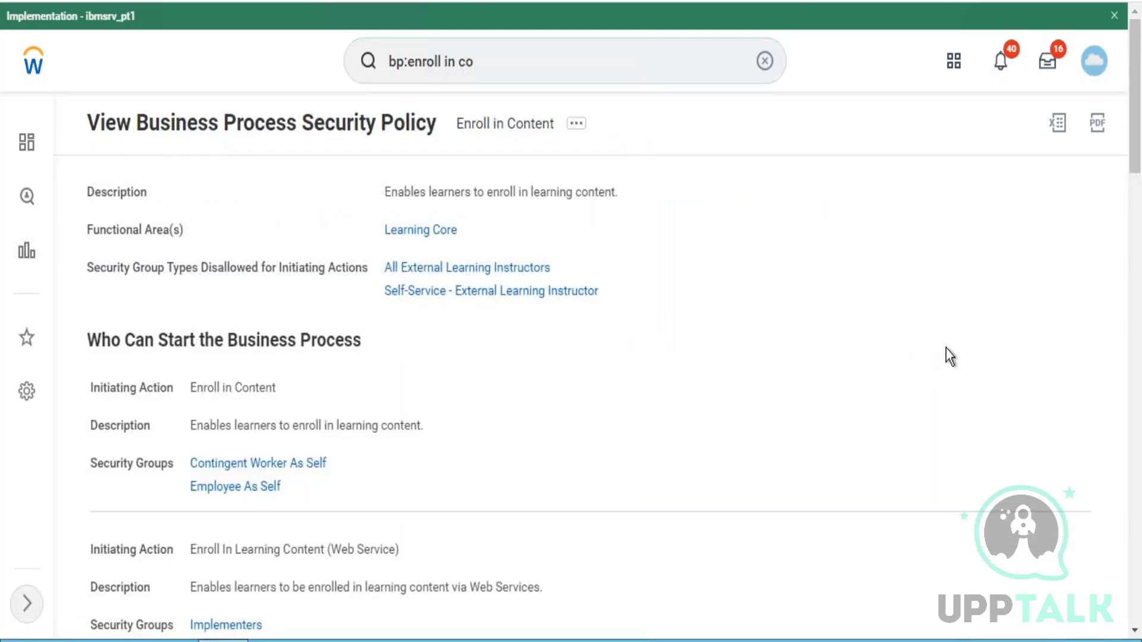
mouse_move(1135, 171)
left_mouse_down()
mouse_move(1139, 455)
mouse_move(1136, 163)
left_mouse_up()
left_click(767, 62)
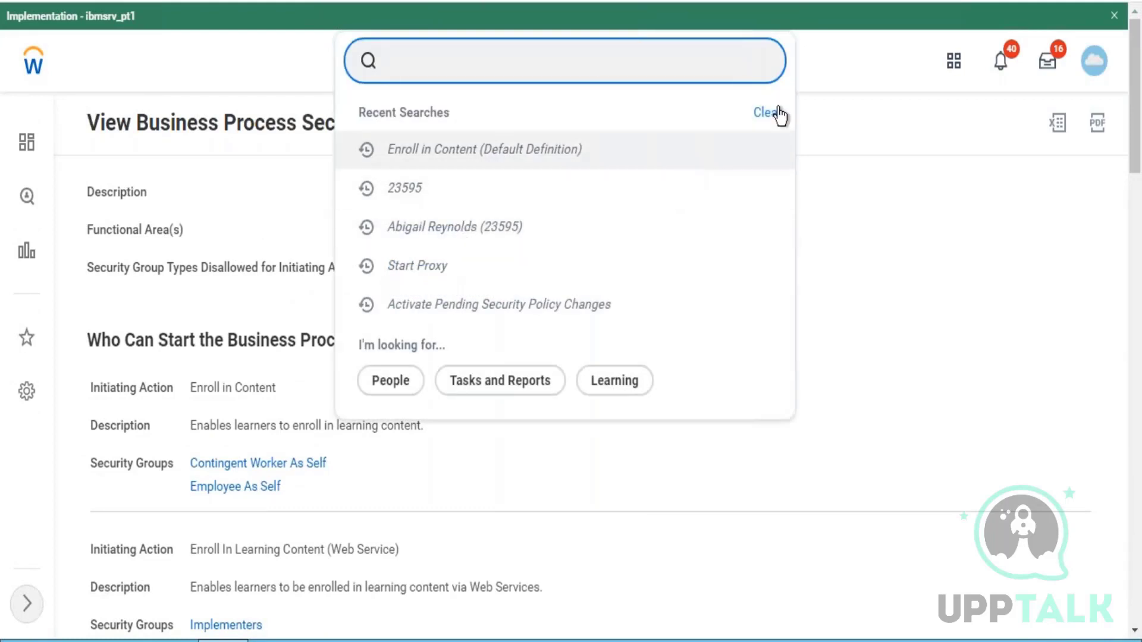
Open the Learning app and browse the learning catalog from its Discover page.
left_click(954, 61)
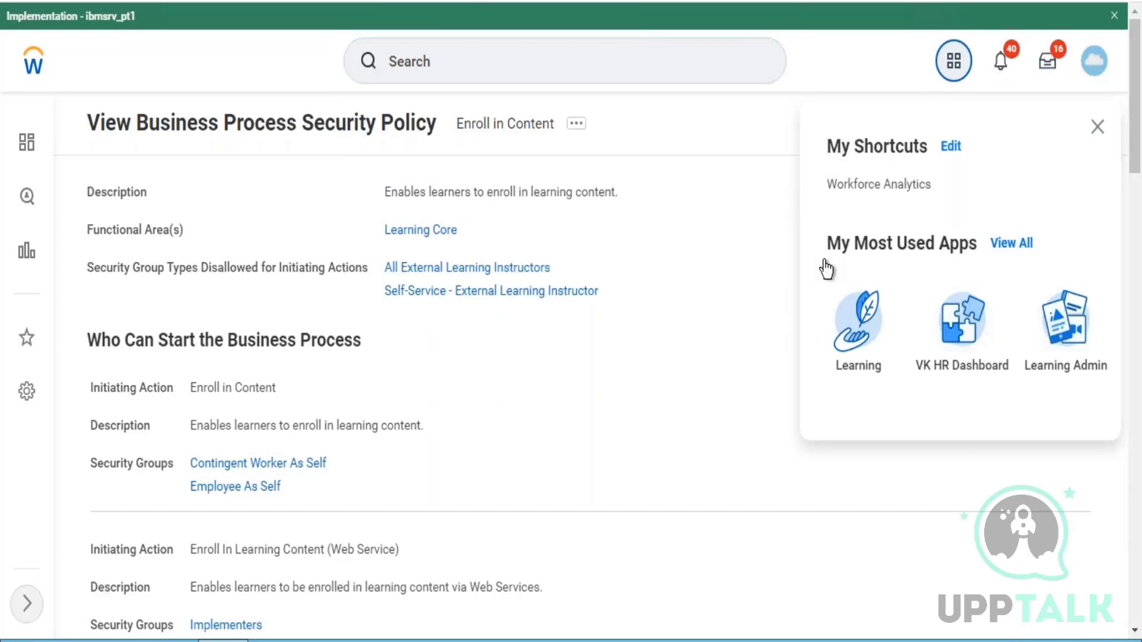
left_click(851, 322)
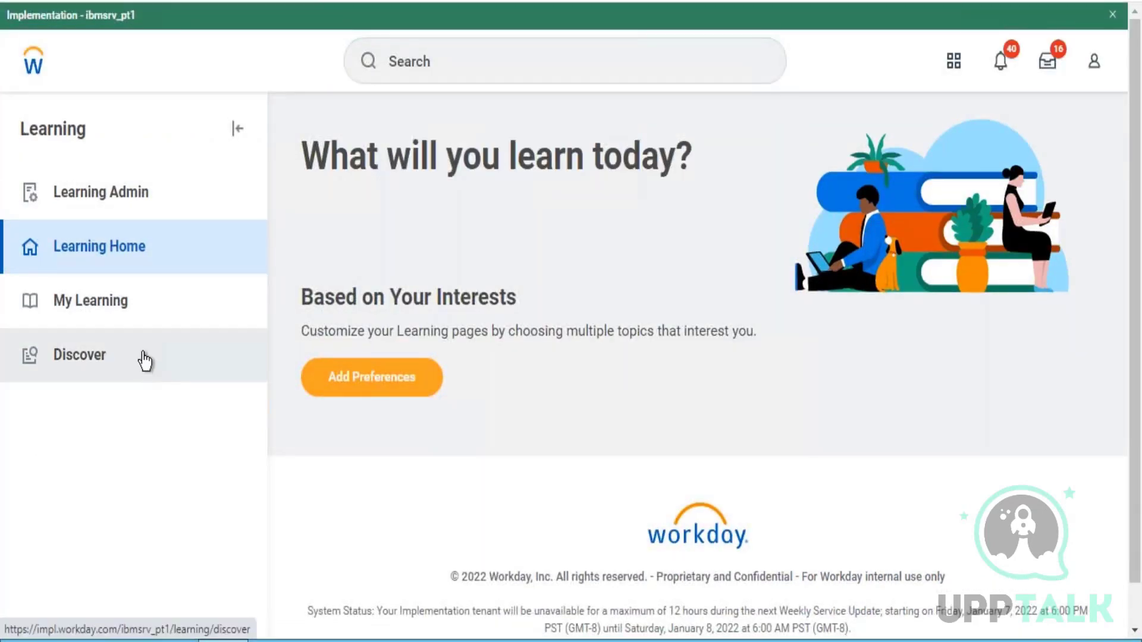
left_click(144, 359)
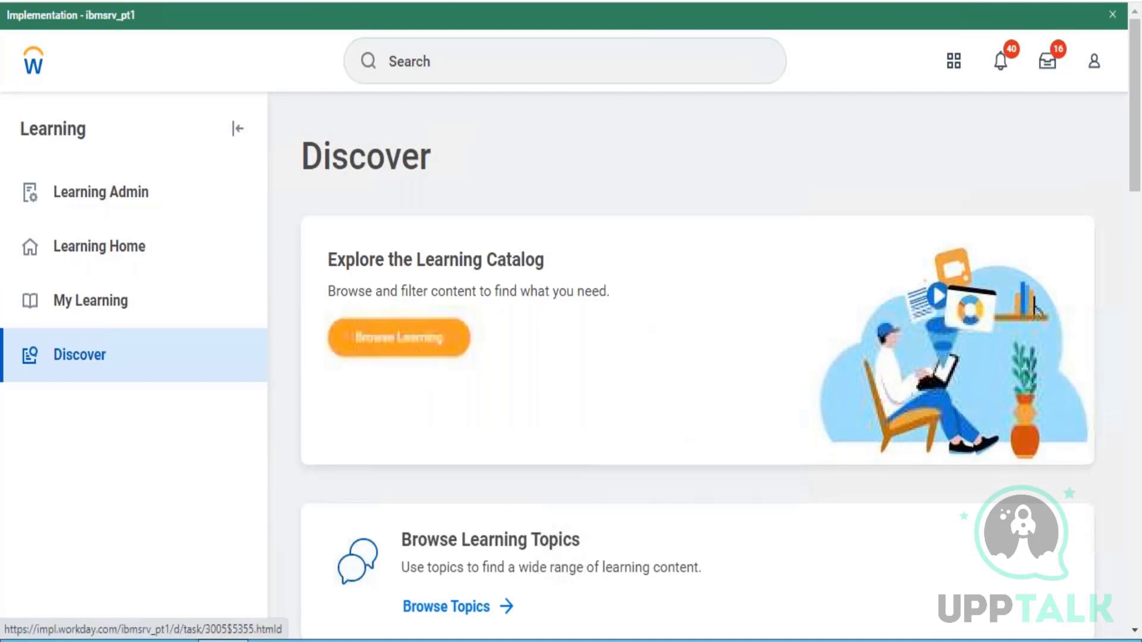
left_click(399, 338)
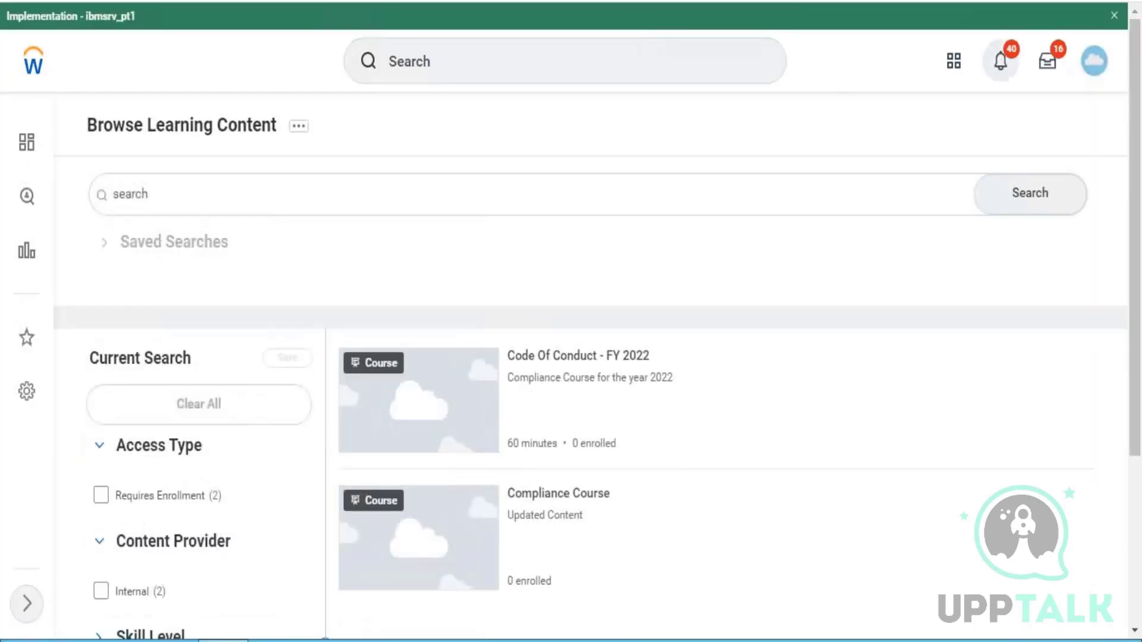
Search for "bp:enroll in content" and open the Enroll in Content default definition's business process policy for editing.
left_click(645, 73)
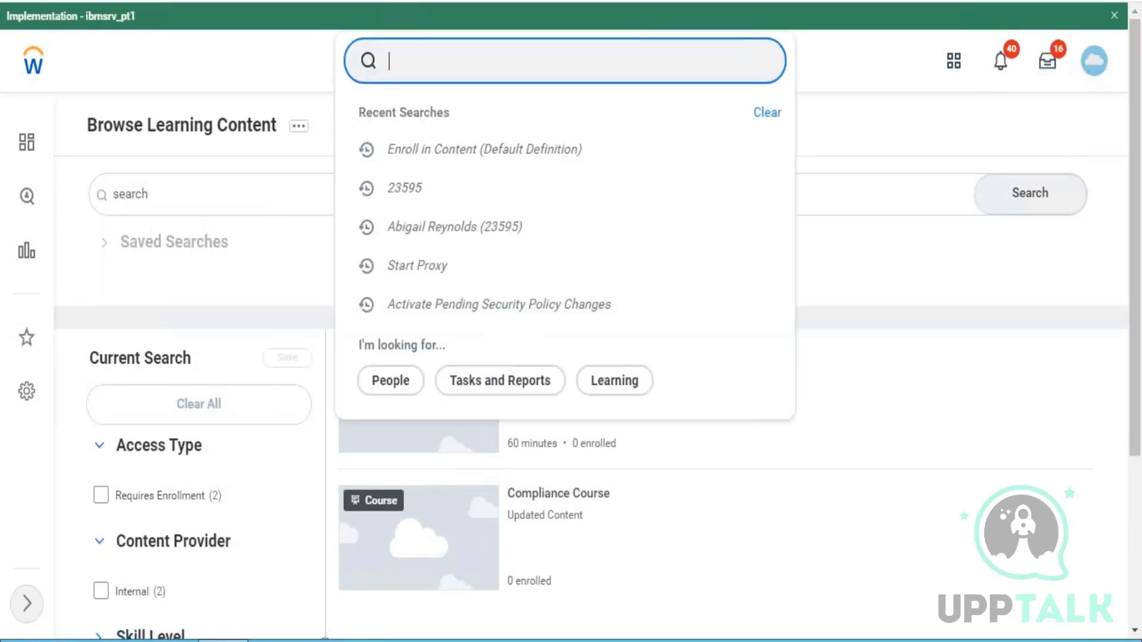
type("bp:enro")
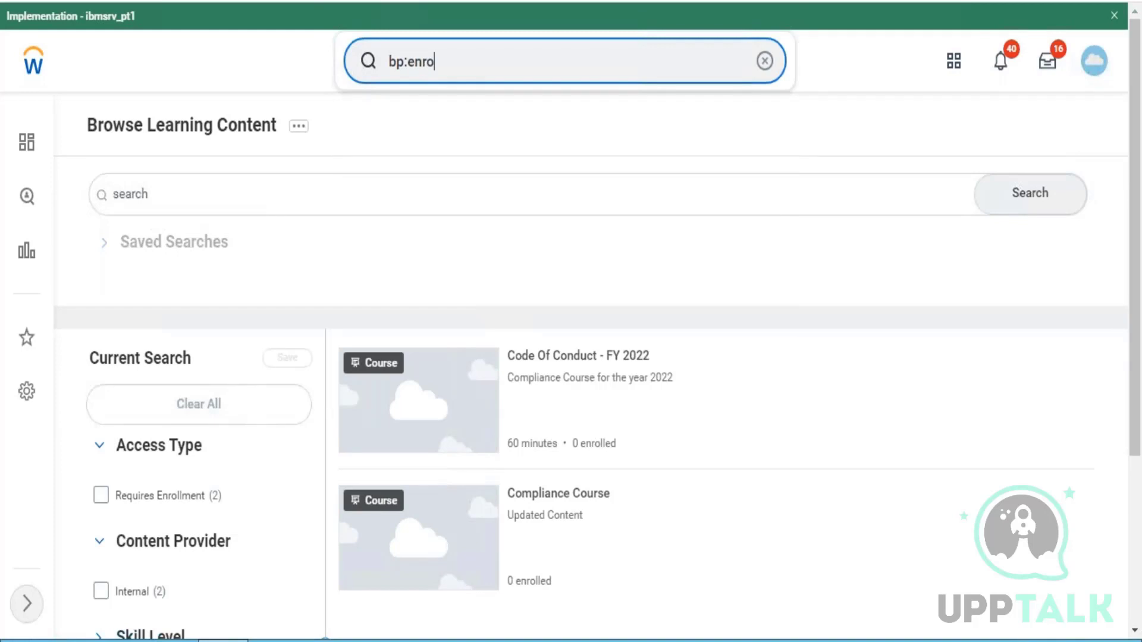
type("ll in content")
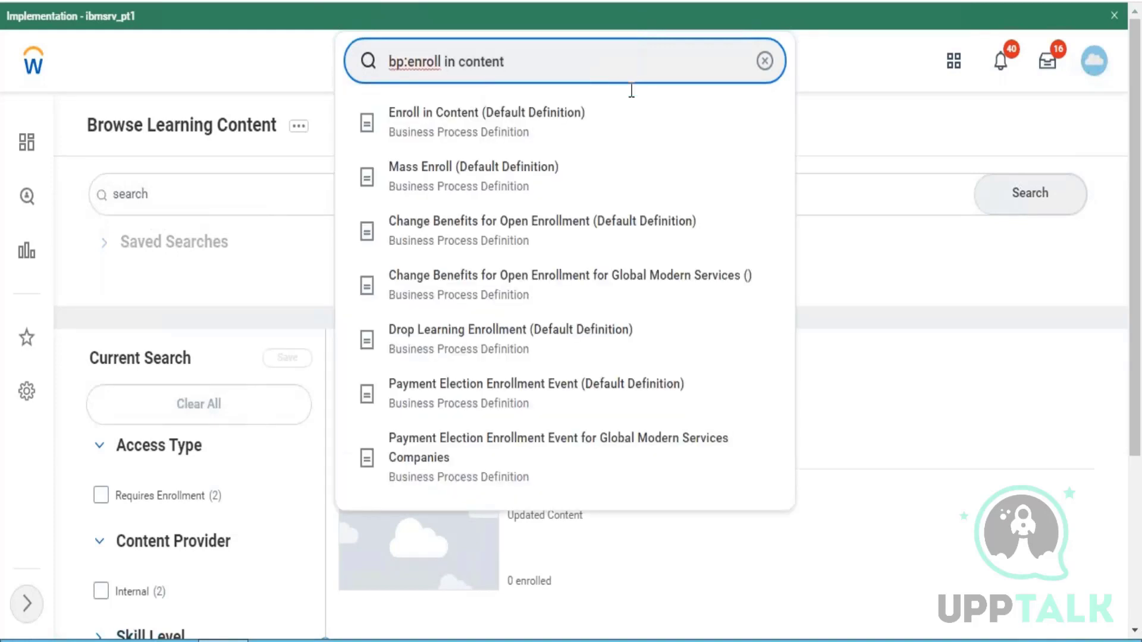
left_click(500, 125)
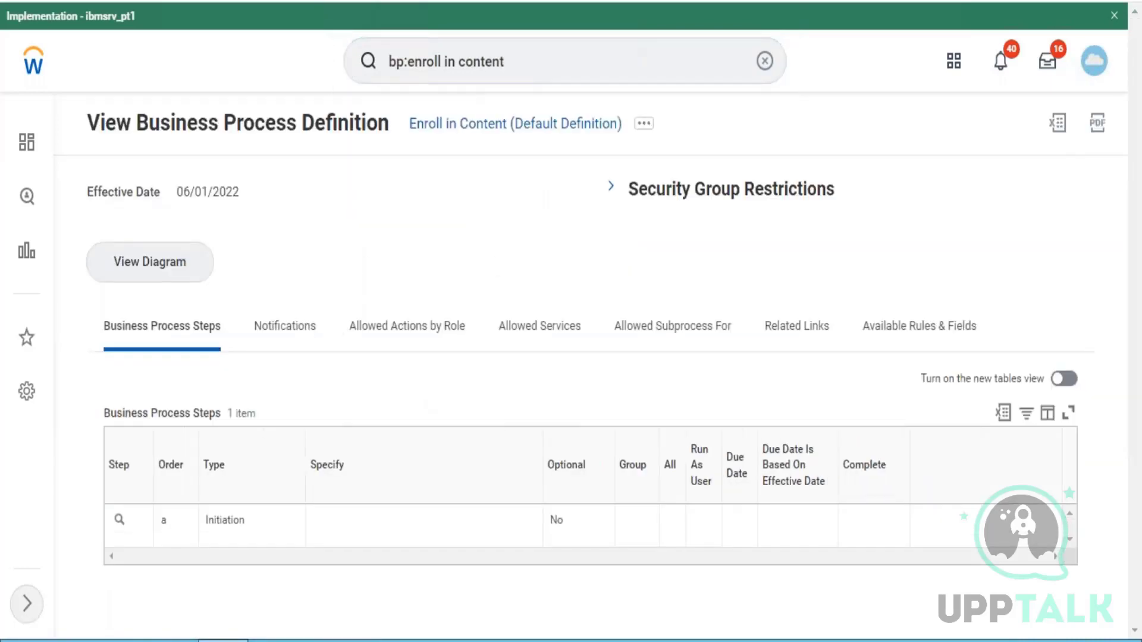
left_click(643, 129)
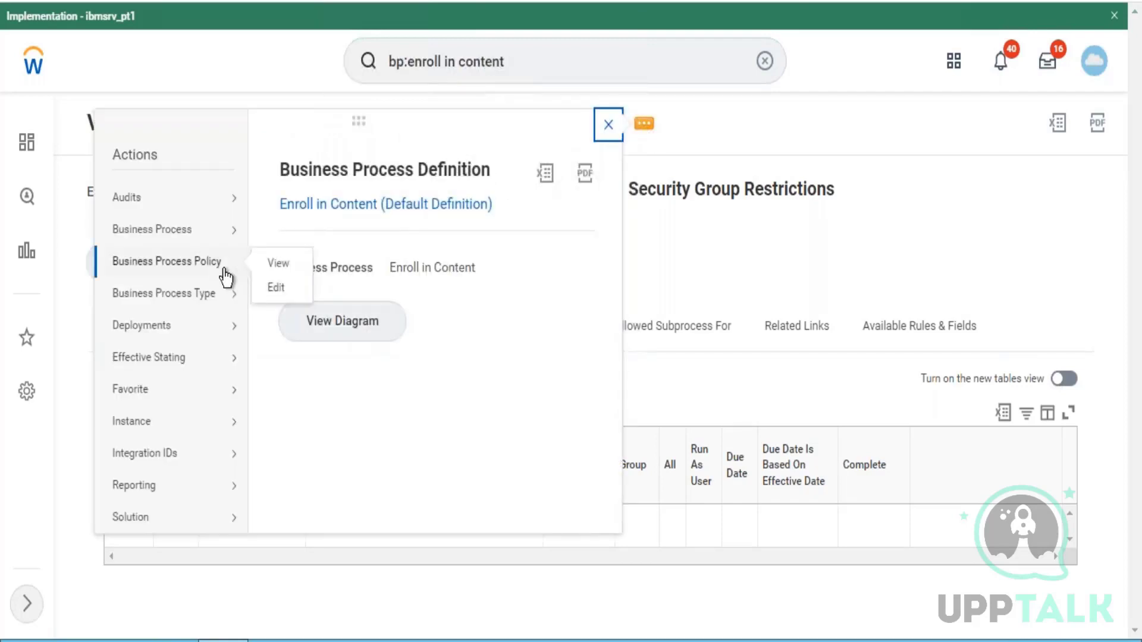
left_click(278, 290)
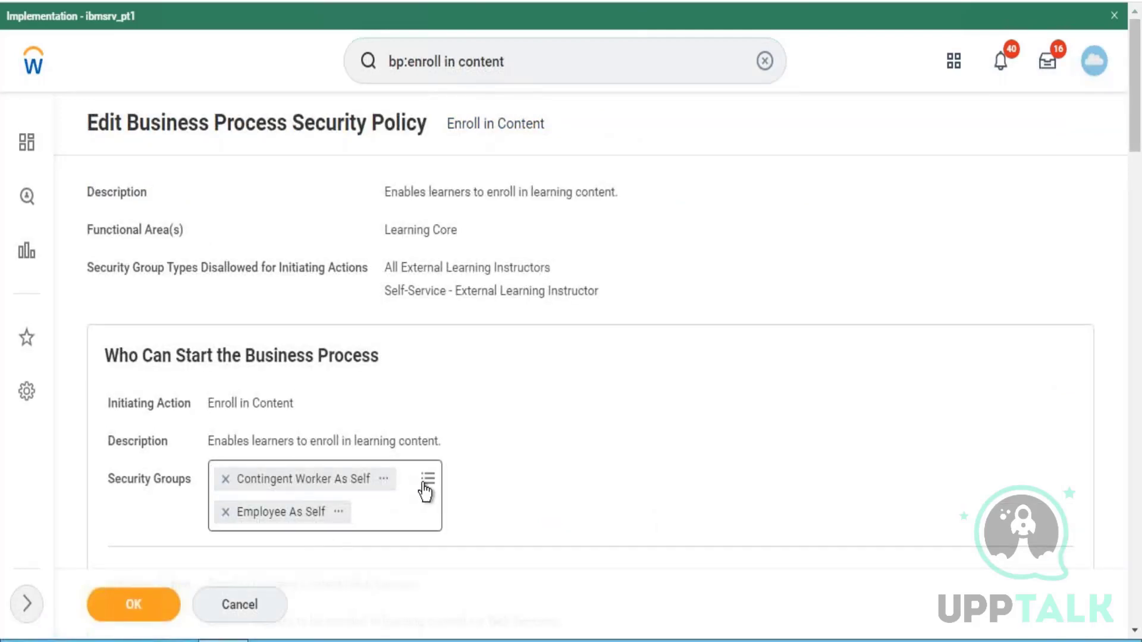
Add Implementers to the security groups that can start the Enroll in Content initiating action and submit the policy.
left_click(425, 485)
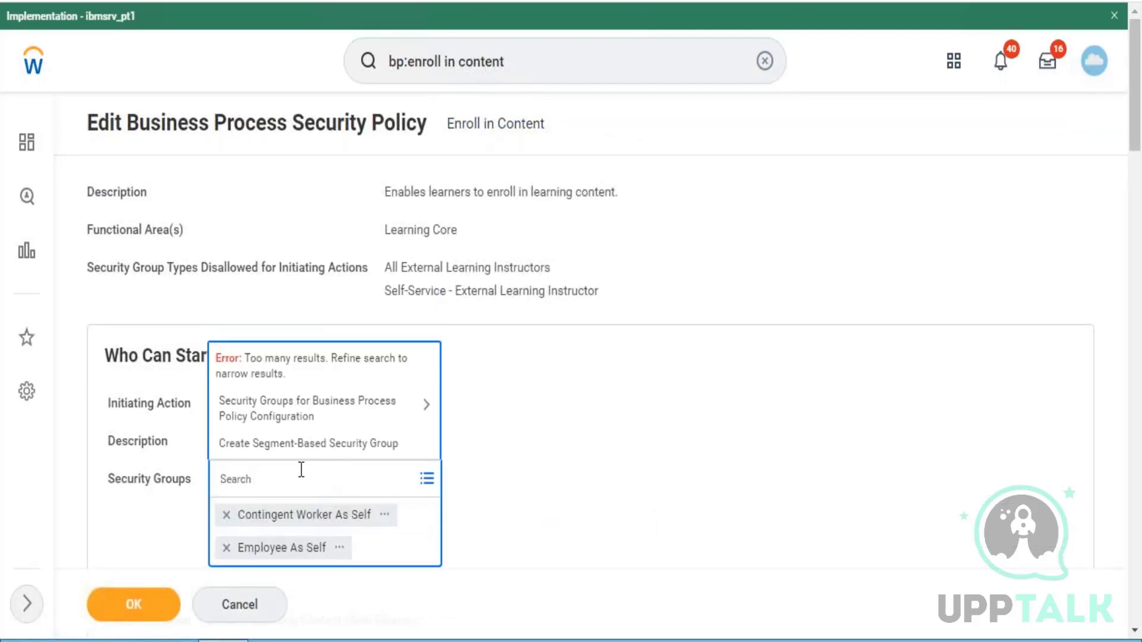
type("impleme")
key("Return")
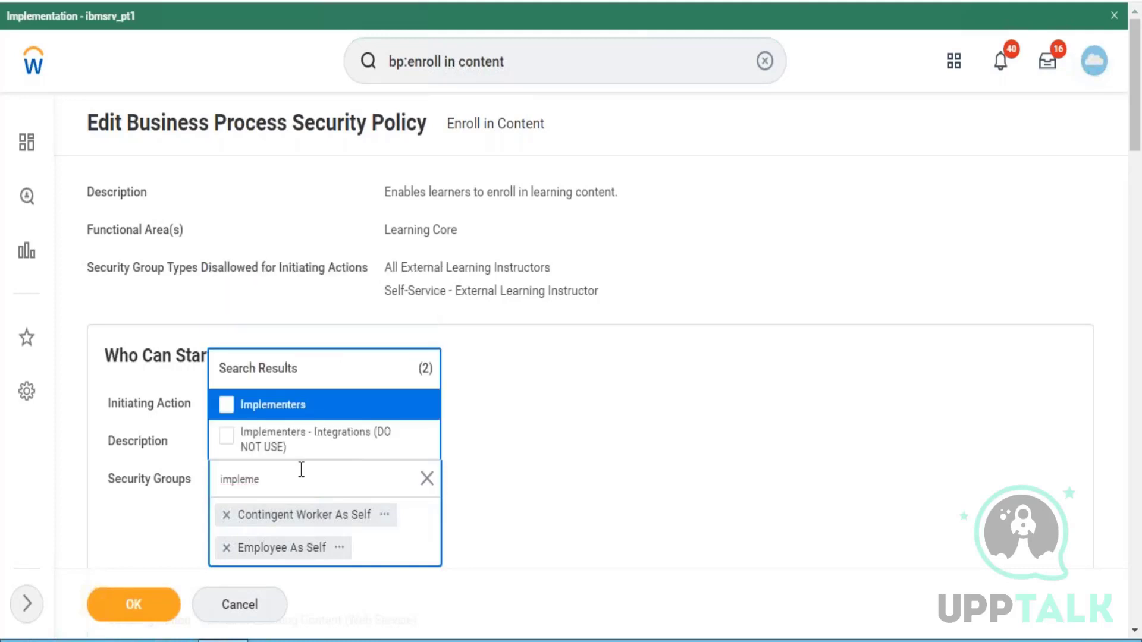
left_click(227, 406)
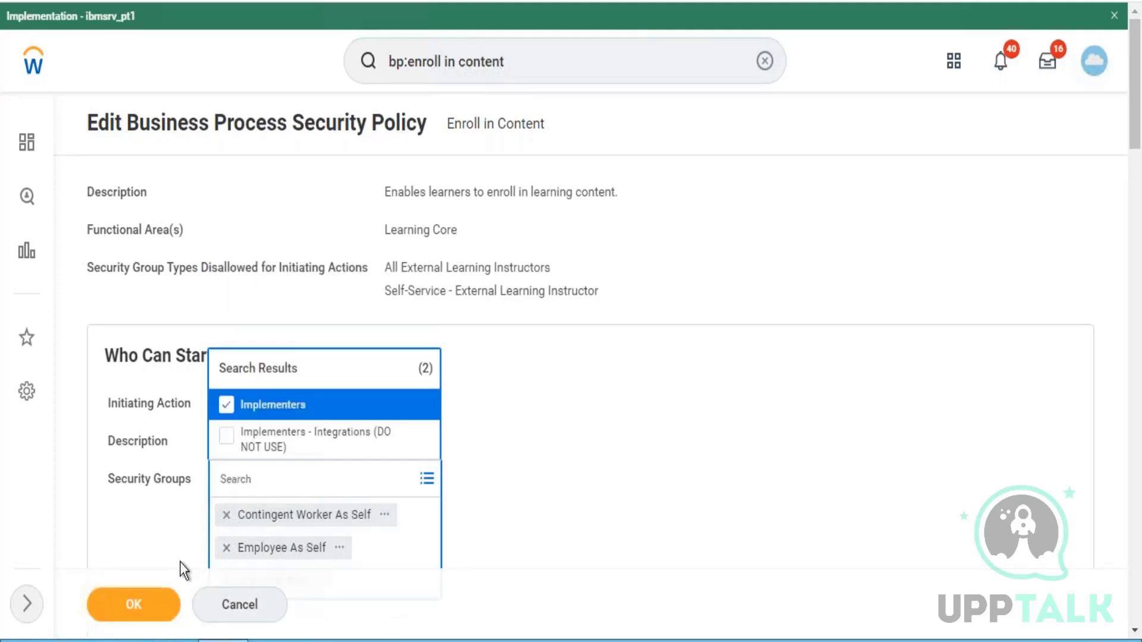
left_click(164, 602)
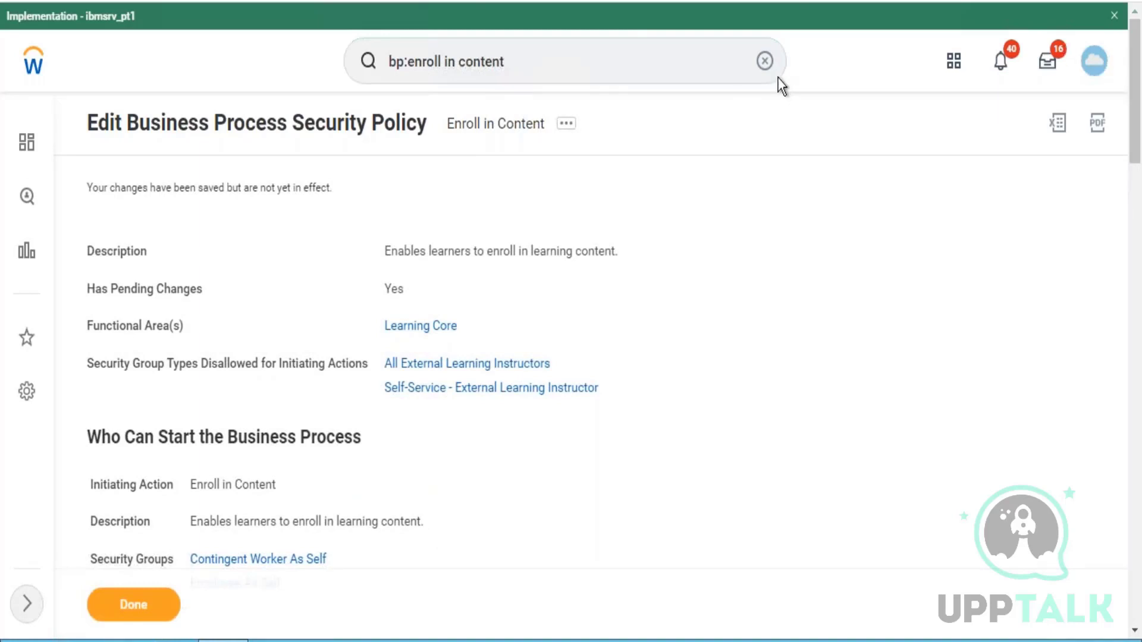
Activate the pending security policy changes with the comment "test" and confirm the activation.
left_click(766, 61)
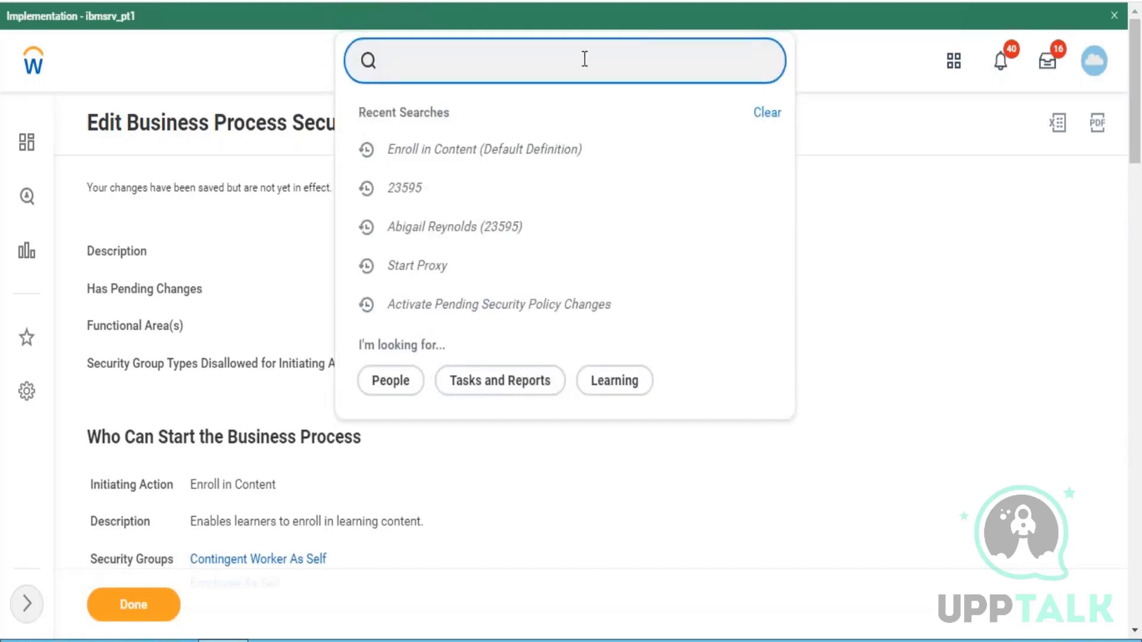
type("activate pendi")
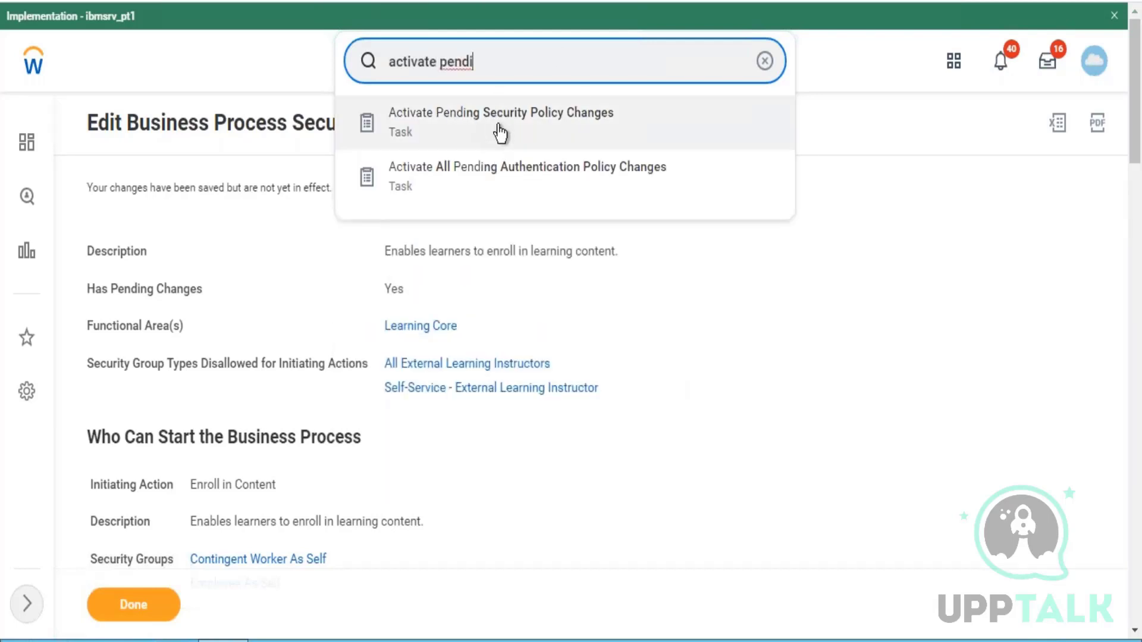
left_click(500, 132)
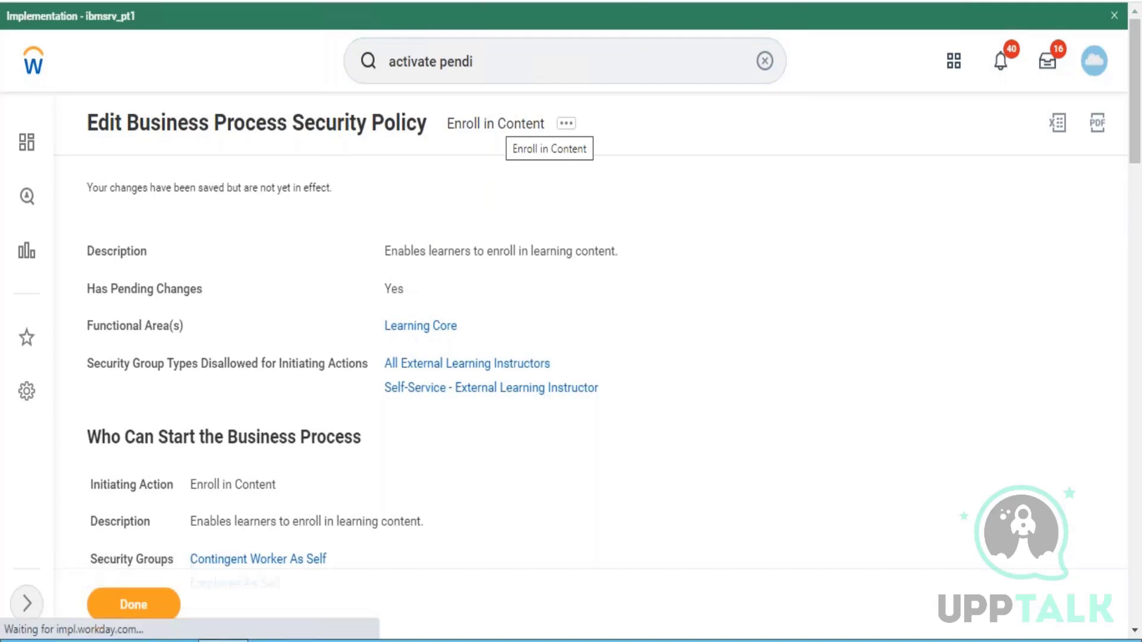
left_click(354, 373)
type("test")
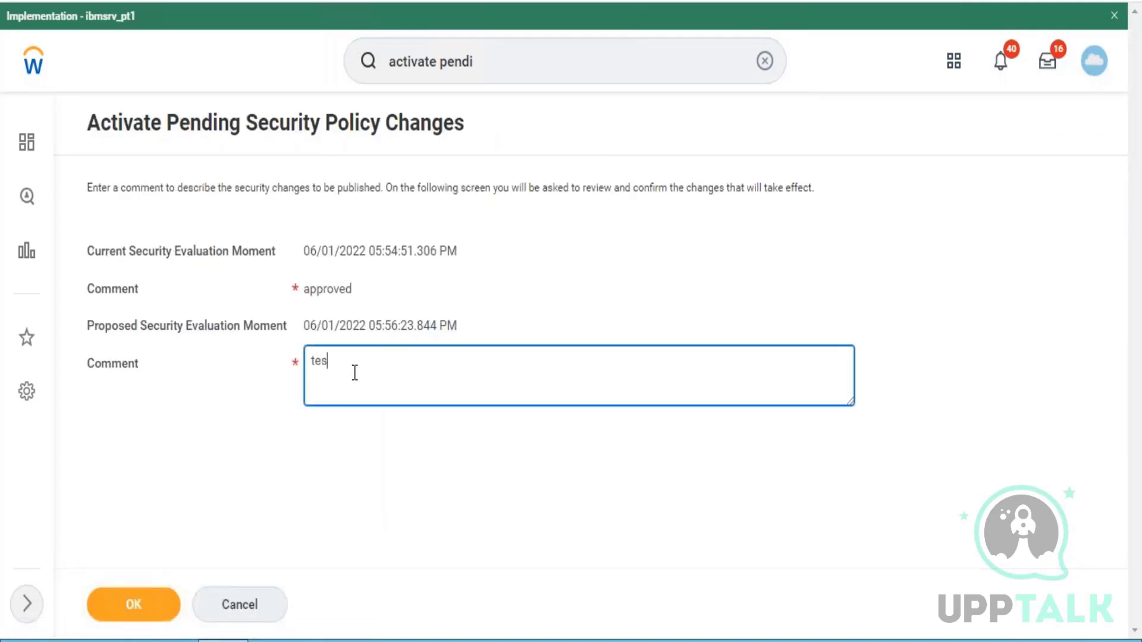
key("ctrl+a")
left_click(133, 605)
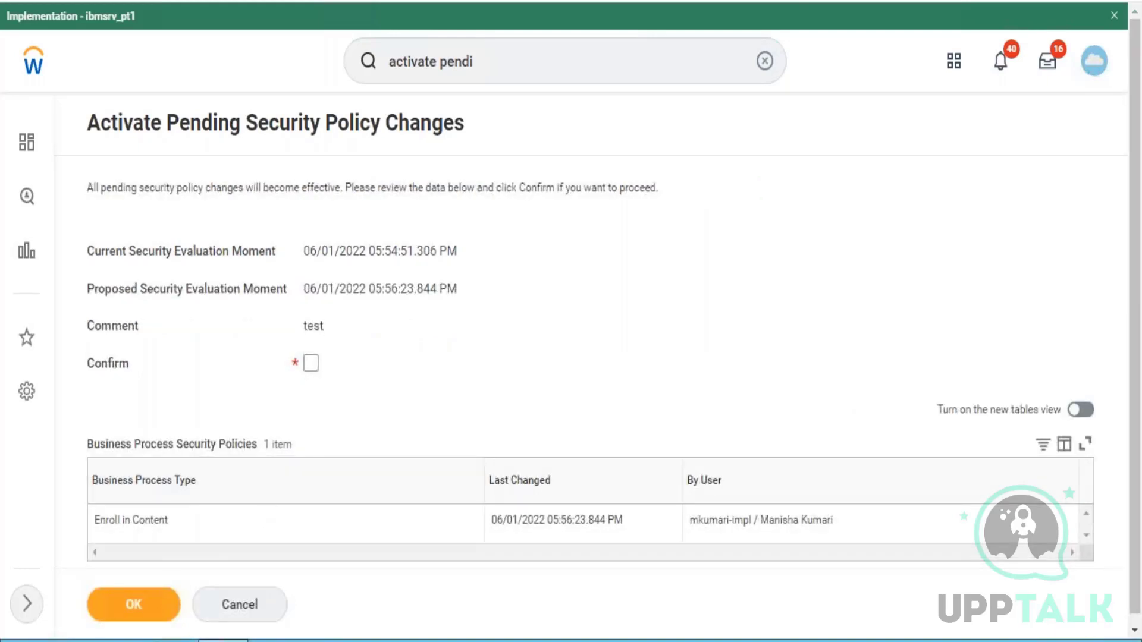
left_click(311, 362)
left_click(146, 620)
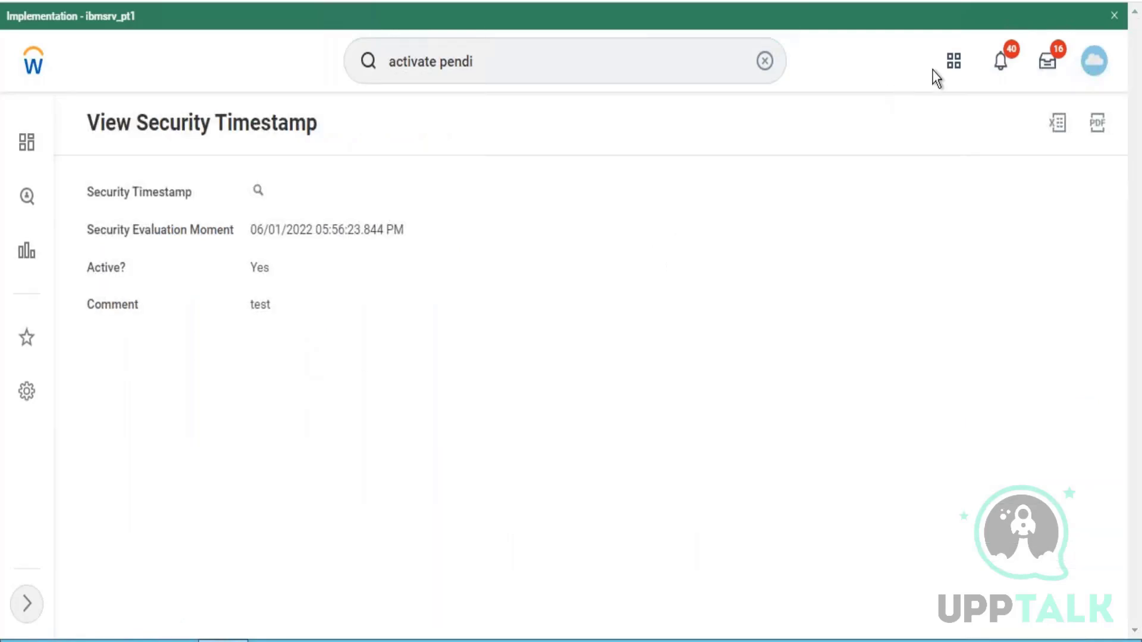
Browse the learning catalog from the Learning app's Discover page and view the Code Of Conduct - FY 2022 course's enrollment options.
left_click(956, 62)
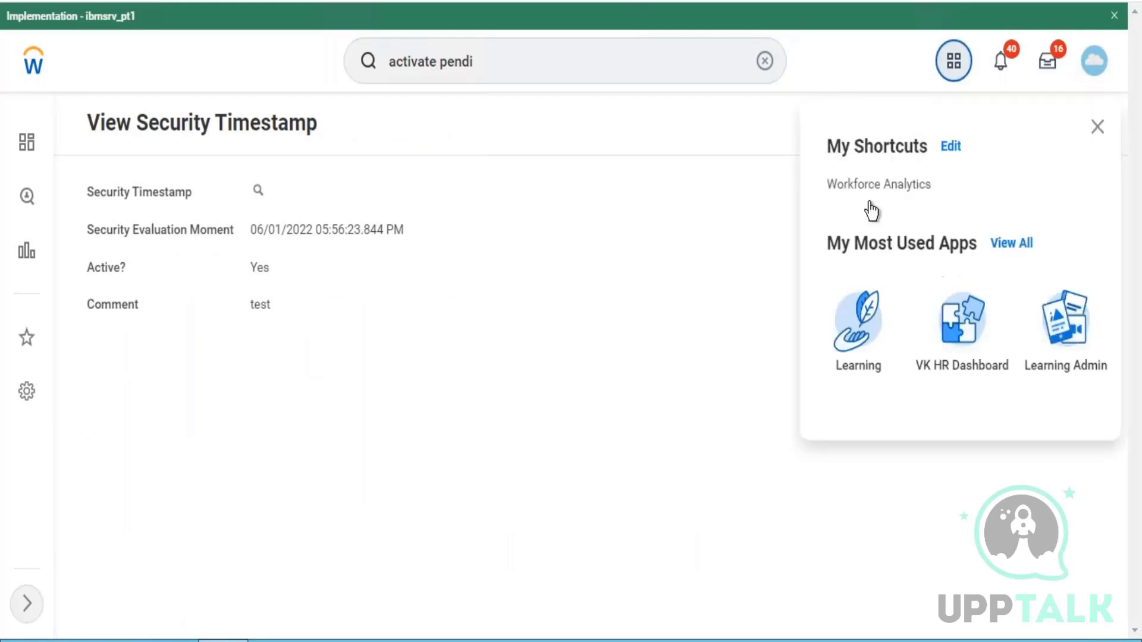
left_click(857, 345)
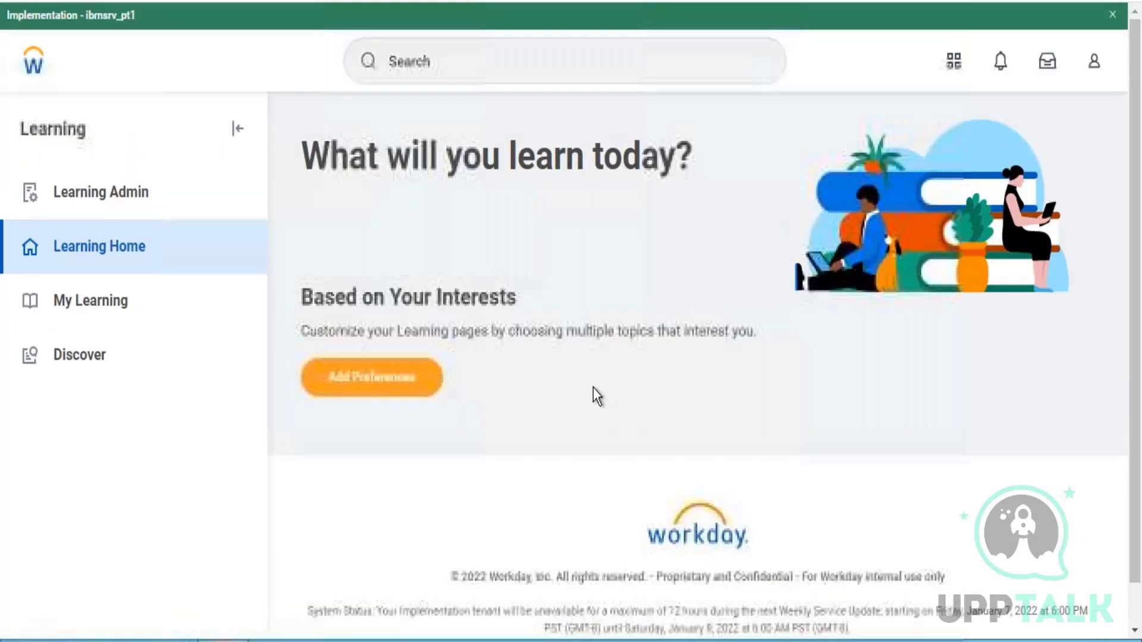
left_click(77, 355)
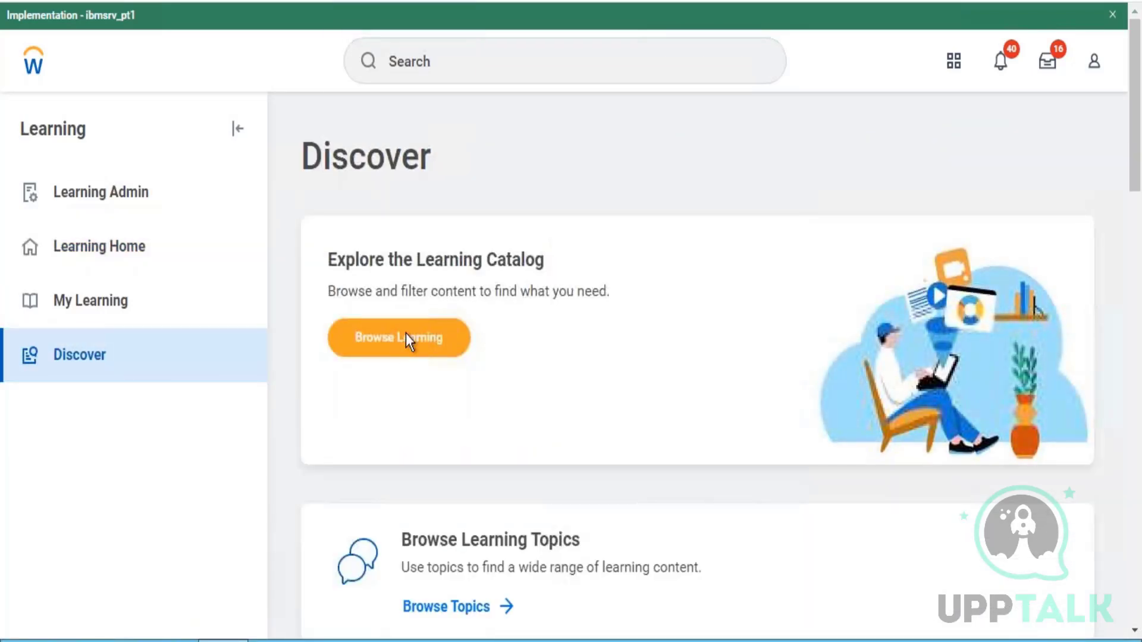
left_click(425, 333)
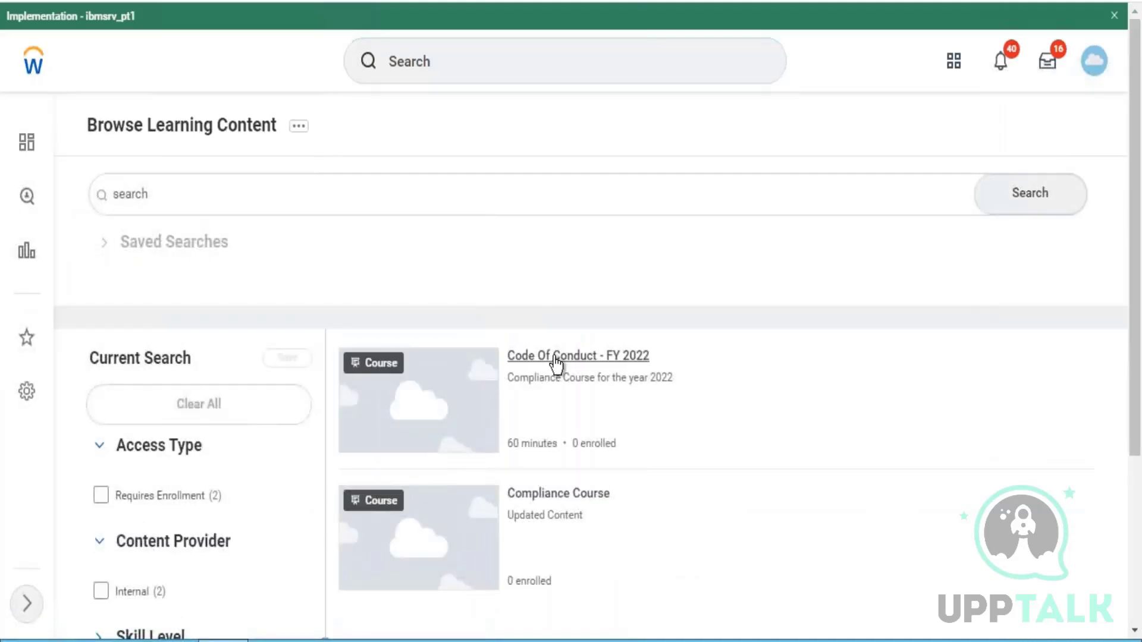
left_click(556, 357)
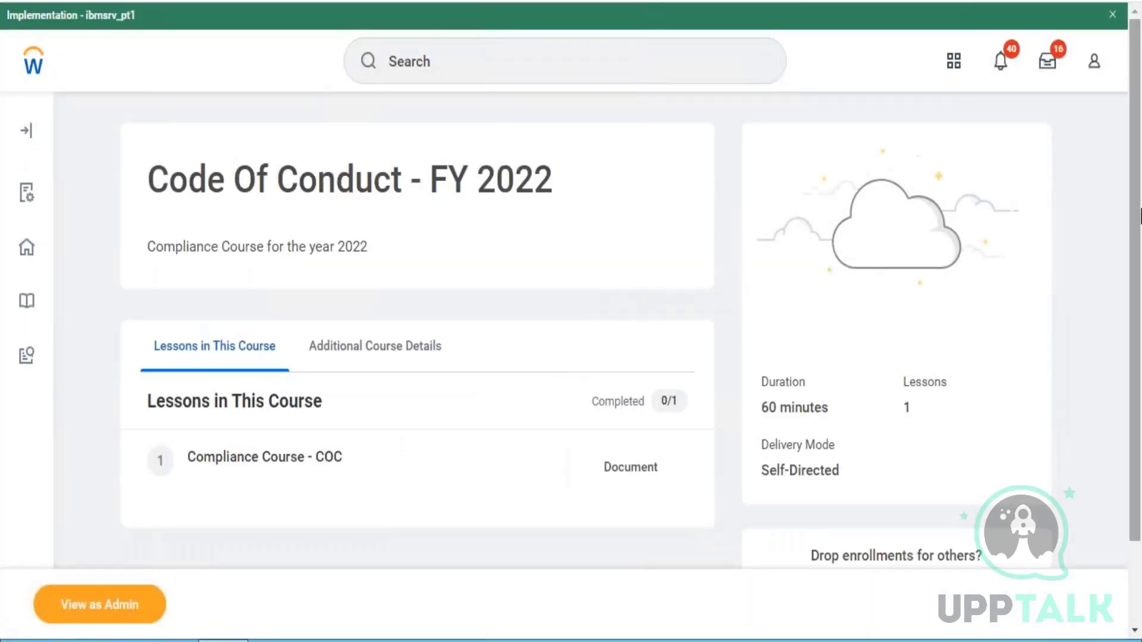
scroll(1129, 342, "down", 3)
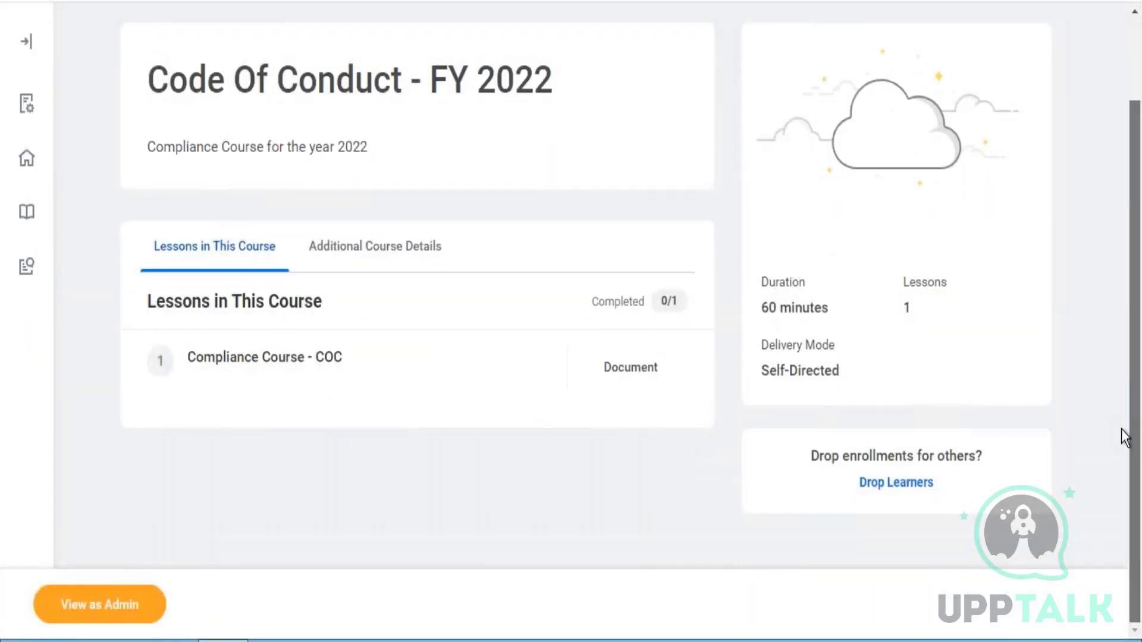
scroll(1107, 291, "up", 3)
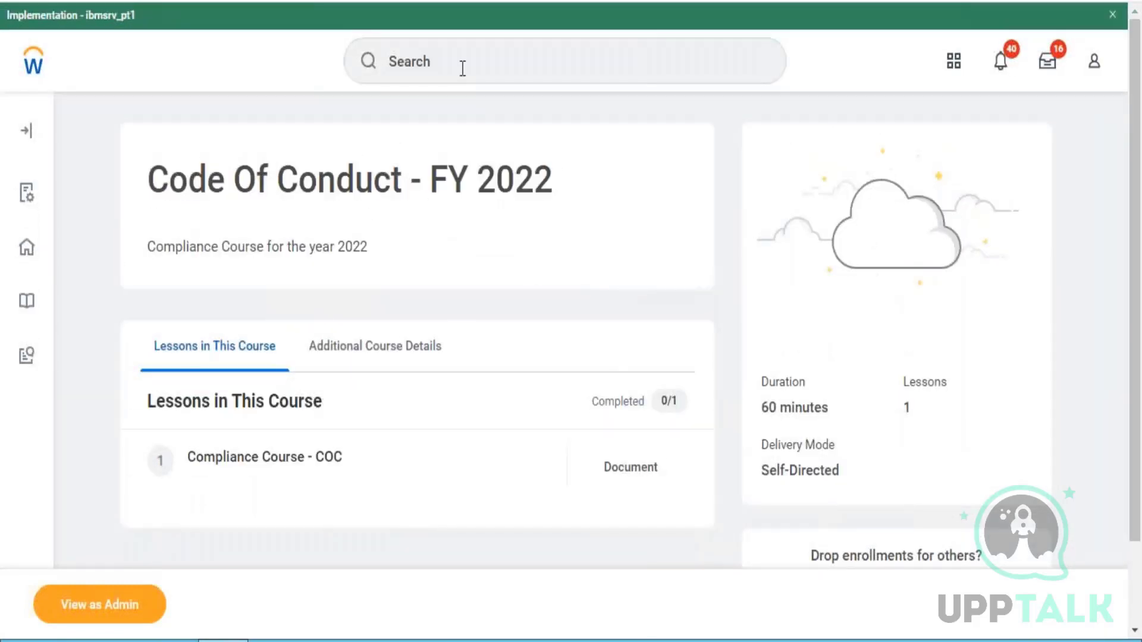
Reopen the recent employee ID search and look through the found worker's related actions, including Security Profile.
left_click(463, 69)
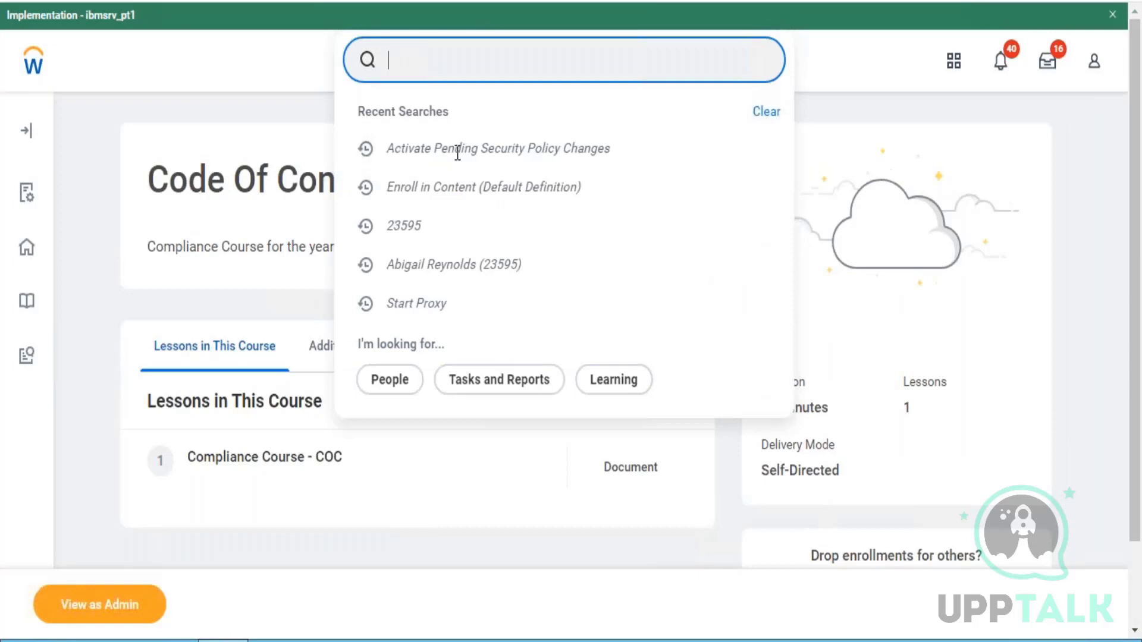
left_click(439, 242)
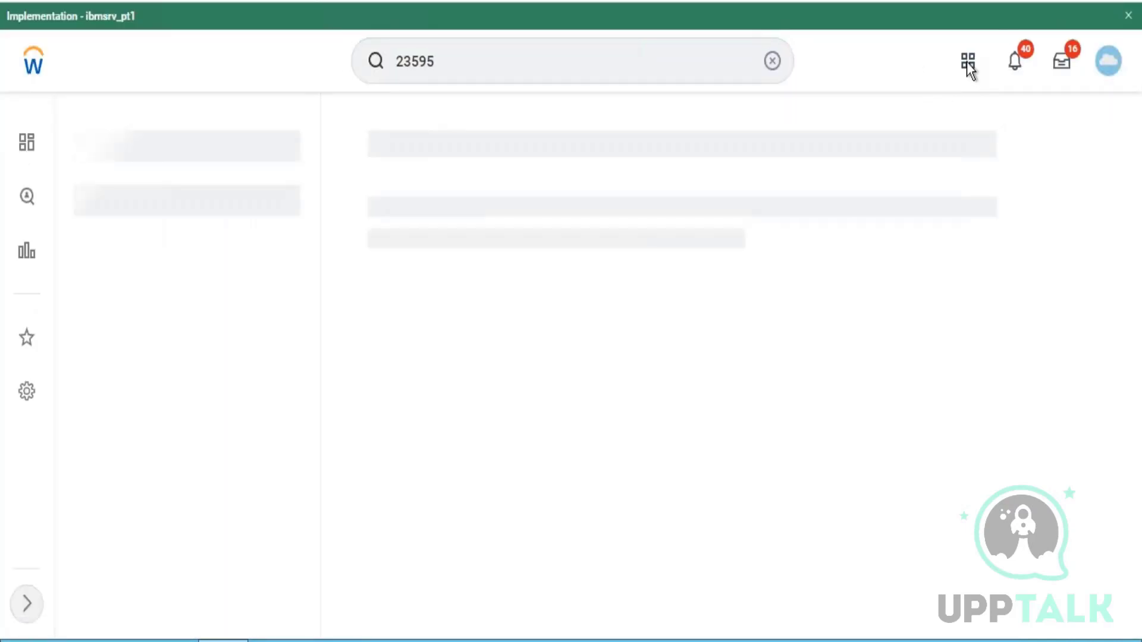
left_click(968, 62)
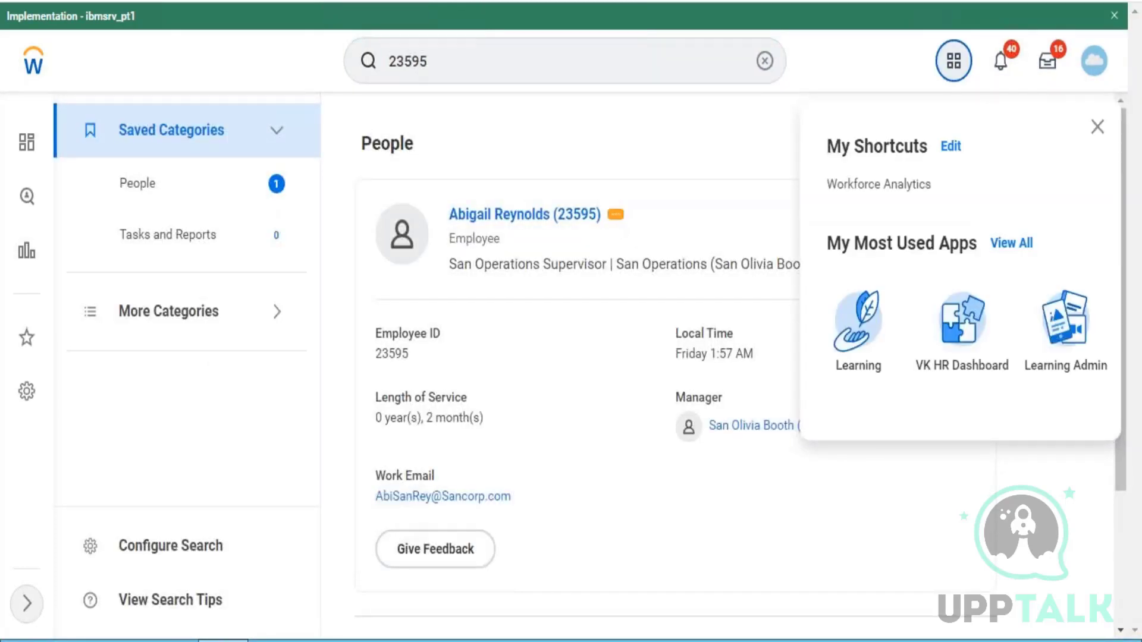
left_click(616, 216)
left_click(615, 214)
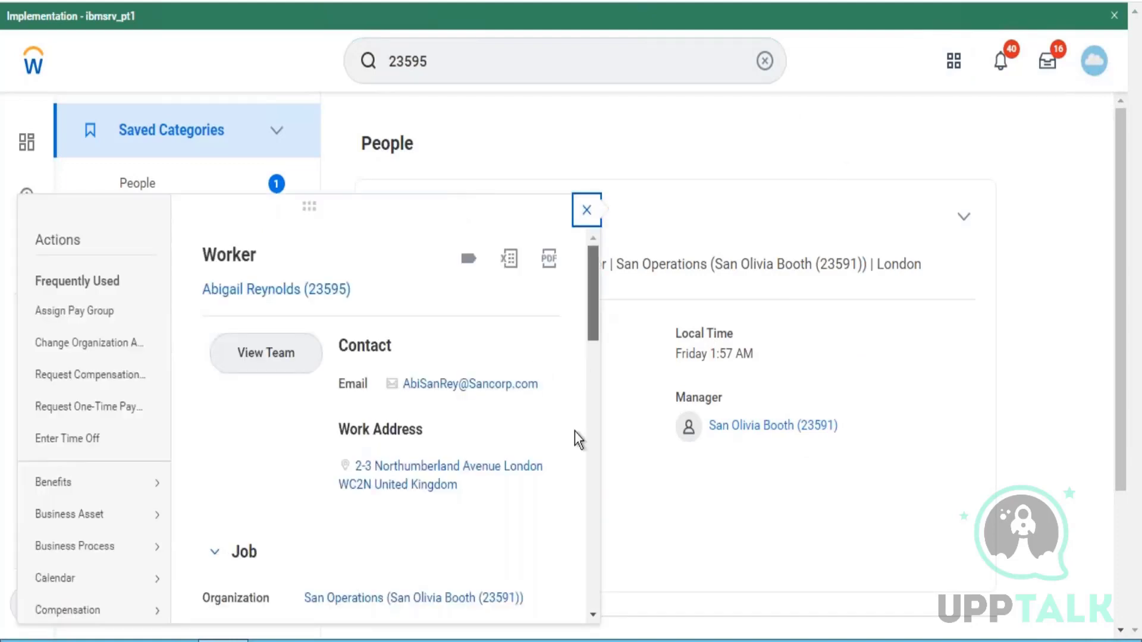
scroll(581, 562, "down", 10)
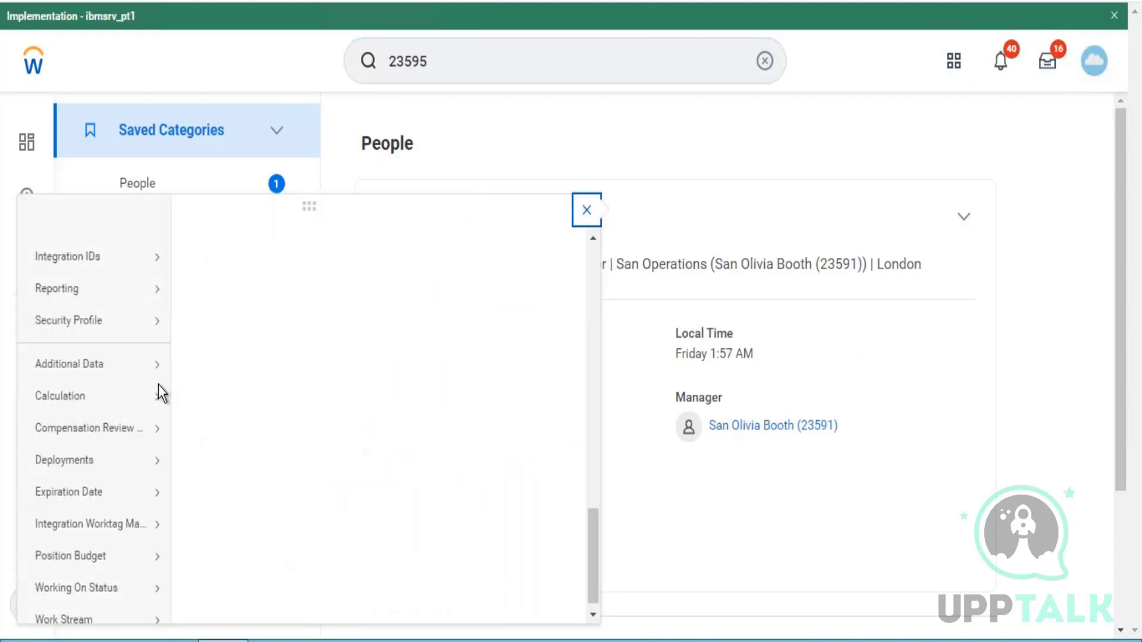
mouse_move(127, 331)
left_click(875, 48)
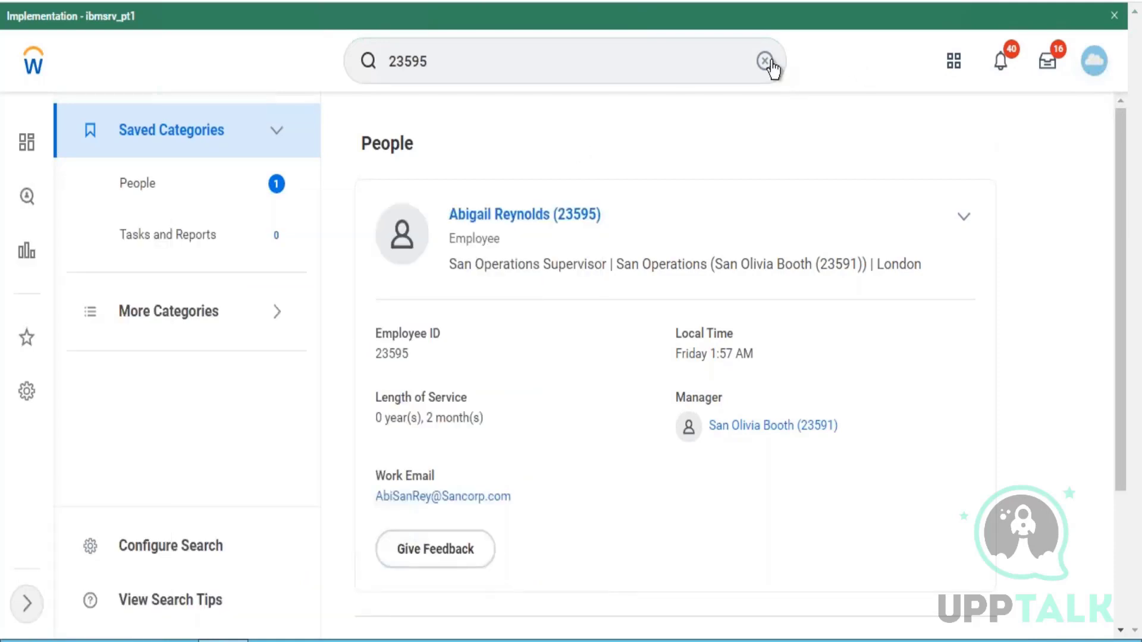
Search for "bp:enroll in co" and open the Enroll in Content default definition for editing with effective date 06/01/2022.
left_click(770, 62)
left_click(769, 61)
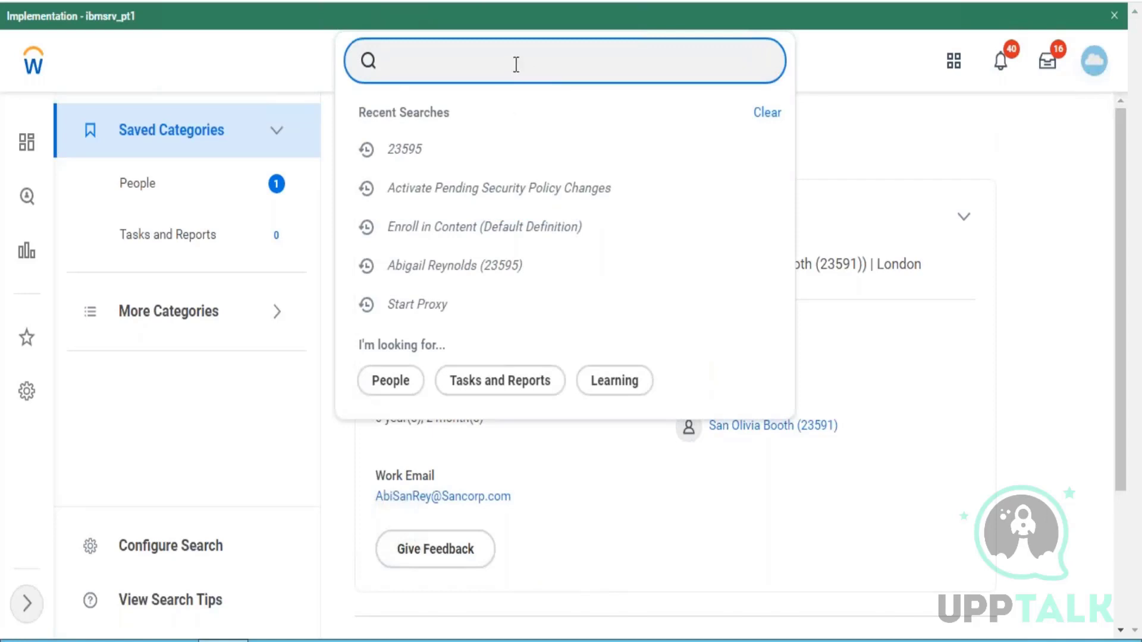
type("bp:")
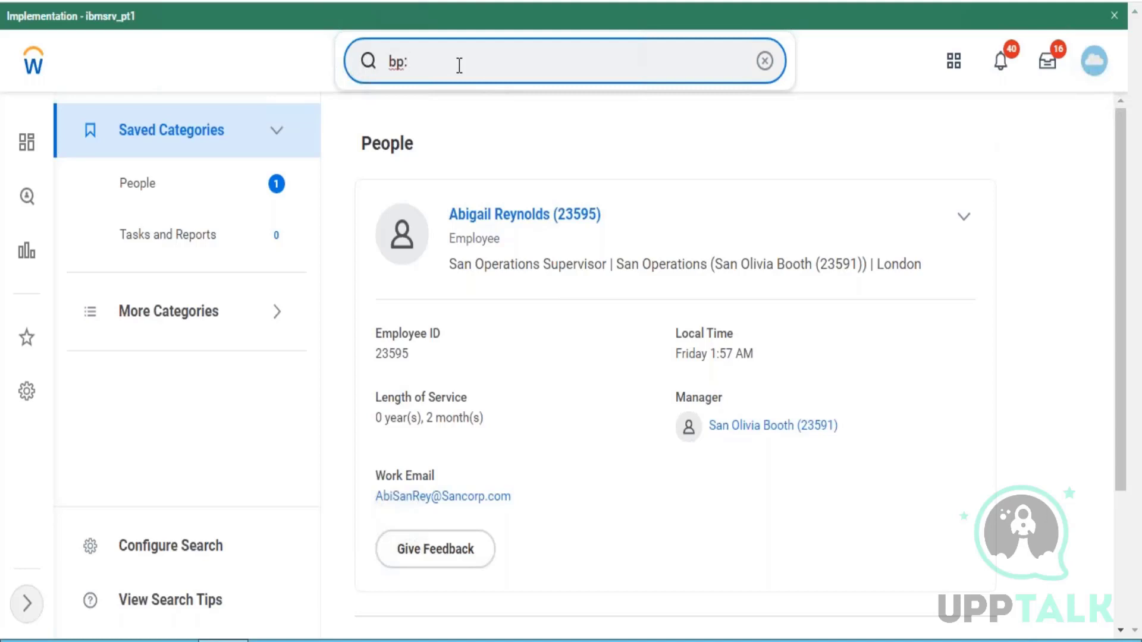
type("enroll in co")
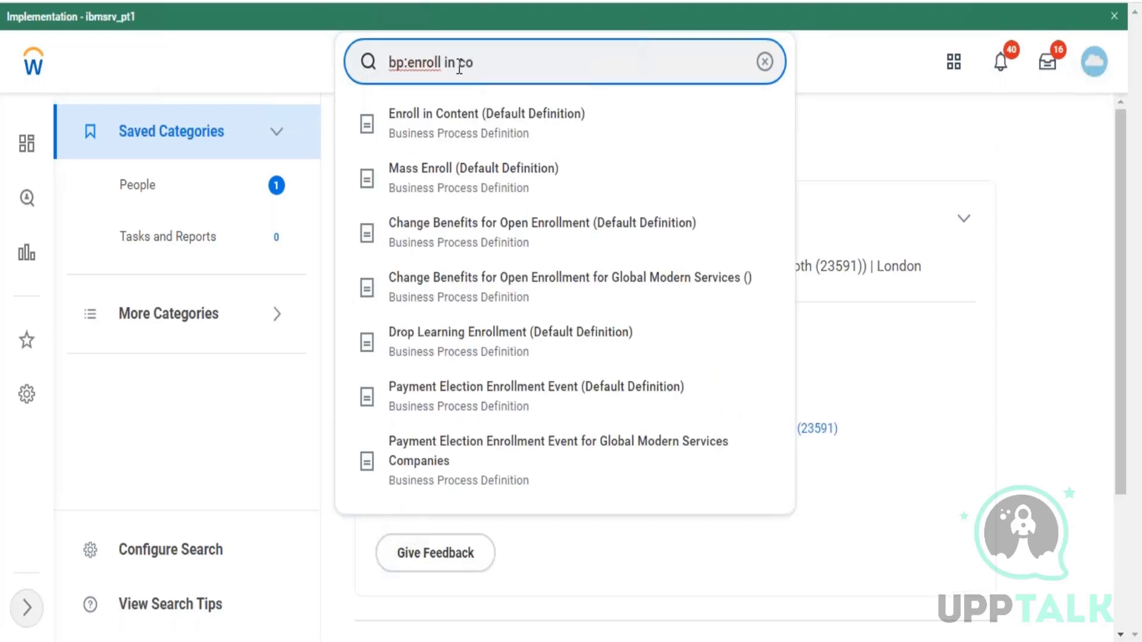
left_click(456, 123)
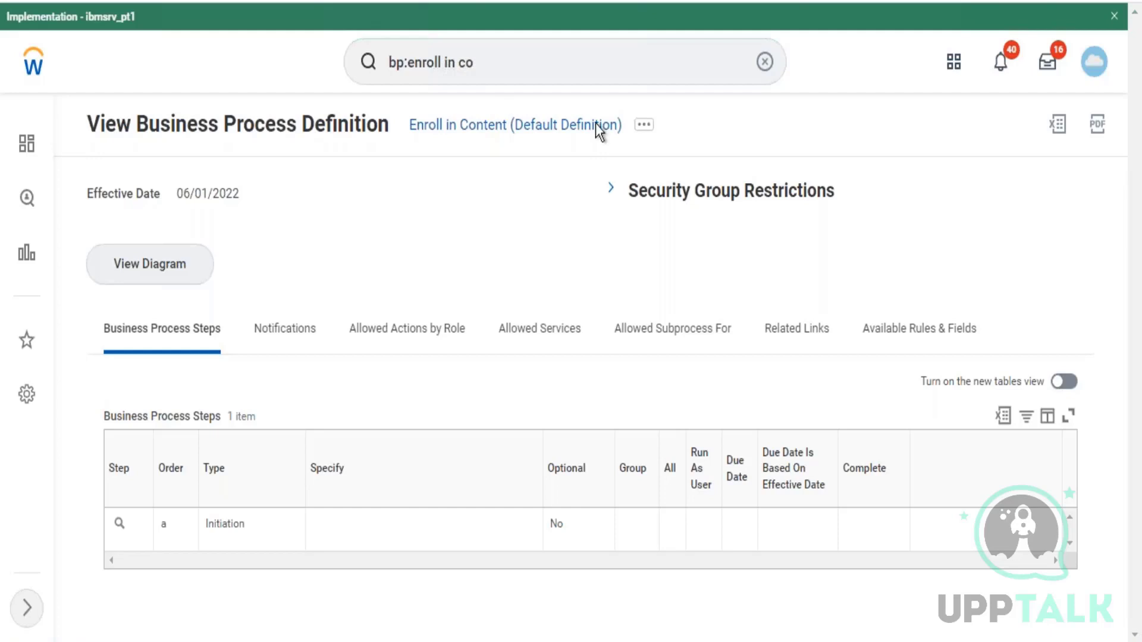
left_click(645, 126)
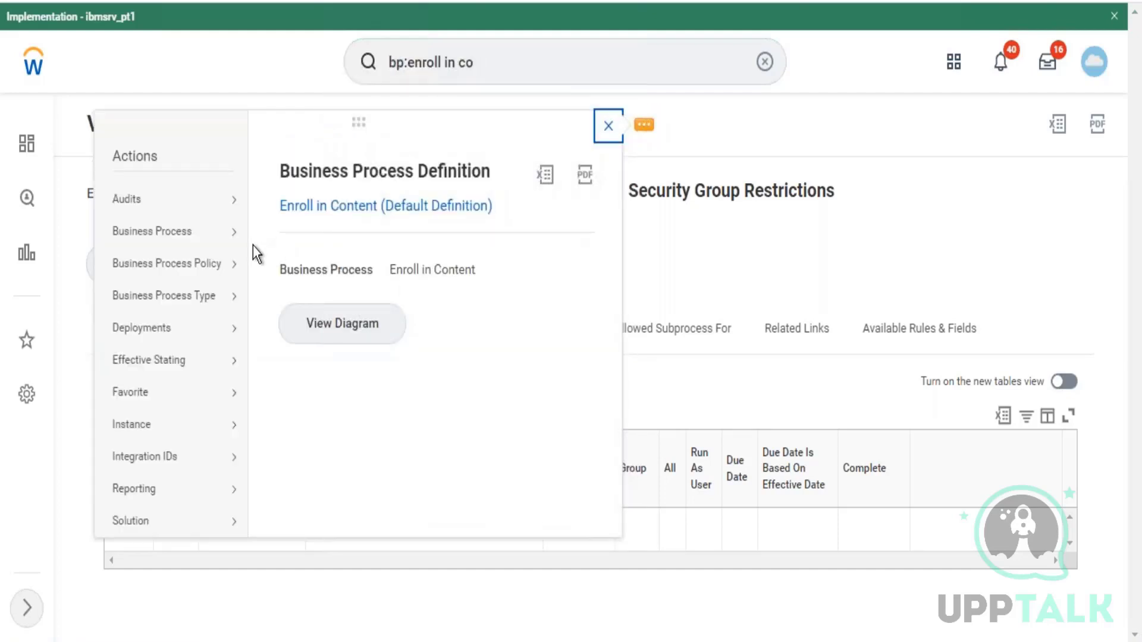
mouse_move(225, 244)
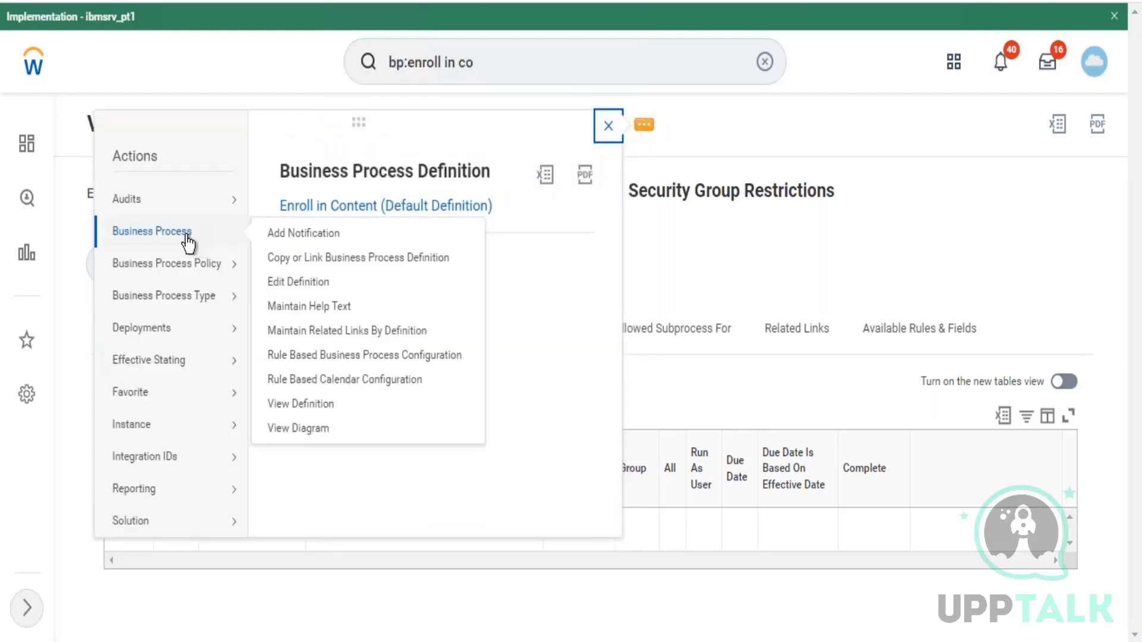
left_click(275, 290)
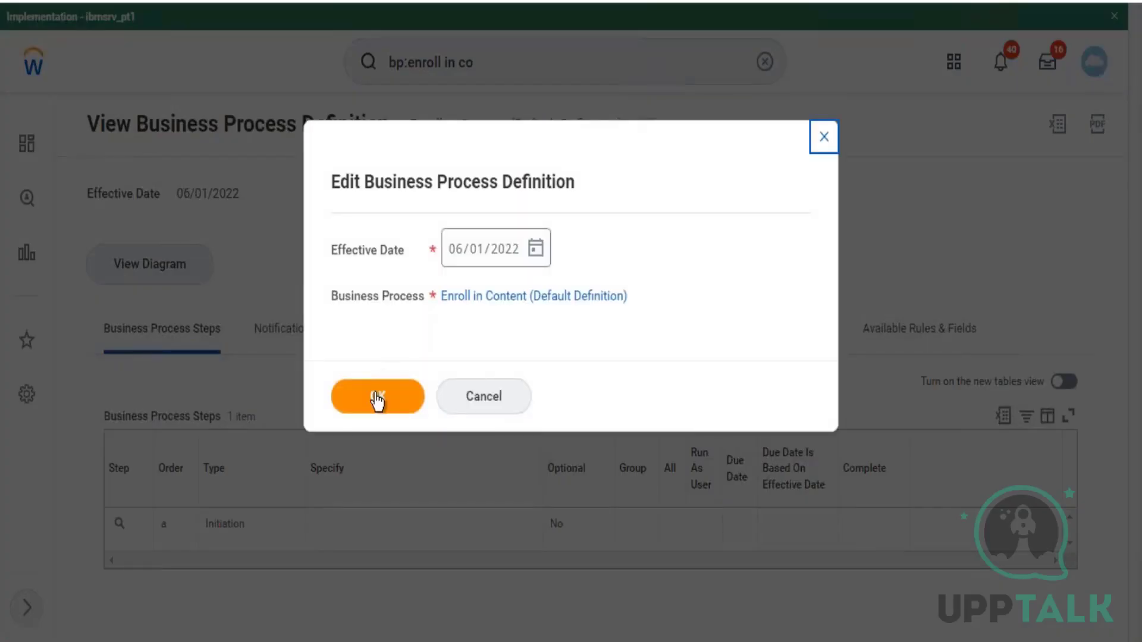
left_click(380, 384)
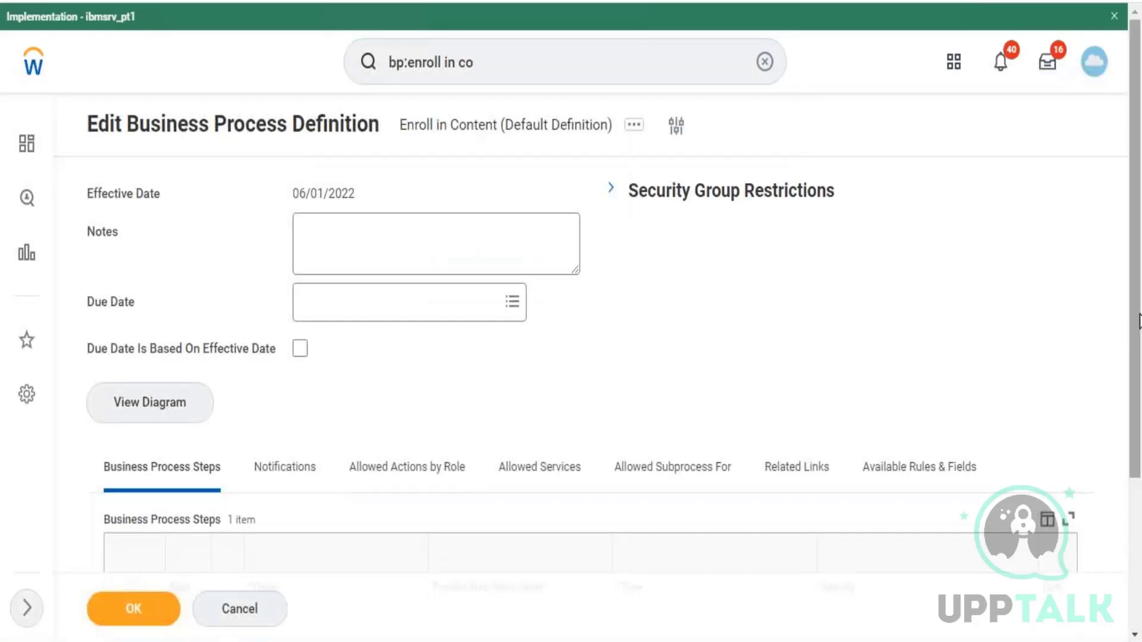
Add a business process step with order b and type Approval to the Enroll in Content definition.
scroll(1136, 446, "down", 1)
scroll(1136, 446, "down", 3)
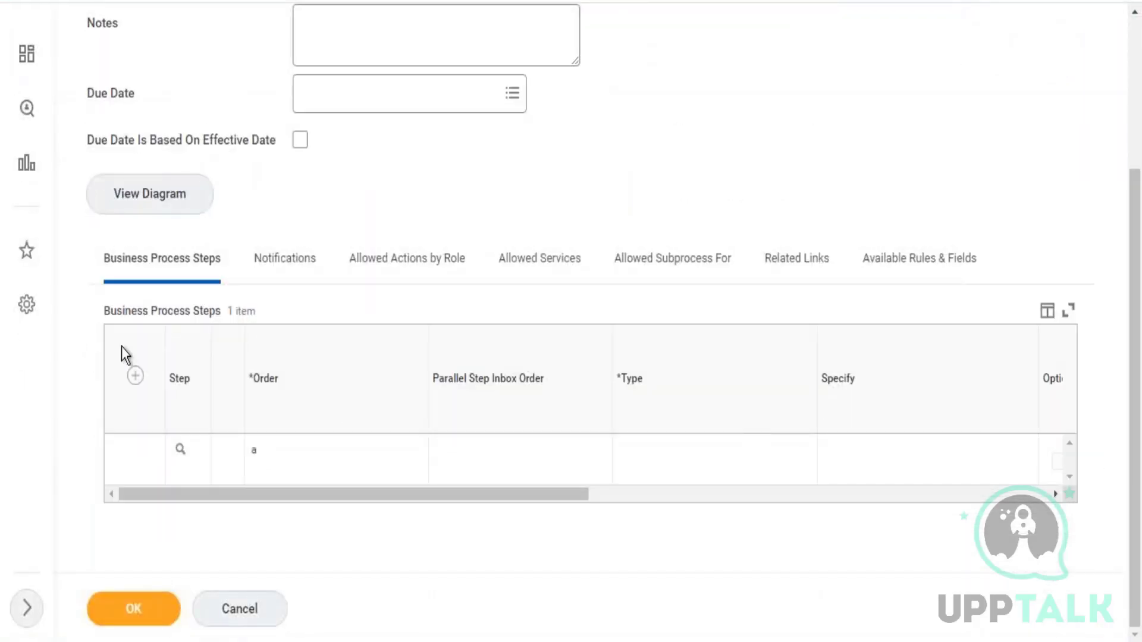
left_click(136, 381)
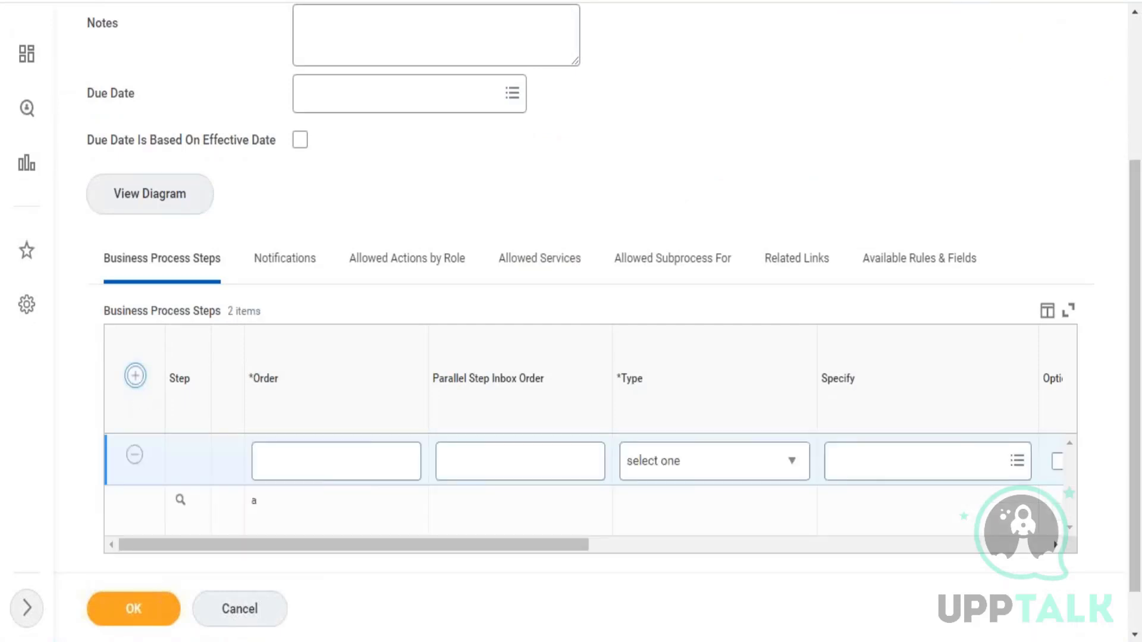
left_click(280, 464)
left_click(284, 512)
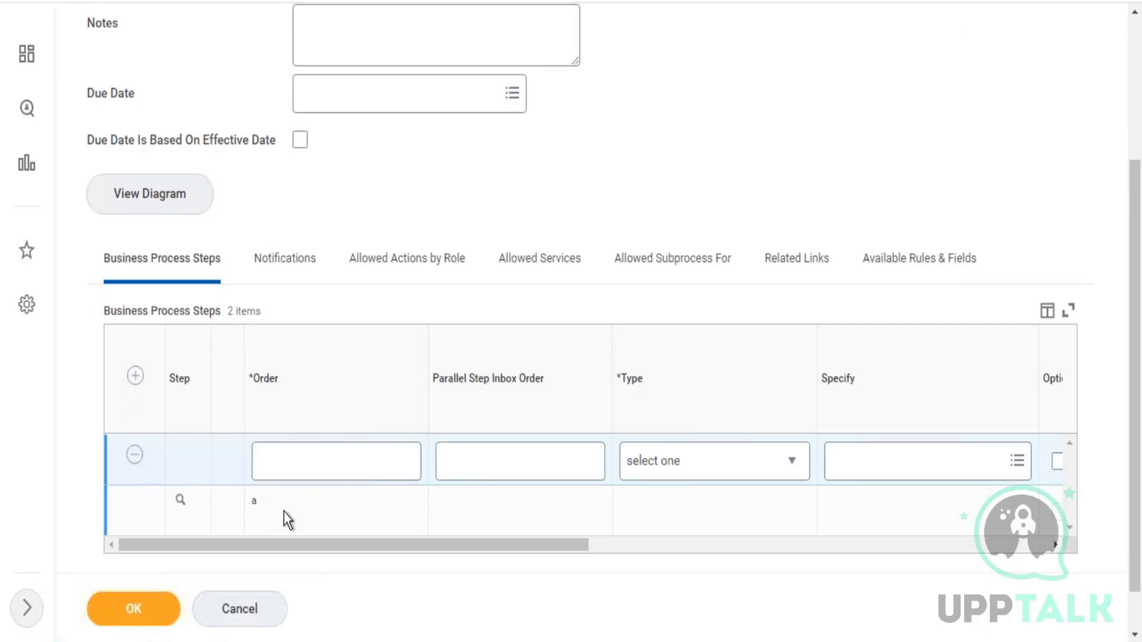
left_click(223, 508)
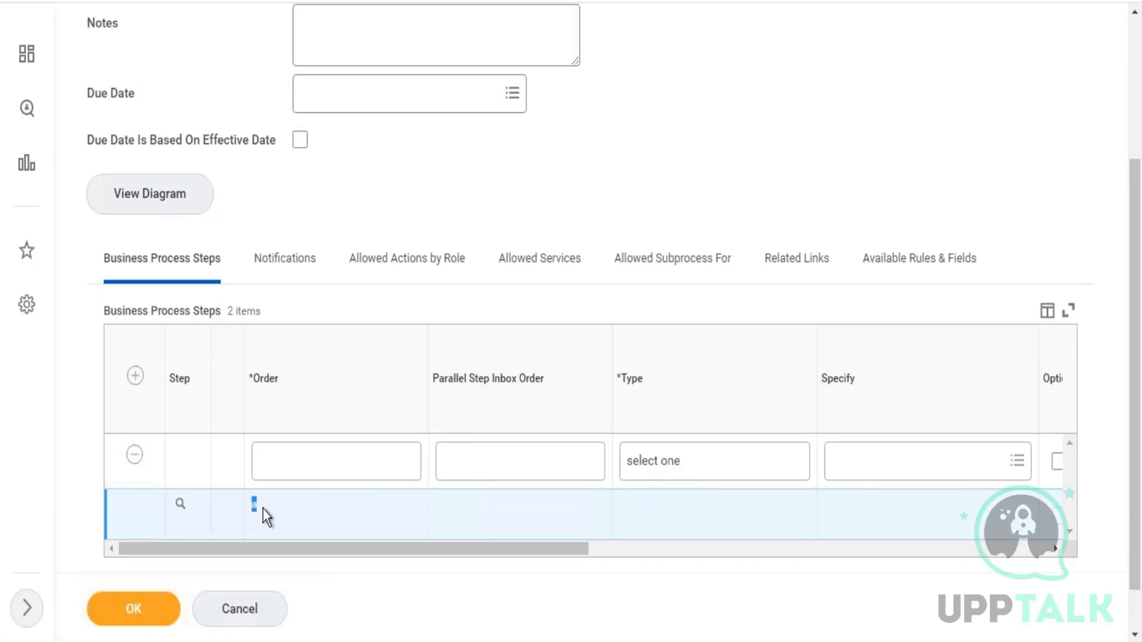
left_click(304, 474)
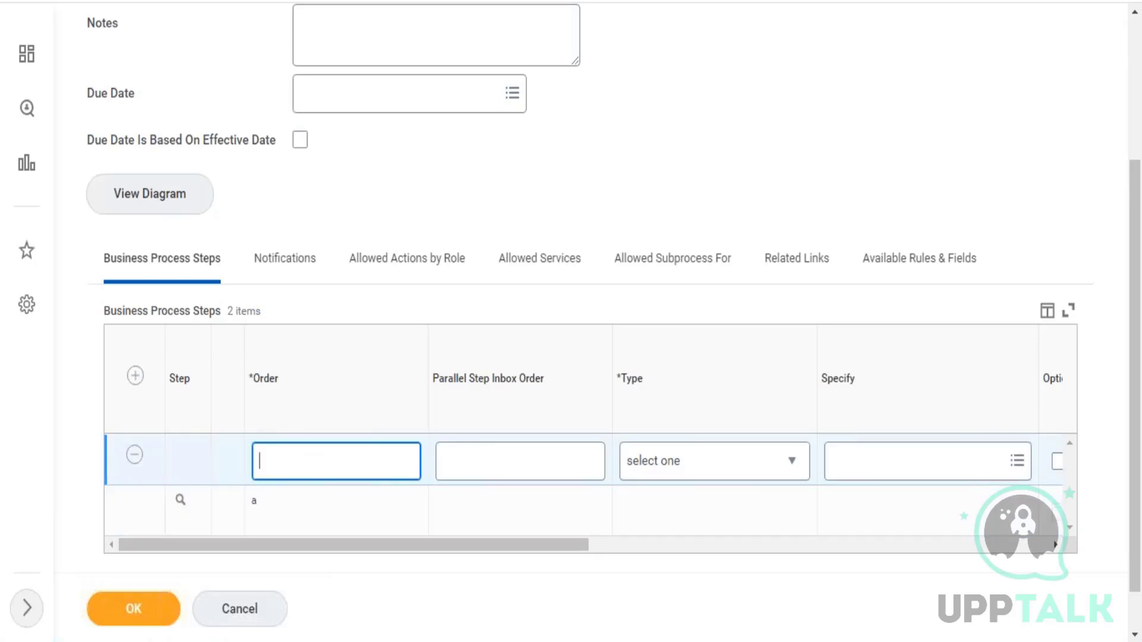
type("b")
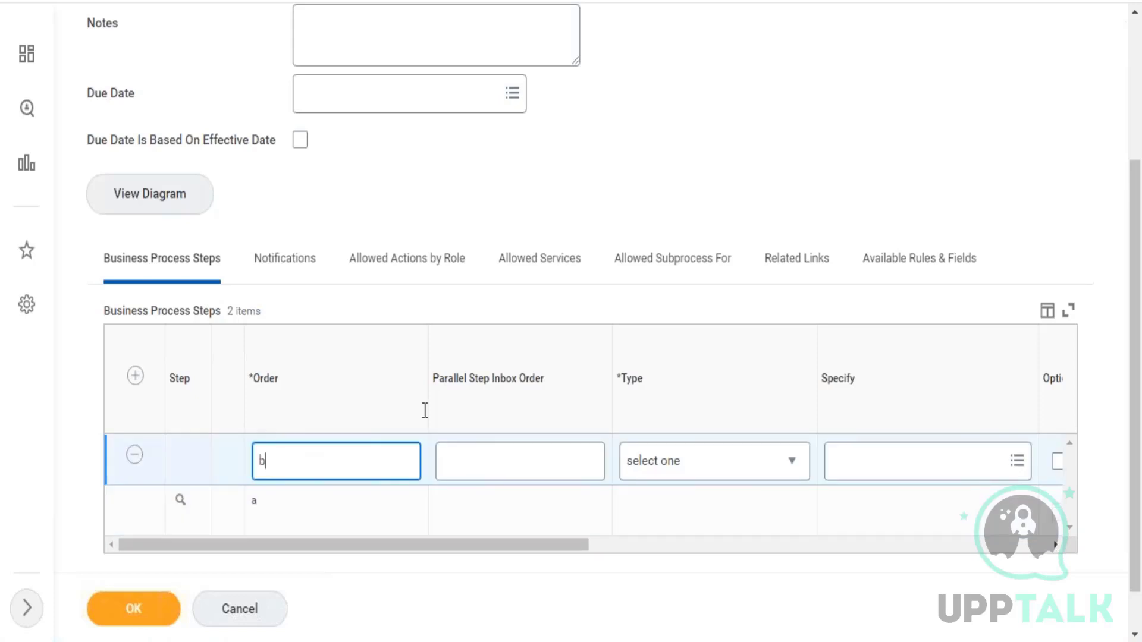
left_click(680, 465)
left_click(681, 465)
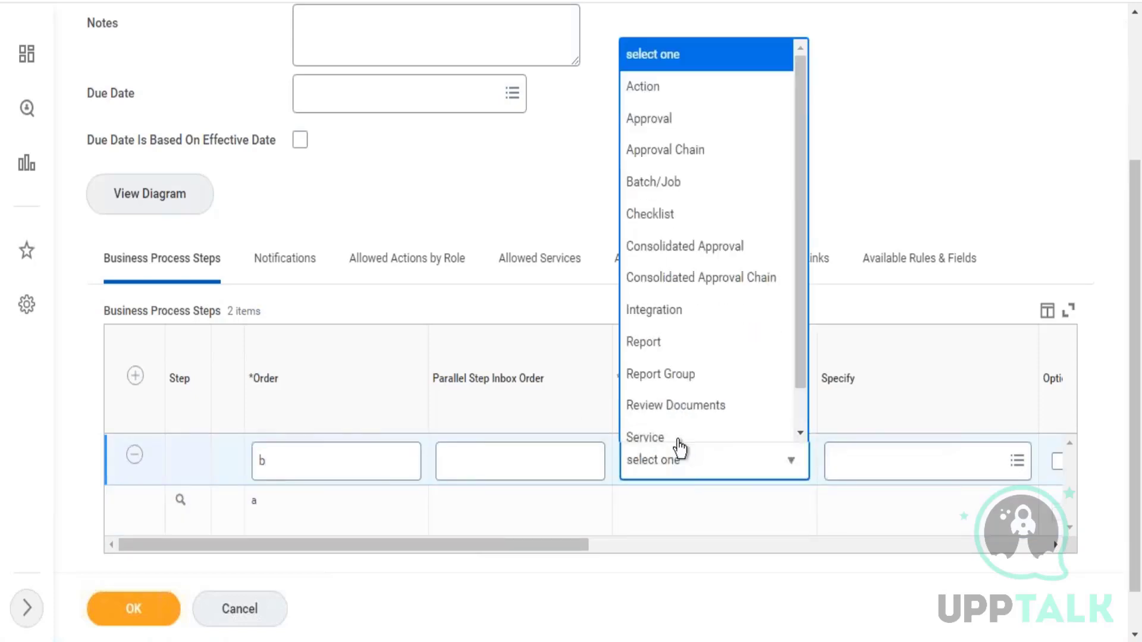
left_click(659, 130)
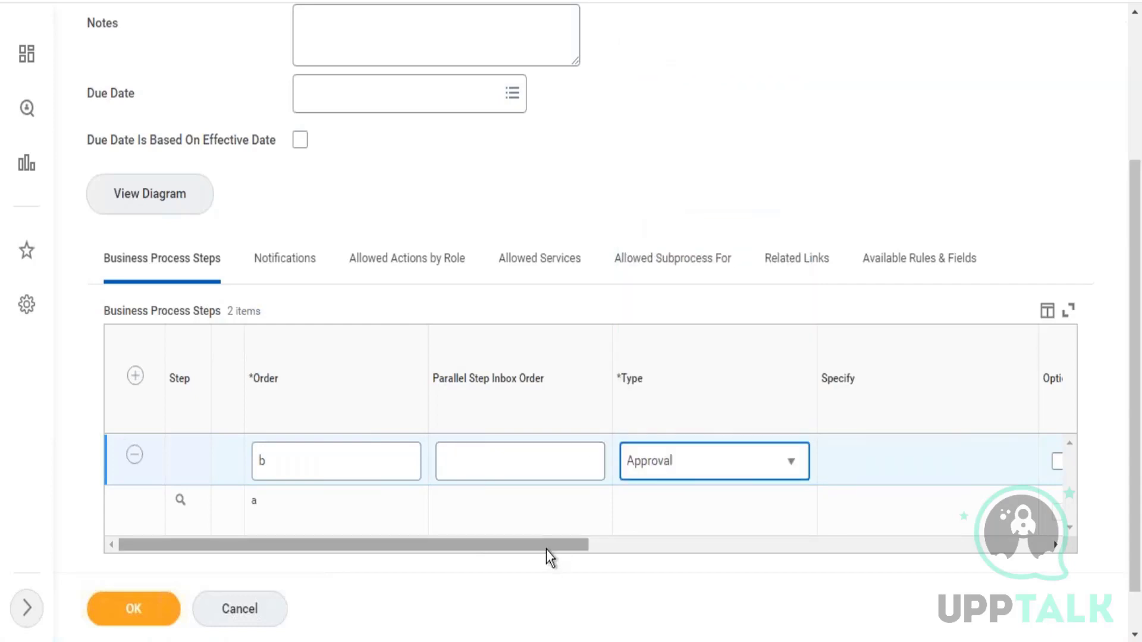
Assign the Manager security group to approval step b and save the Enroll in Content definition.
scroll(654, 532, "right", 5)
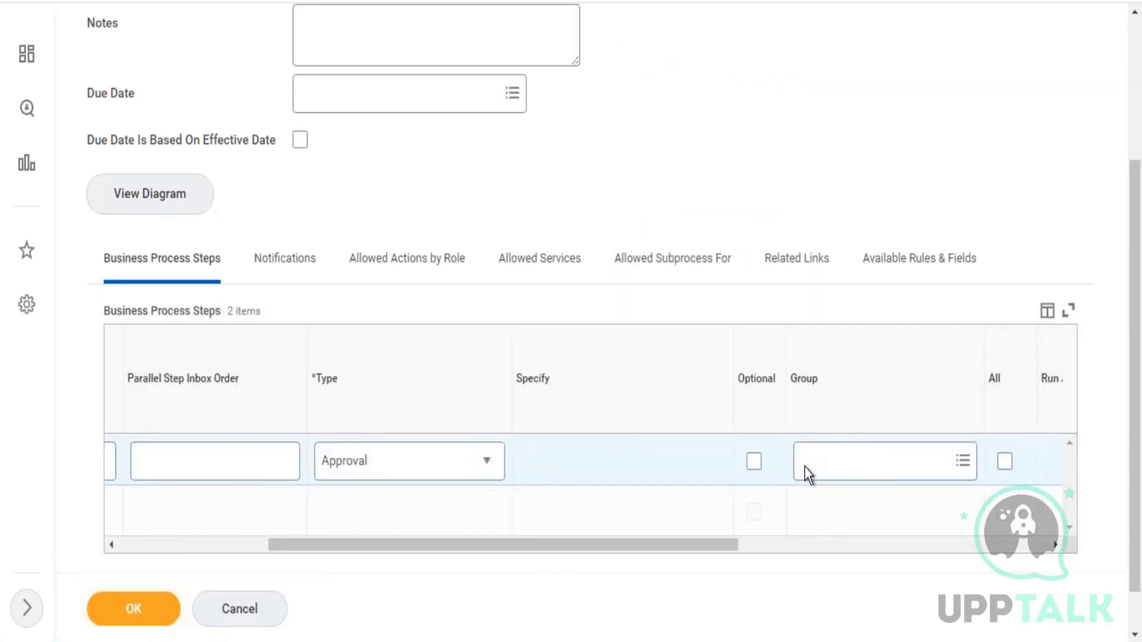
left_click(823, 468)
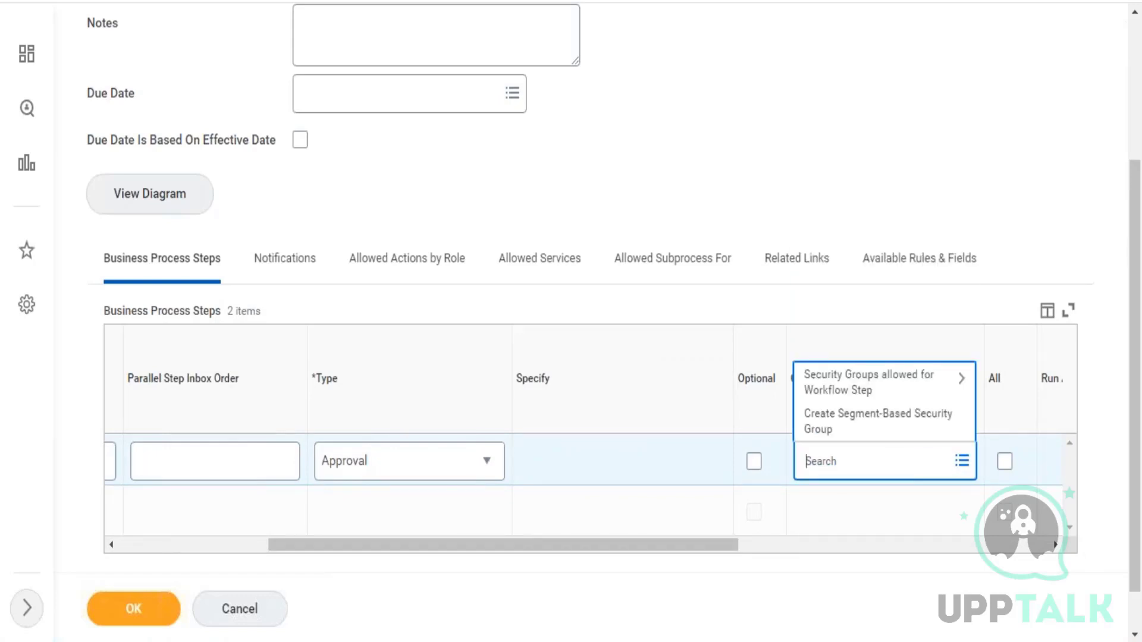
left_click(887, 385)
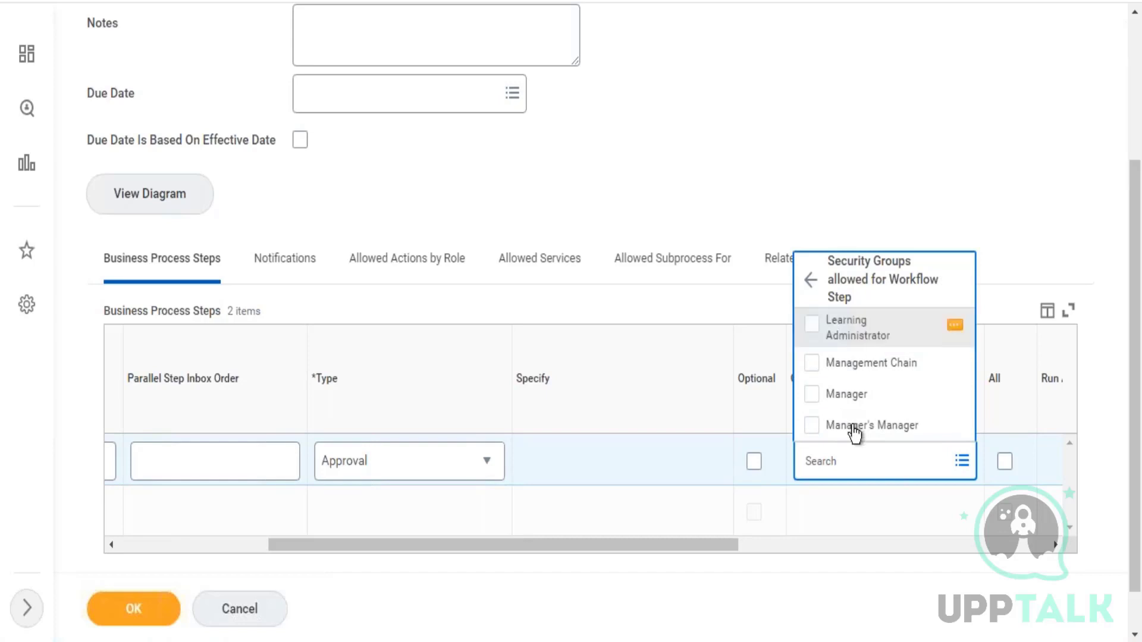
left_click(846, 395)
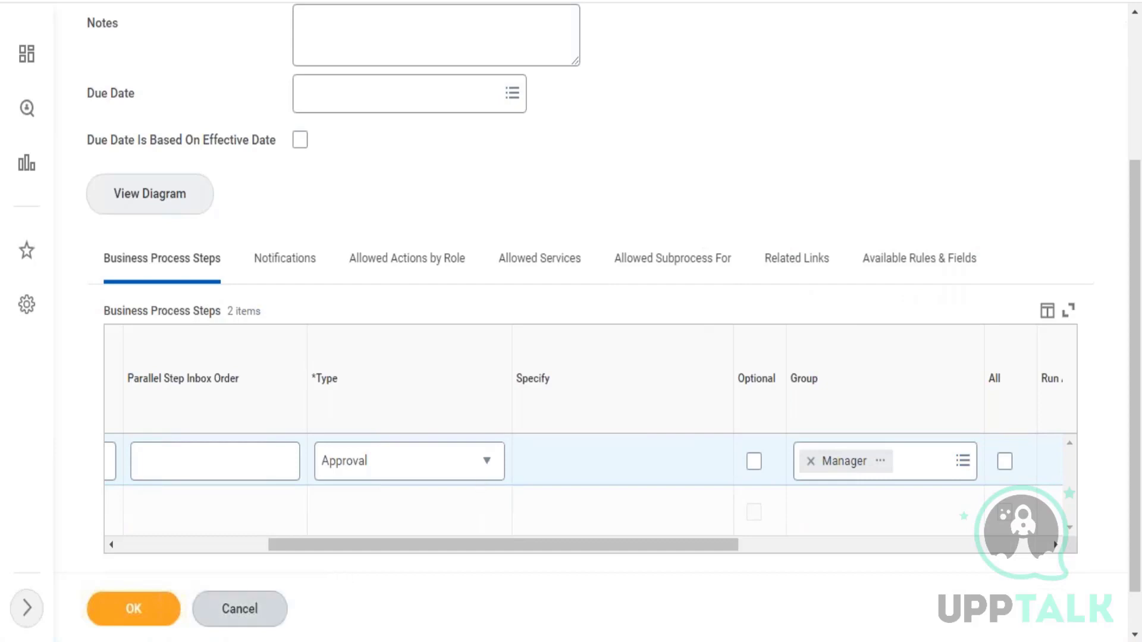
left_click(151, 611)
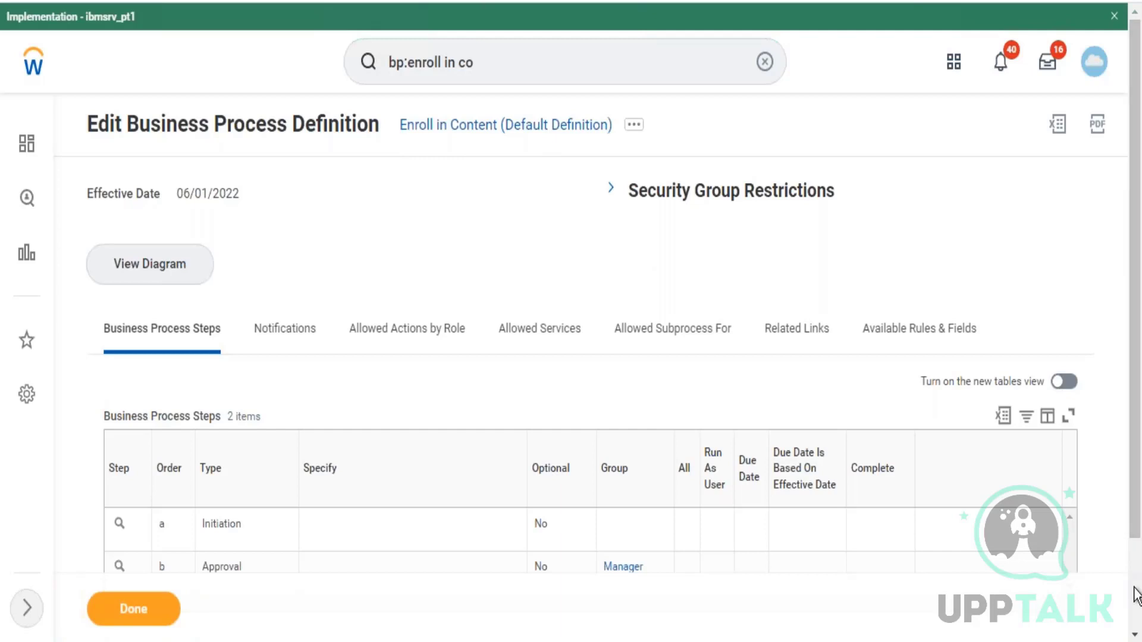
Start creating a condition rule from the business process actions of approval step b.
scroll(1136, 595, "down", 2)
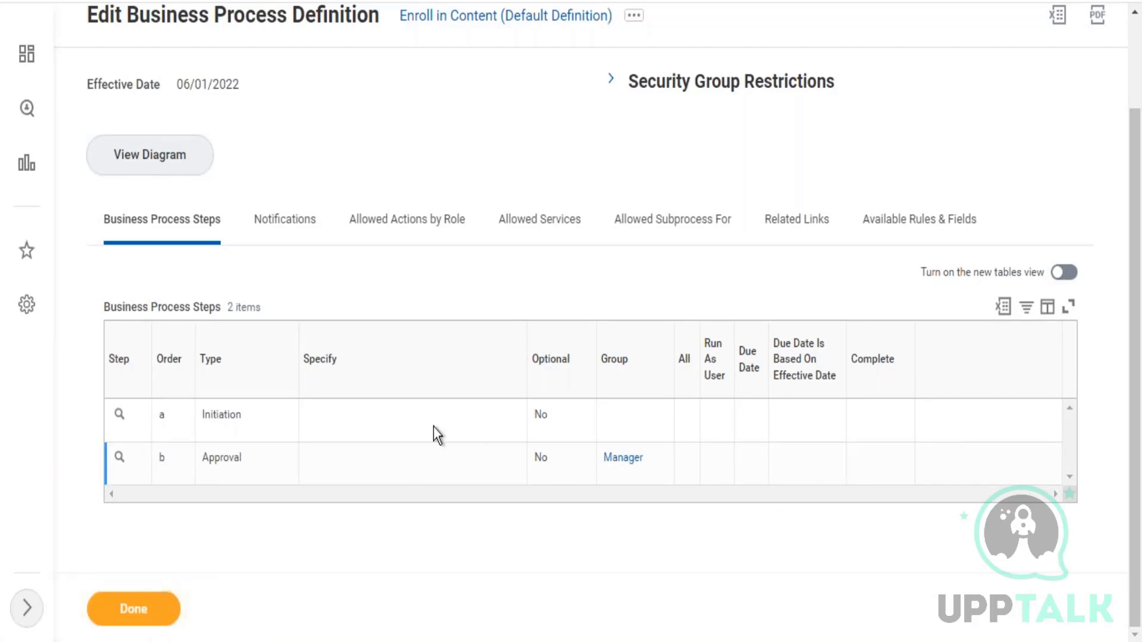
mouse_move(236, 474)
left_click(134, 461)
mouse_move(229, 270)
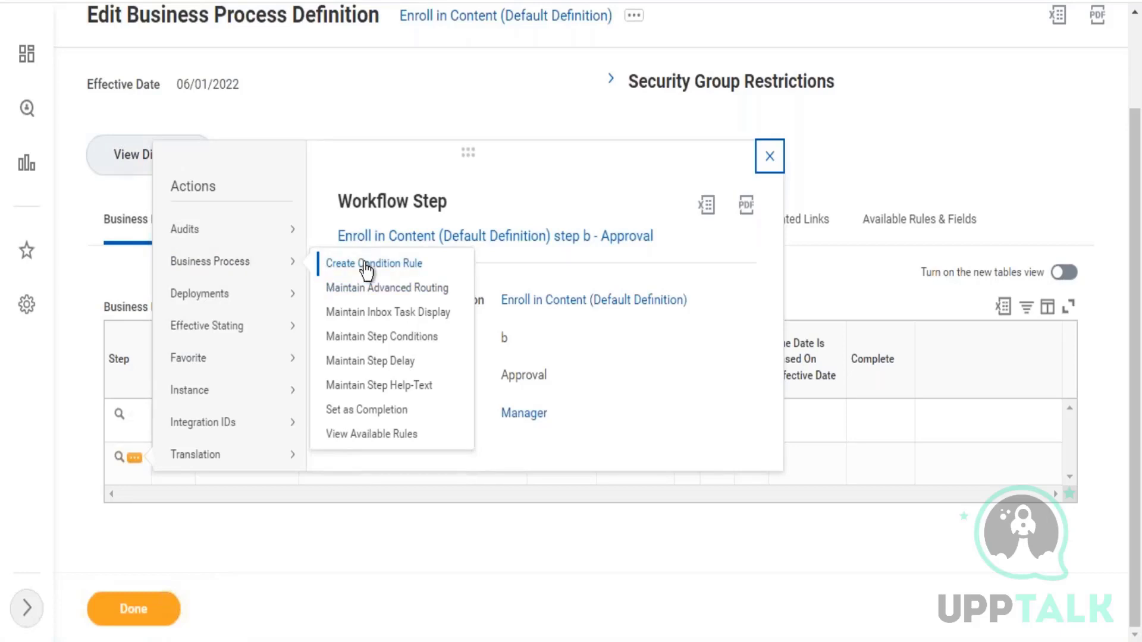
right_click(366, 272)
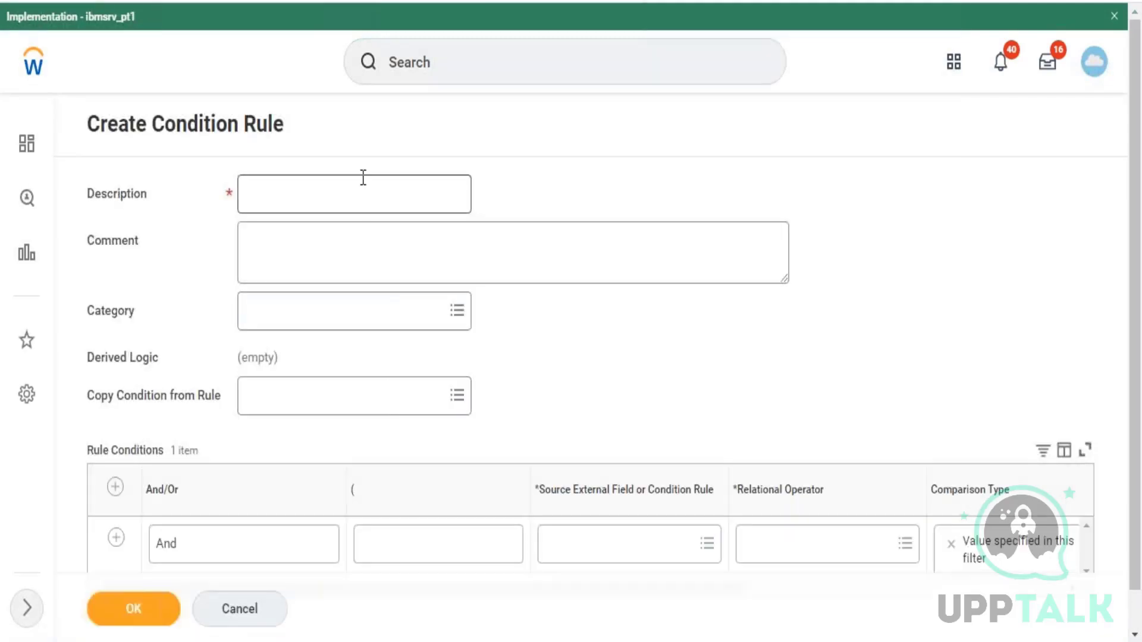
Set the rule description to "is course associated with cost ?" and choose Course Cost as the source external field.
left_click(363, 178)
type("is ")
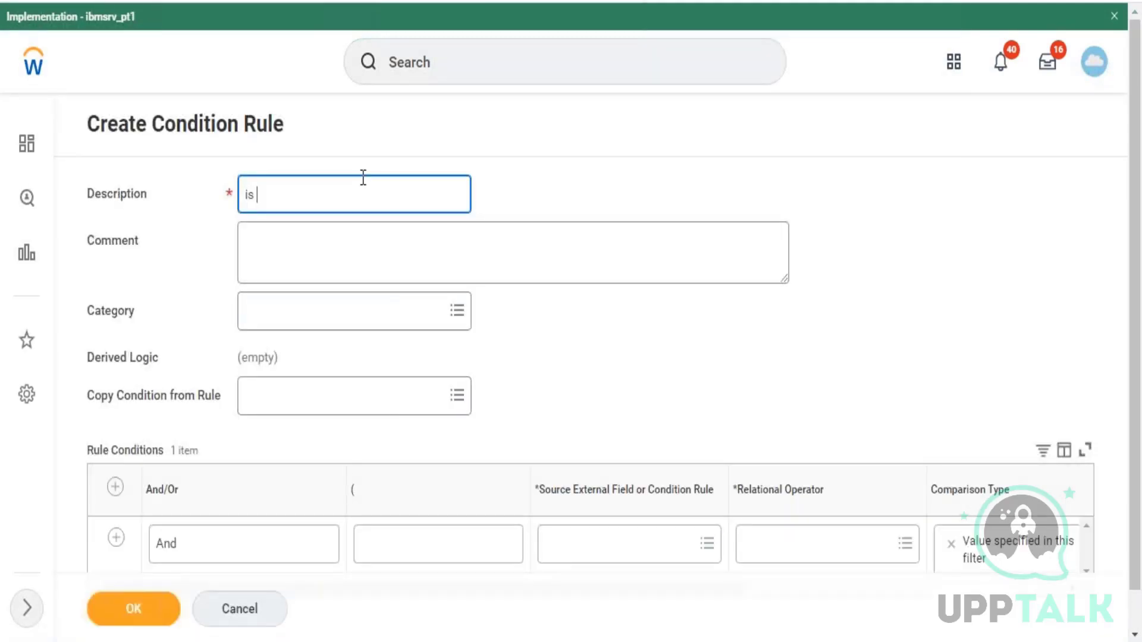
type("course associated w")
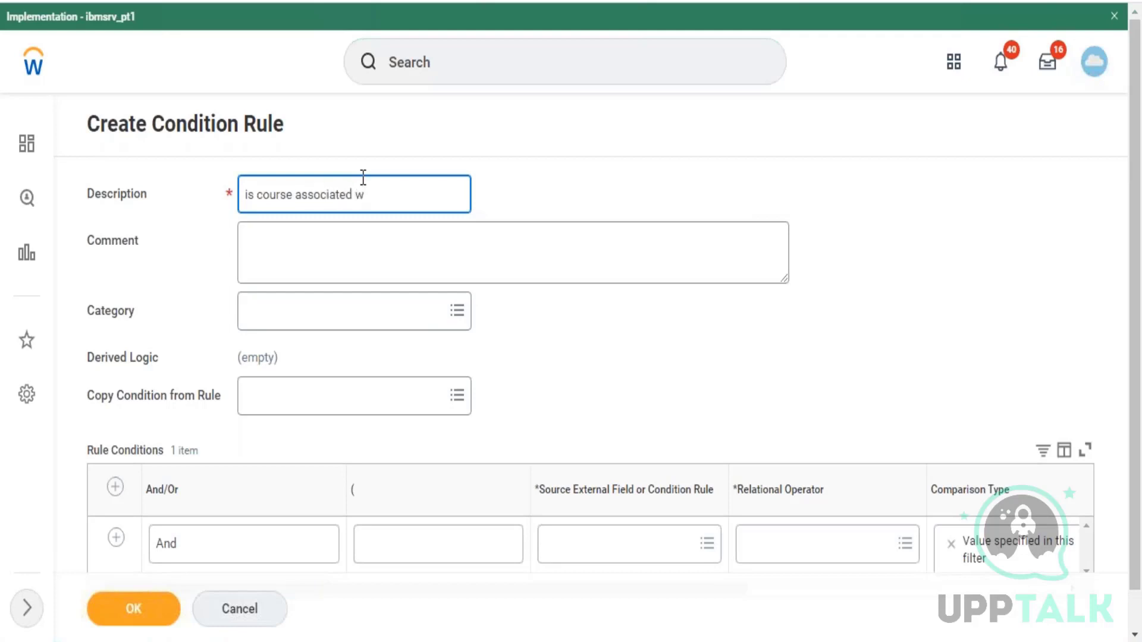
type("ith cost ?")
left_click(615, 549)
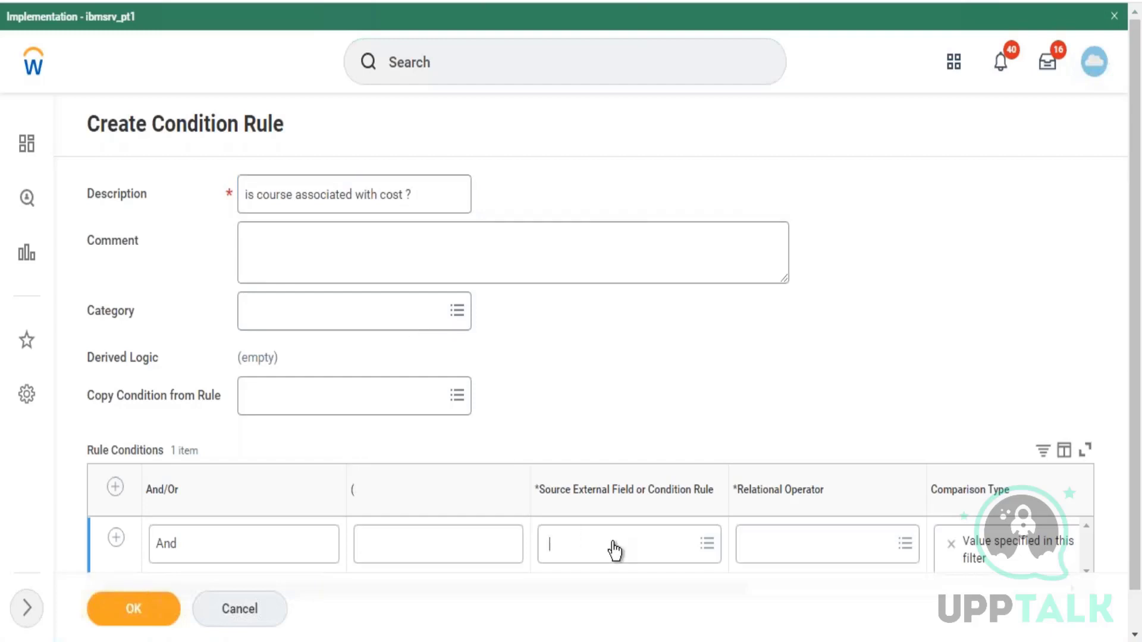
type("course cost")
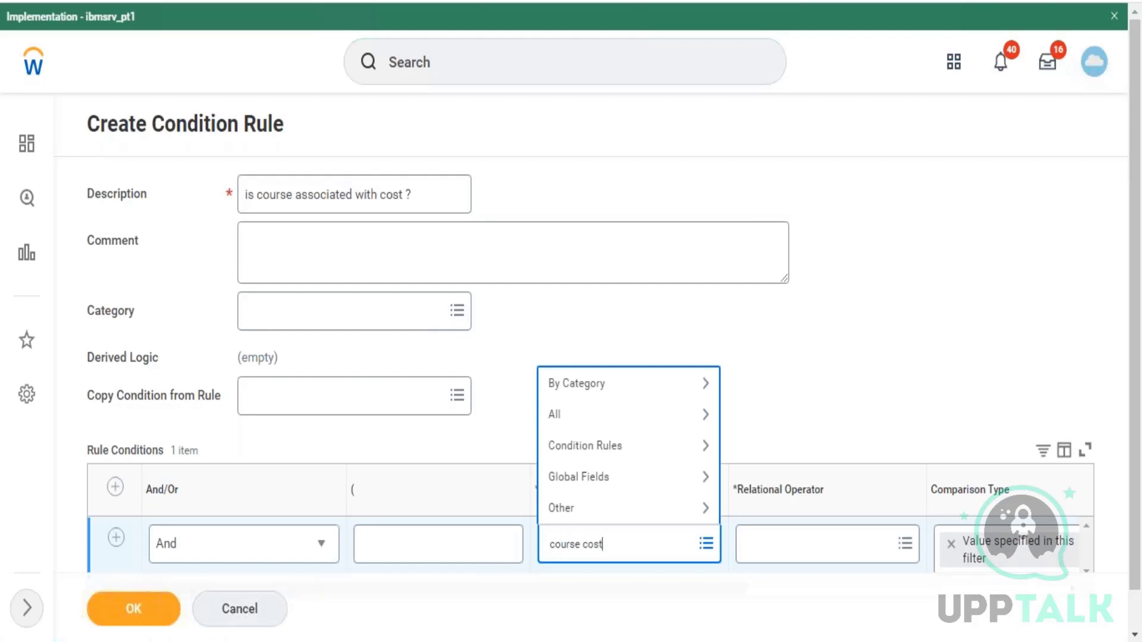
key("Return")
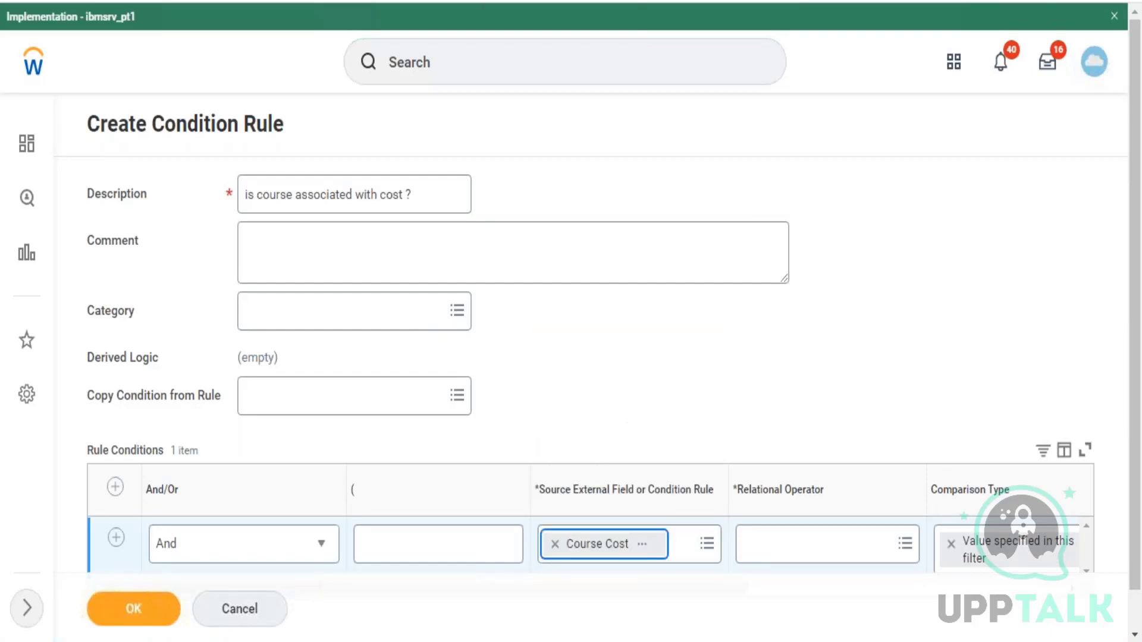
left_click(776, 550)
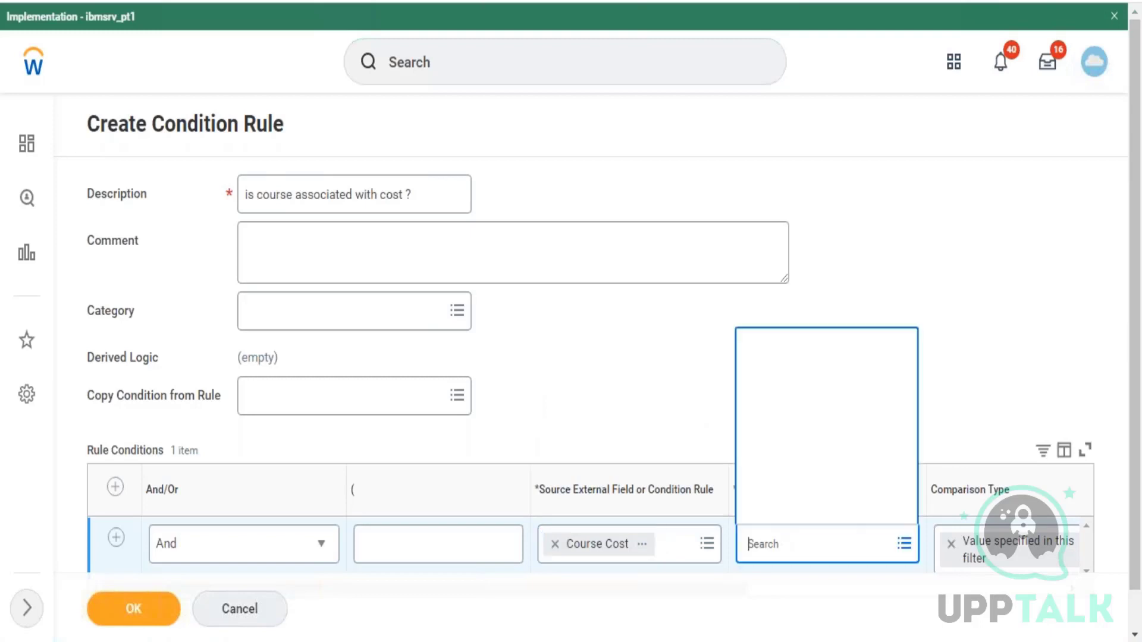
type("in the")
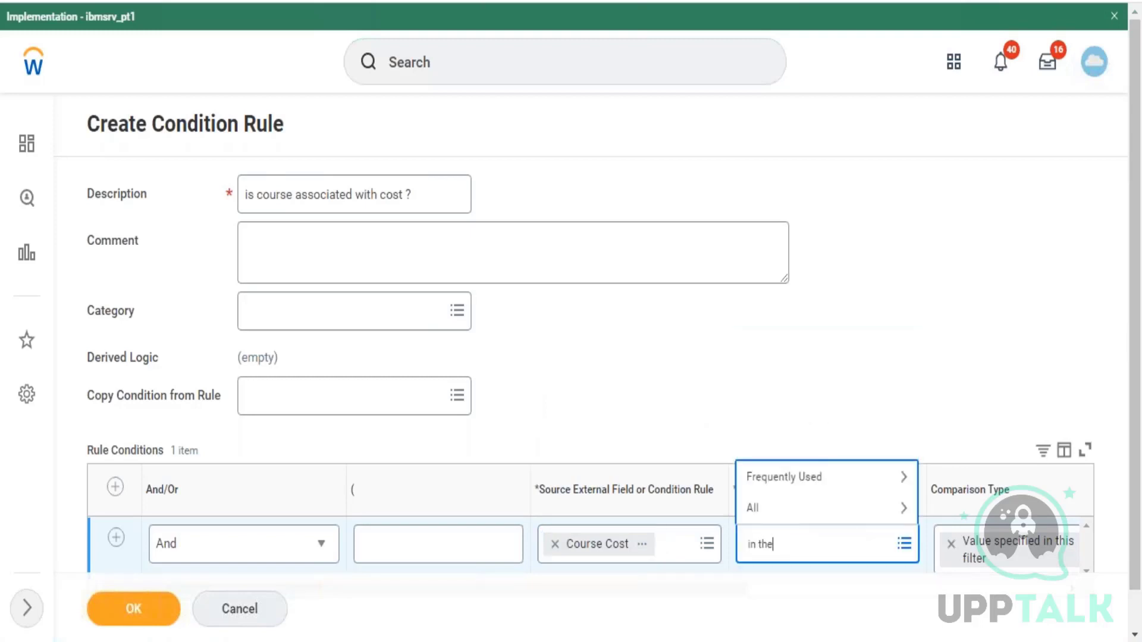
key("Return")
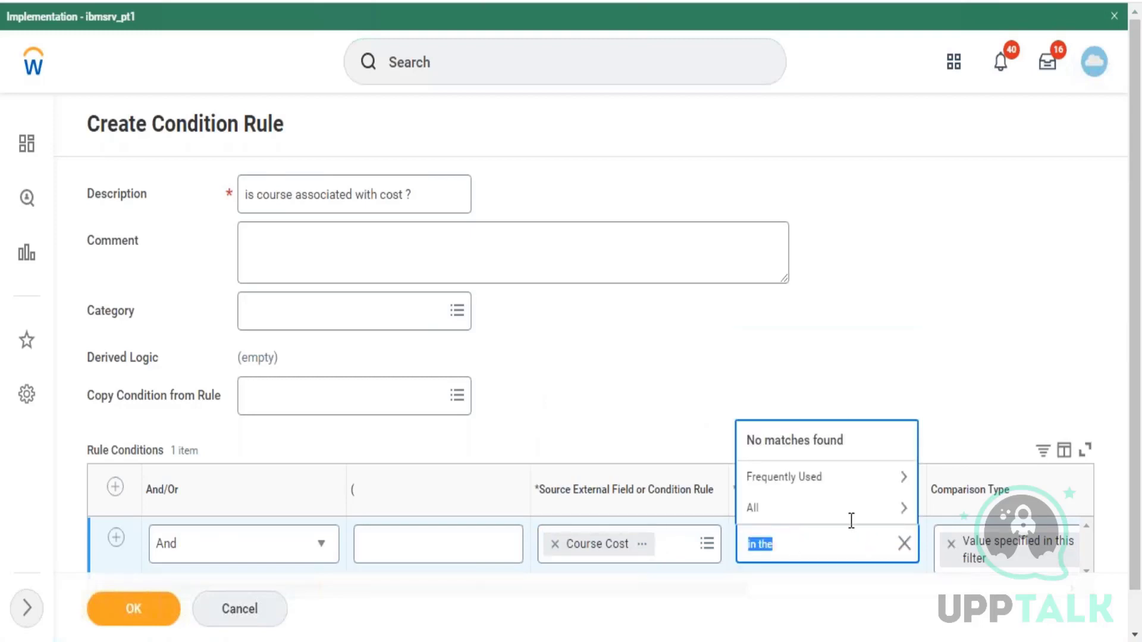
left_click(848, 478)
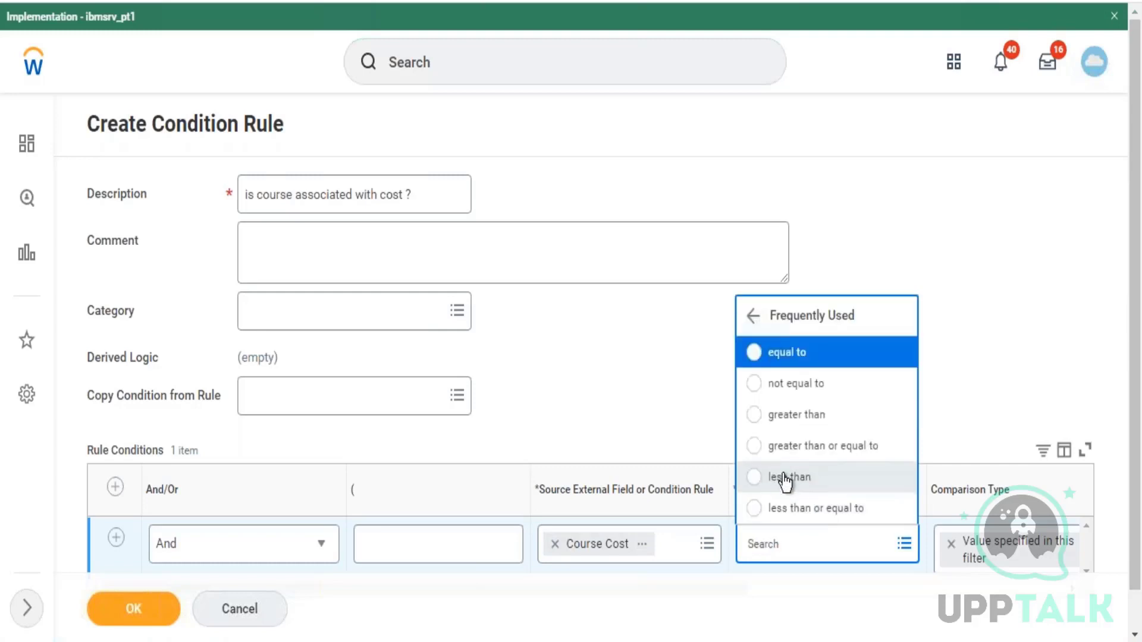
left_click(806, 452)
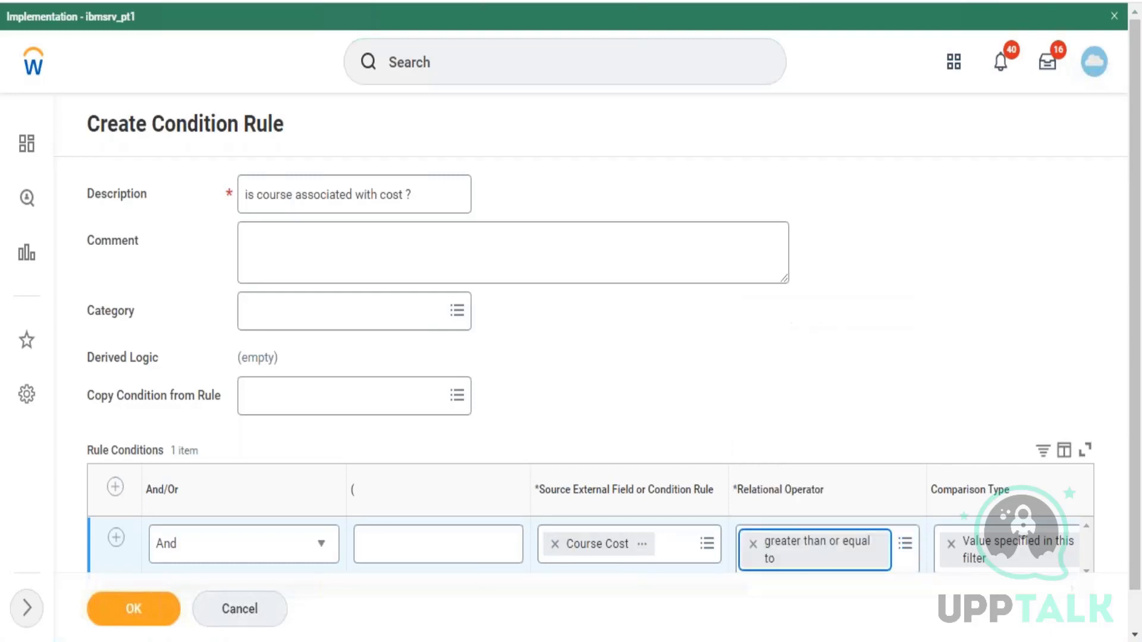
left_click(753, 547)
Set the relational operator of the Course Cost condition to greater than.
type("greater")
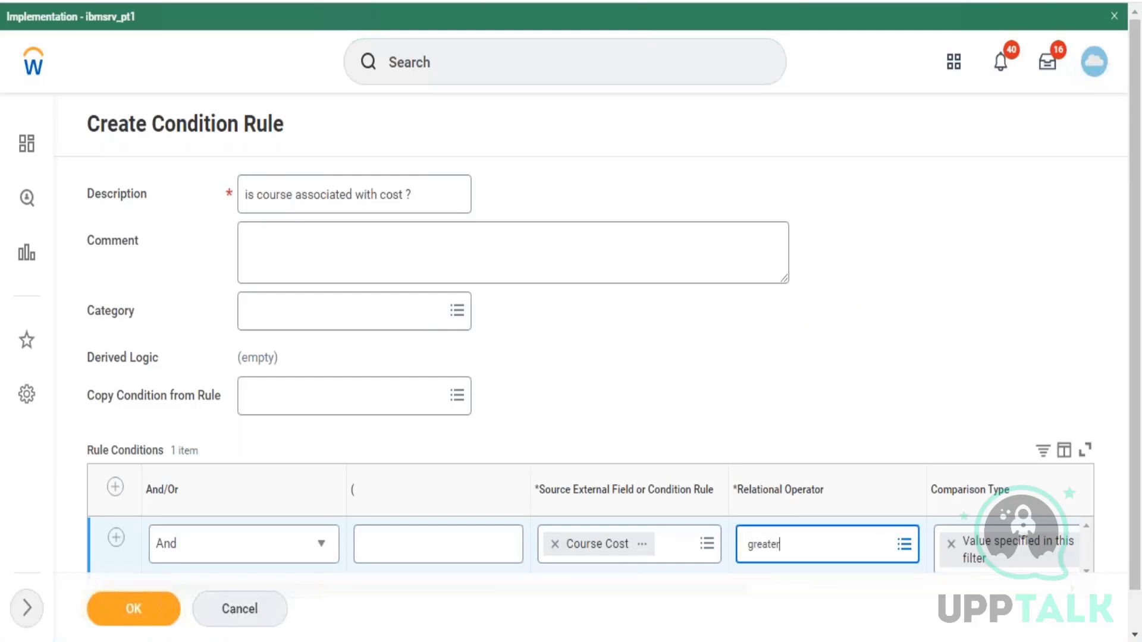
left_click(823, 543)
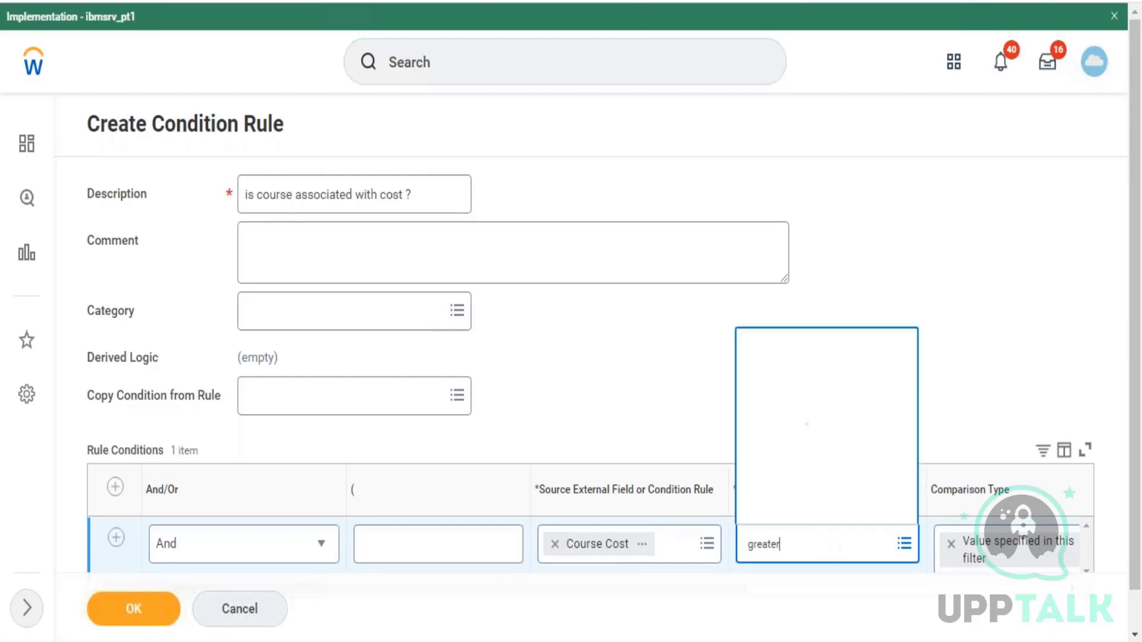
left_click(804, 484)
left_click(797, 414)
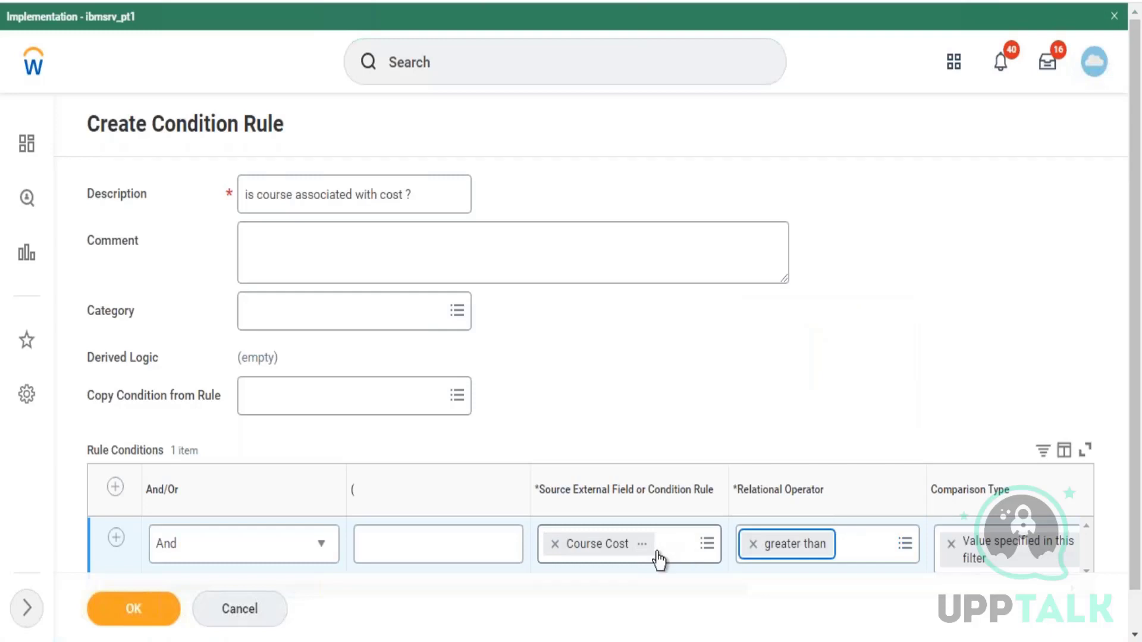
Browse the complete list of source external fields available for the rule condition.
scroll(1136, 560, "down", 2)
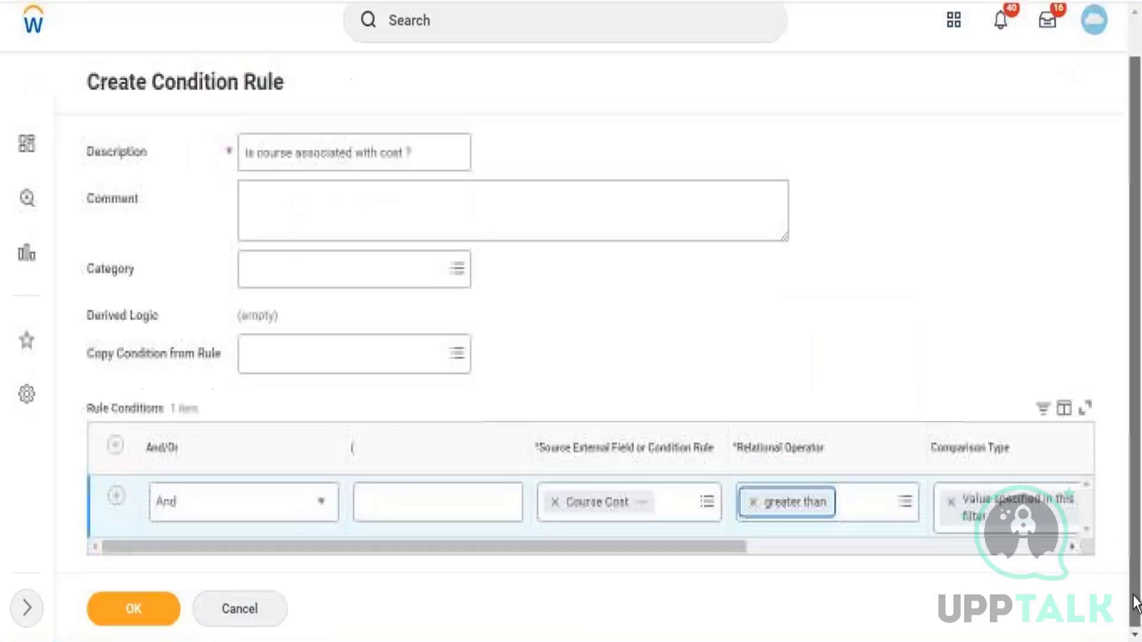
left_click(678, 513)
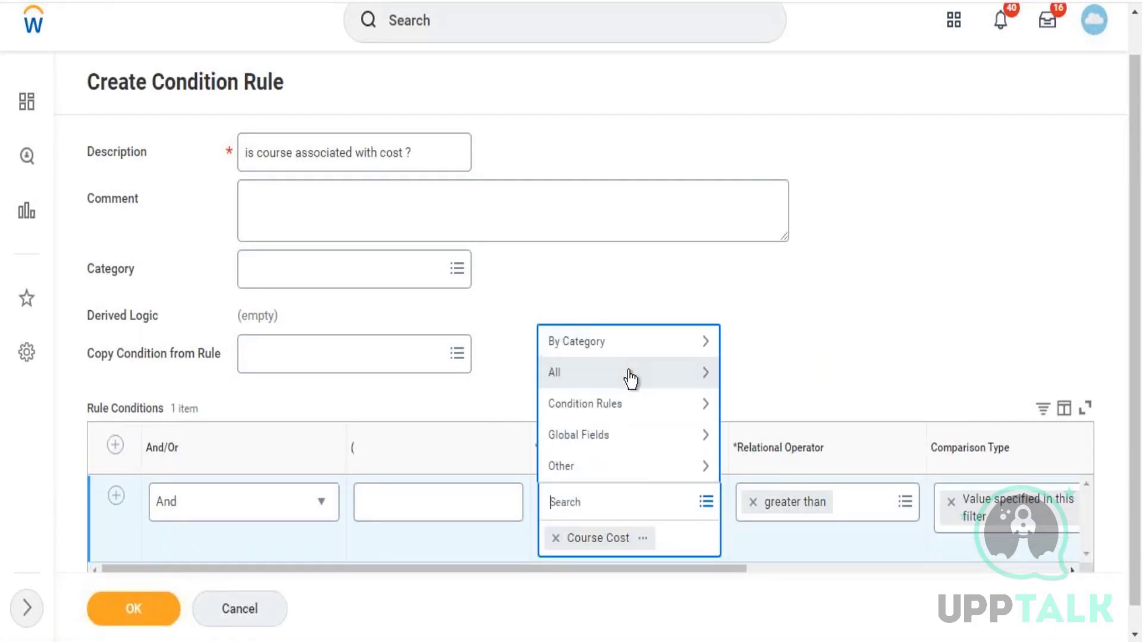
left_click(630, 377)
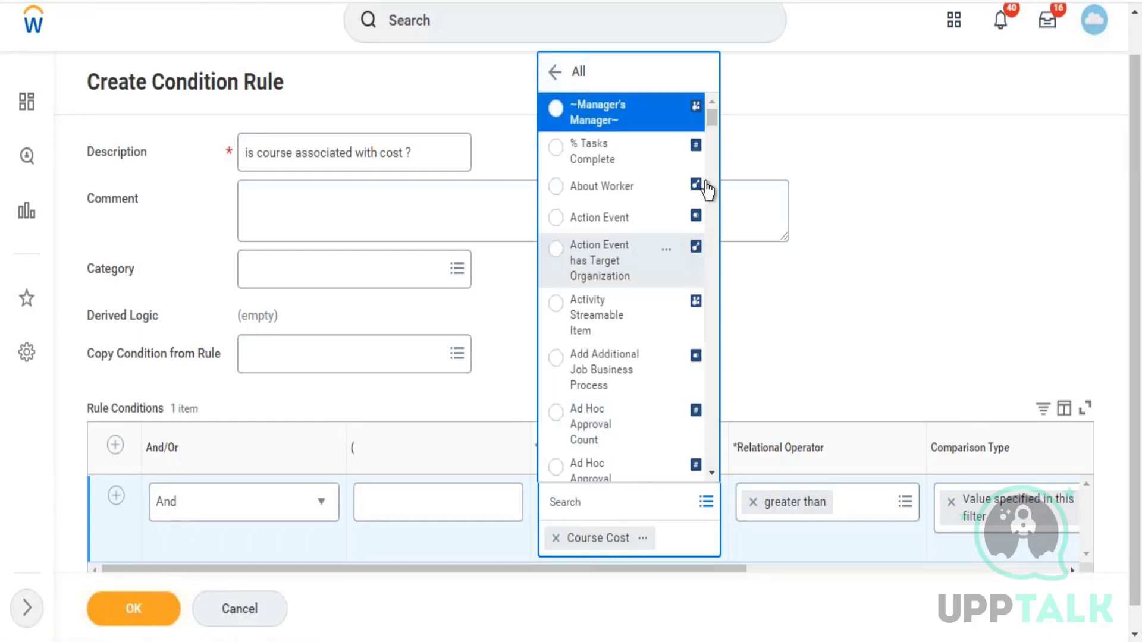
left_click_drag(707, 124, 707, 383)
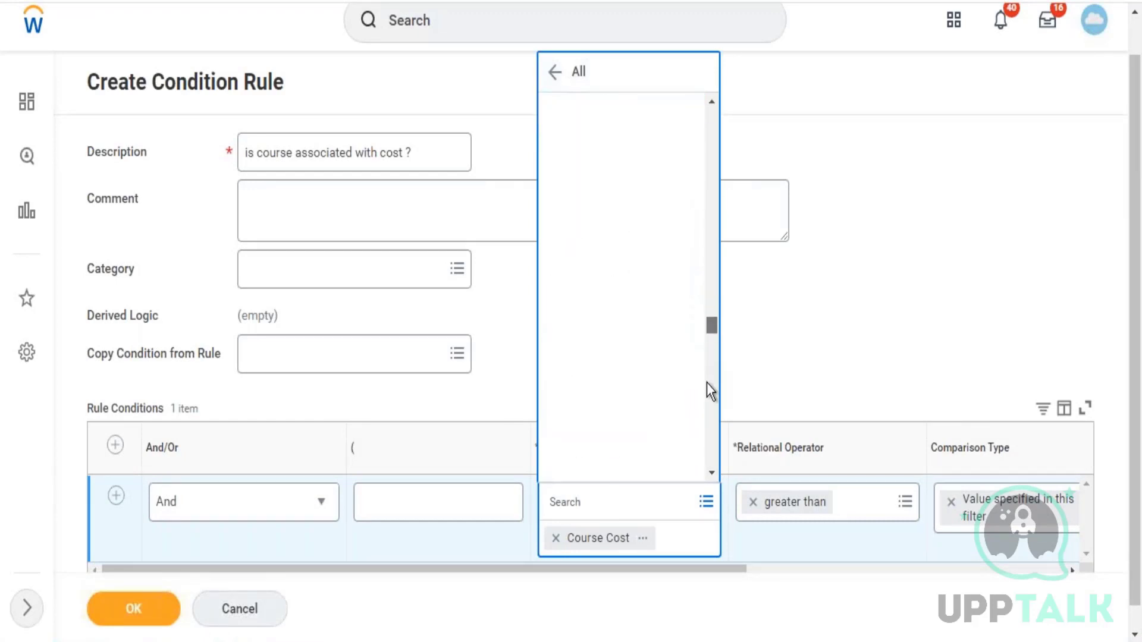
left_click(829, 297)
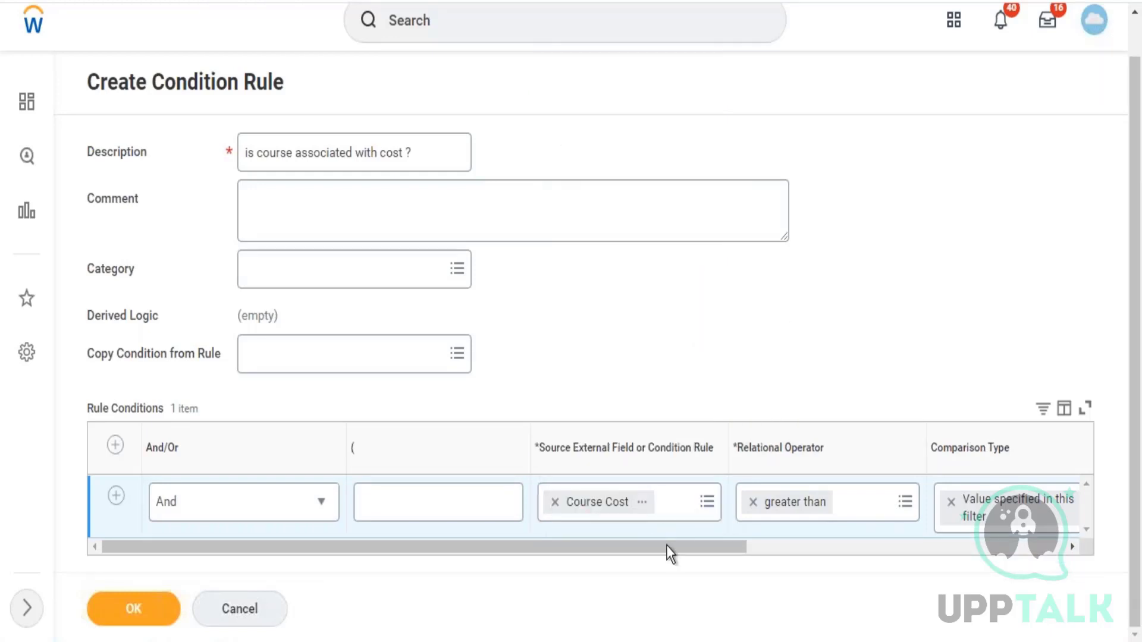
Check the comparison value of the Course Cost condition and submit the condition rule.
left_click_drag(678, 544, 922, 536)
left_click(947, 510)
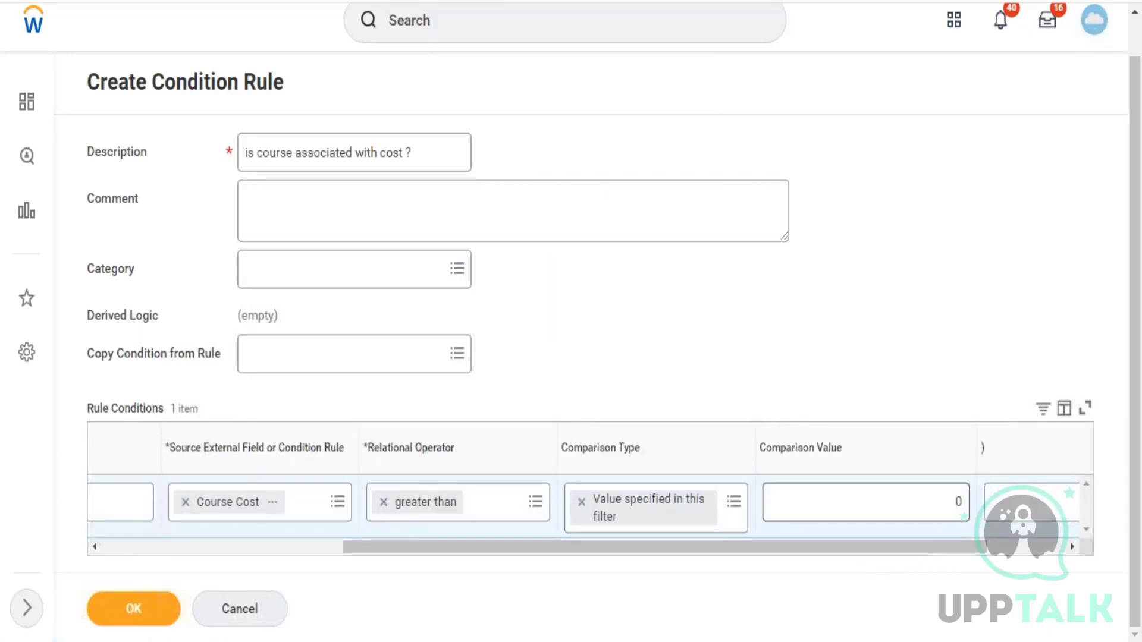
left_click(948, 510)
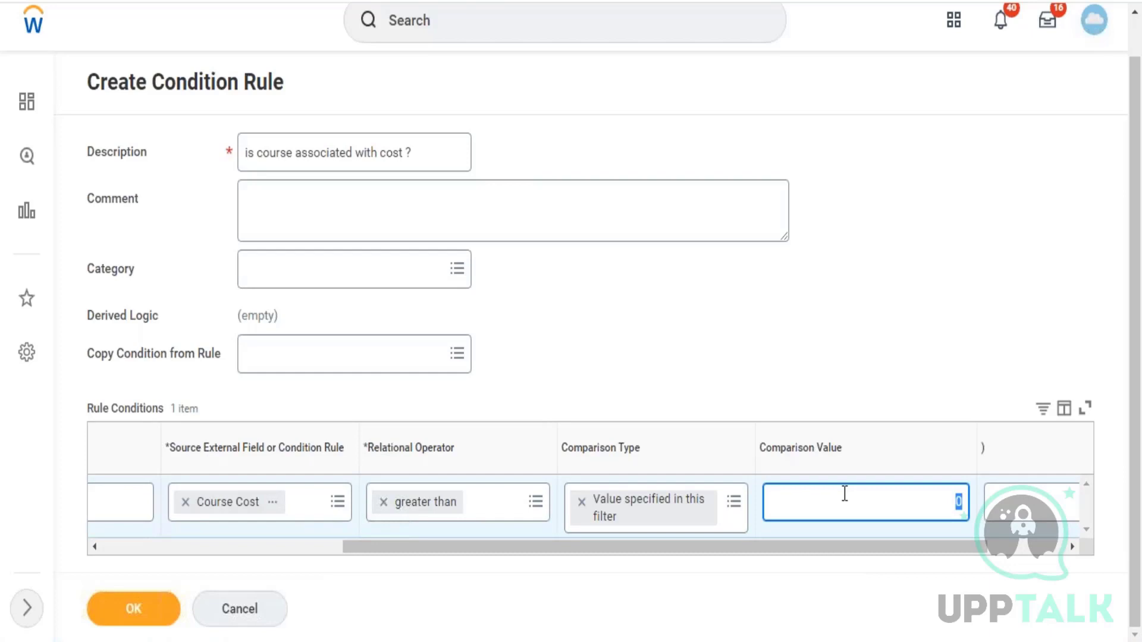
left_click(299, 557)
left_click(295, 547)
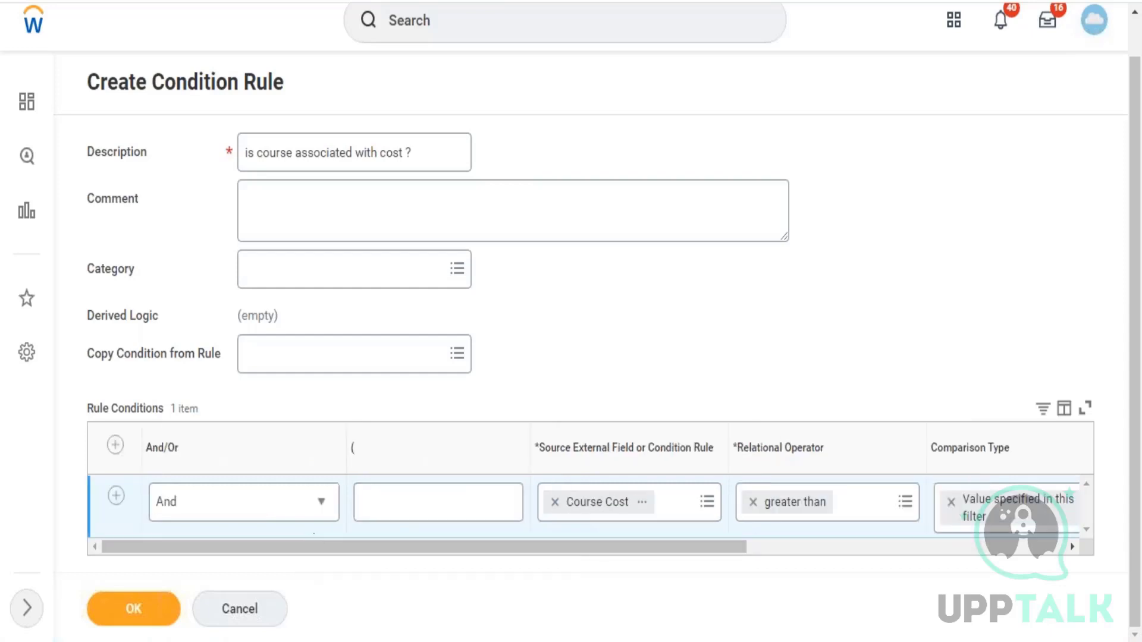
left_click_drag(674, 546, 619, 586)
left_click(142, 616)
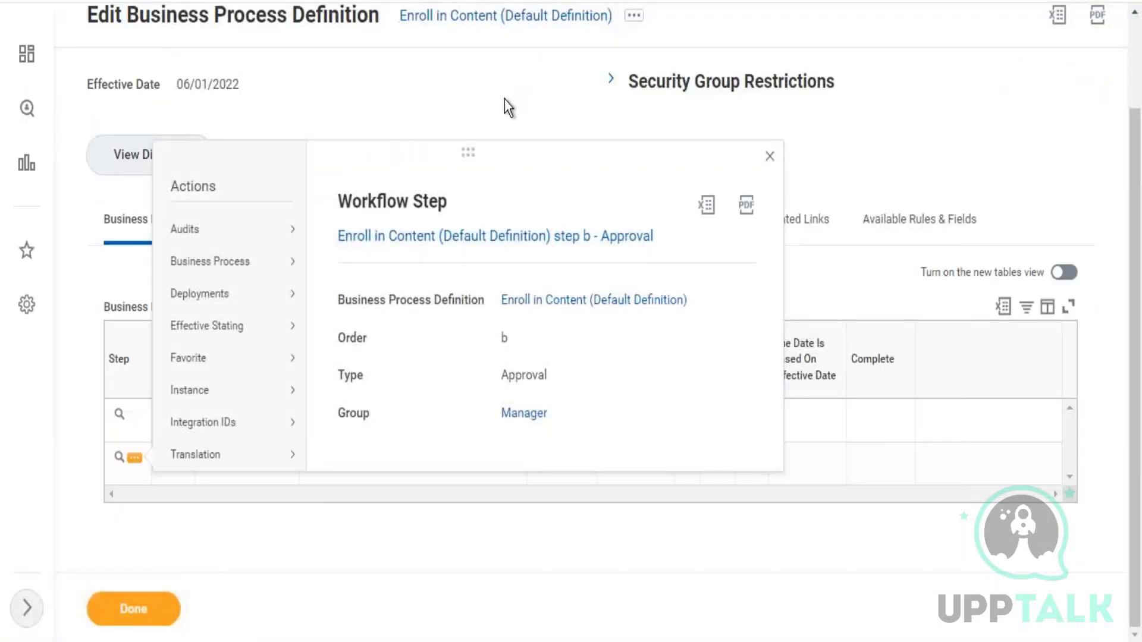
Open Maintain Step Conditions for approval step b of Enroll in Content and add an entry condition row.
left_click(499, 98)
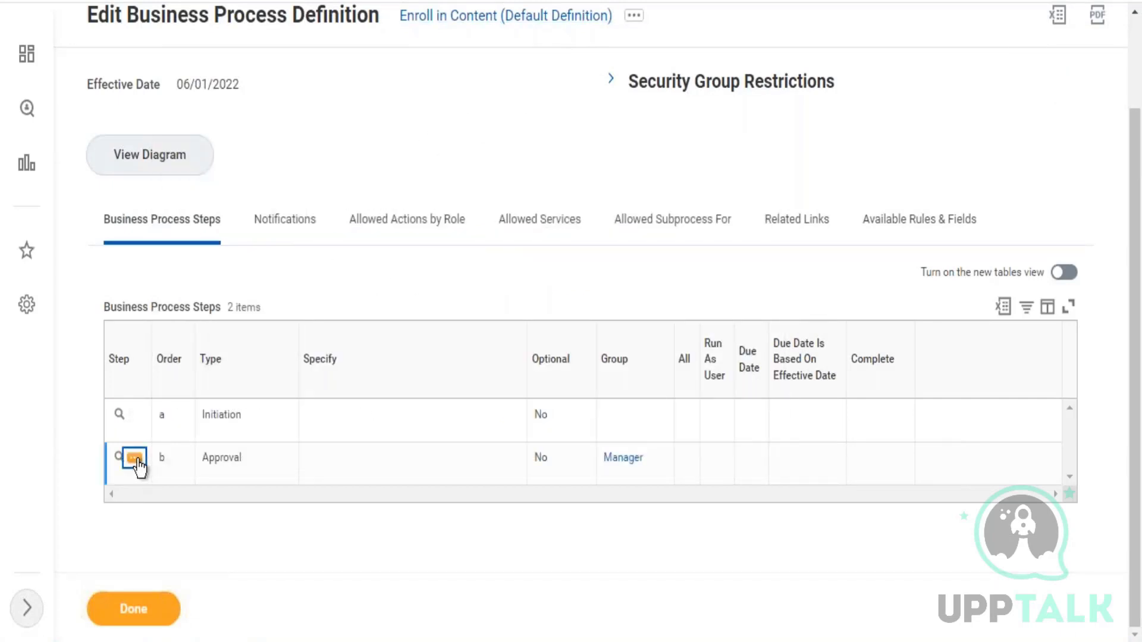
left_click(135, 458)
mouse_move(229, 273)
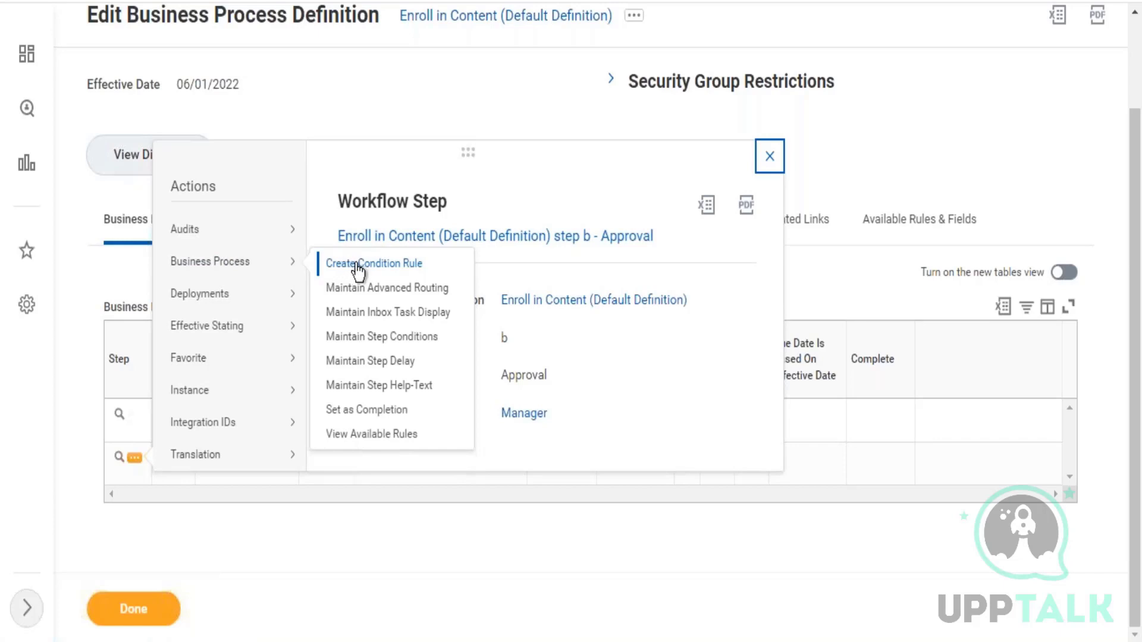
left_click(383, 338)
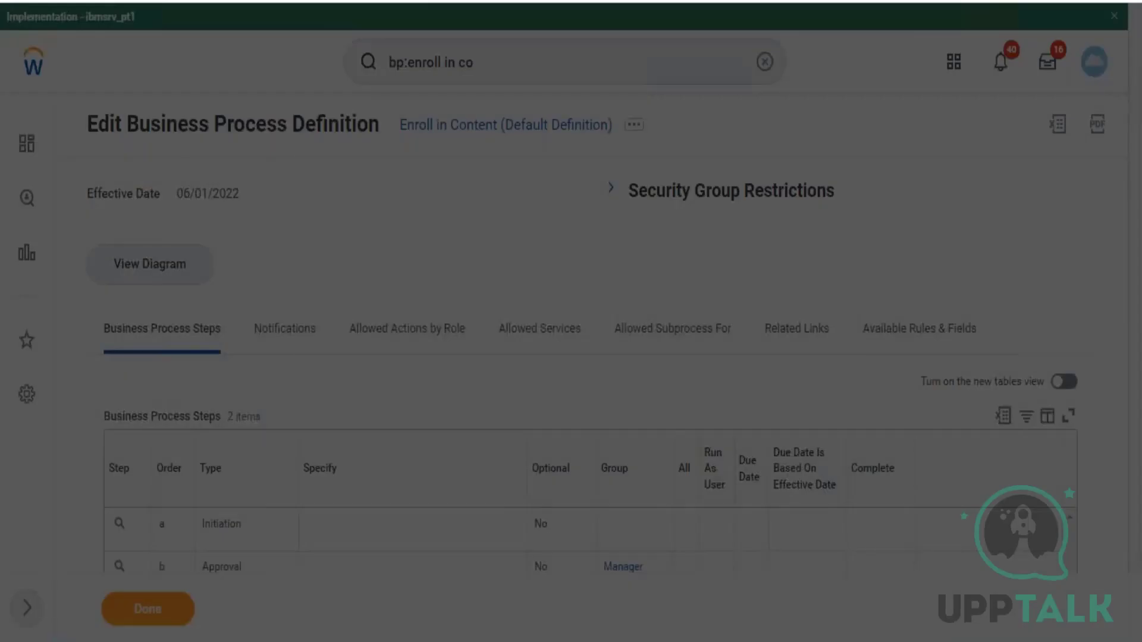
left_click(392, 404)
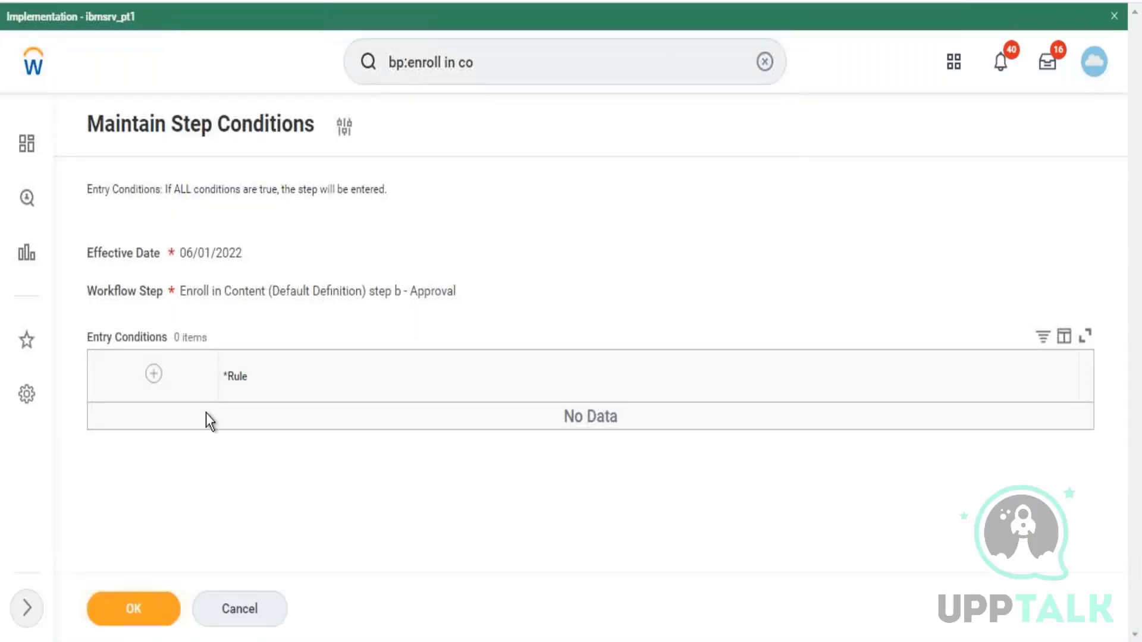
left_click(154, 376)
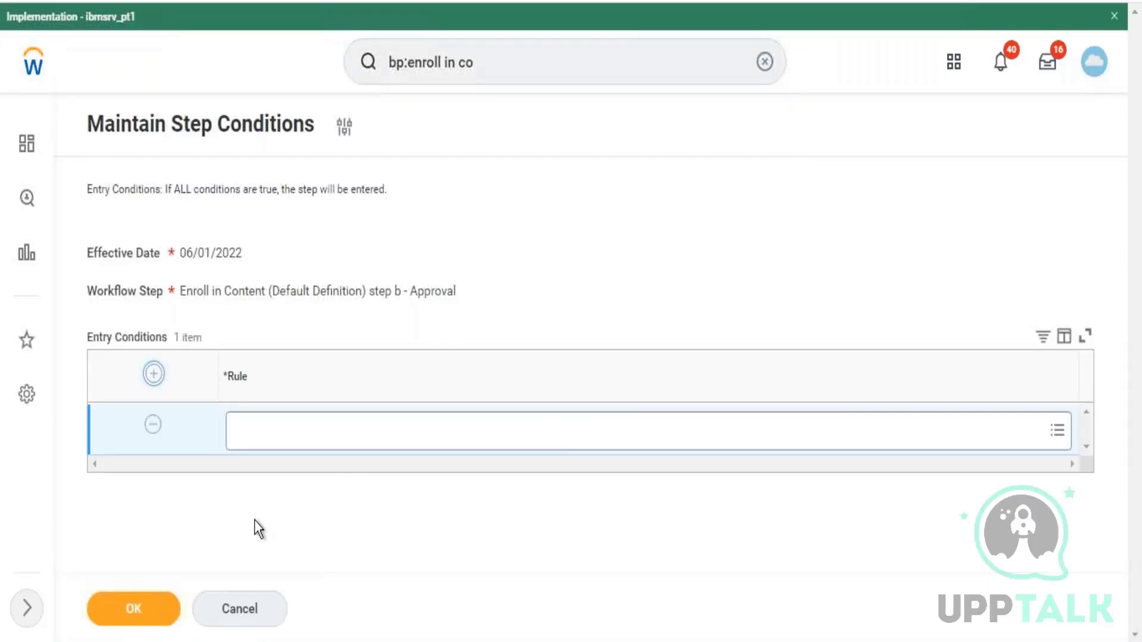
Set the entry condition rule of approval step b to "is course associated with cost ?", submit it, and review the step's condition and group.
left_click(357, 439)
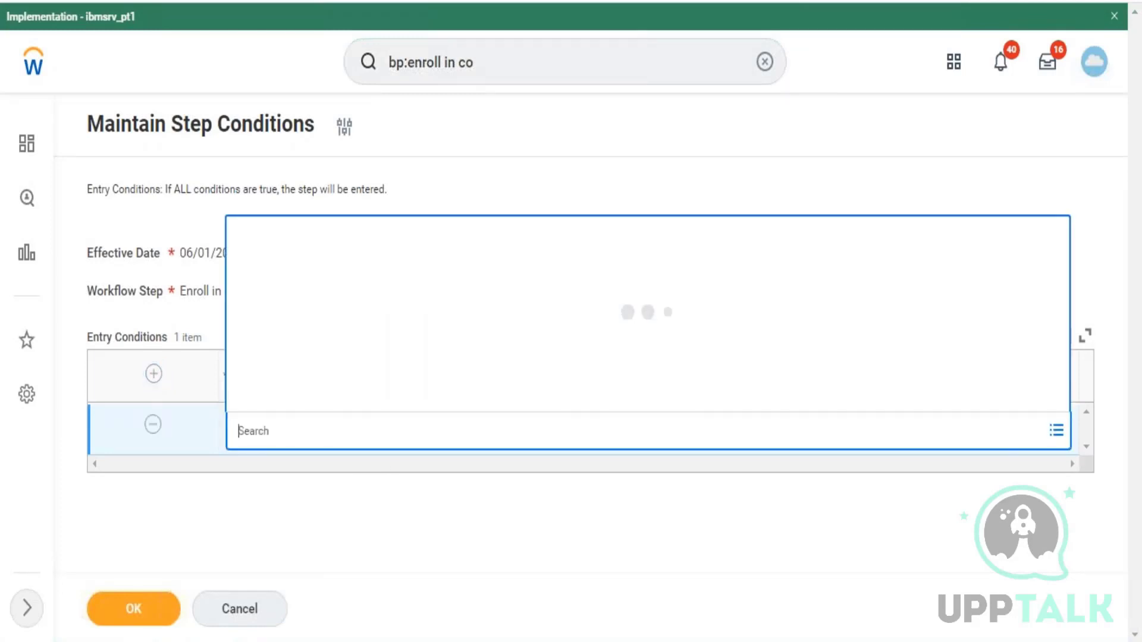
type("is course")
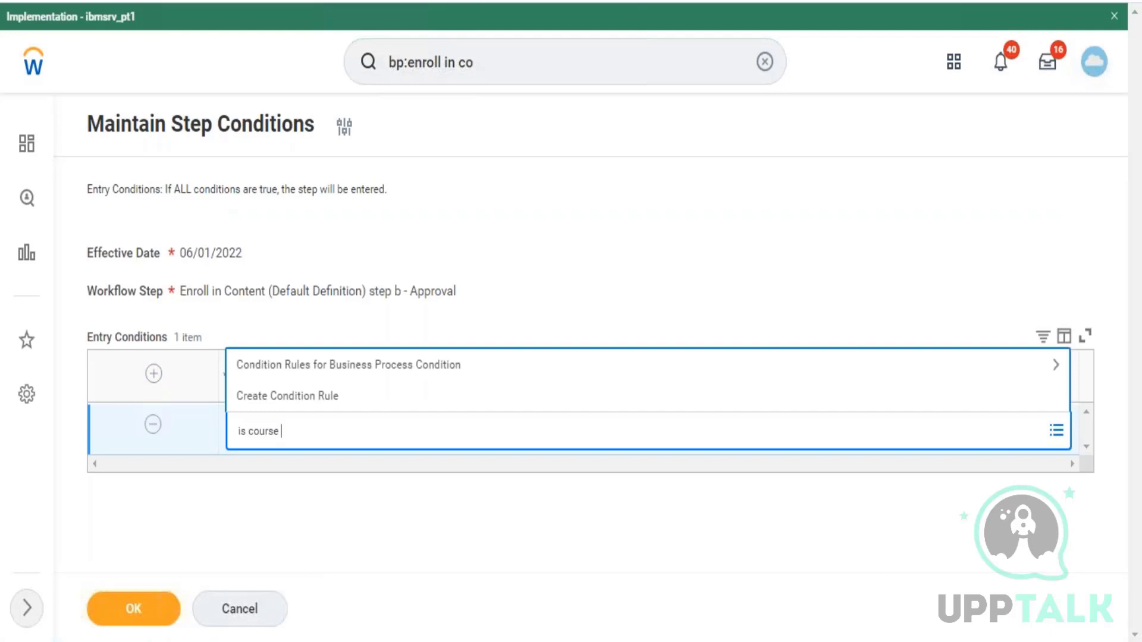
type(" cost")
key("Return")
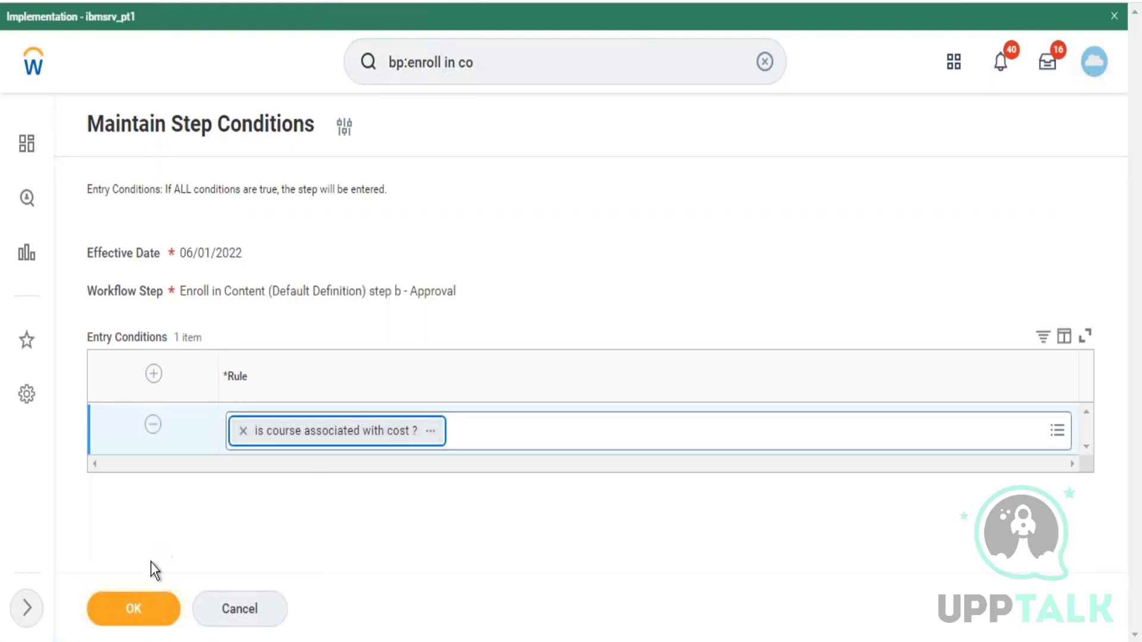
left_click(143, 615)
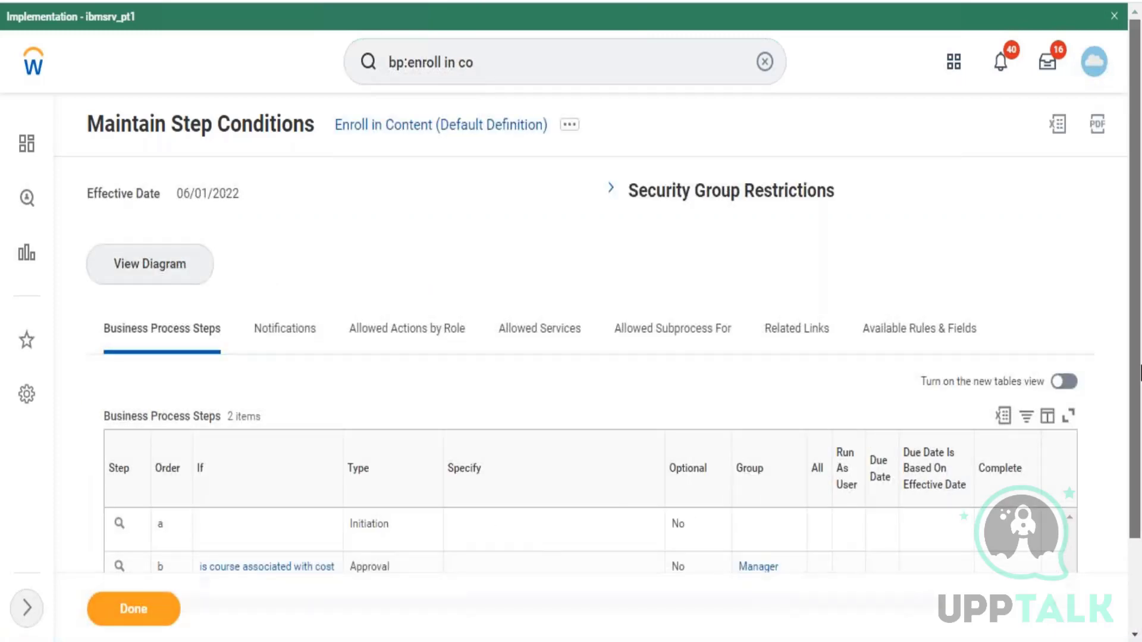
scroll(1104, 347, "down", 2)
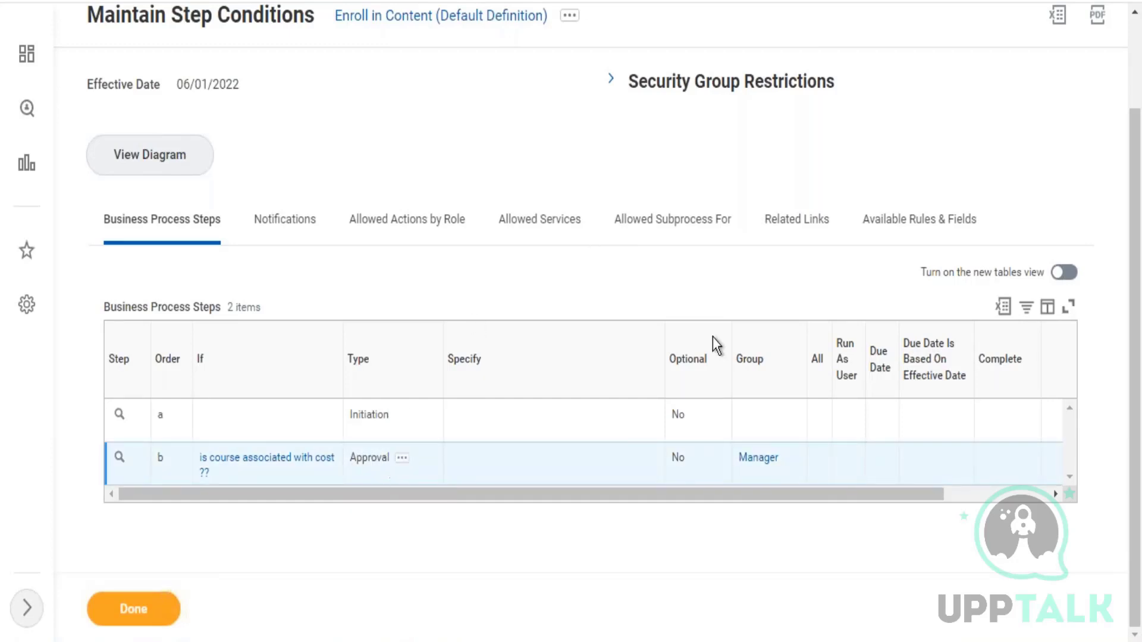
left_click_drag(776, 463, 740, 466)
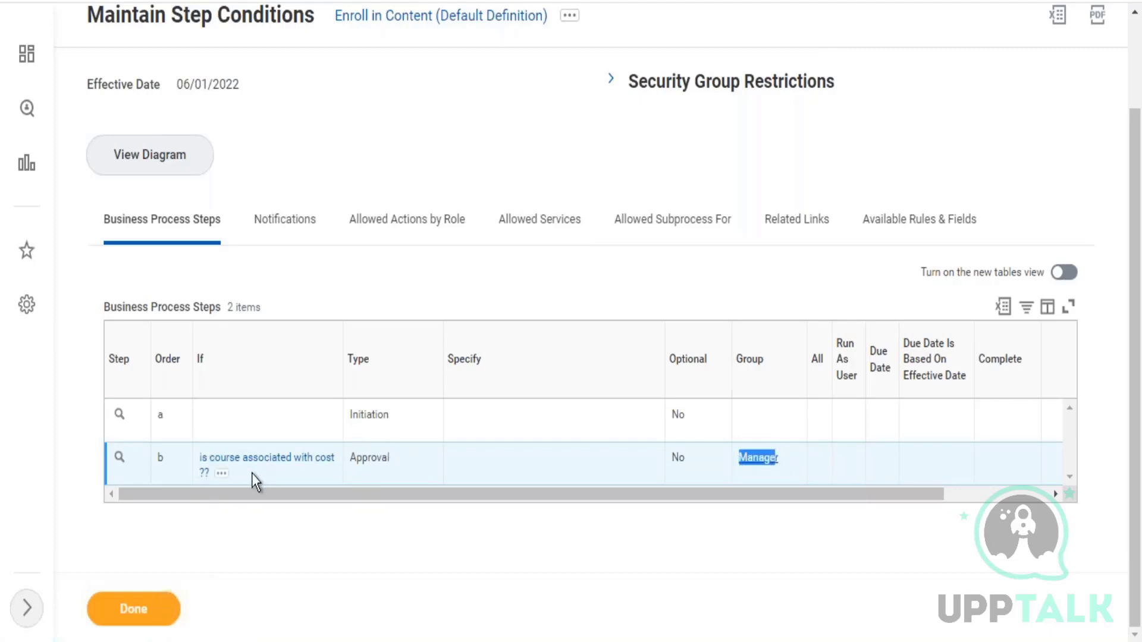
left_click(384, 555)
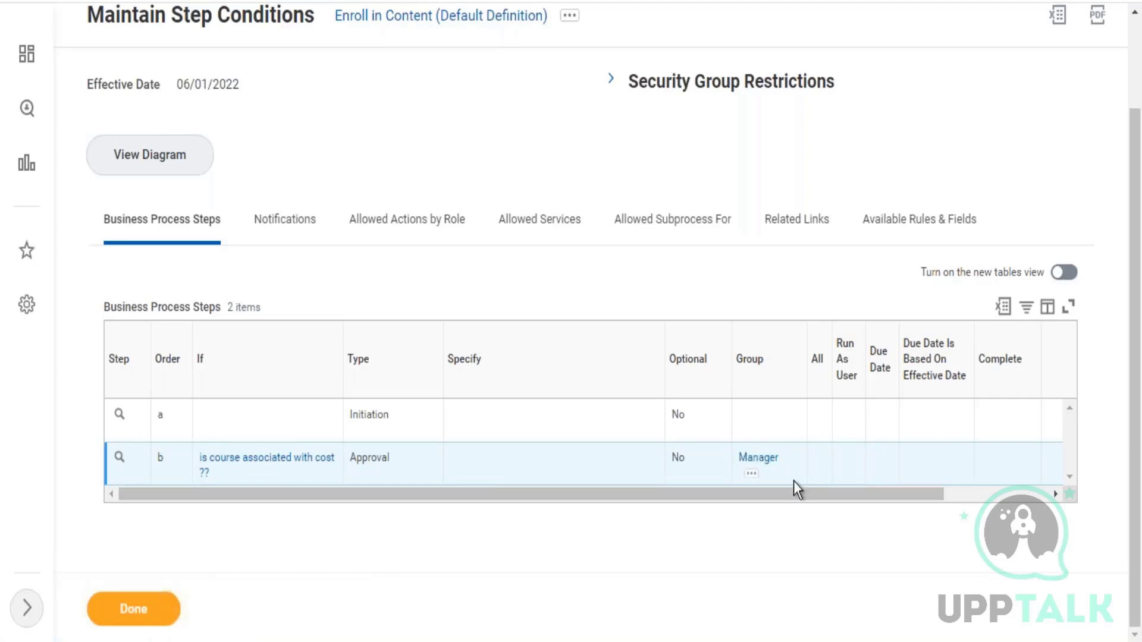
Open the Enroll in Content (Default Definition) for editing with effective date 06/01/2022 and add a new business process step row.
left_click_drag(1139, 373, 1116, 400)
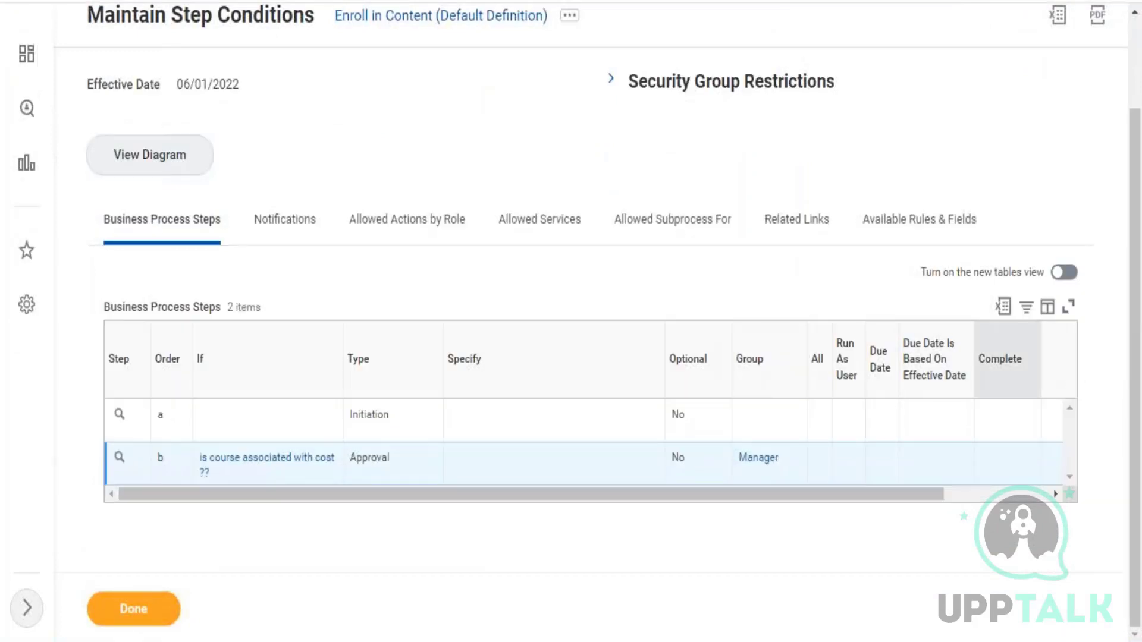
left_click_drag(1137, 286, 1127, 139)
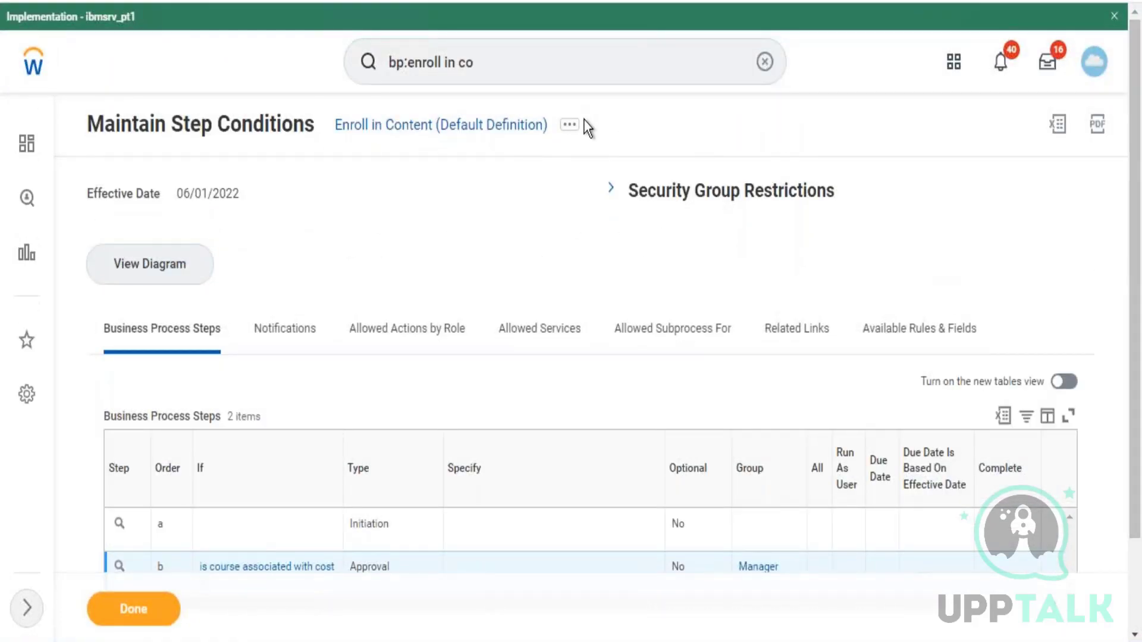
left_click(565, 132)
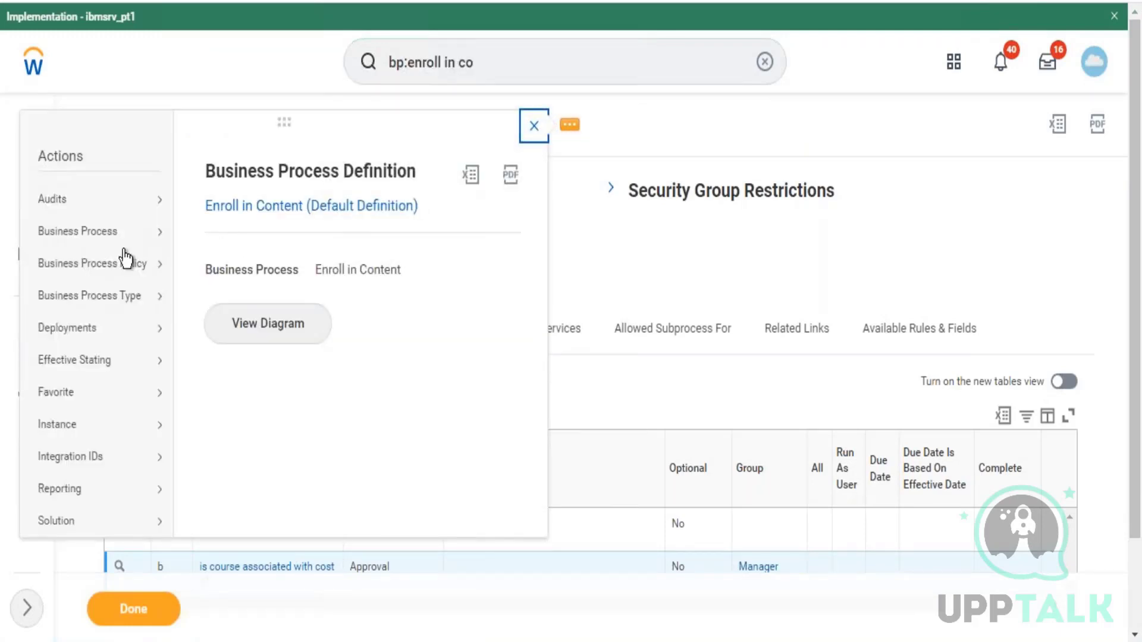
mouse_move(118, 238)
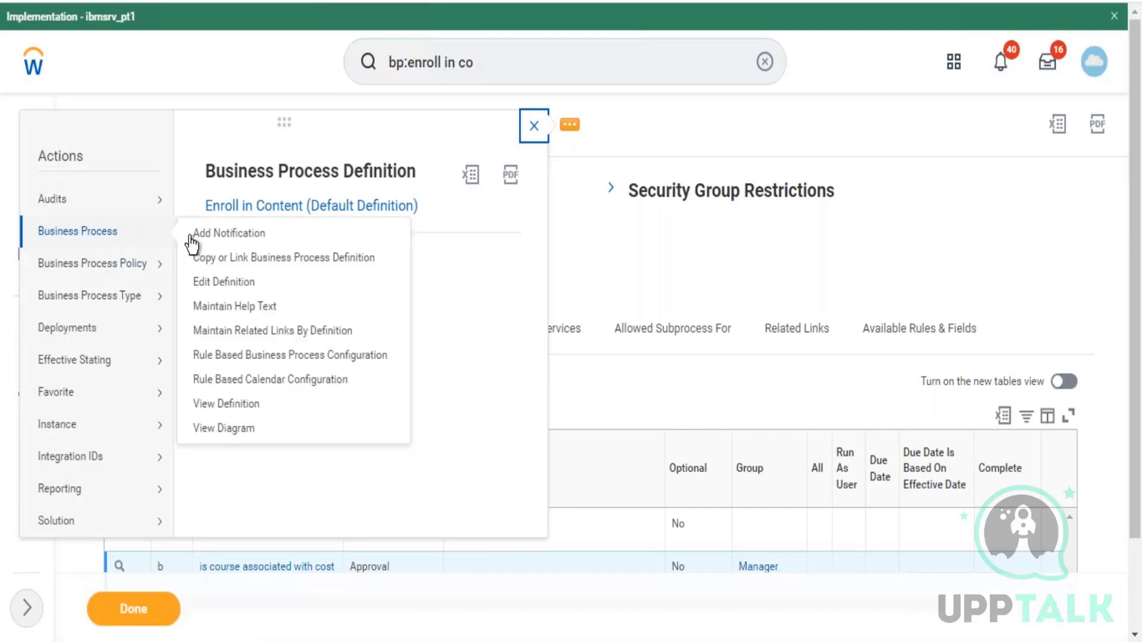
left_click(205, 283)
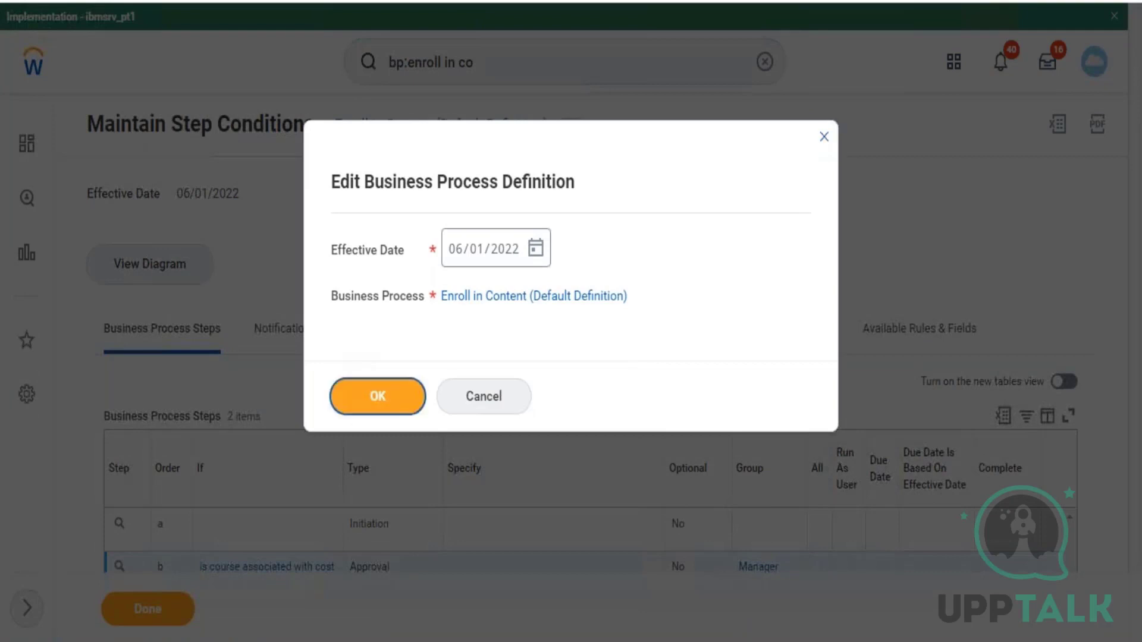
key("Return")
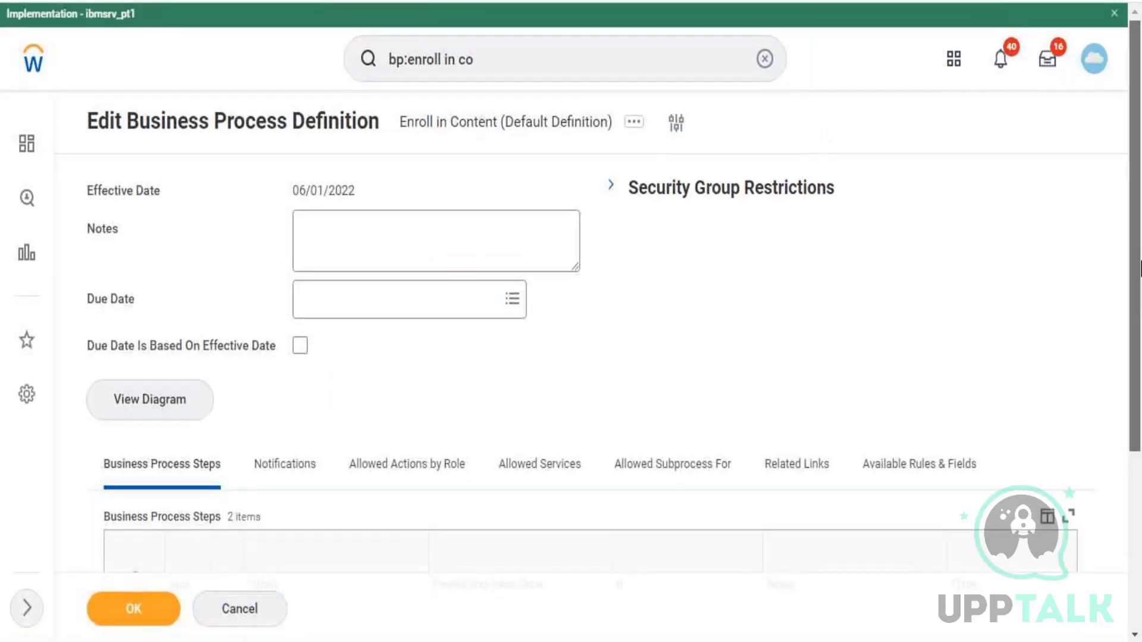
scroll(1136, 330, "down", 5)
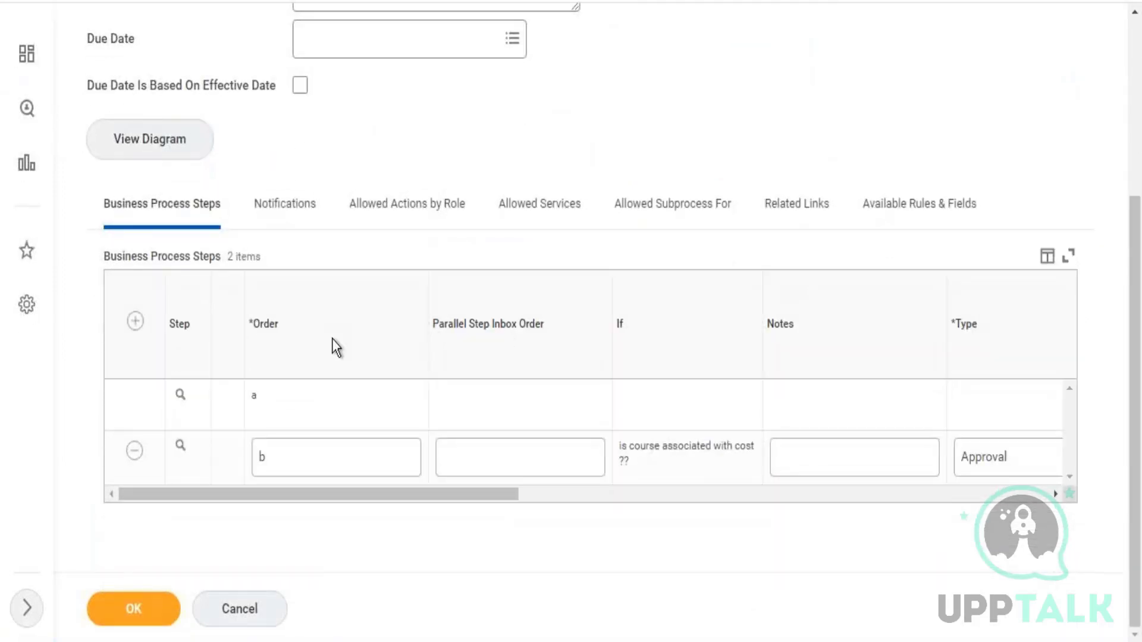
left_click(135, 323)
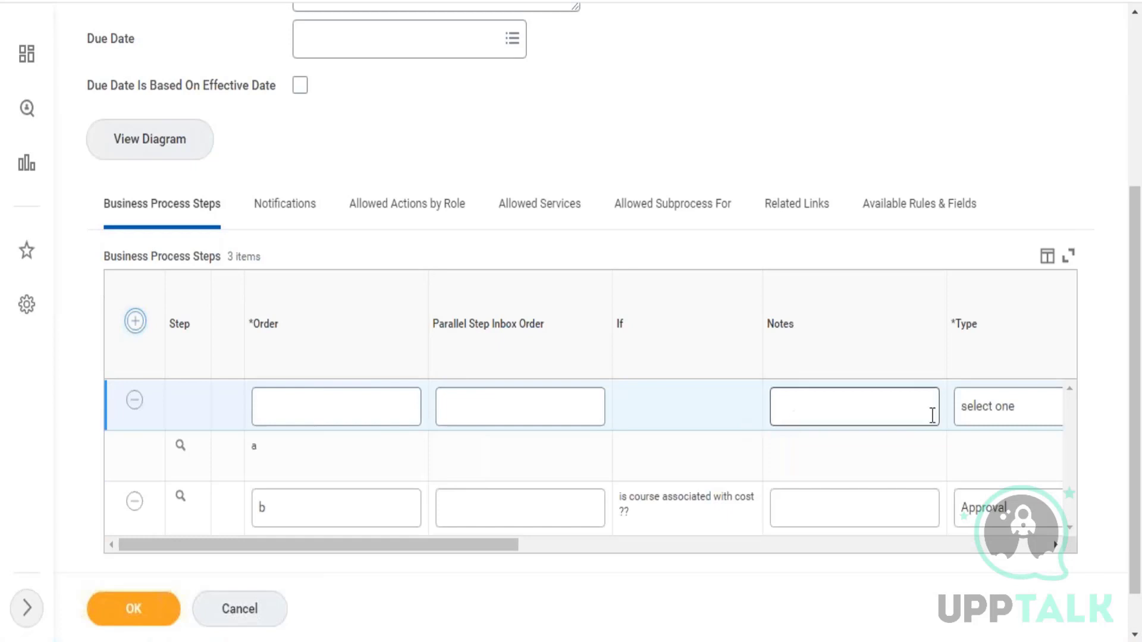
Set the new step's type to Checklist and specify the New Hire checklist for it.
left_click_drag(490, 542, 598, 542)
left_click(779, 406)
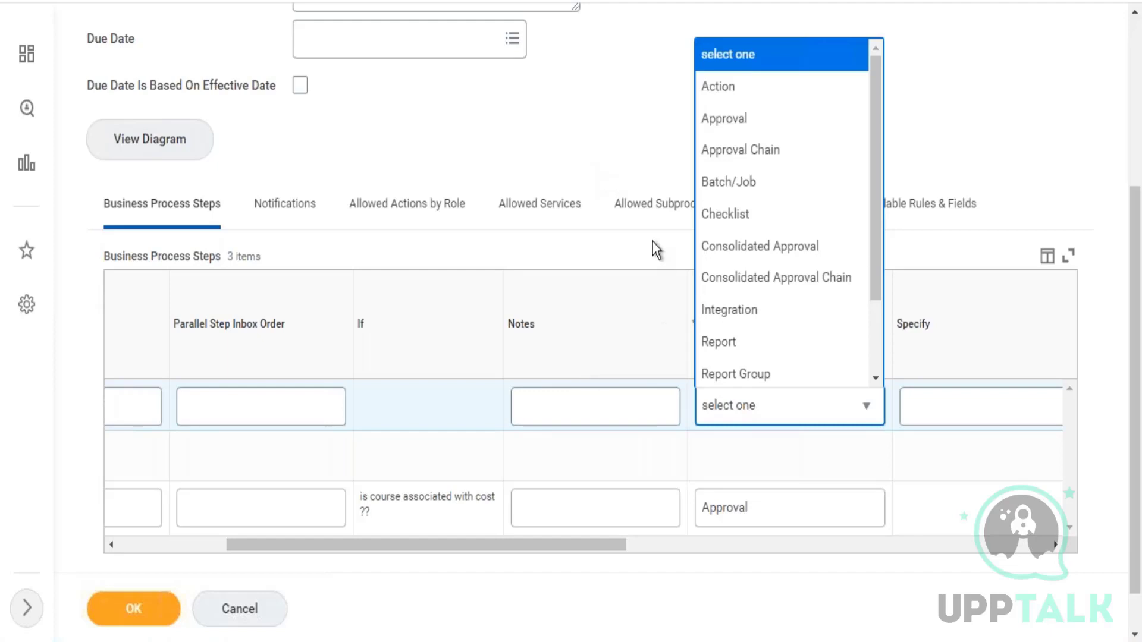
left_click(626, 152)
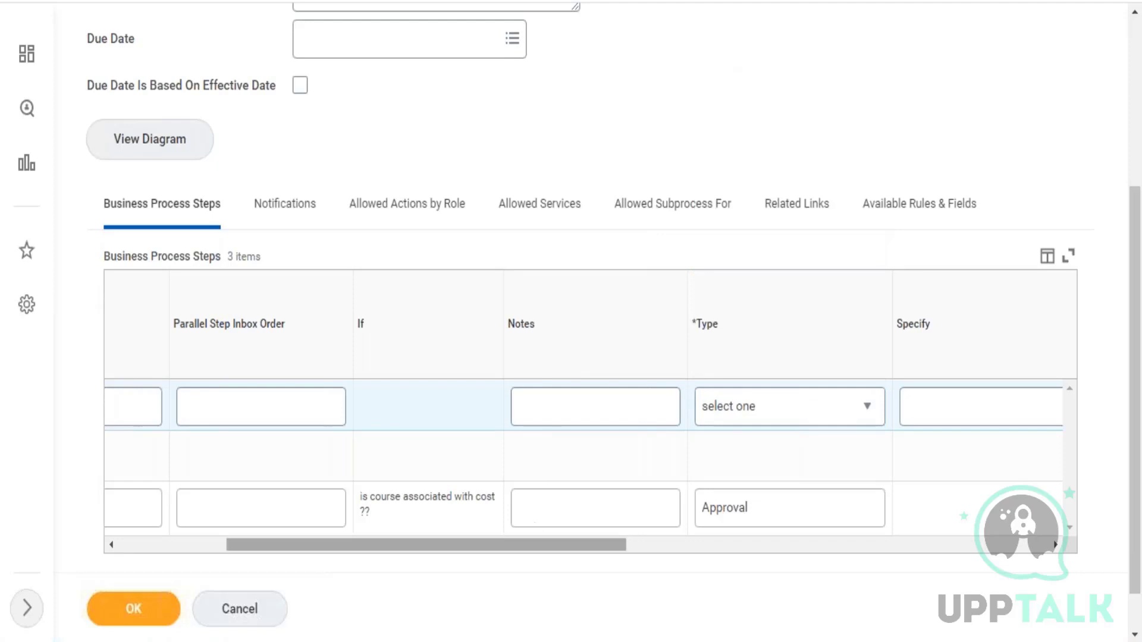
left_click_drag(538, 542, 787, 528)
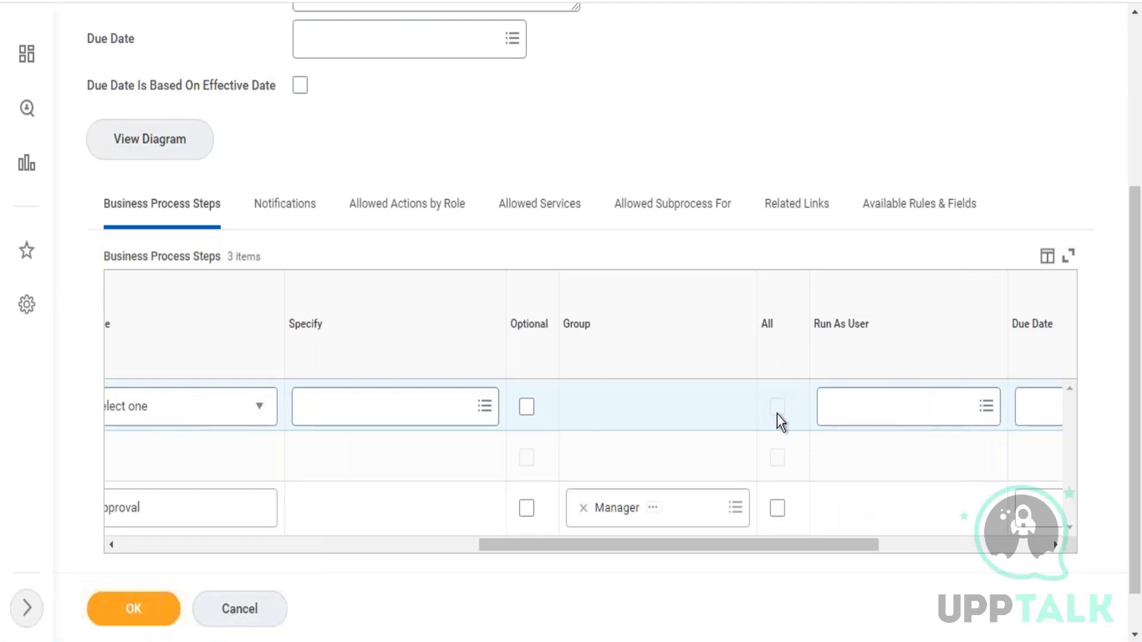
left_click_drag(573, 542, 481, 548)
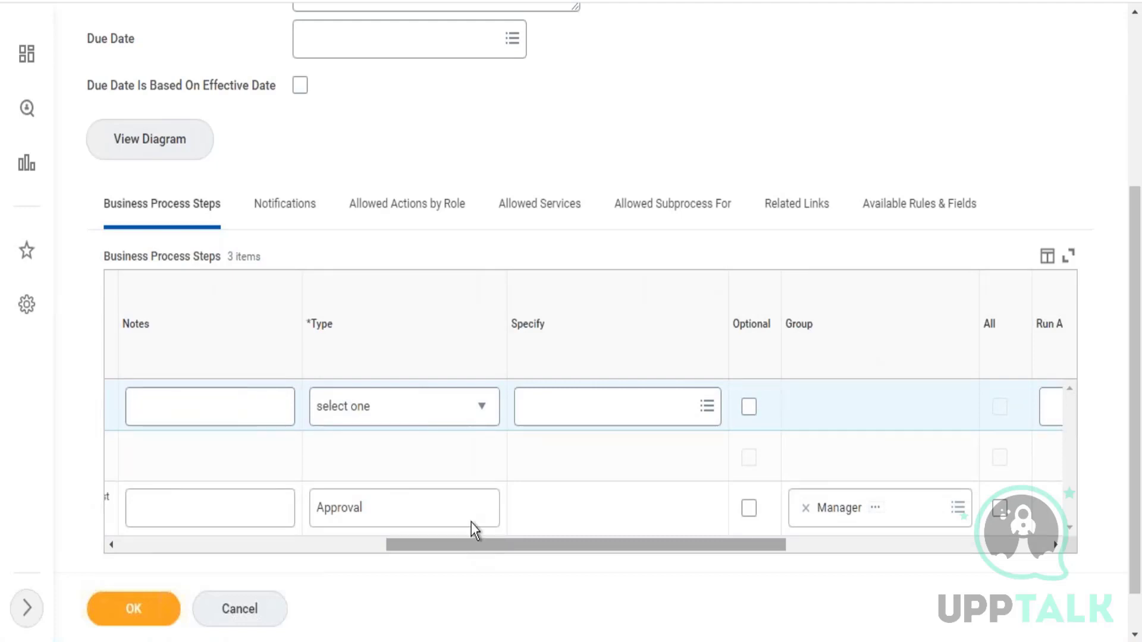
left_click(423, 395)
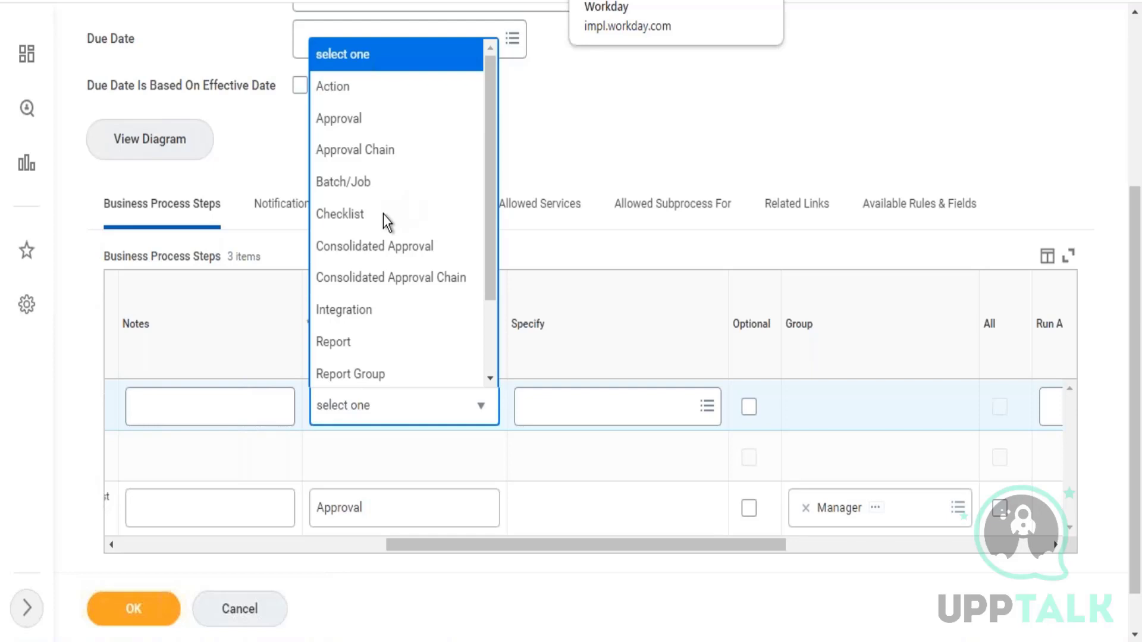
left_click(331, 219)
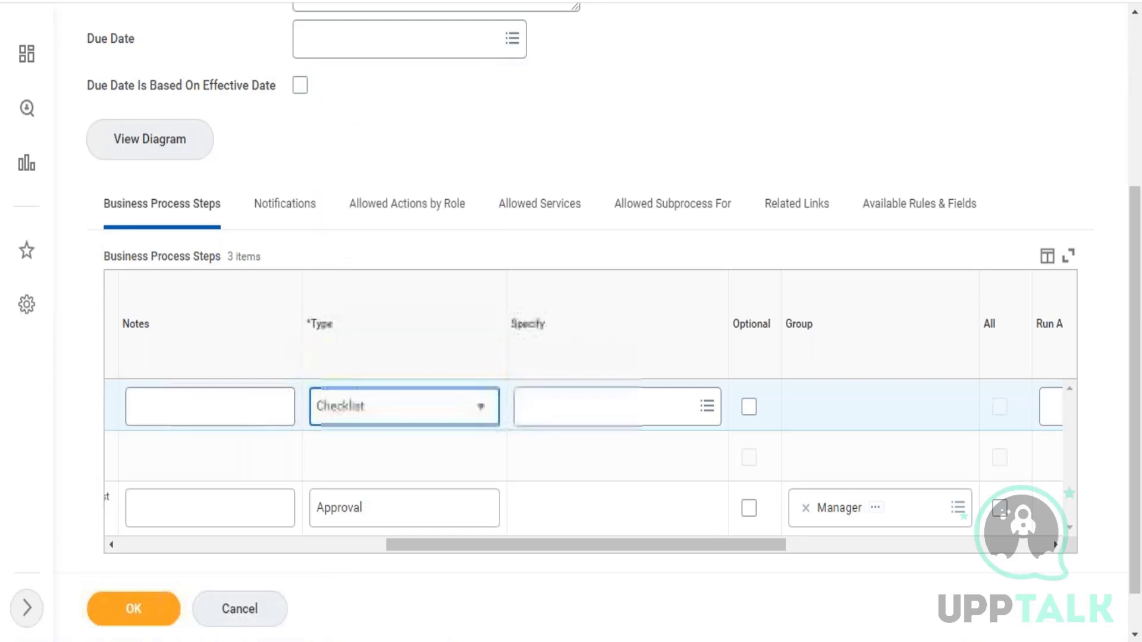
left_click(616, 416)
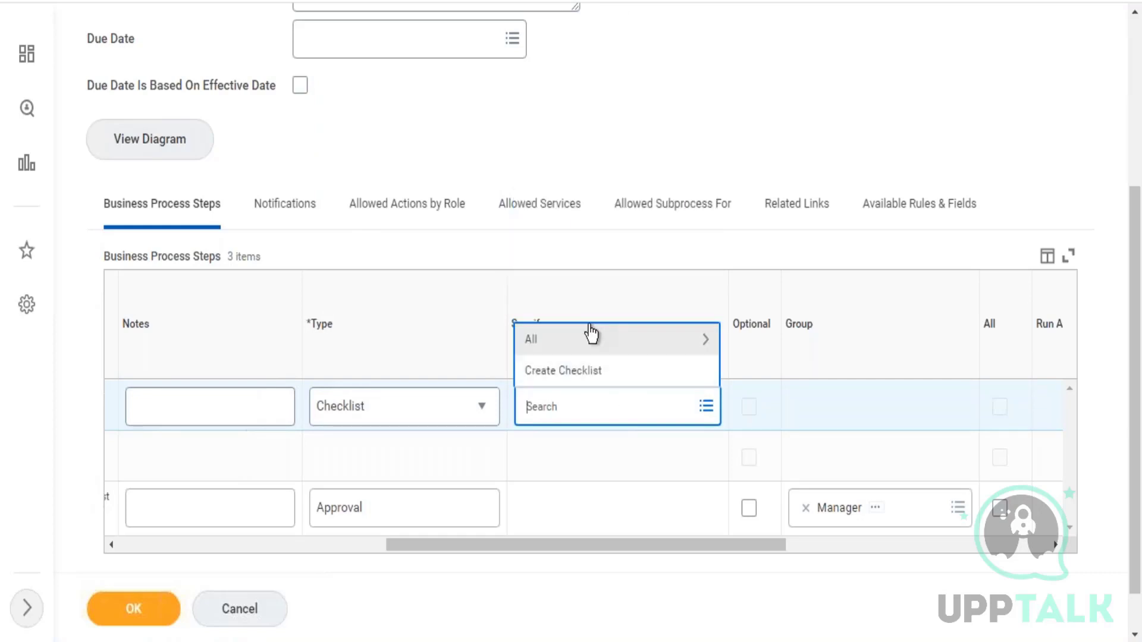
left_click(585, 342)
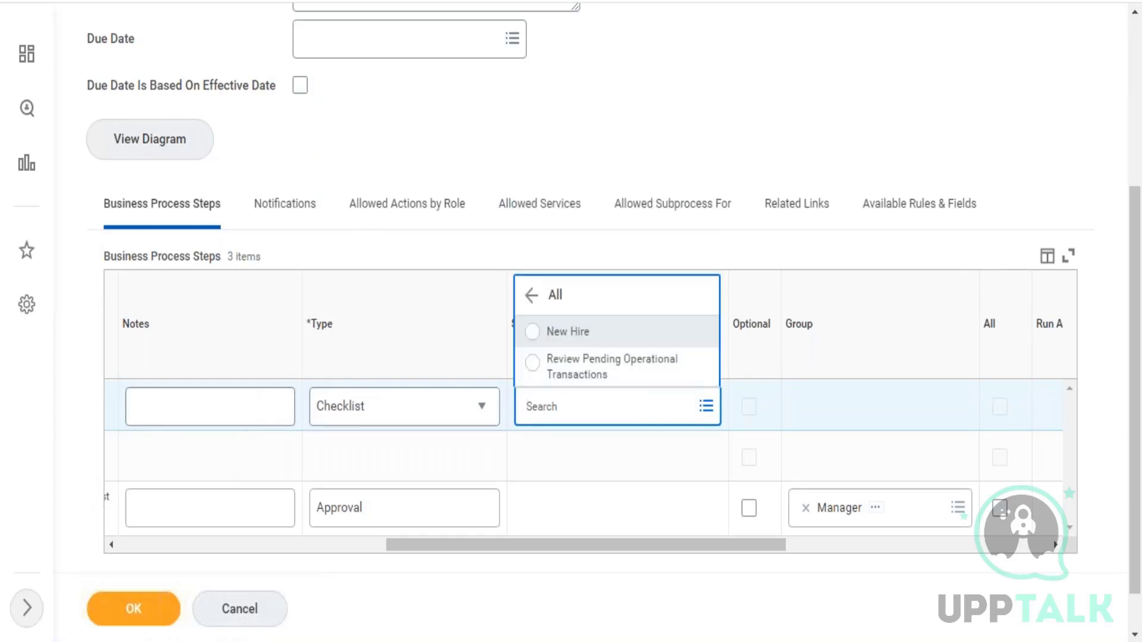
left_click(588, 341)
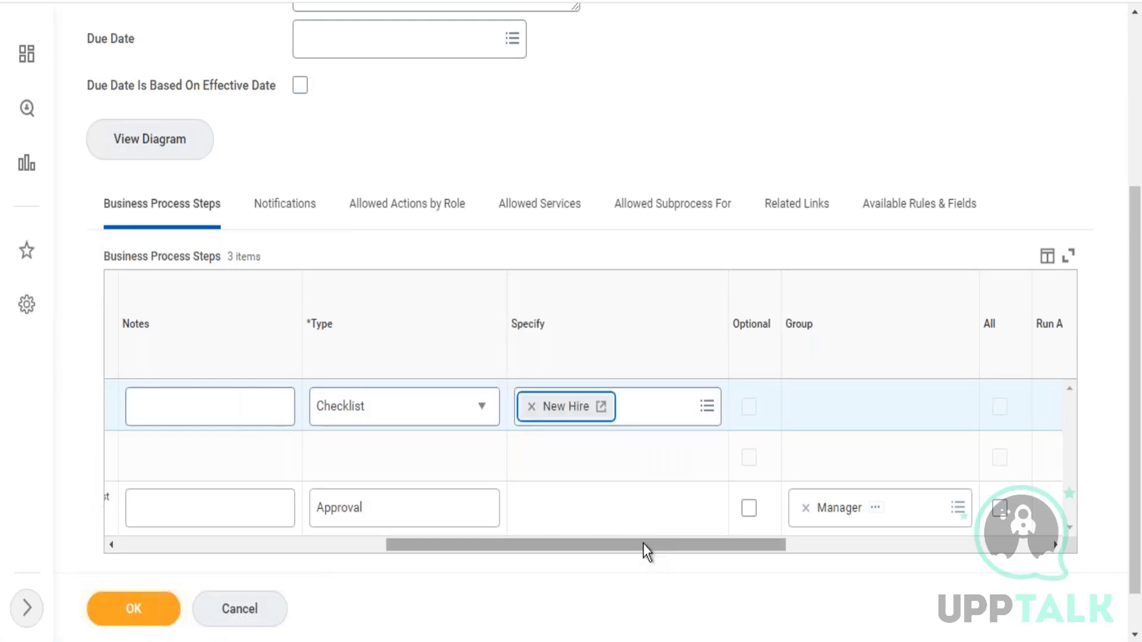
Remove the New Hire checklist from the new step and change the step type to Report.
left_click_drag(643, 544, 778, 564)
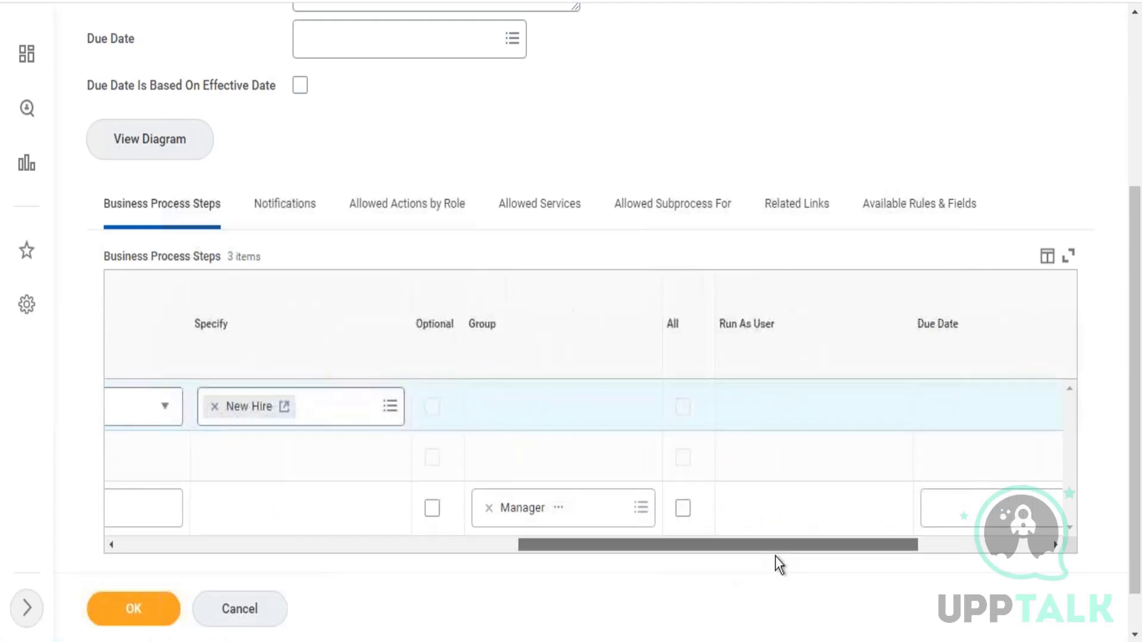
left_click_drag(678, 551, 531, 516)
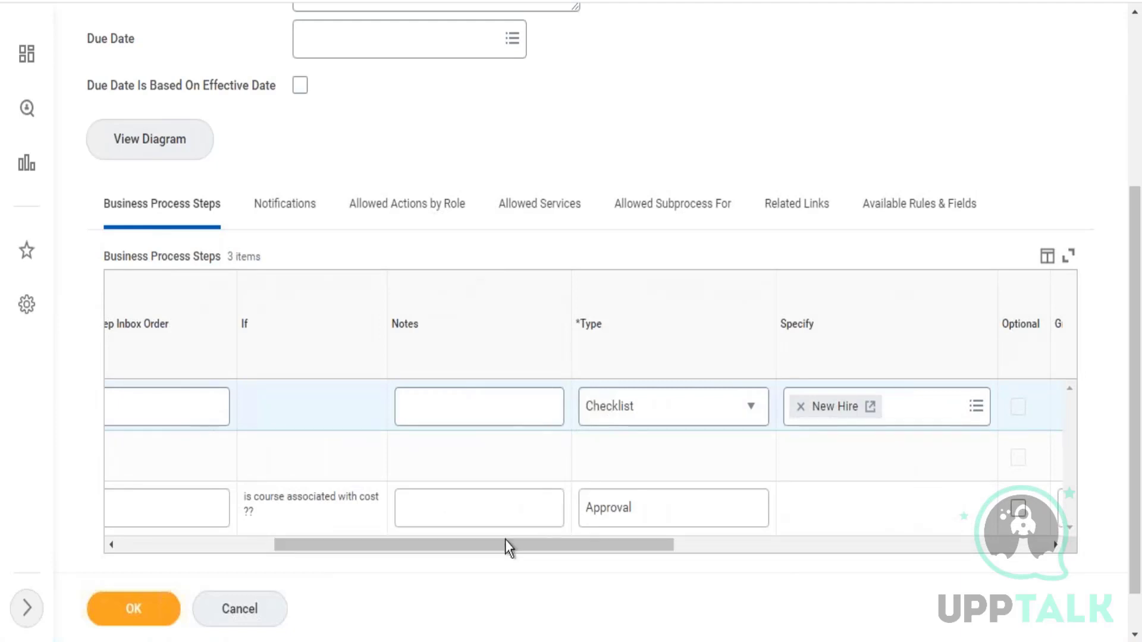
left_click_drag(444, 541, 319, 531)
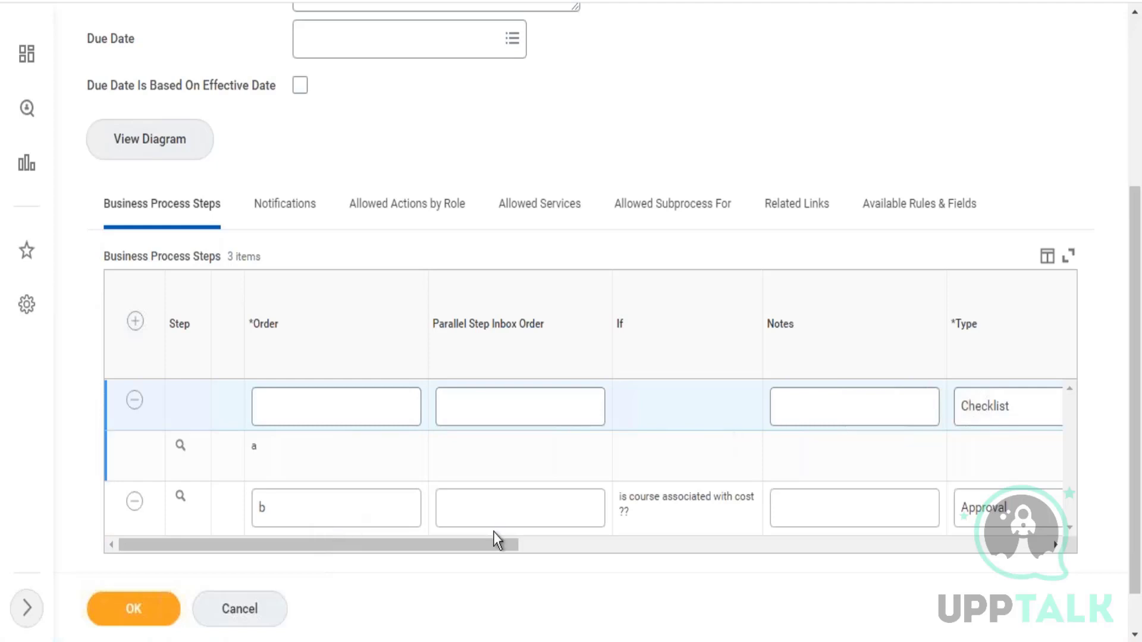
left_click_drag(467, 544, 620, 565)
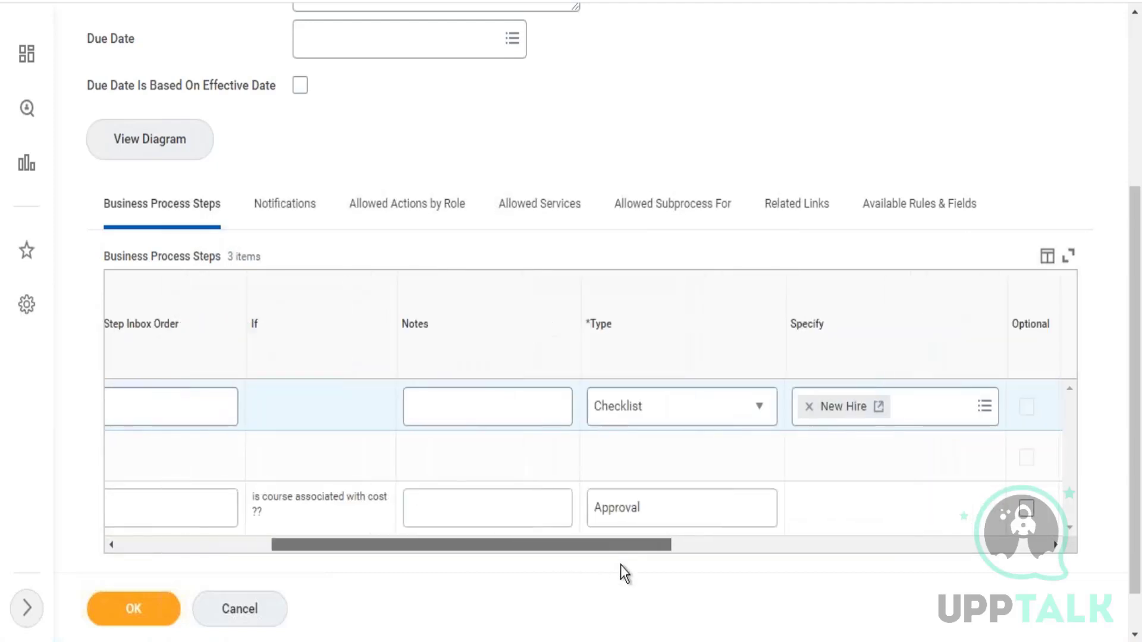
left_click(809, 407)
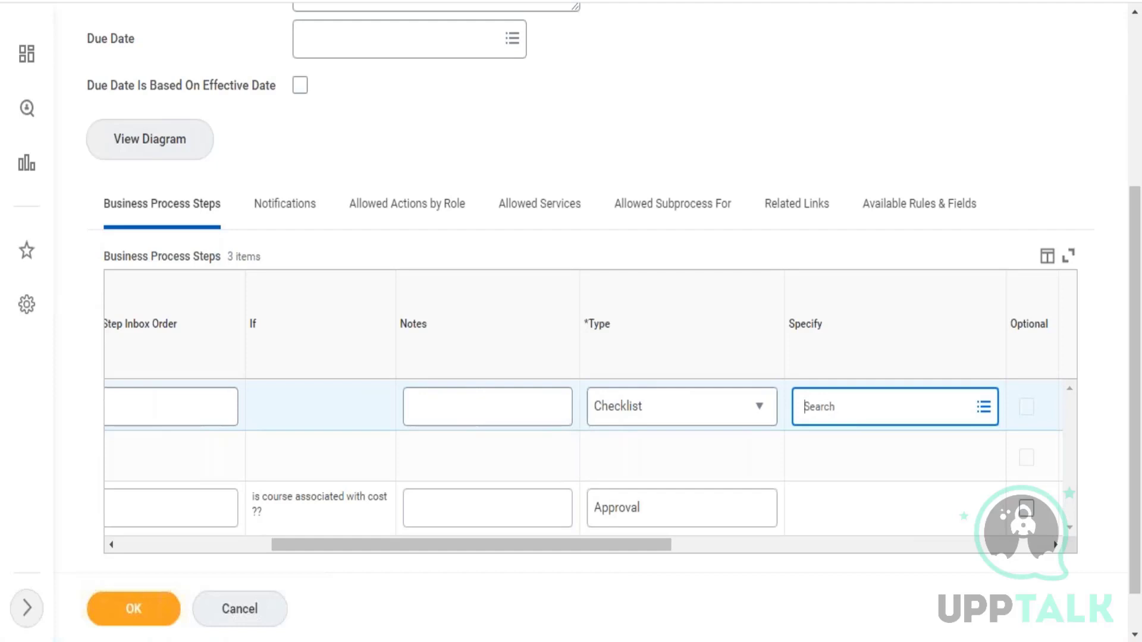
left_click(689, 423)
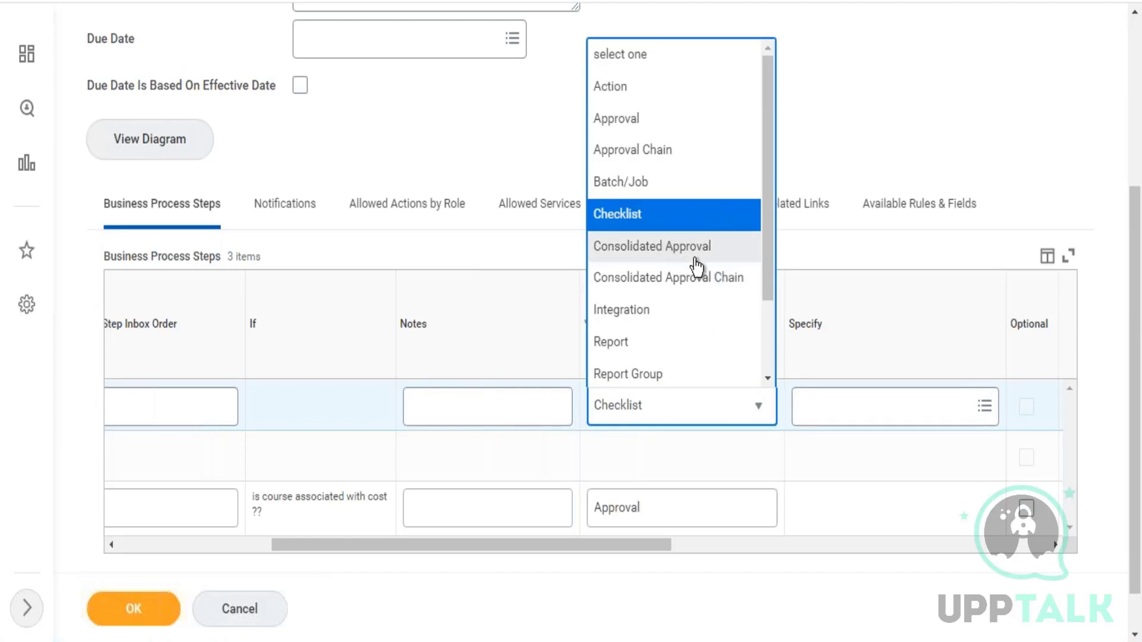
left_click(638, 345)
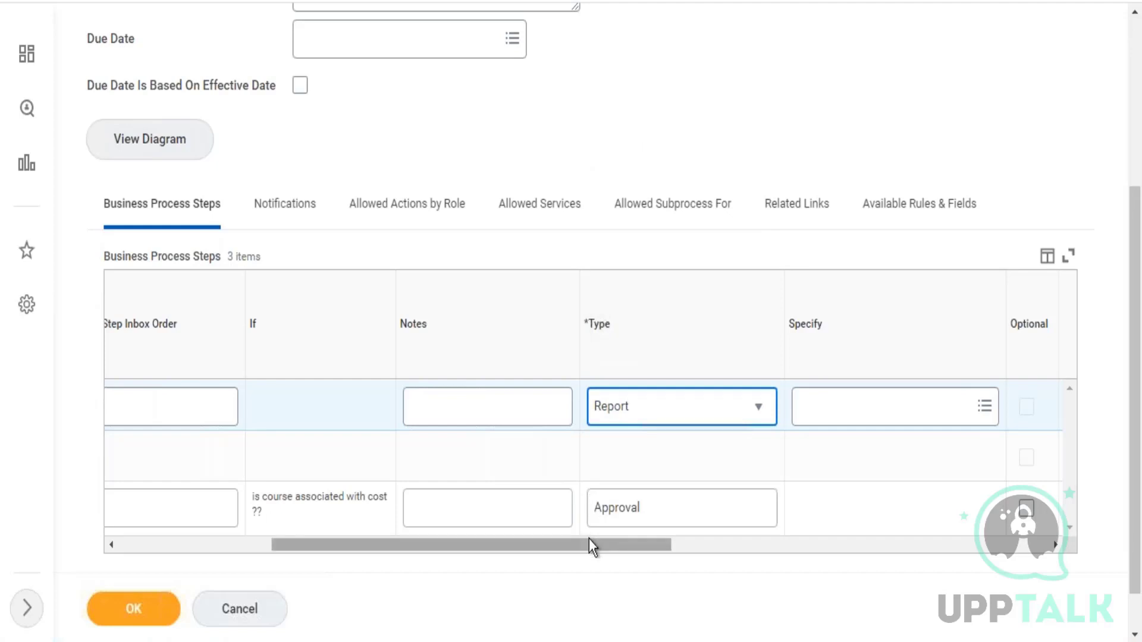
Look up the security groups allowed for the new Report step in its Group field.
left_click_drag(589, 539, 737, 554)
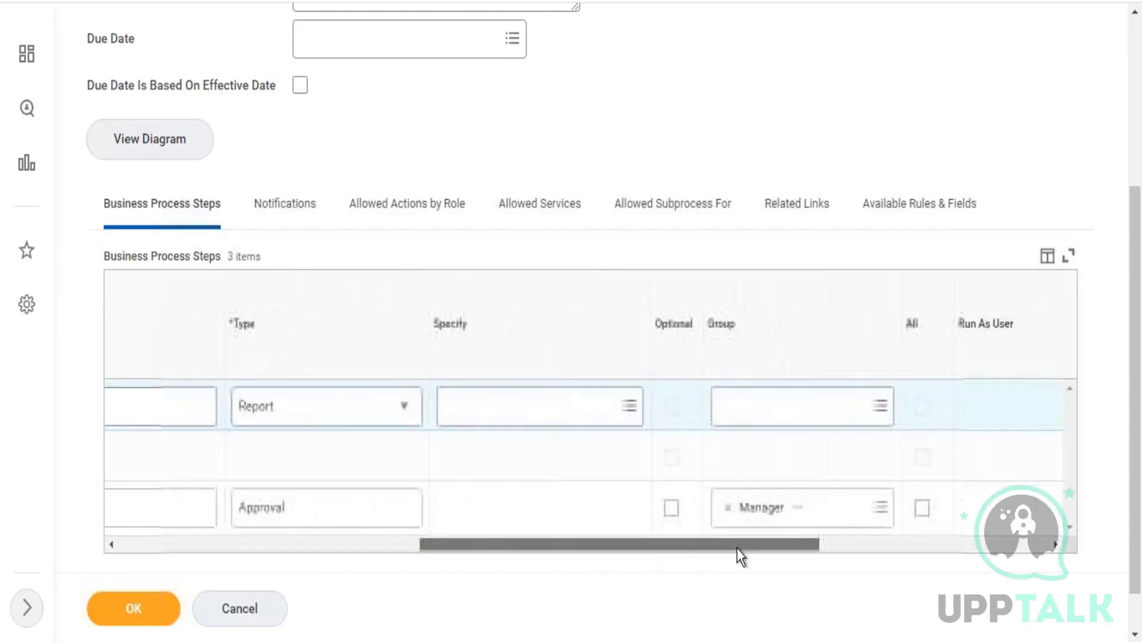
left_click(812, 405)
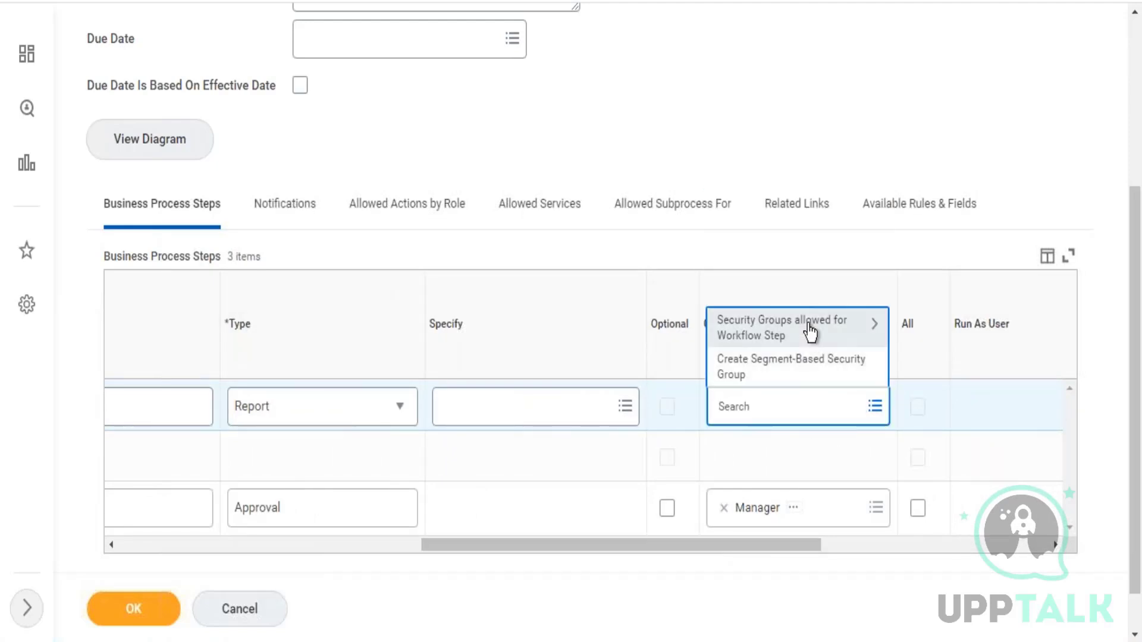
left_click(806, 333)
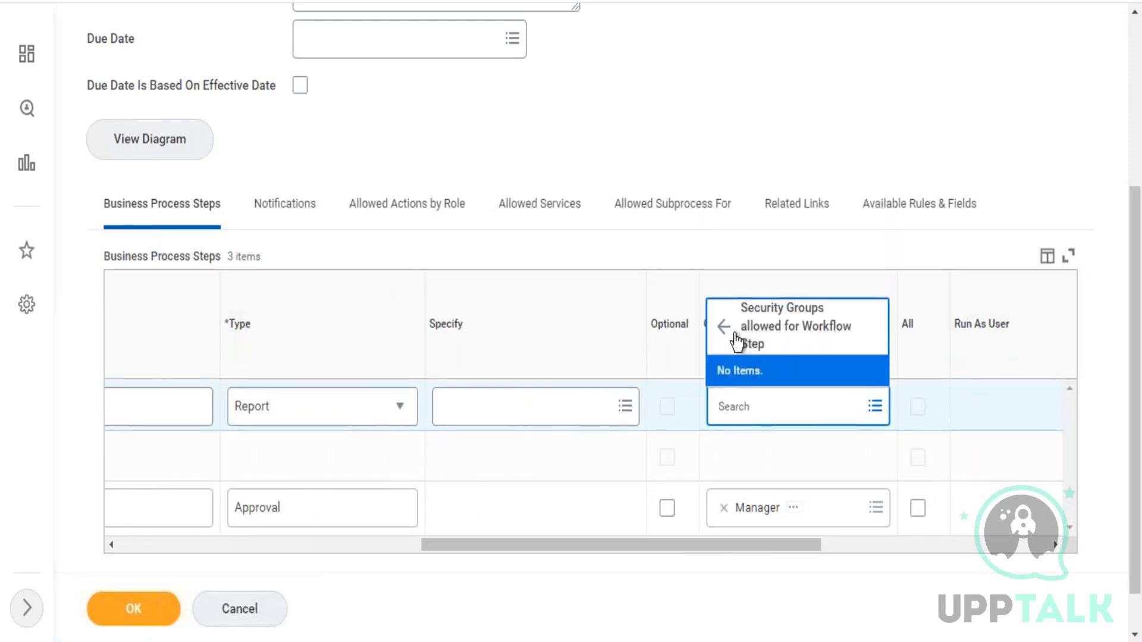
left_click(725, 328)
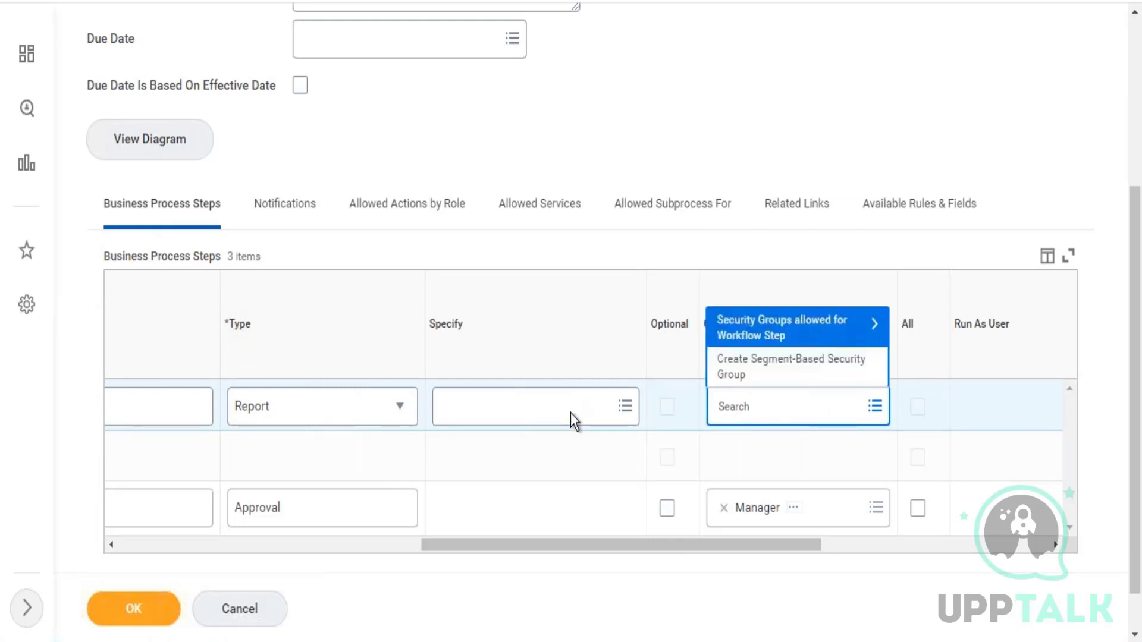
Browse all reports available to specify for the new Report step, and change the step's type to Integration.
left_click(570, 412)
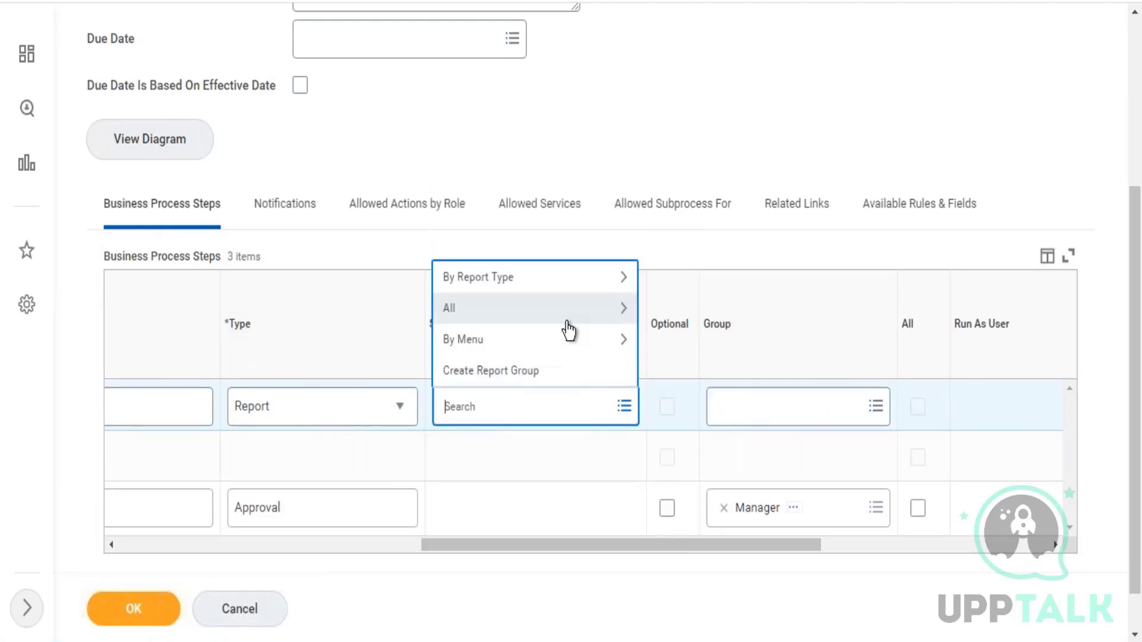
left_click(567, 323)
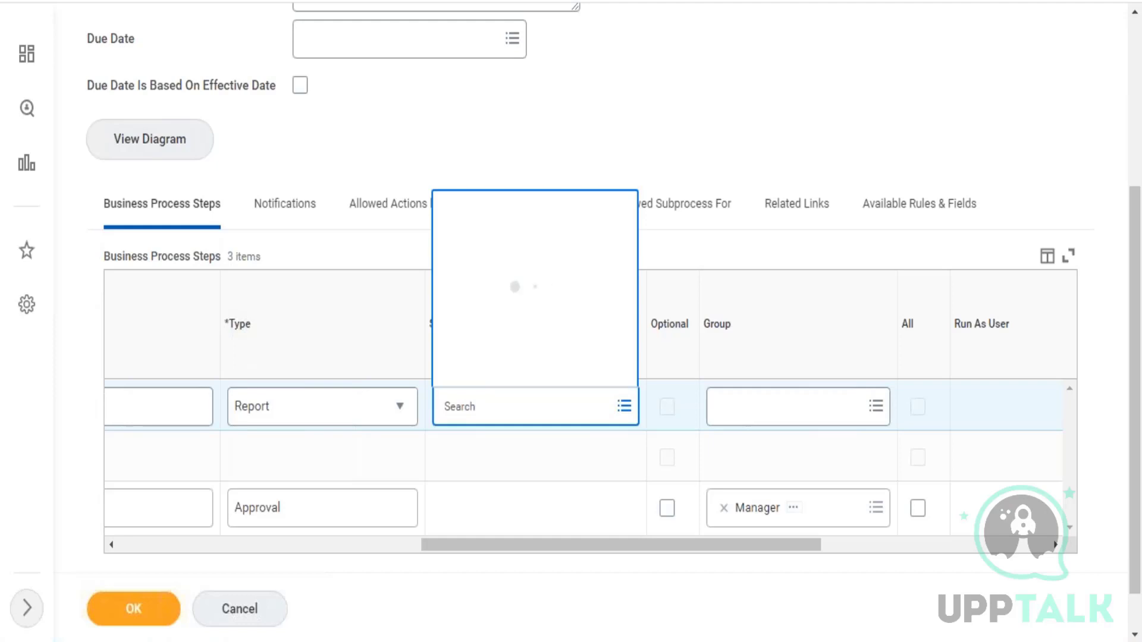
left_click(335, 420)
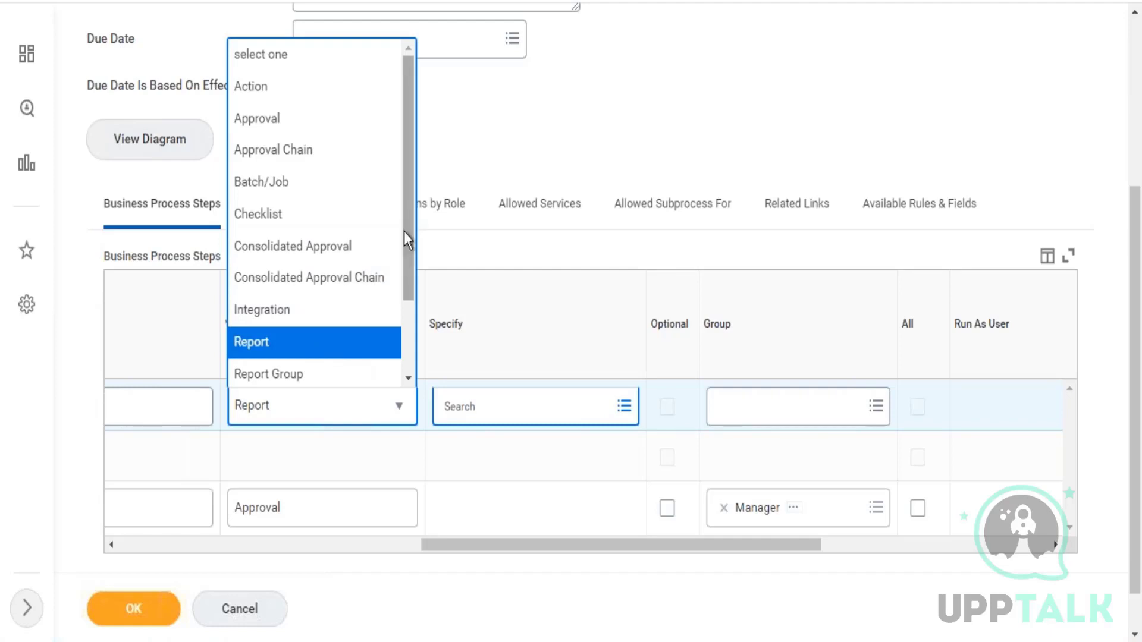
left_click_drag(404, 231, 398, 364)
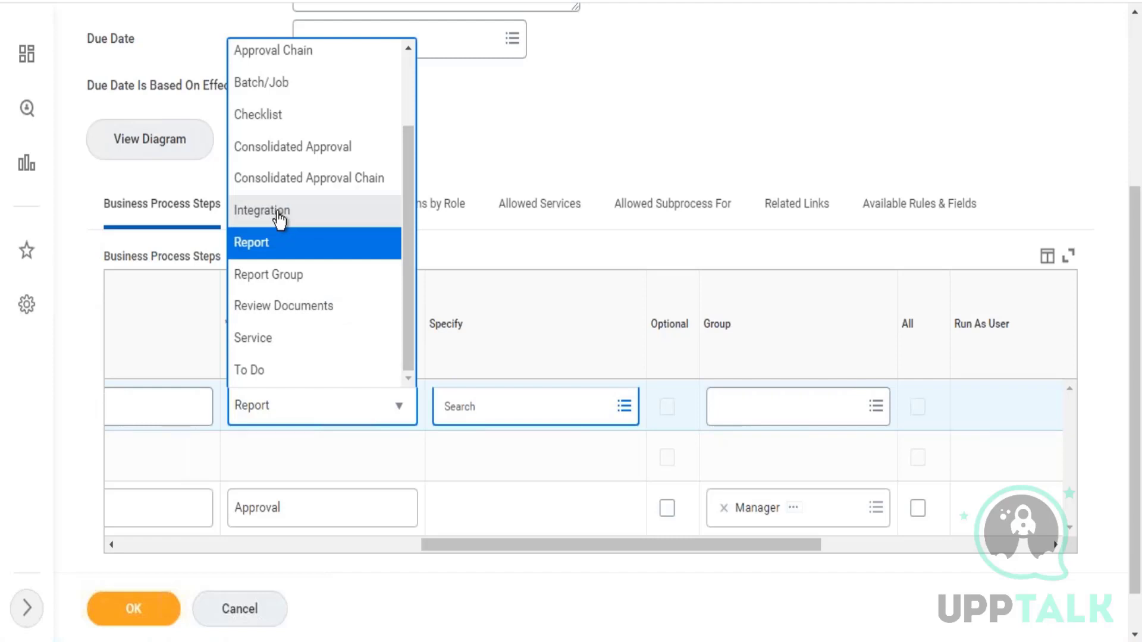
left_click(278, 215)
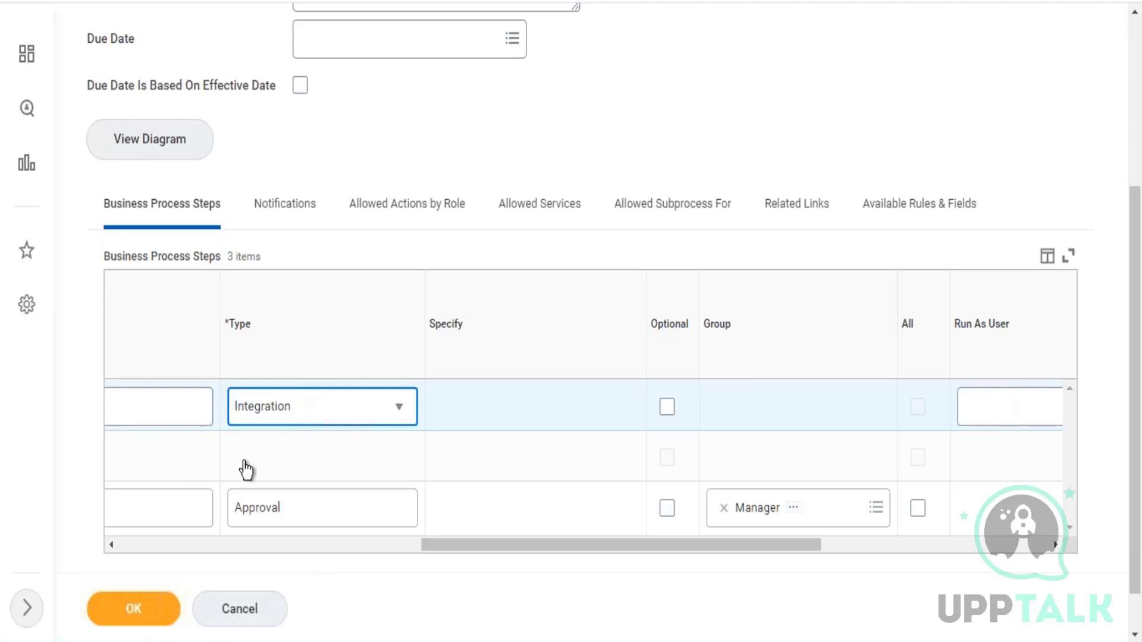
Set the Integration step's order to c and save the business process definition.
left_click(179, 545)
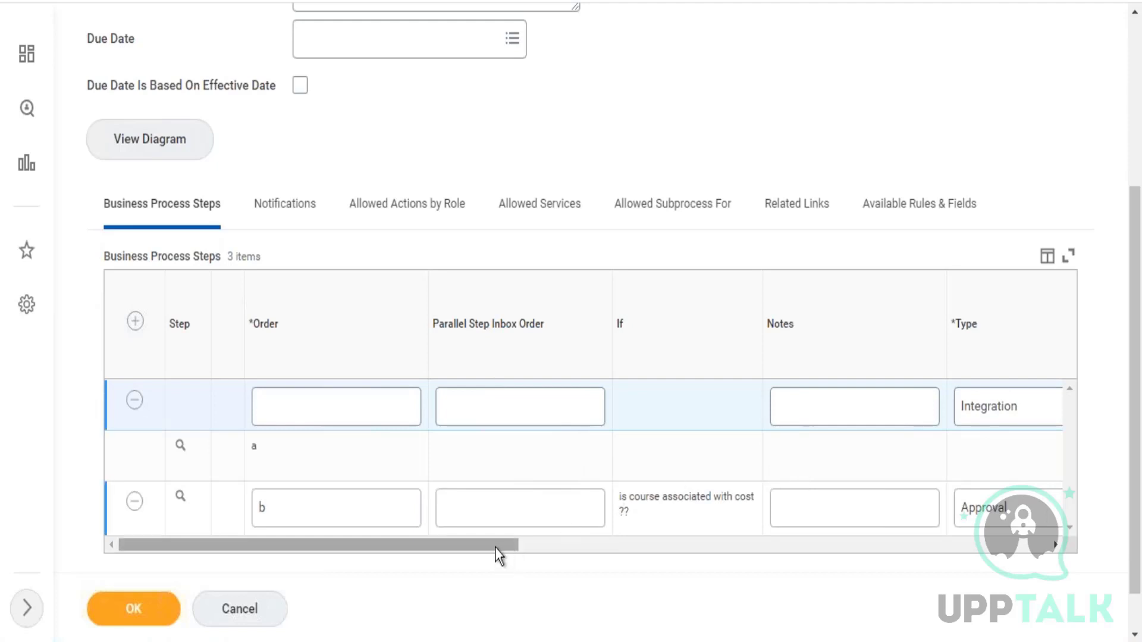
left_click_drag(495, 547, 576, 509)
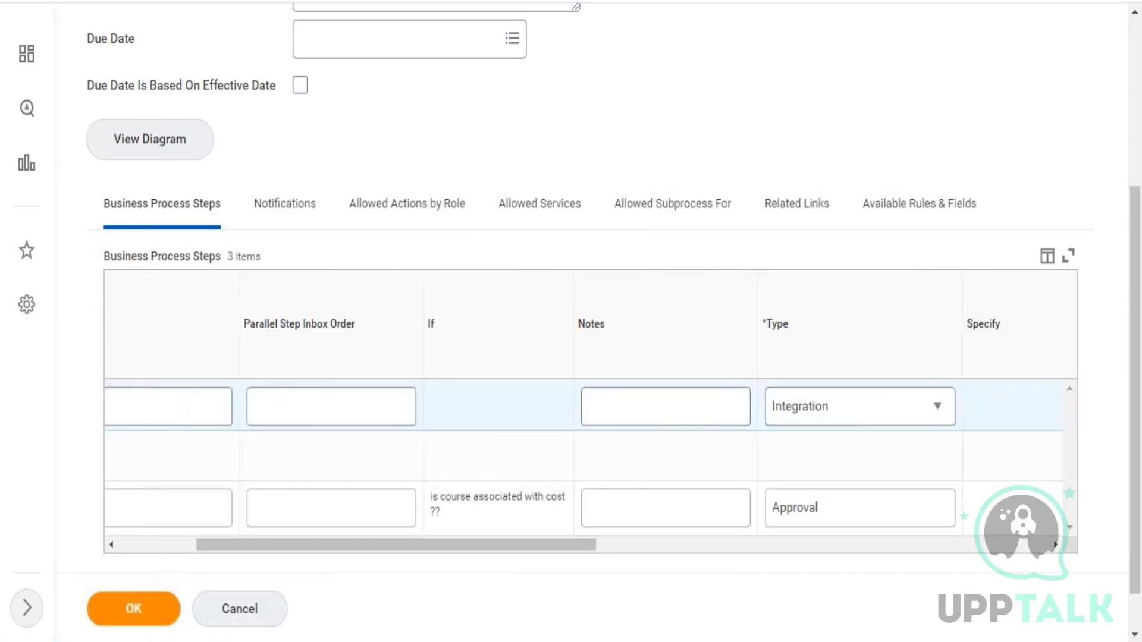
left_click(134, 609)
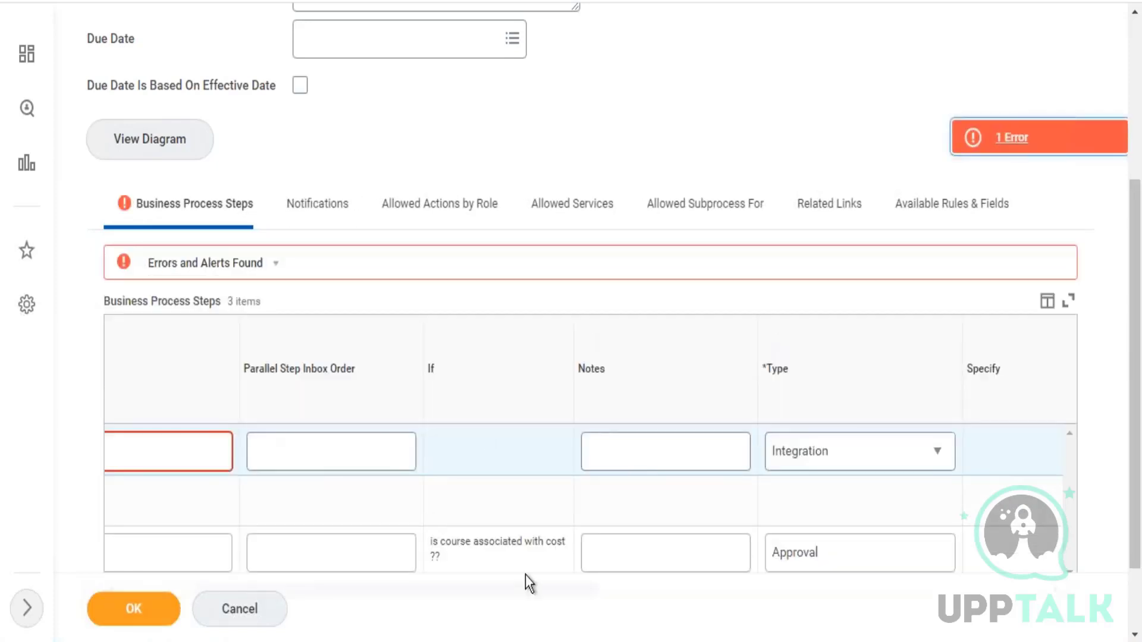
scroll(1137, 592, "down", 2)
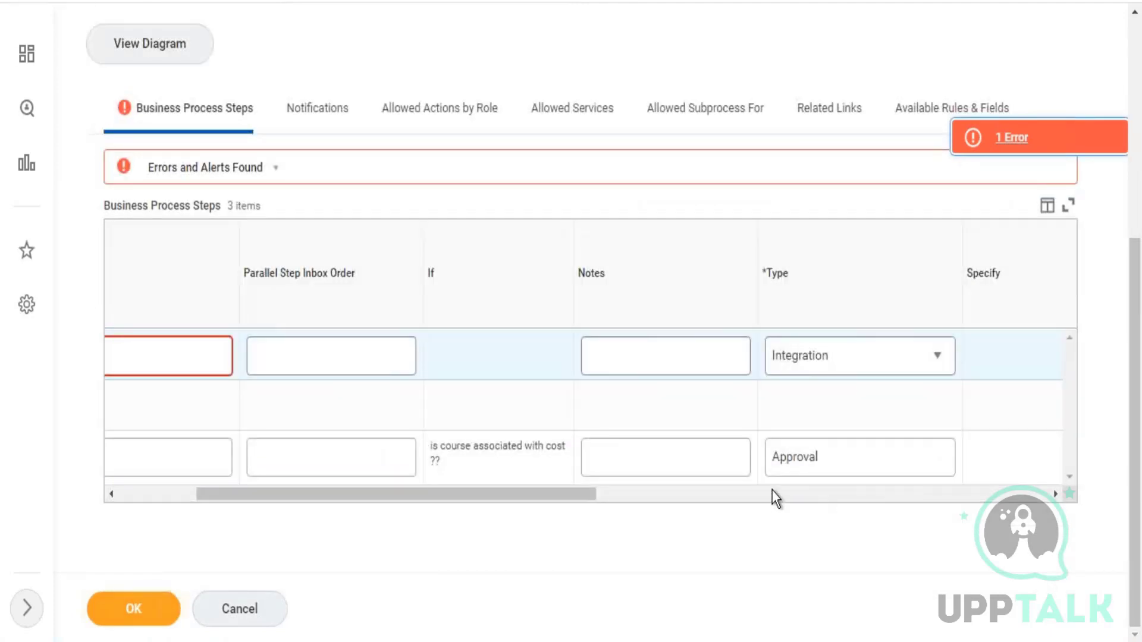
left_click_drag(540, 490, 387, 444)
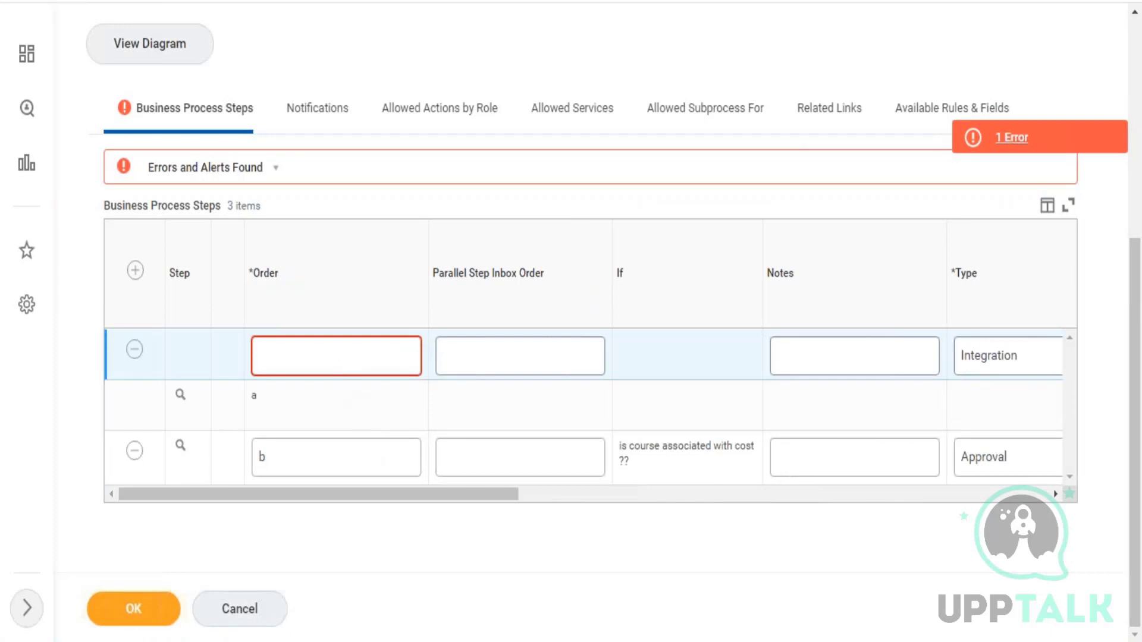
left_click(341, 358)
type("c")
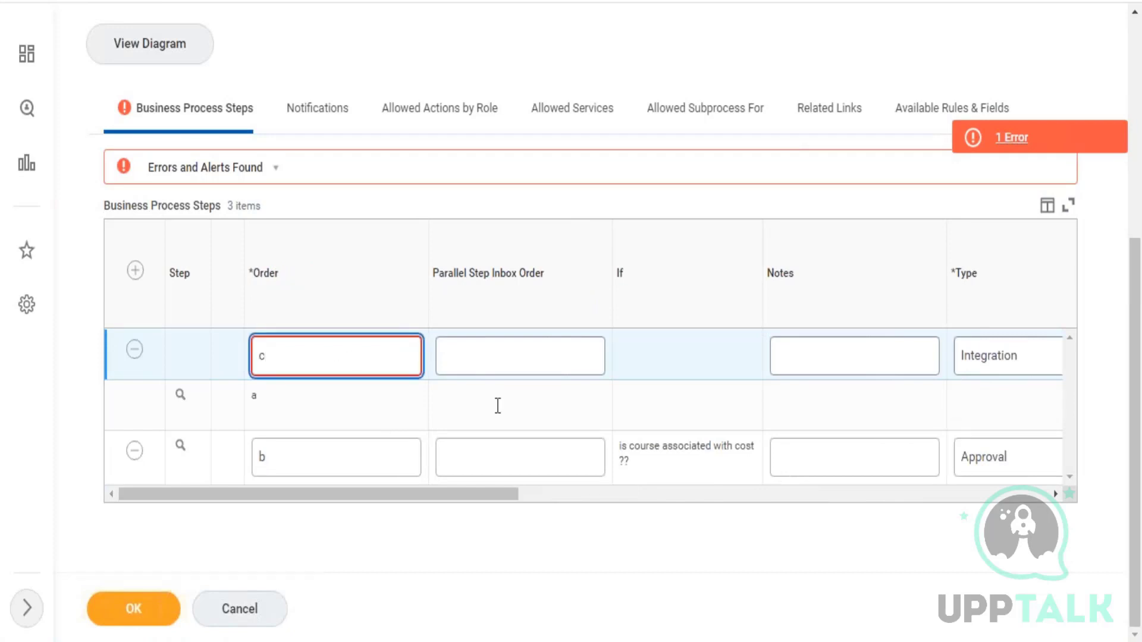
left_click_drag(471, 491, 803, 480)
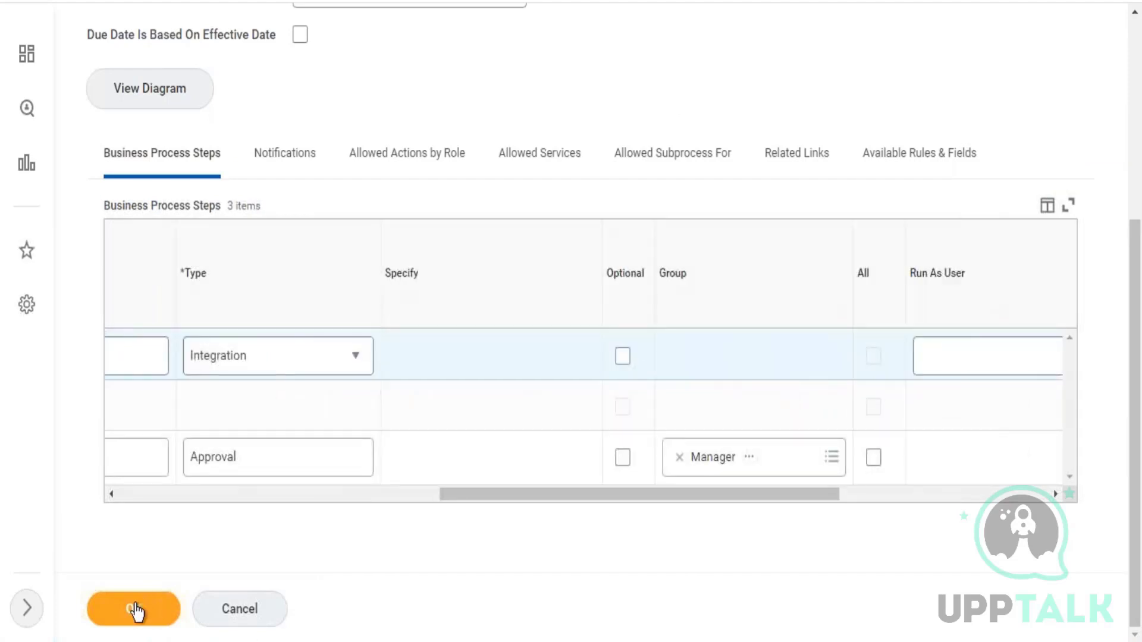
left_click(134, 611)
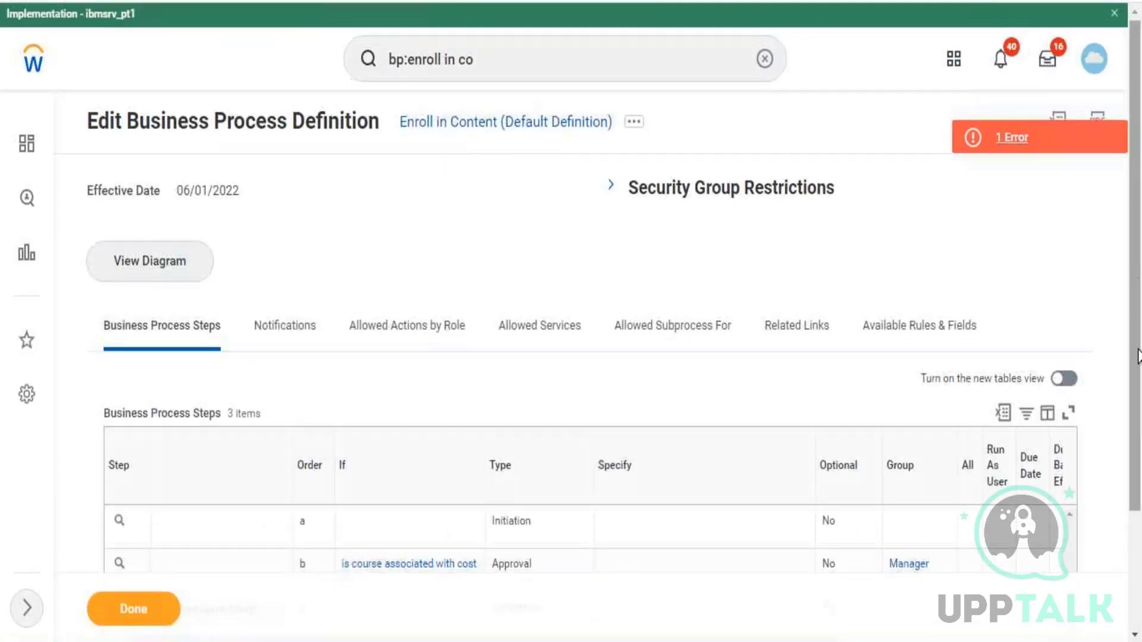
Review the order, condition, type and group of each saved step in the Enroll in Content definition.
scroll(1137, 327, "down", 3)
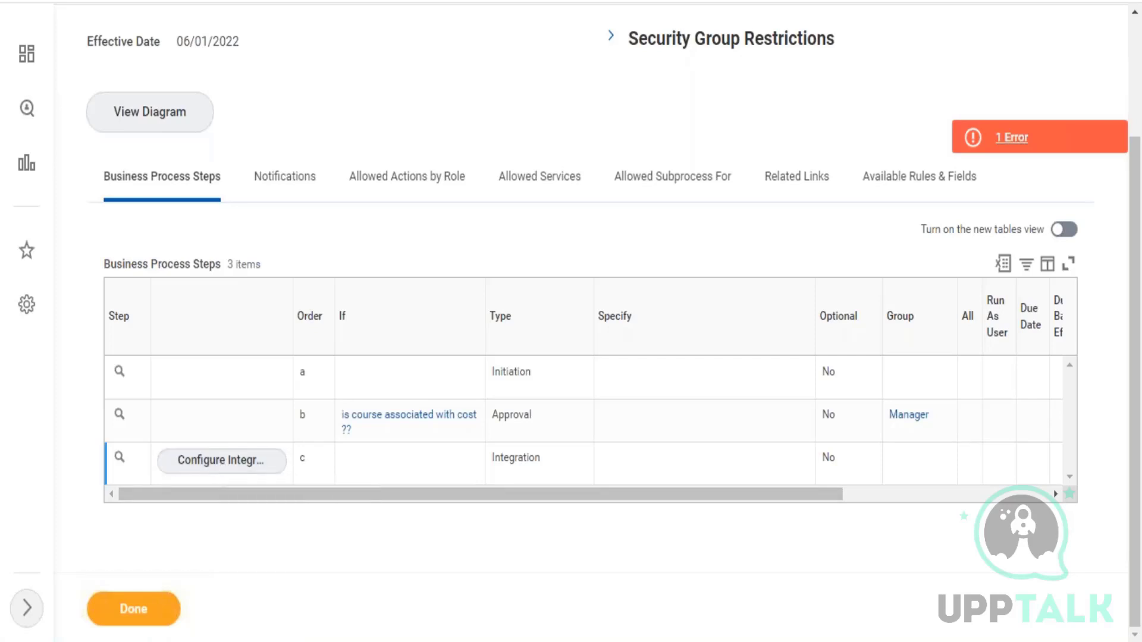
mouse_move(398, 439)
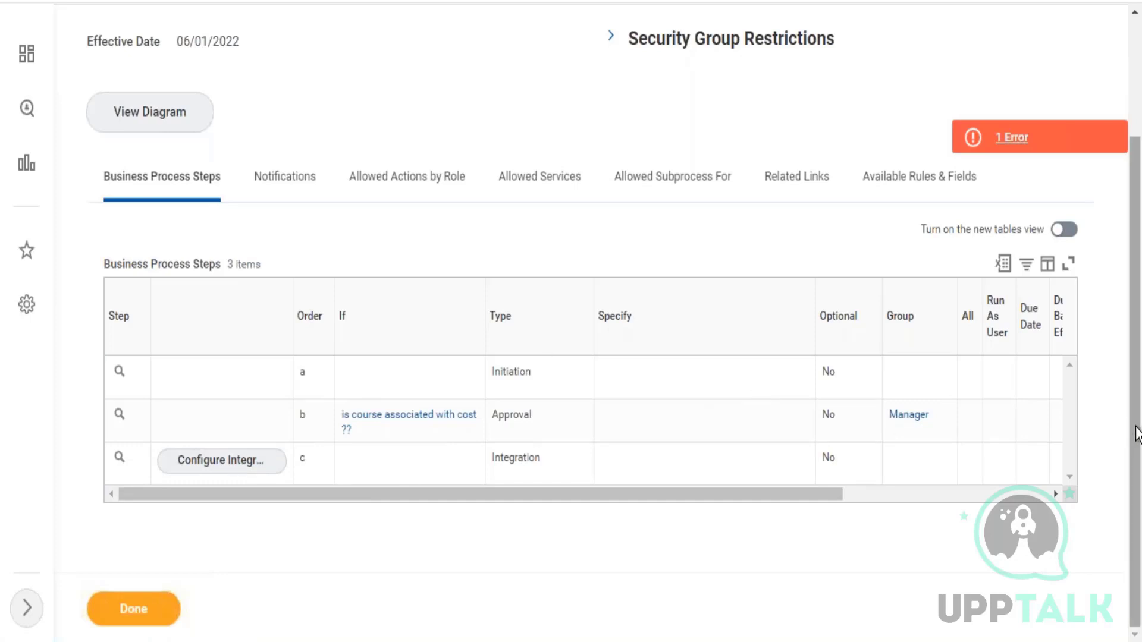
scroll(1139, 408, "up", 3)
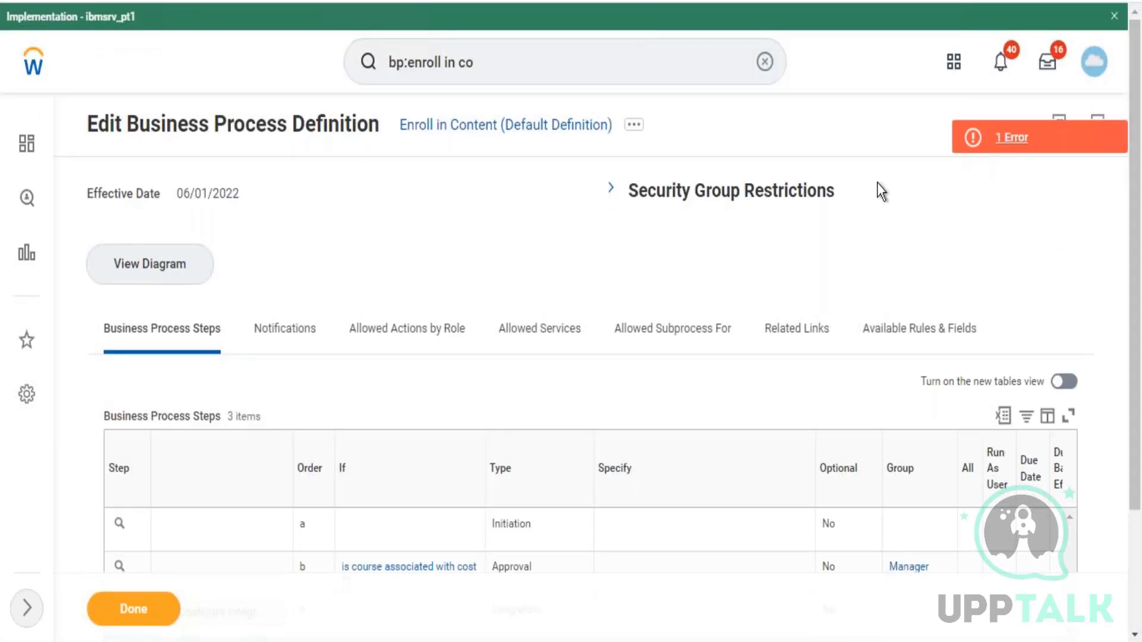
scroll(1137, 336, "down", 3)
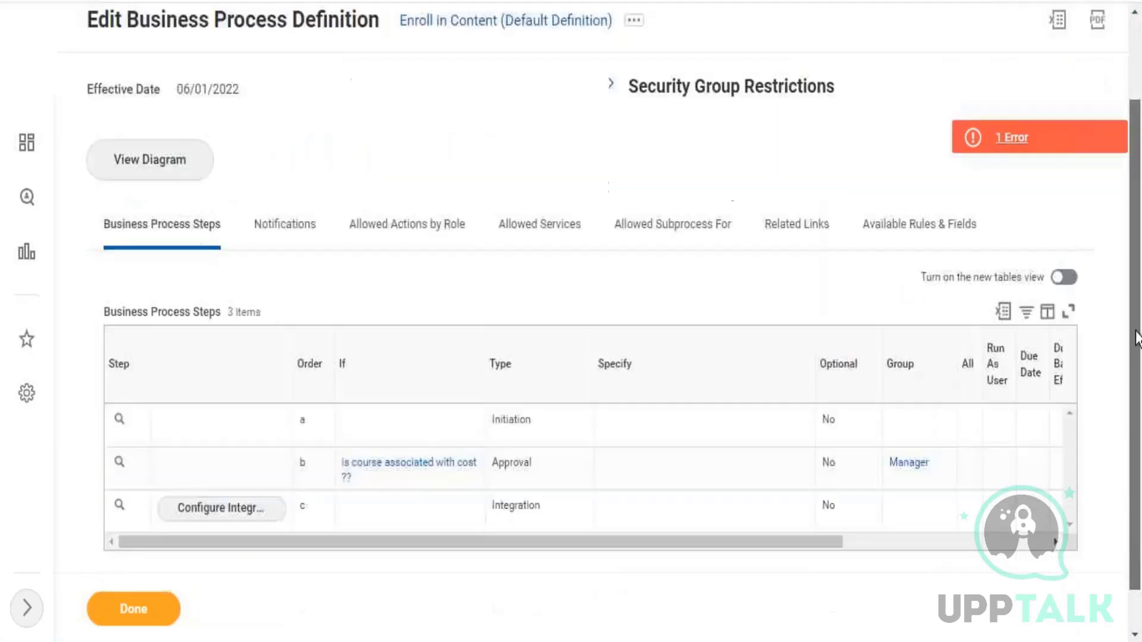
left_click_drag(1132, 403, 1133, 413)
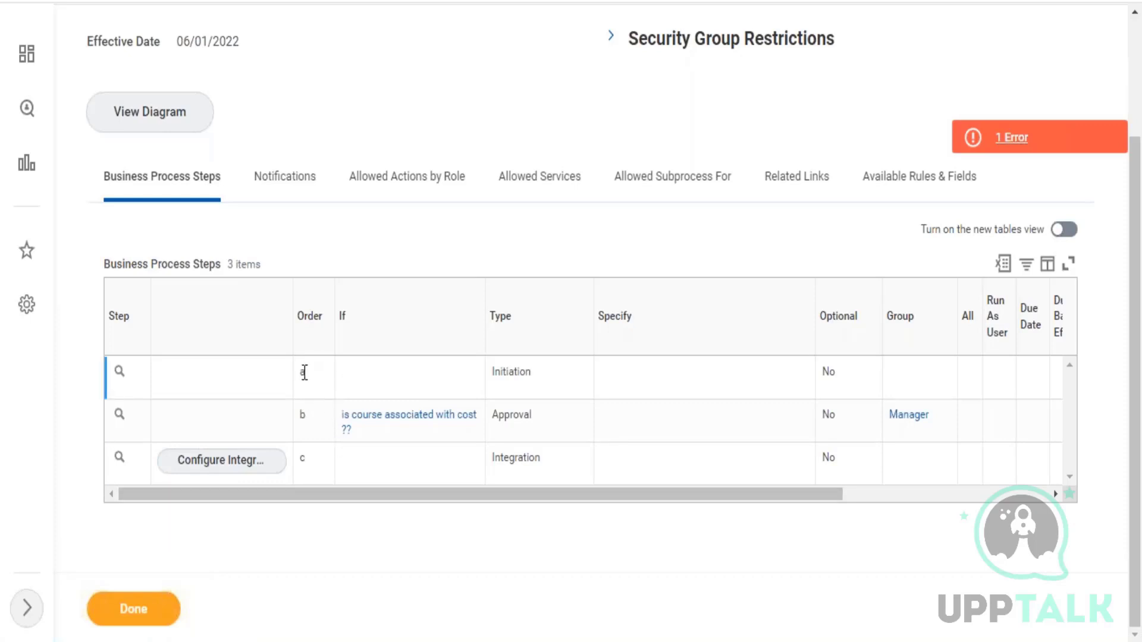
left_click_drag(304, 373, 302, 482)
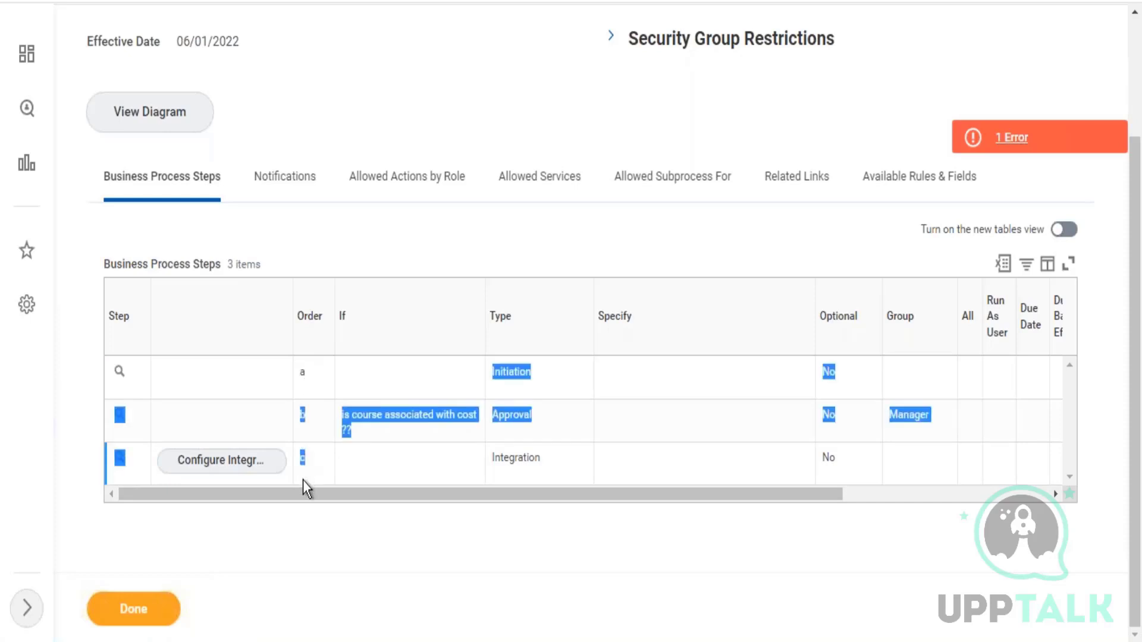
left_click(315, 512)
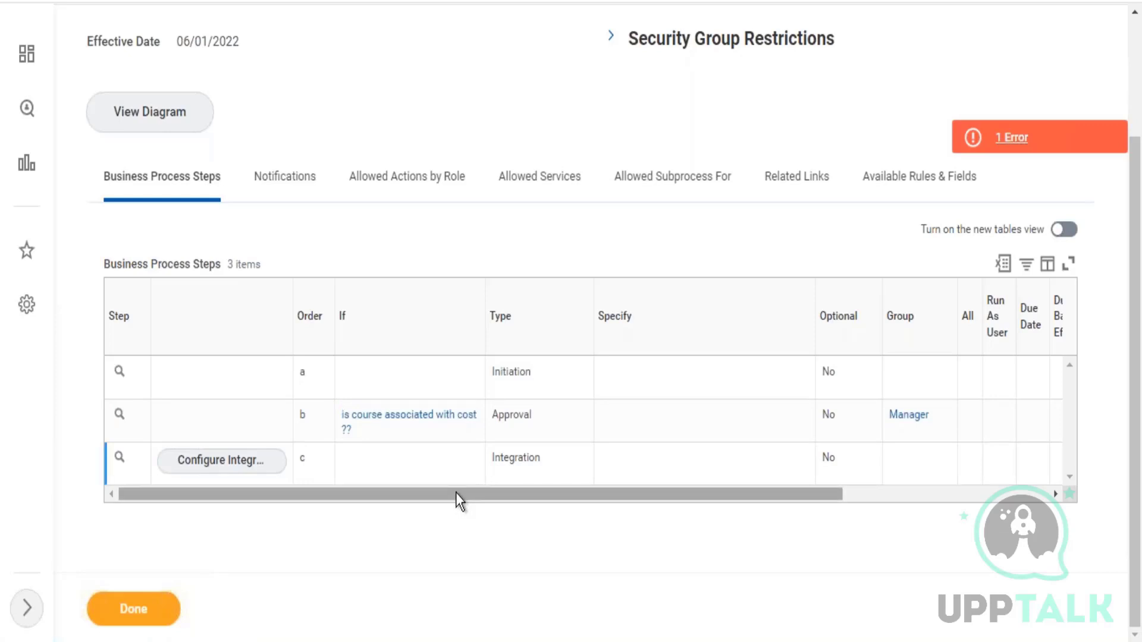
left_click_drag(455, 491, 477, 488)
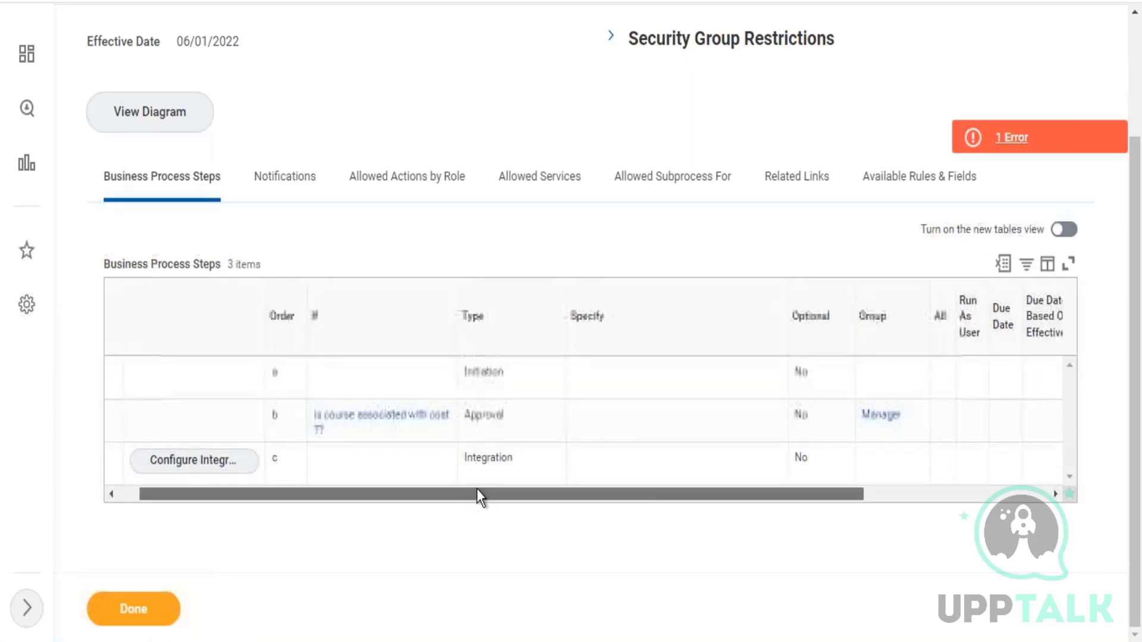
left_click_drag(477, 493, 455, 494)
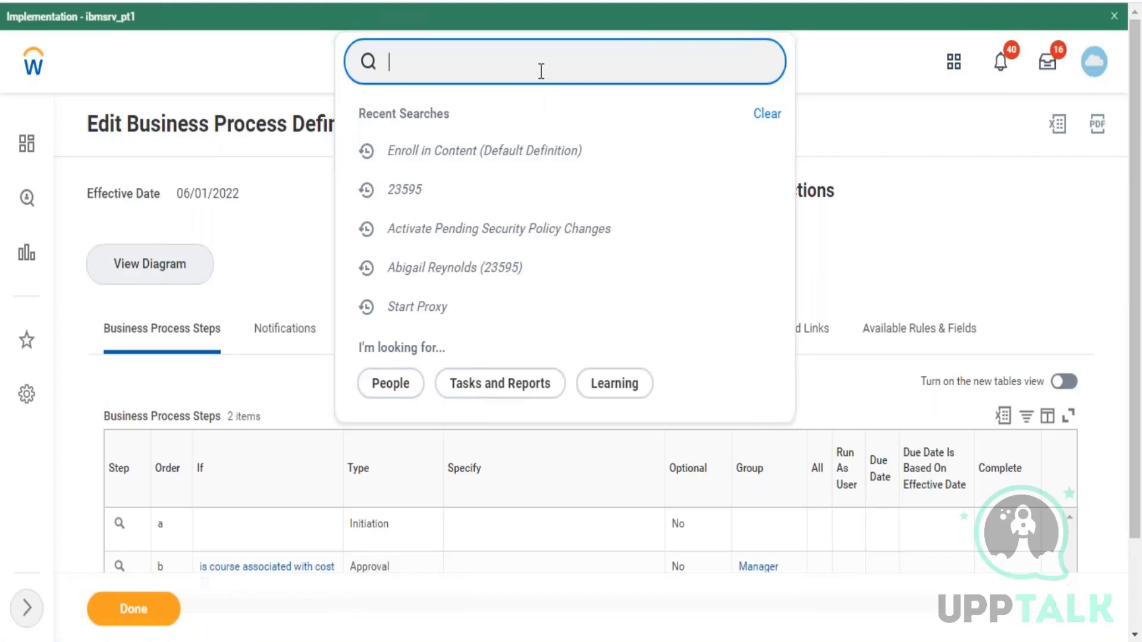
Find the Create Course task and start creating a blended course.
type("create ")
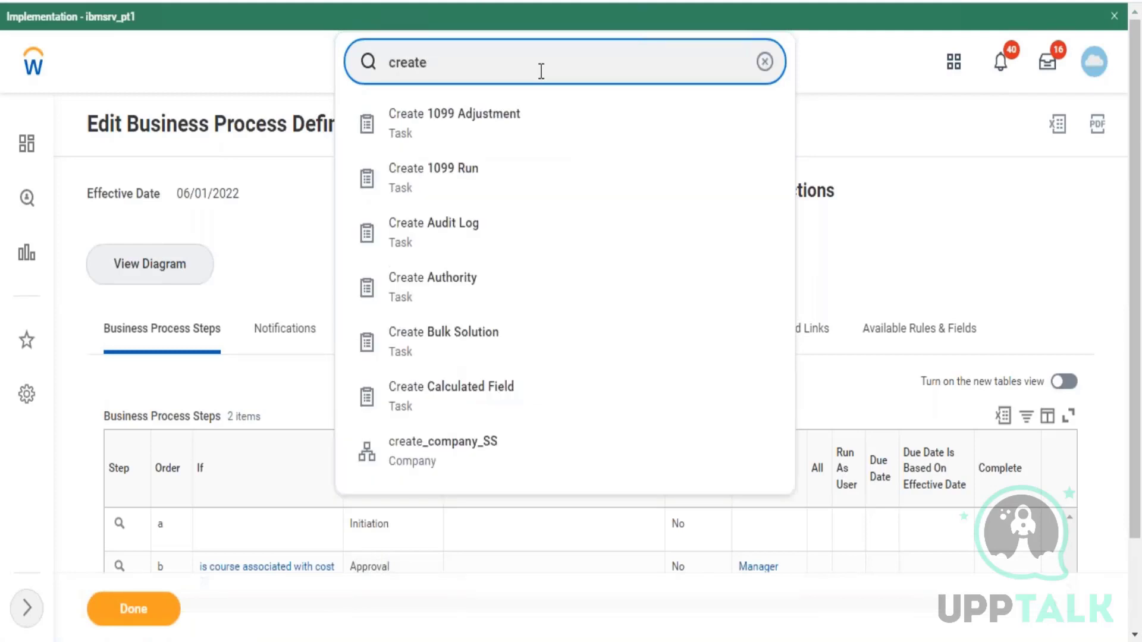
type("course")
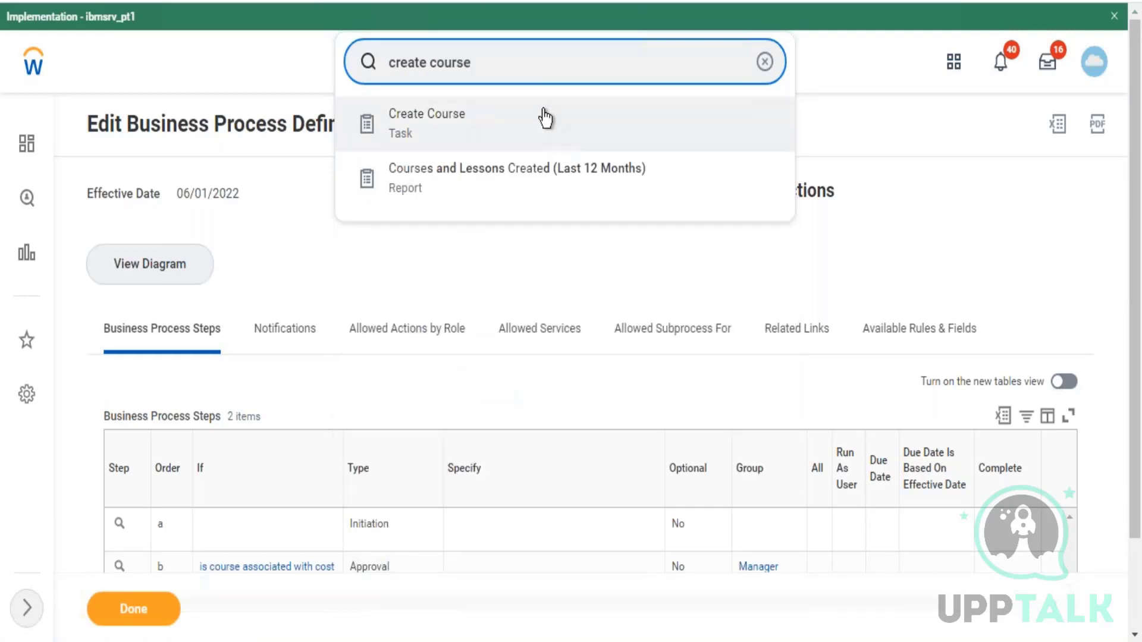
left_click(486, 132)
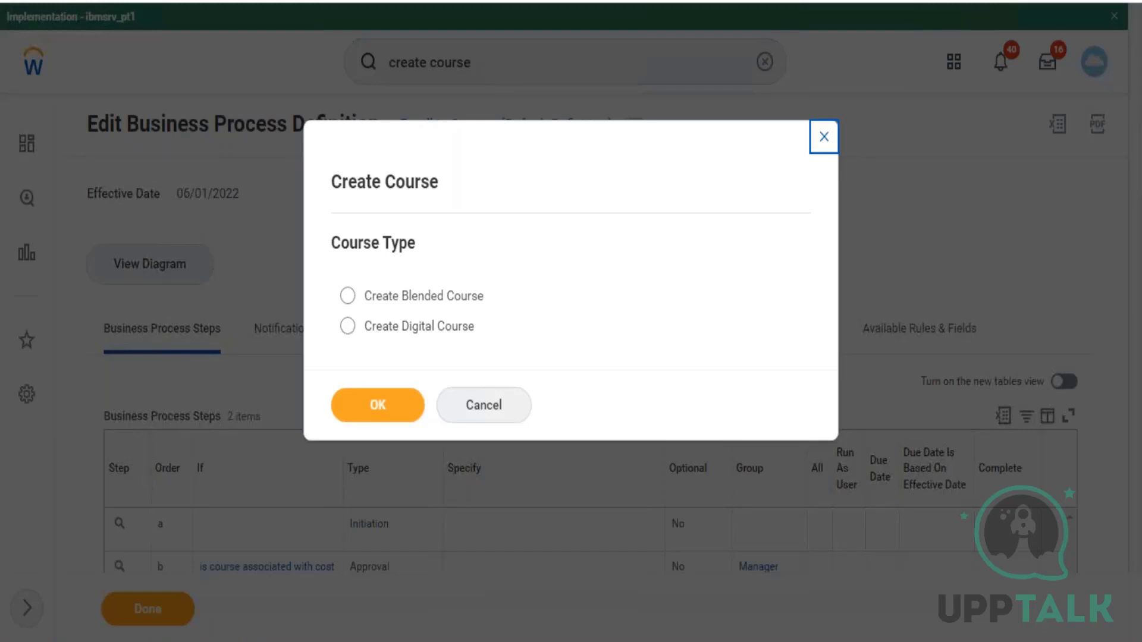
left_click(409, 300)
key("Tab")
key("Return")
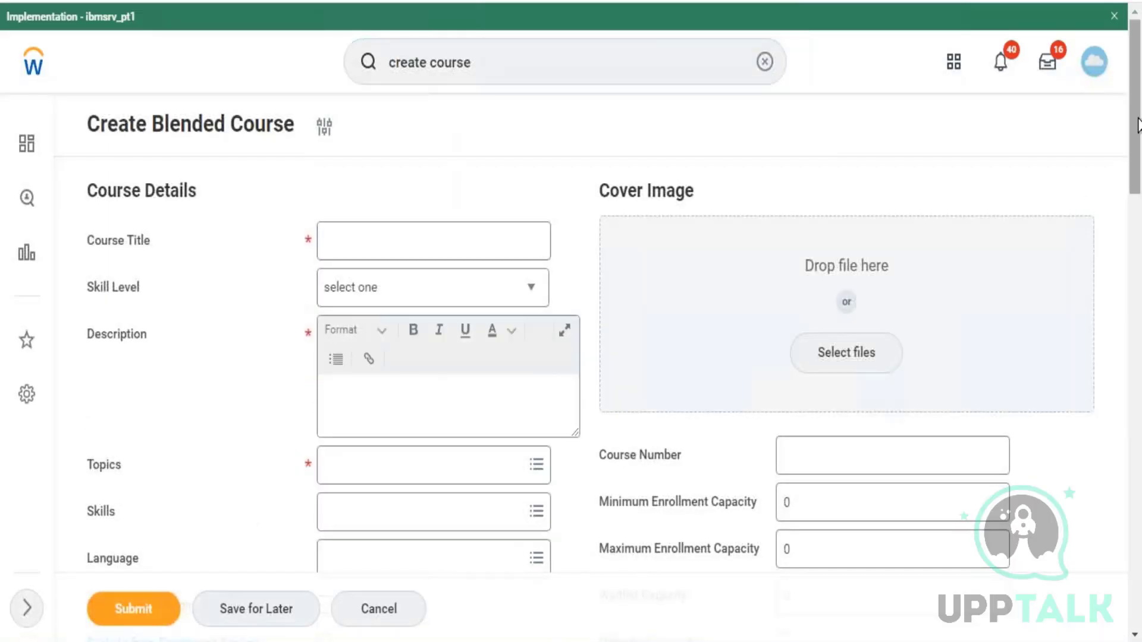
Review the Create Blended Course form, including the cost and competency tables, the lesson details and the allowed assessors choices.
scroll(1137, 253, "down", 2)
left_click_drag(1138, 254, 1141, 527)
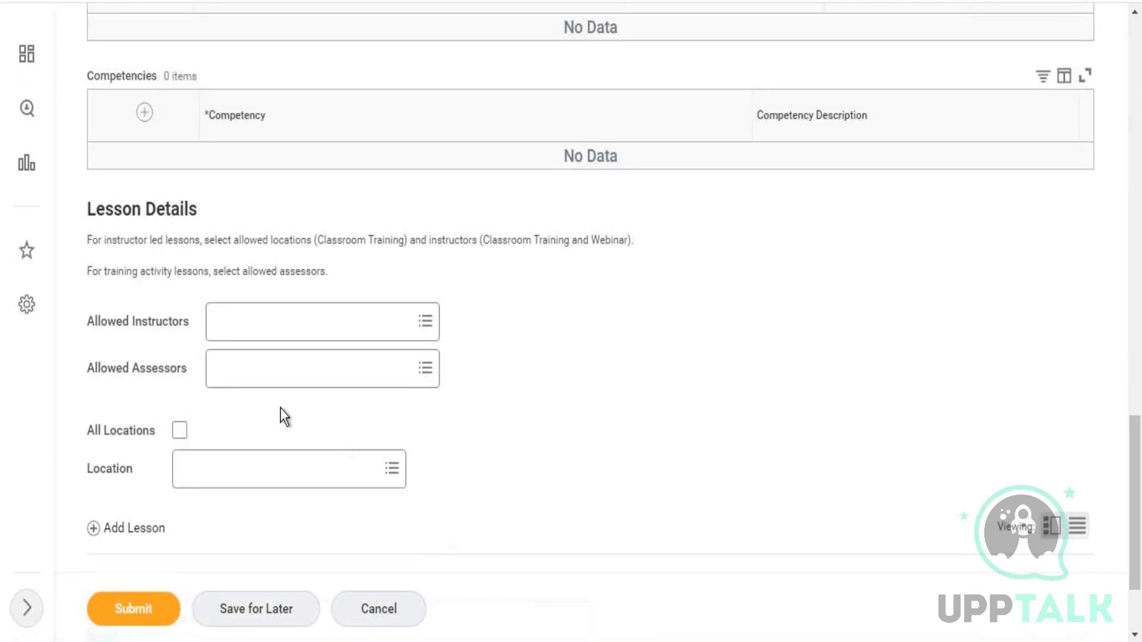
left_click(273, 373)
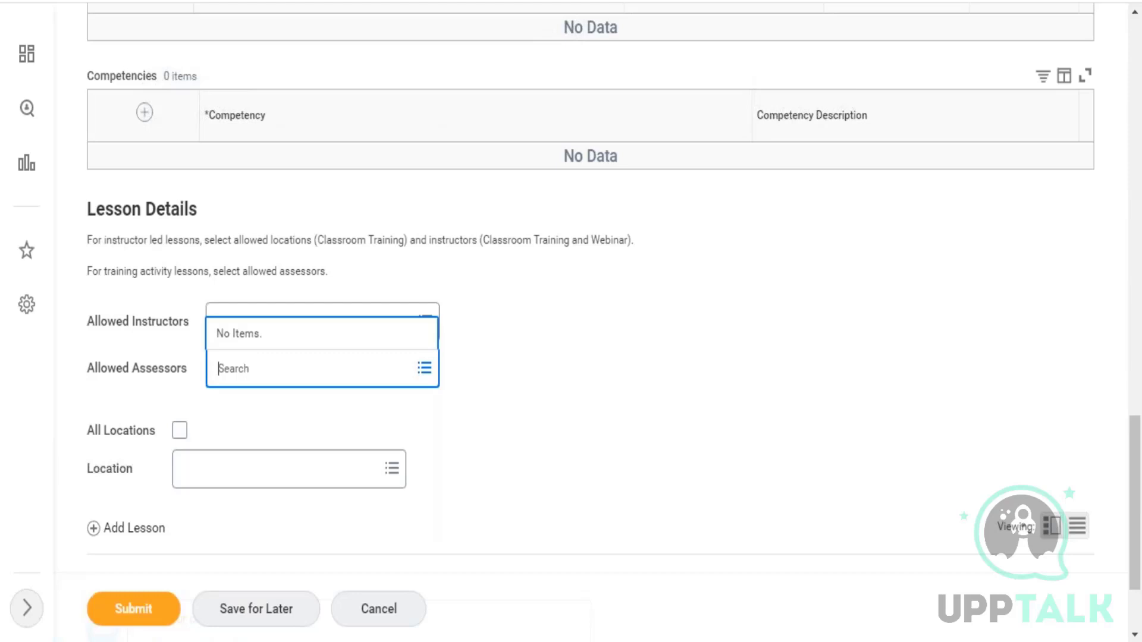
left_click(612, 345)
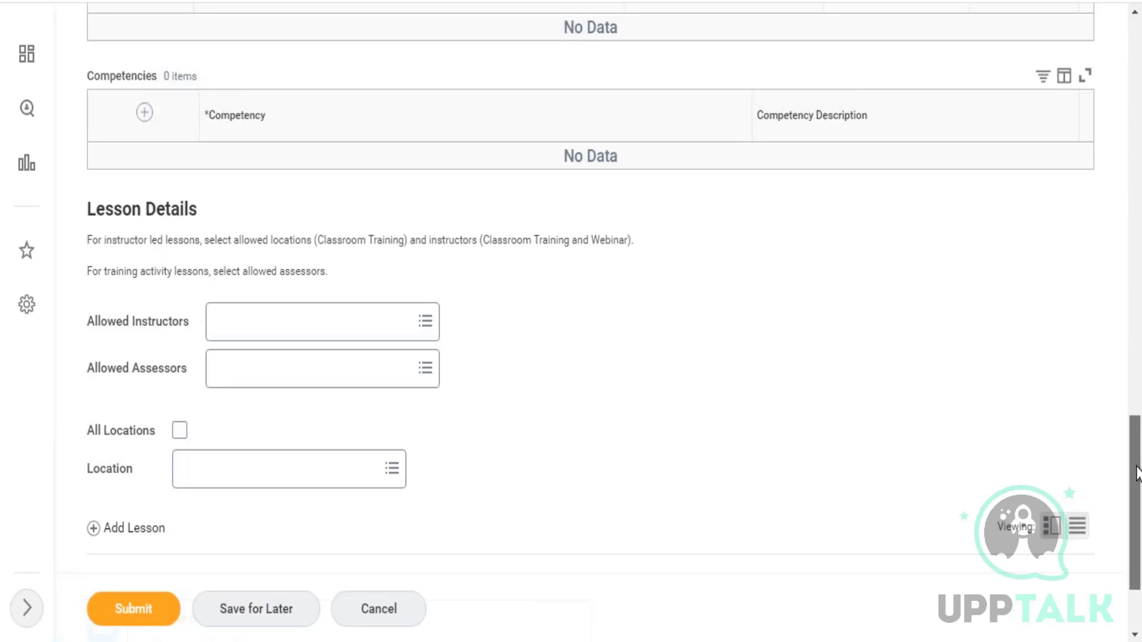
left_click_drag(1138, 473, 1138, 532)
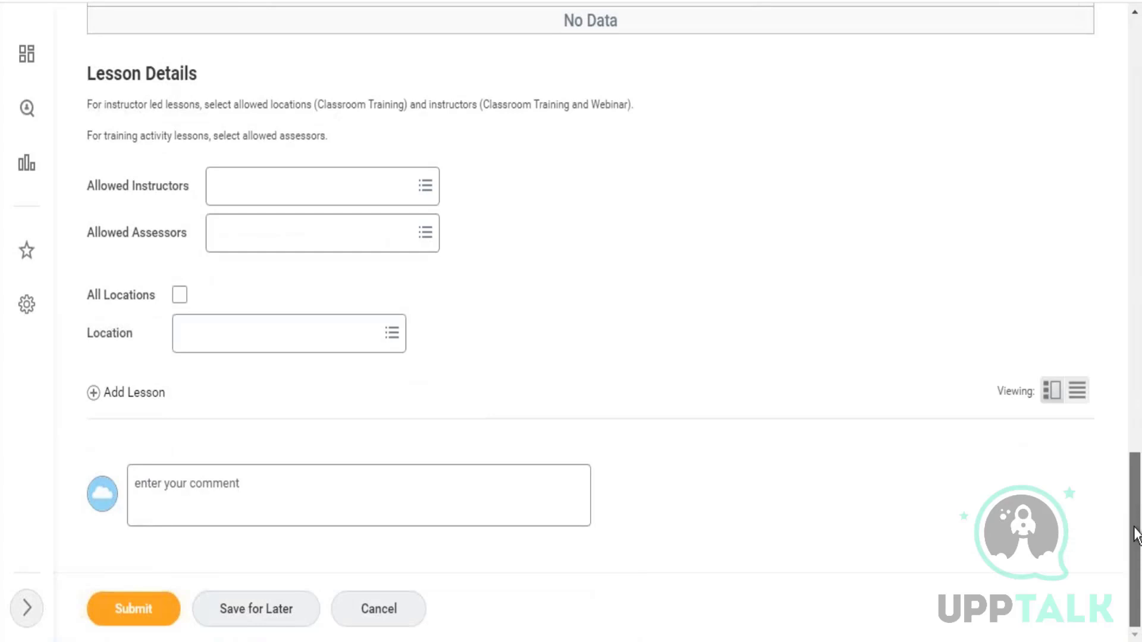
scroll(1138, 464, "up", 4)
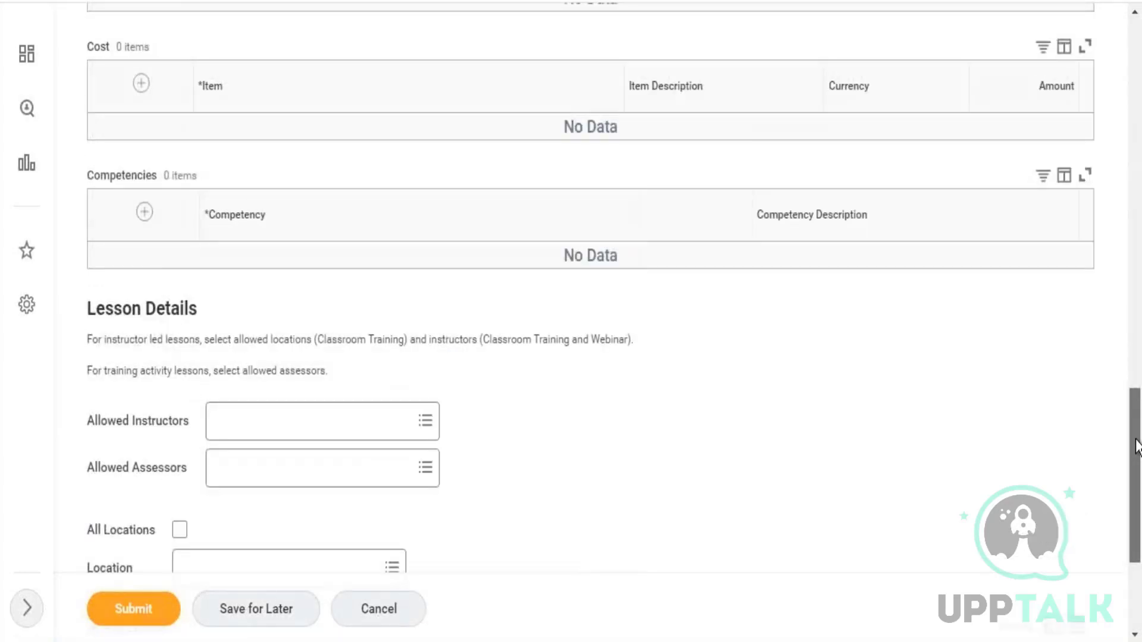
left_click_drag(1138, 447, 1139, 550)
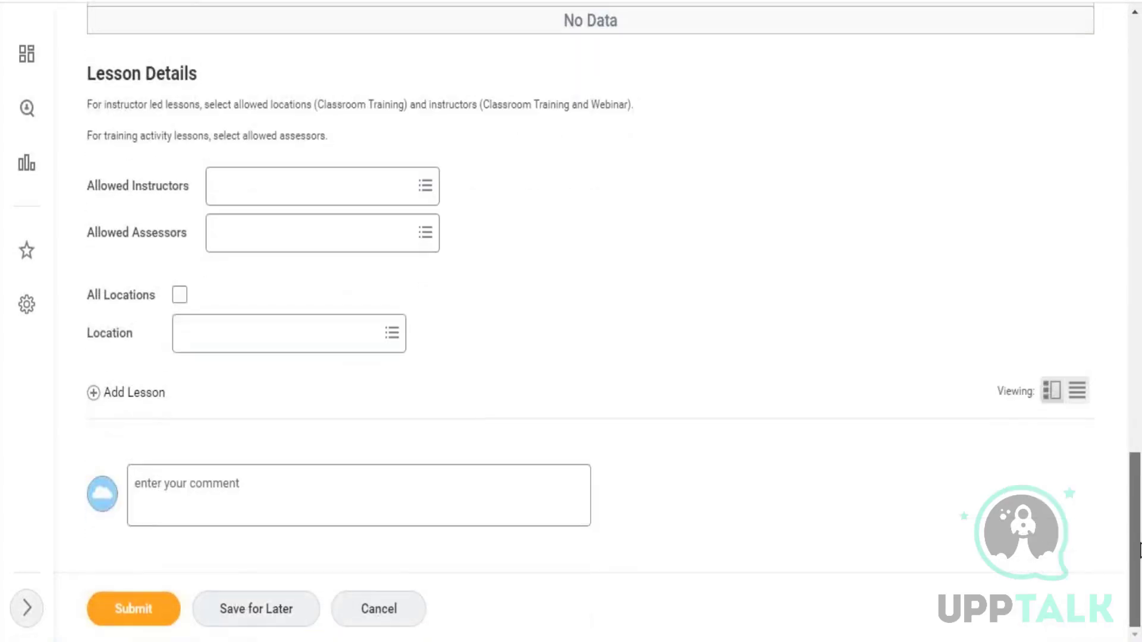
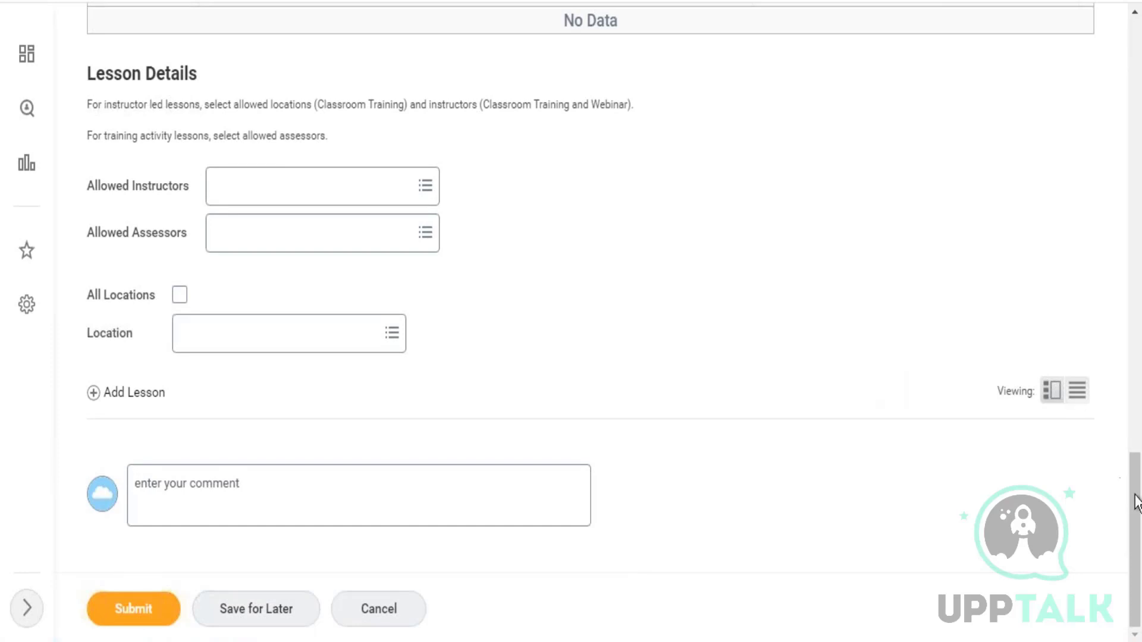
left_click_drag(1136, 503, 1137, 33)
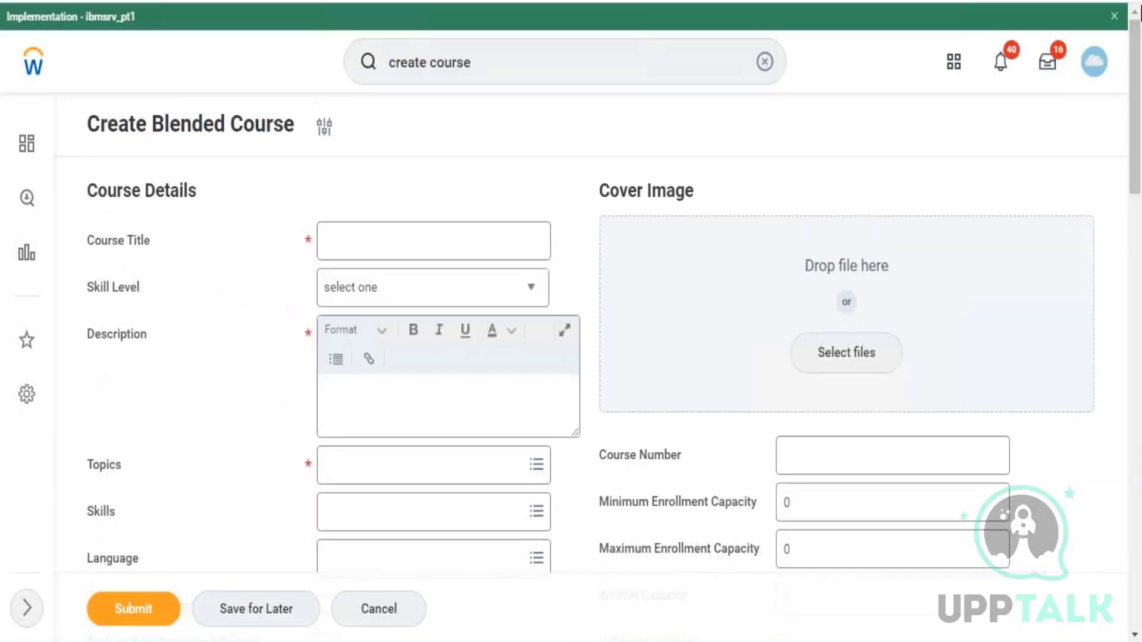